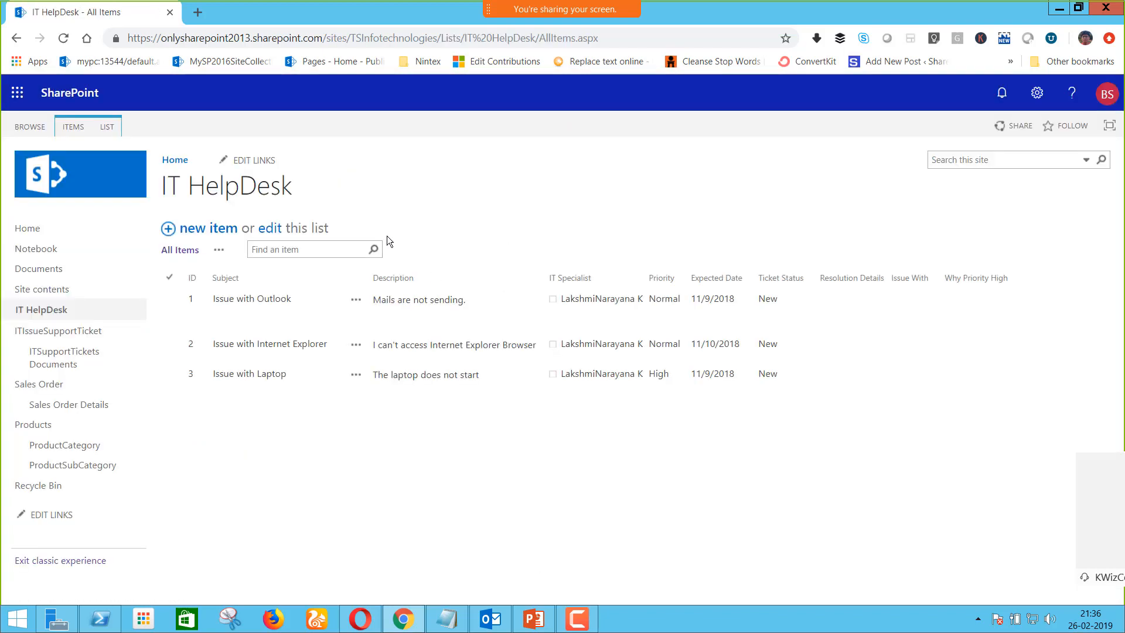
Check in the list's quick edit mode whether the first item's Ticket Status can be changed, and stop editing
{"action": "left_click", "coordinate": [265, 236]}
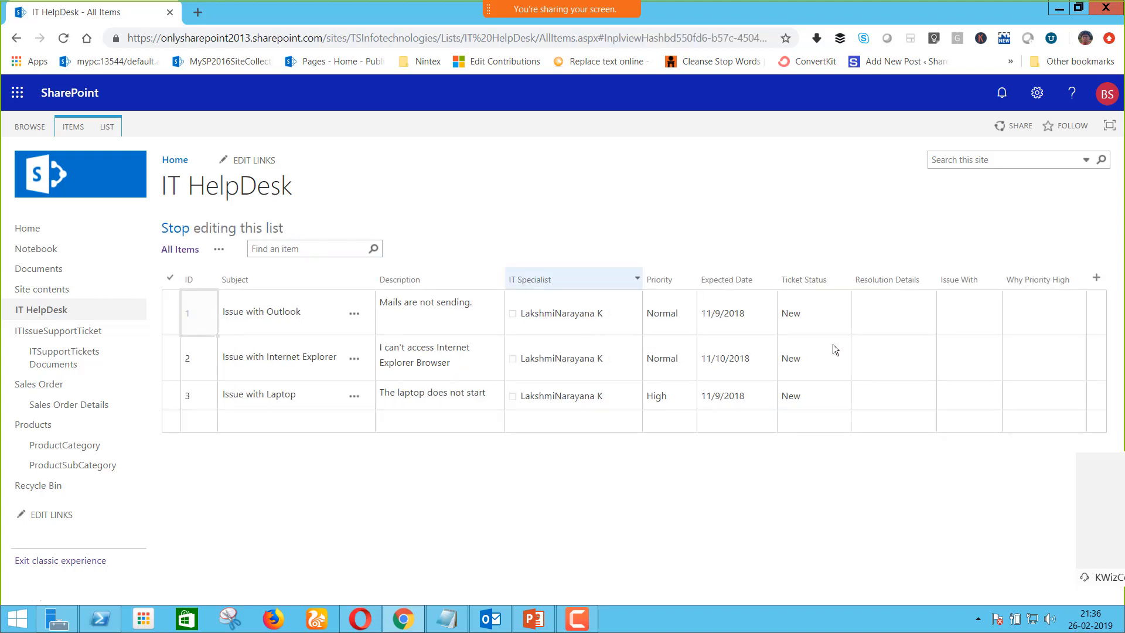
{"action": "left_click", "coordinate": [816, 322]}
{"action": "left_click", "coordinate": [843, 316]}
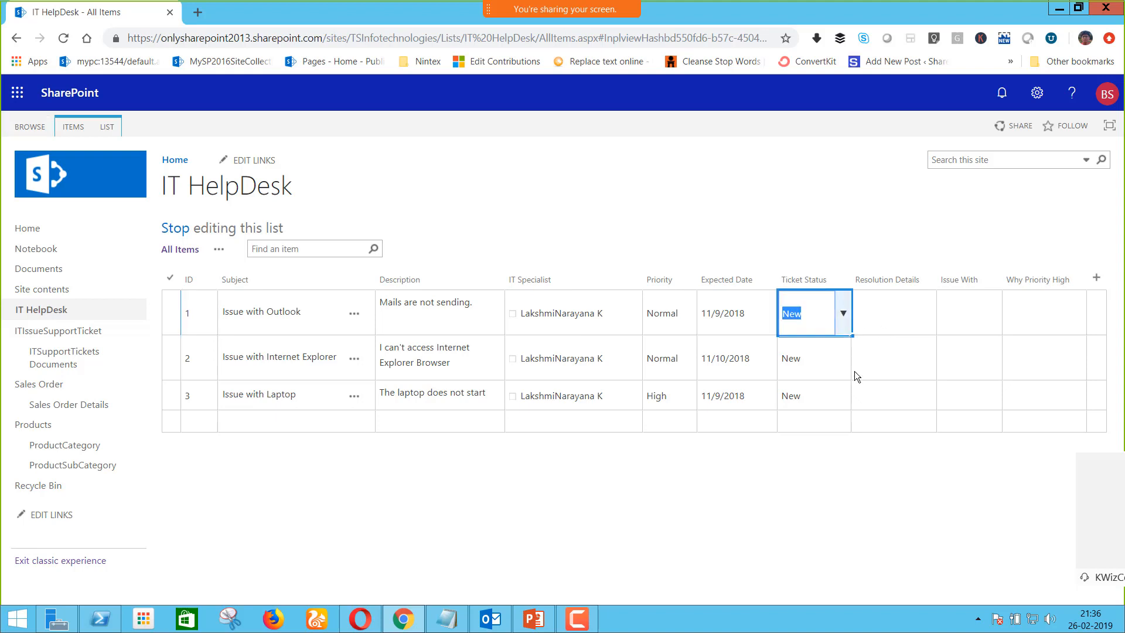
{"action": "left_click", "coordinate": [820, 501]}
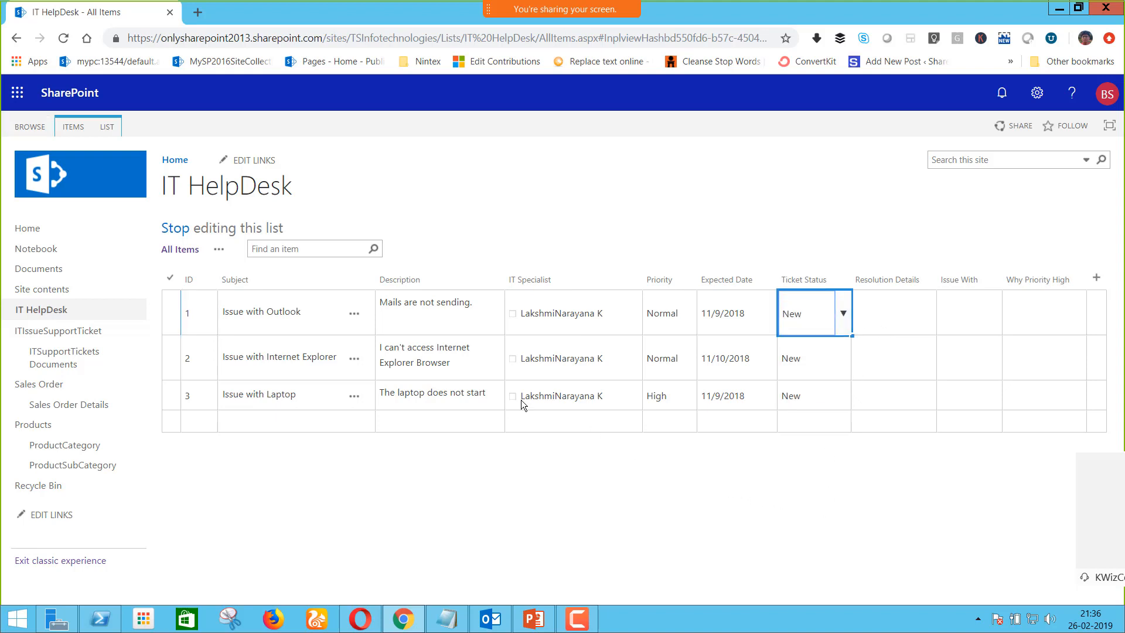
{"action": "left_click", "coordinate": [176, 228]}
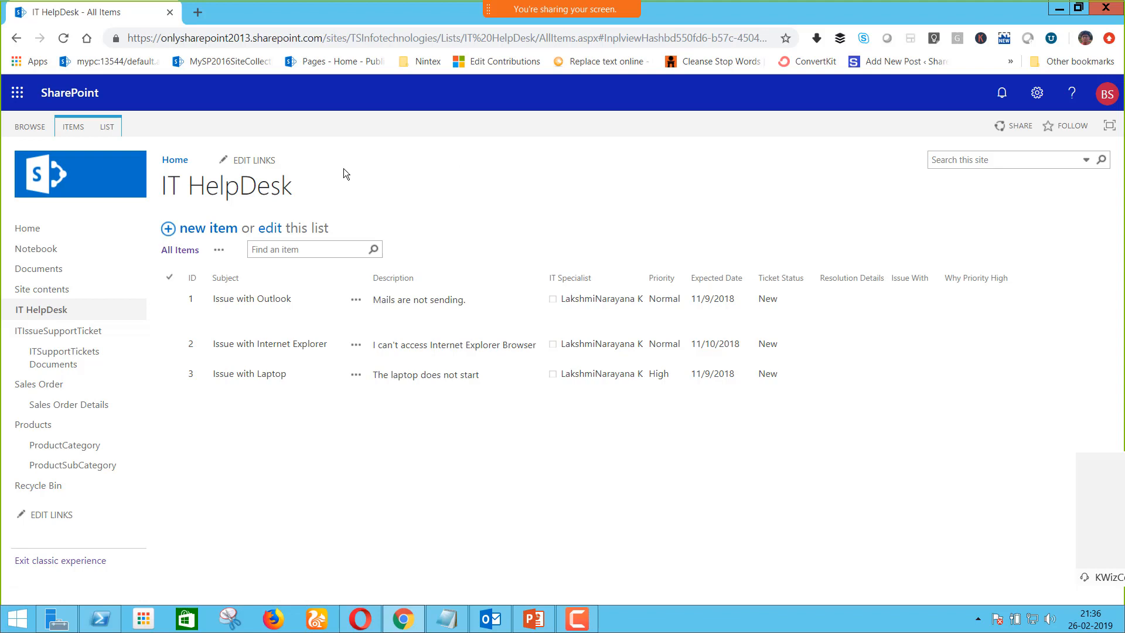
Open the Dynamic Column Permissions page in the IT HelpDesk list's KWizCom Forms settings
{"action": "left_click", "coordinate": [107, 127]}
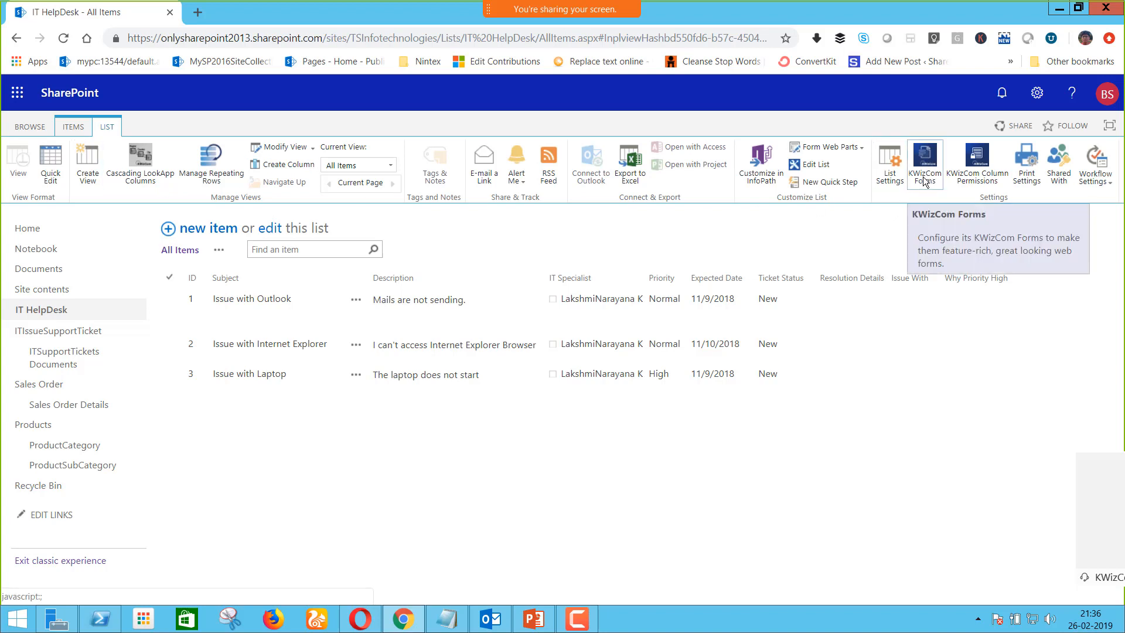
{"action": "left_click", "coordinate": [924, 183]}
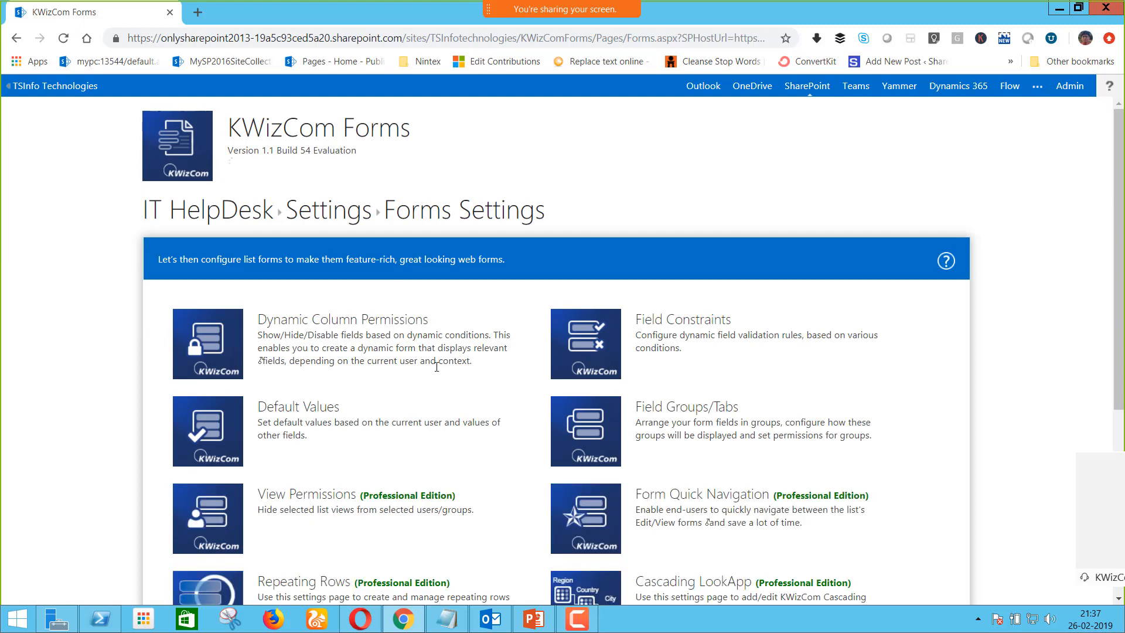
{"action": "scroll", "coordinate": [399, 385], "scroll_direction": "down", "scroll_amount": 4}
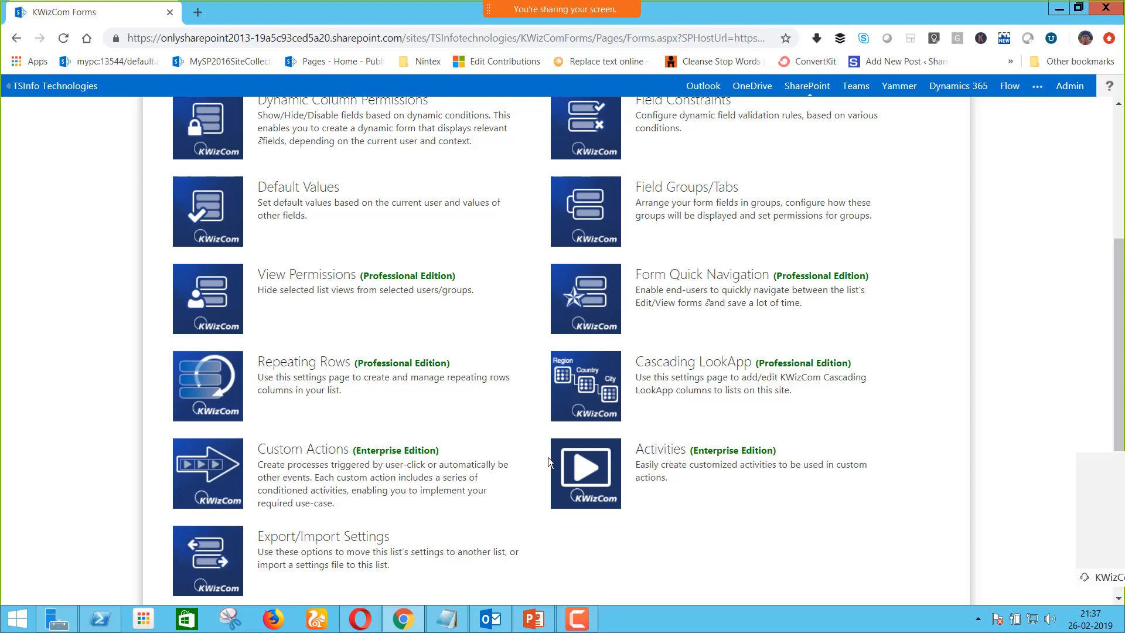
{"action": "scroll", "coordinate": [547, 457], "scroll_direction": "up", "scroll_amount": 4}
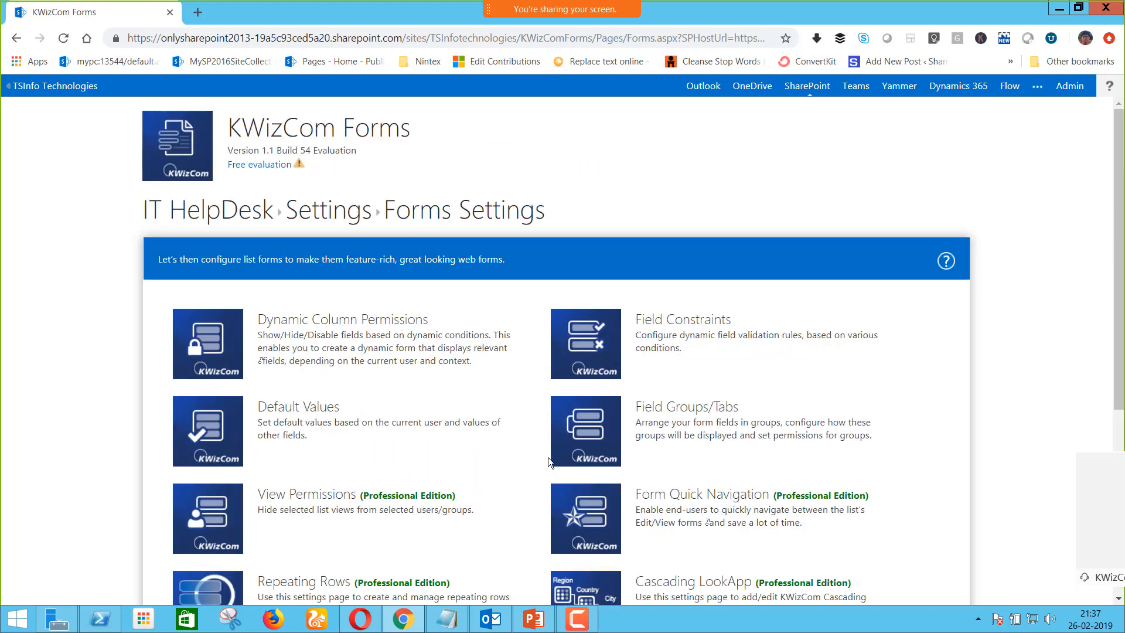
{"action": "left_click", "coordinate": [234, 351]}
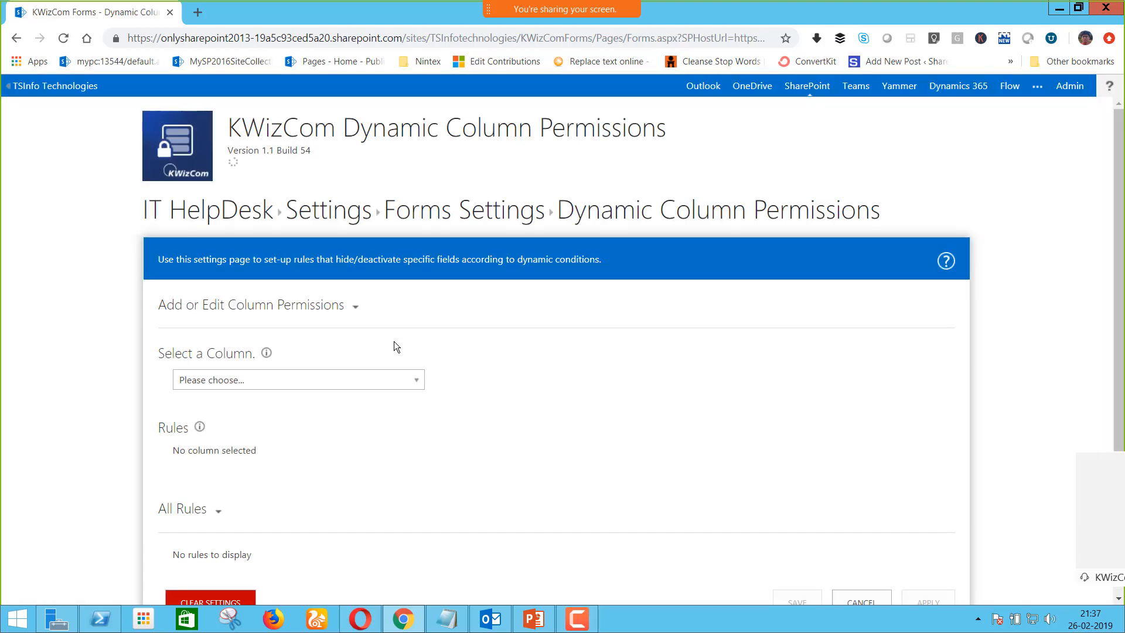
Select the Ticket Status column and add a new permission rule for it
{"action": "scroll", "coordinate": [487, 392], "scroll_direction": "down", "scroll_amount": 1}
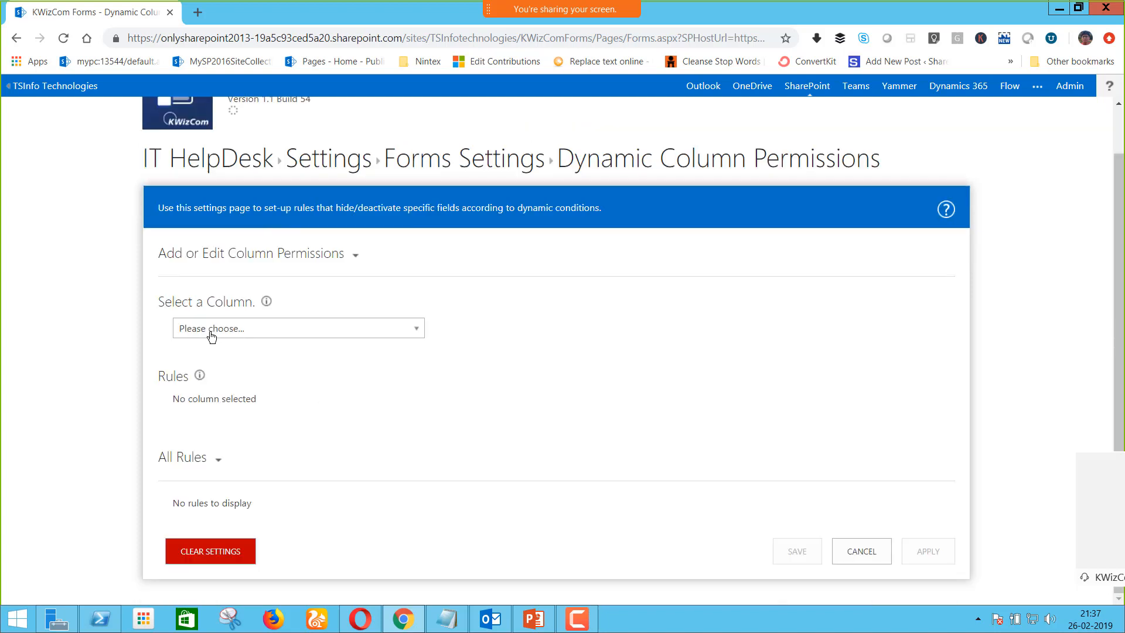
{"action": "left_click", "coordinate": [258, 330]}
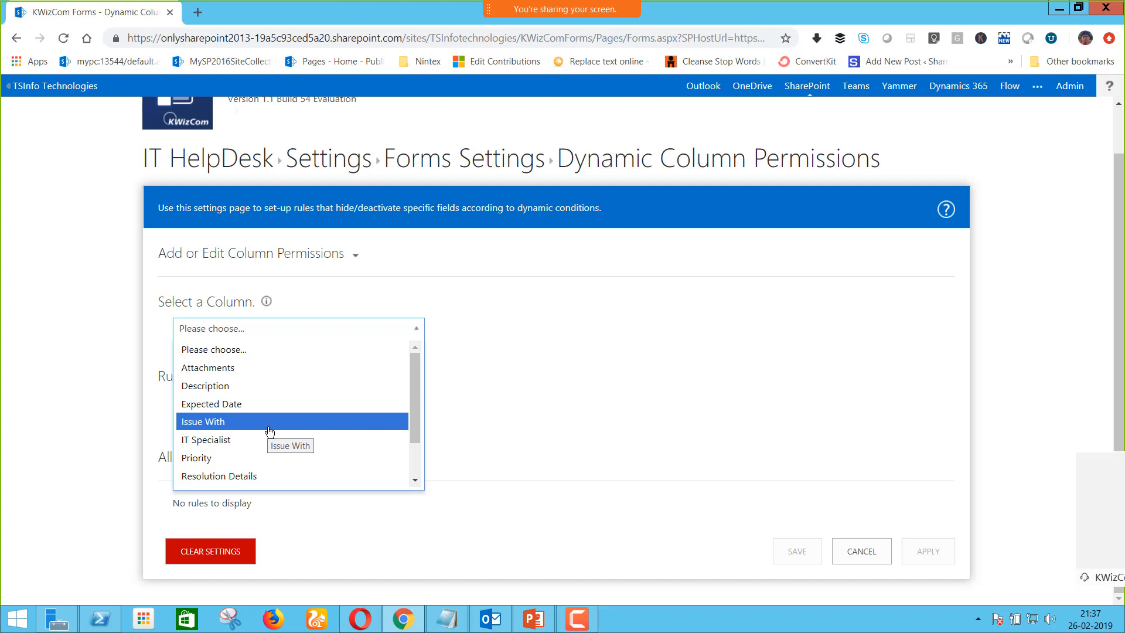
{"action": "scroll", "coordinate": [269, 432], "scroll_direction": "down", "scroll_amount": 2}
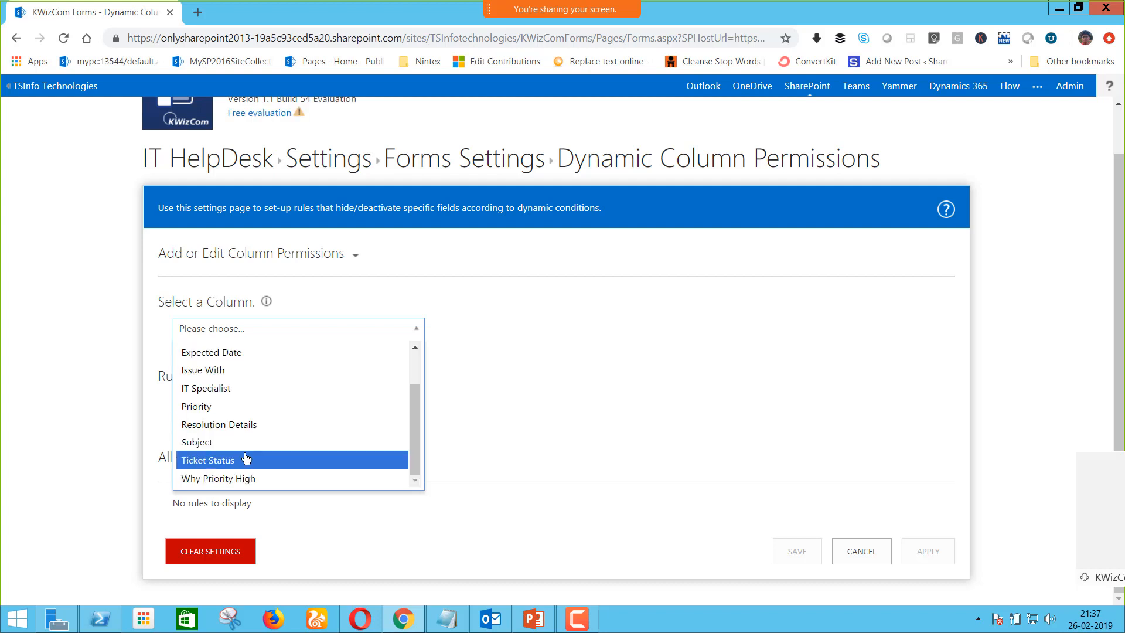
{"action": "left_click", "coordinate": [311, 459]}
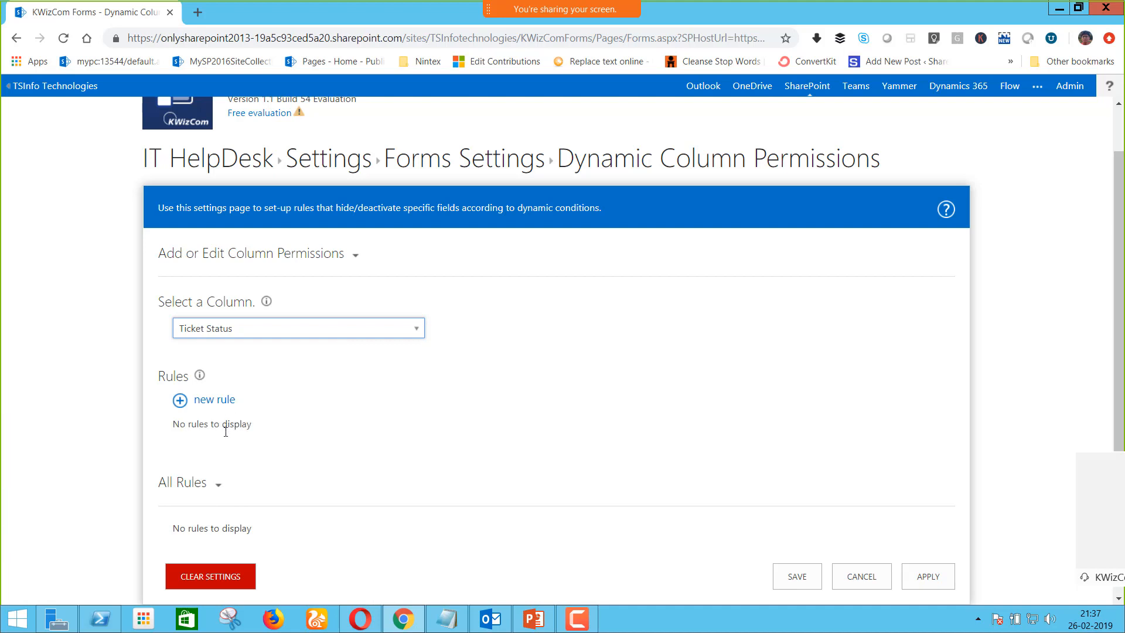
{"action": "left_click", "coordinate": [214, 399]}
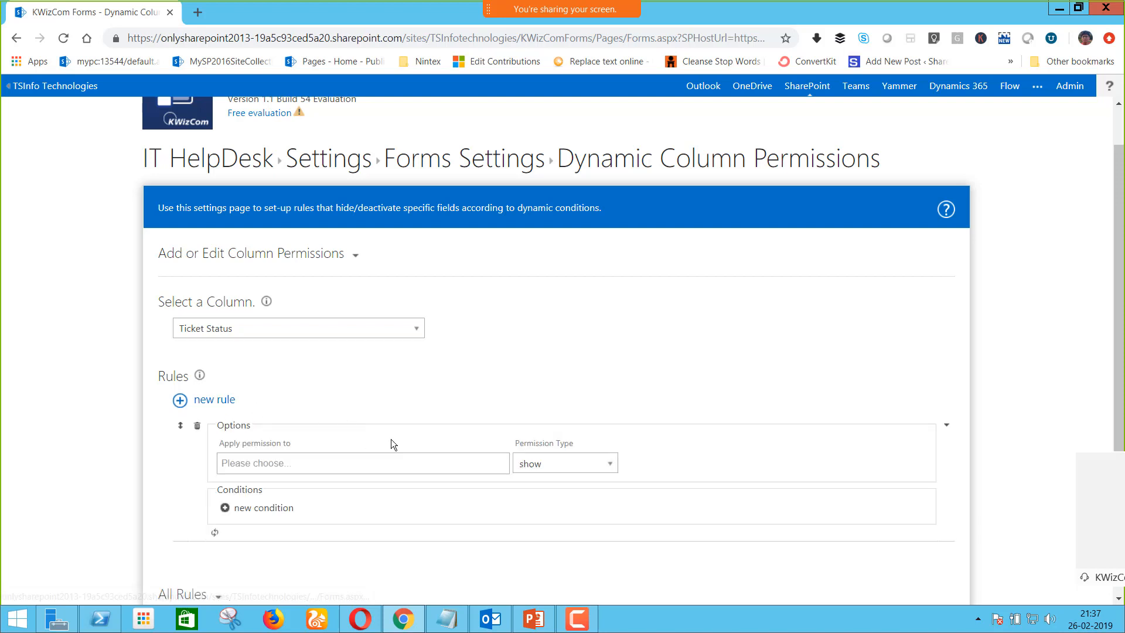
Apply the Ticket Status rule to list views with permission type disable, and save the settings
{"action": "scroll", "coordinate": [437, 350], "scroll_direction": "down", "scroll_amount": 2}
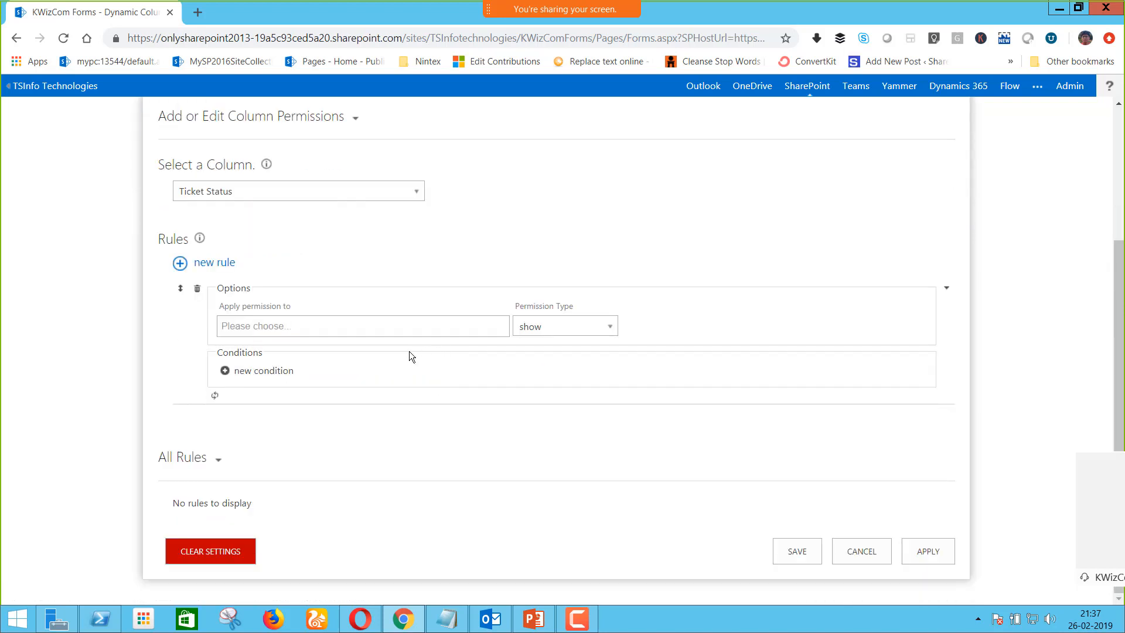
{"action": "left_click", "coordinate": [449, 327]}
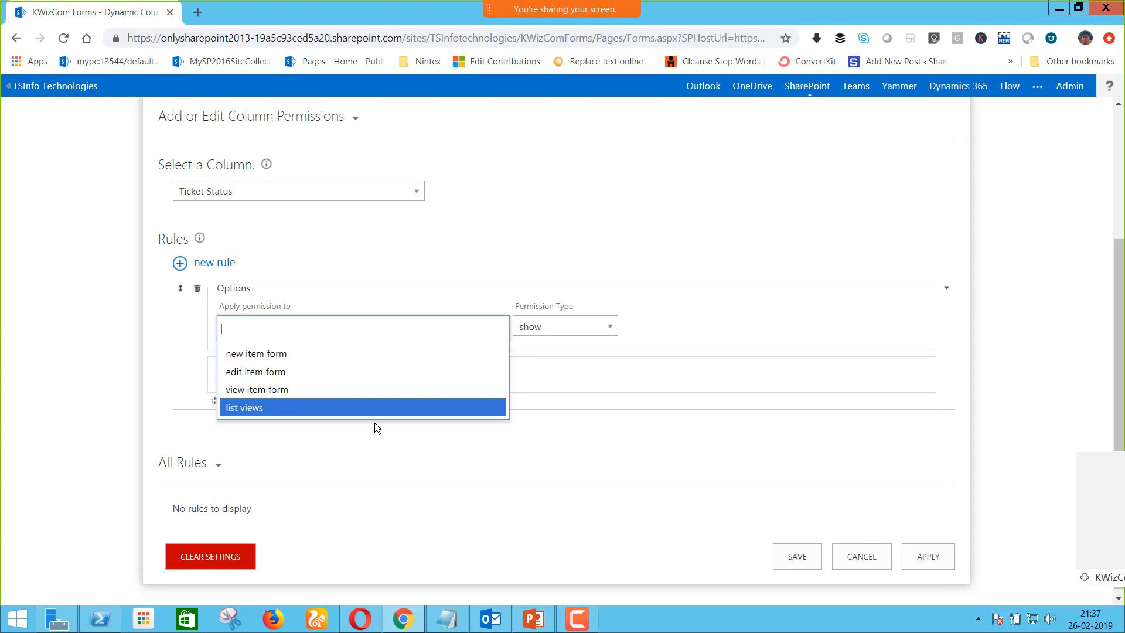
{"action": "left_click", "coordinate": [275, 414]}
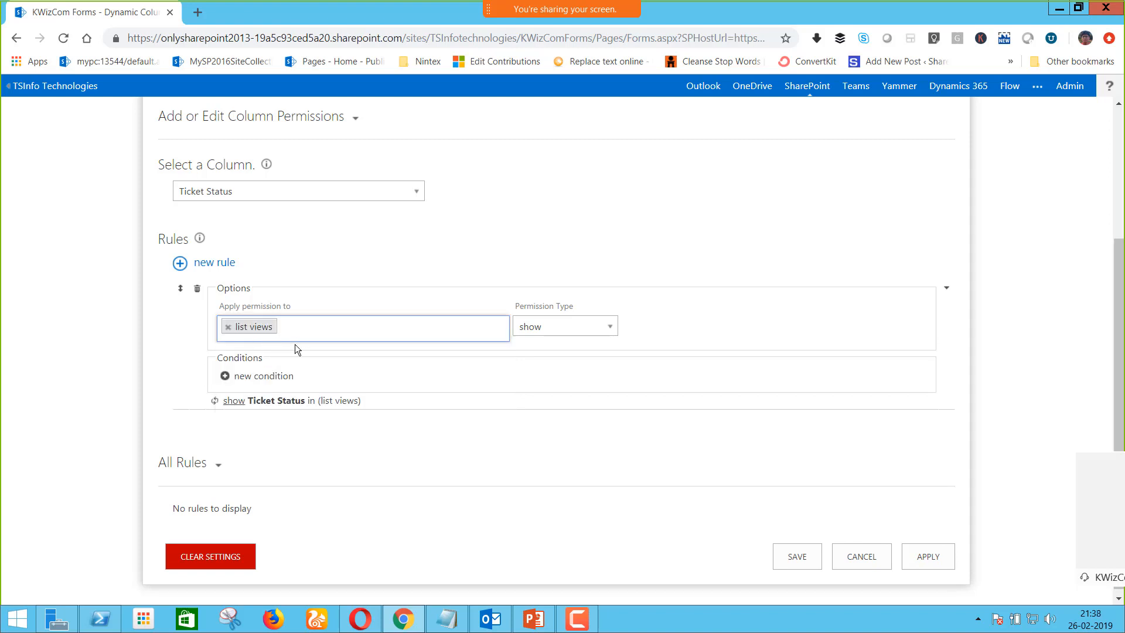
{"action": "left_click", "coordinate": [550, 326]}
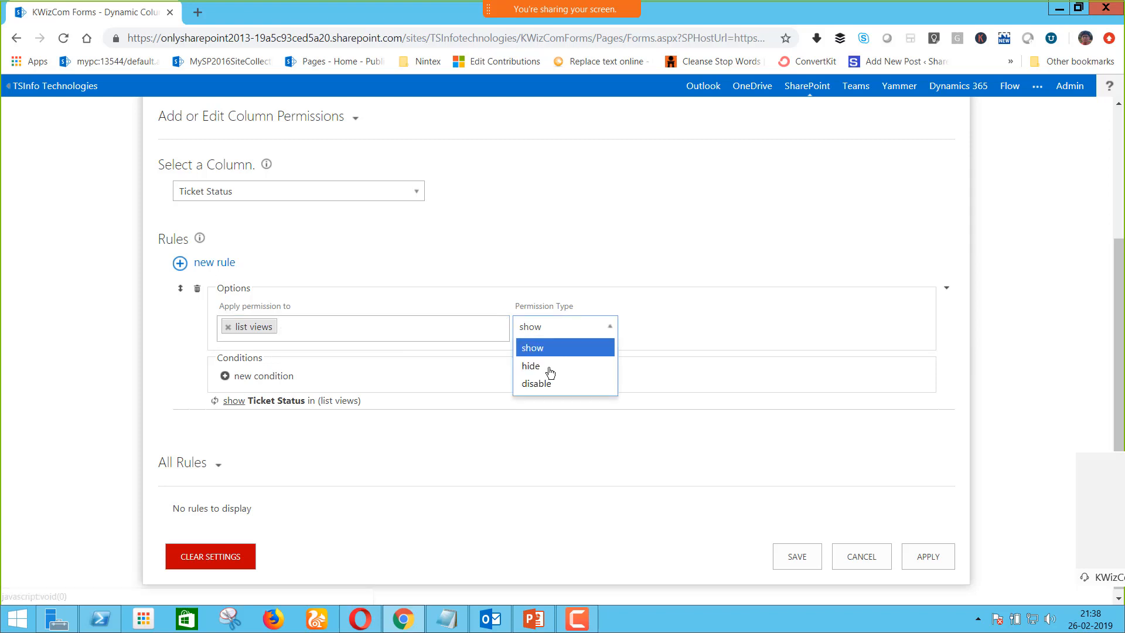
{"action": "left_click", "coordinate": [548, 365]}
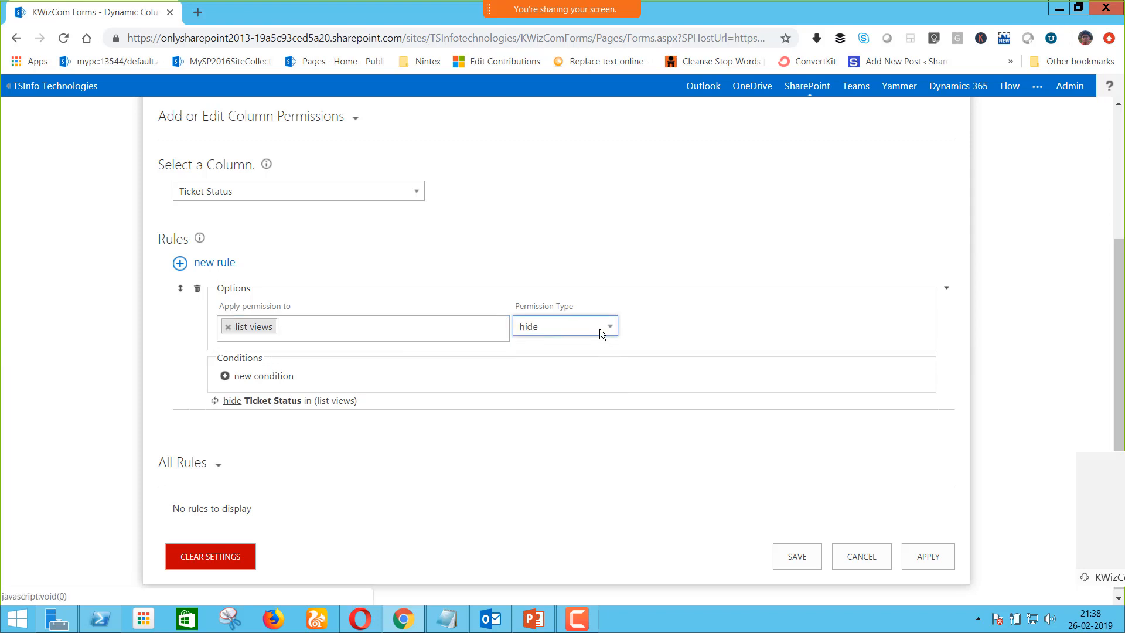
{"action": "left_click", "coordinate": [601, 332]}
{"action": "left_click", "coordinate": [584, 384]}
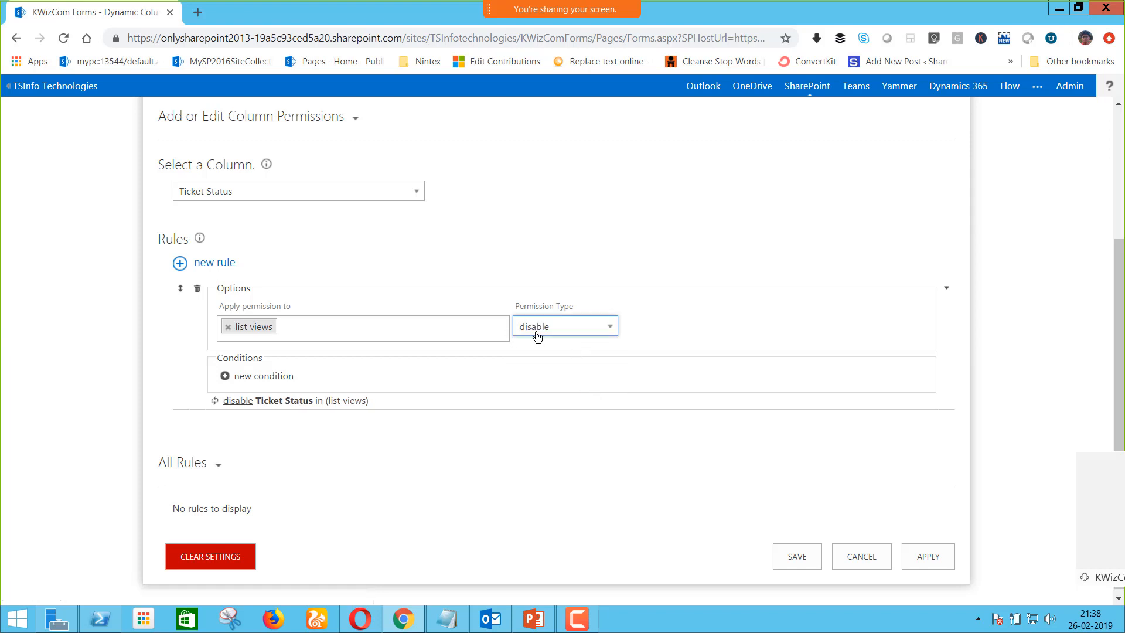
{"action": "left_click", "coordinate": [909, 557]}
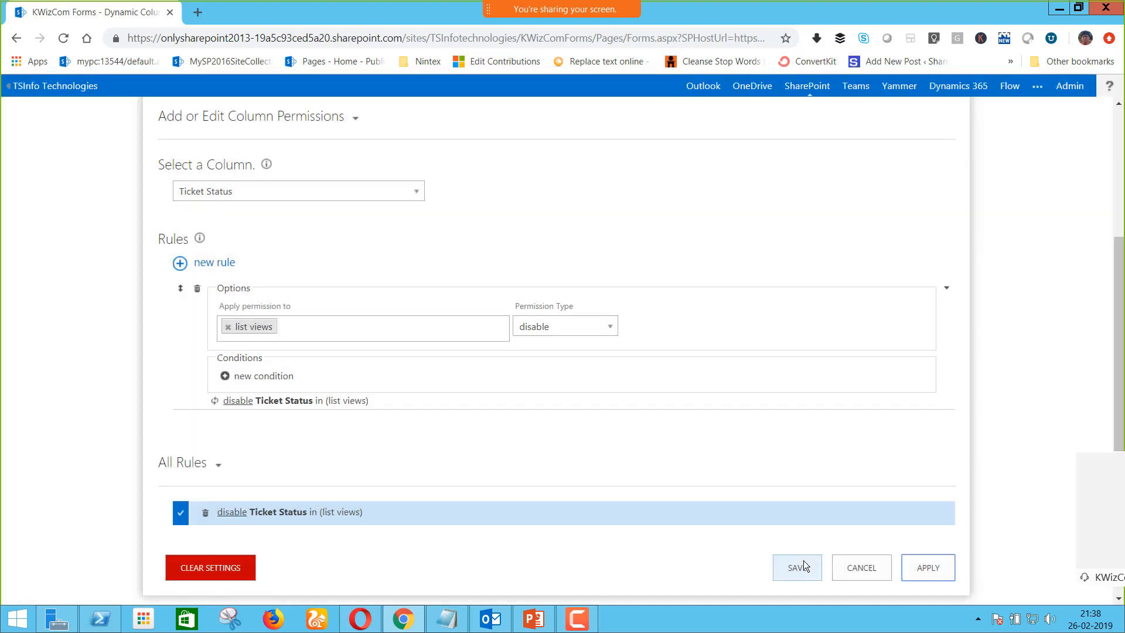
{"action": "left_click", "coordinate": [803, 560]}
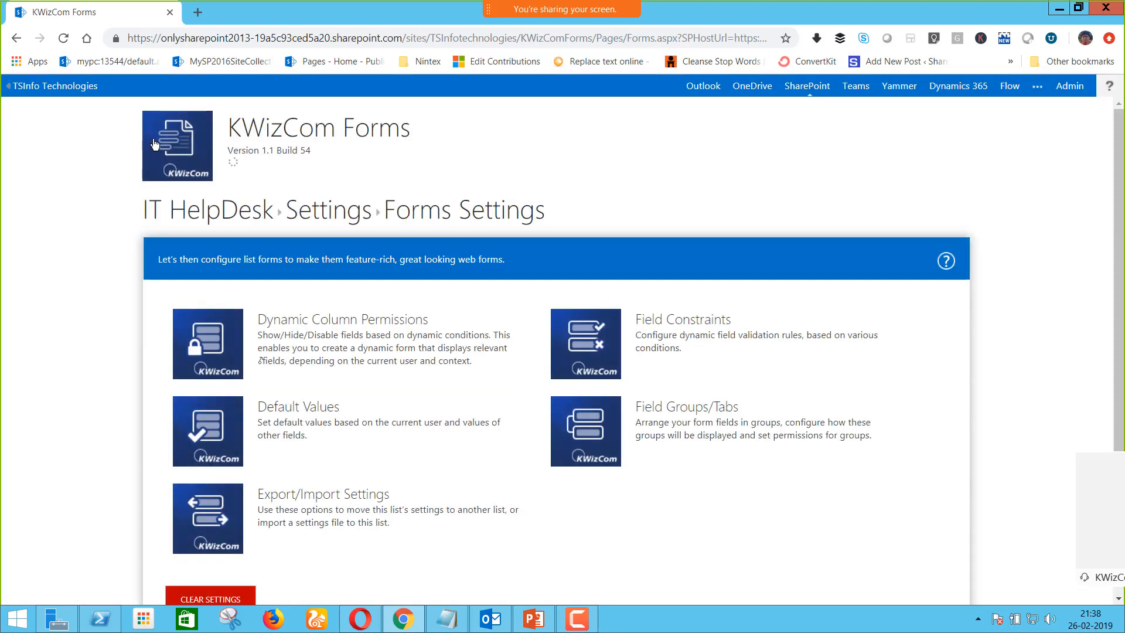
Open the IT HelpDesk list in a separate tab and test editing the first item's Ticket Status in quick edit mode
{"action": "left_click", "coordinate": [74, 92], "text": "ctrl"}
{"action": "left_click", "coordinate": [241, 12]}
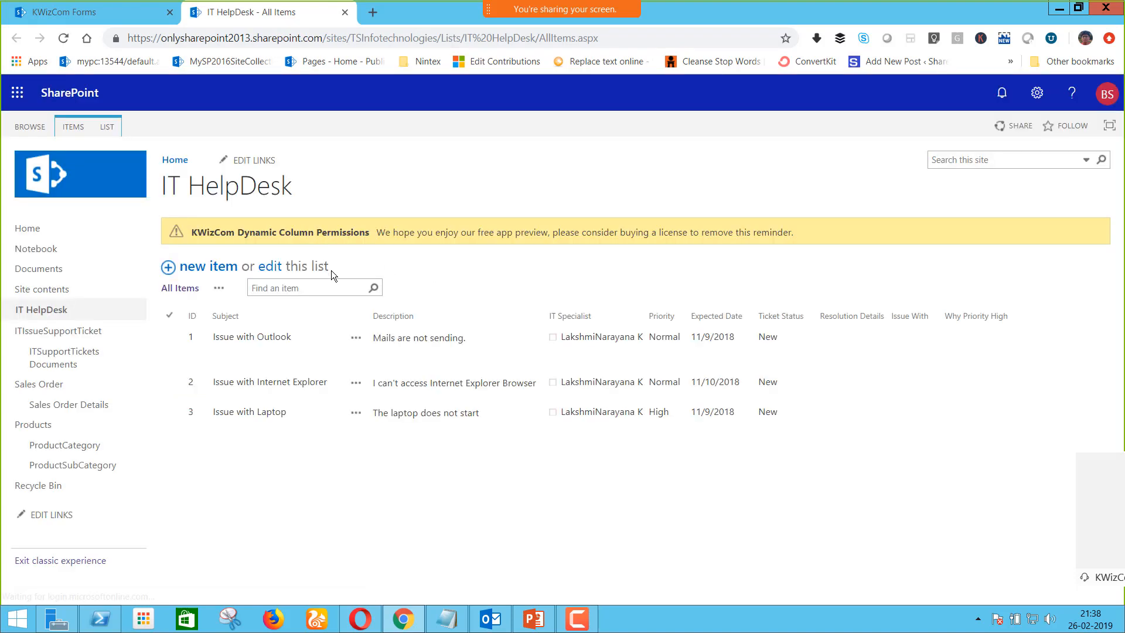
{"action": "left_click", "coordinate": [271, 267]}
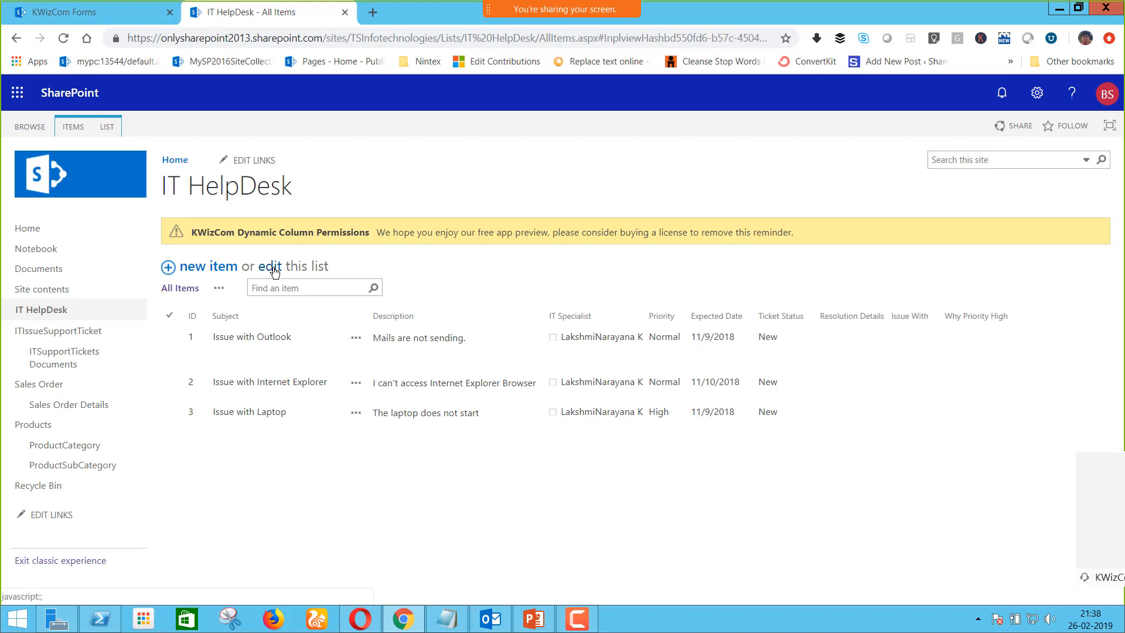
{"action": "left_click", "coordinate": [808, 334]}
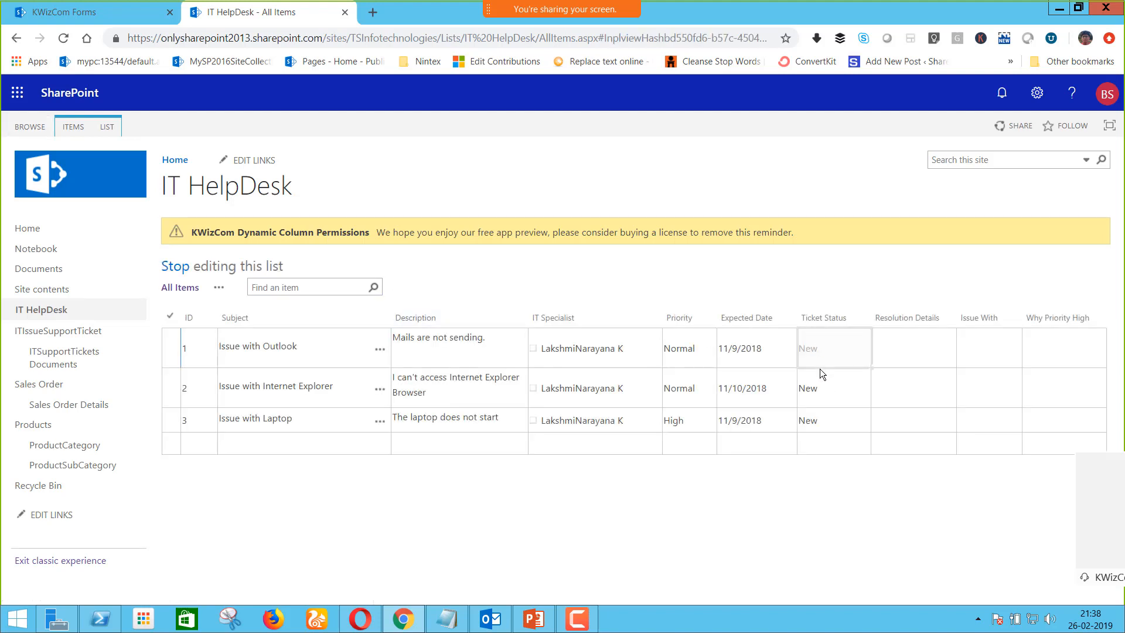
Return to the KWizCom Forms settings tab and review the saved rules under Dynamic Column Permissions
{"action": "left_click", "coordinate": [106, 8]}
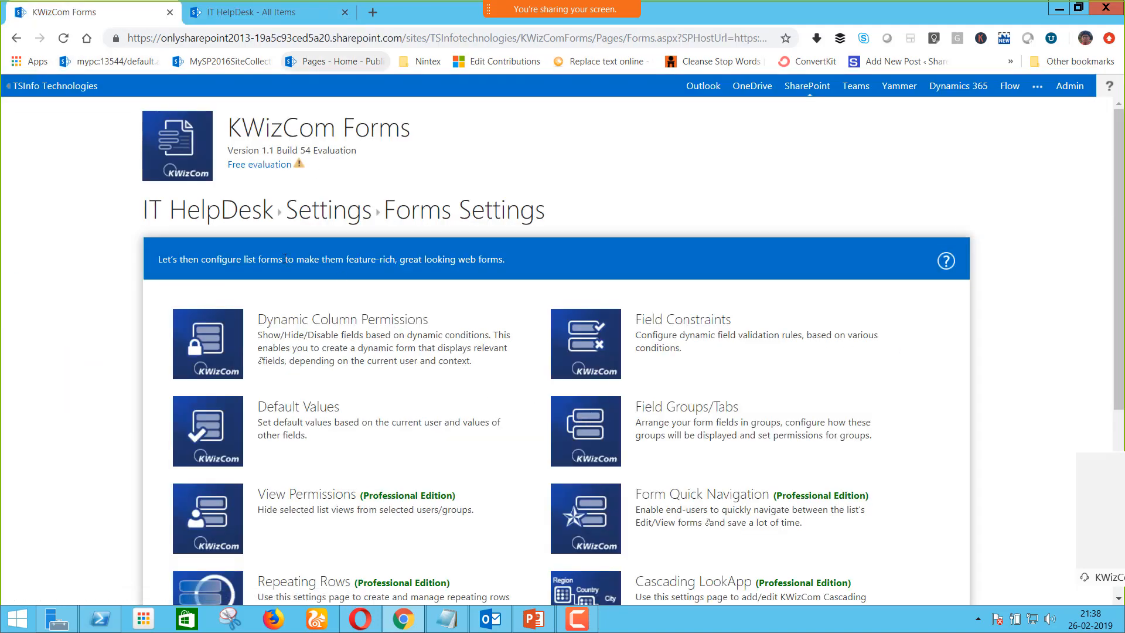
{"action": "left_click", "coordinate": [417, 324]}
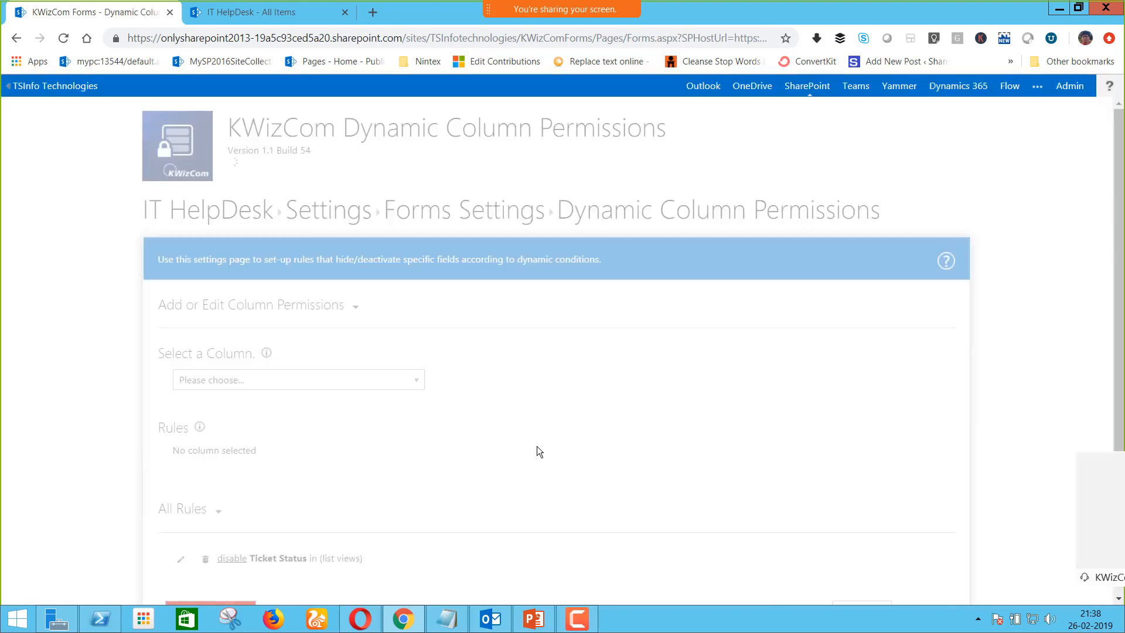
{"action": "scroll", "coordinate": [448, 400], "scroll_direction": "down", "scroll_amount": 2}
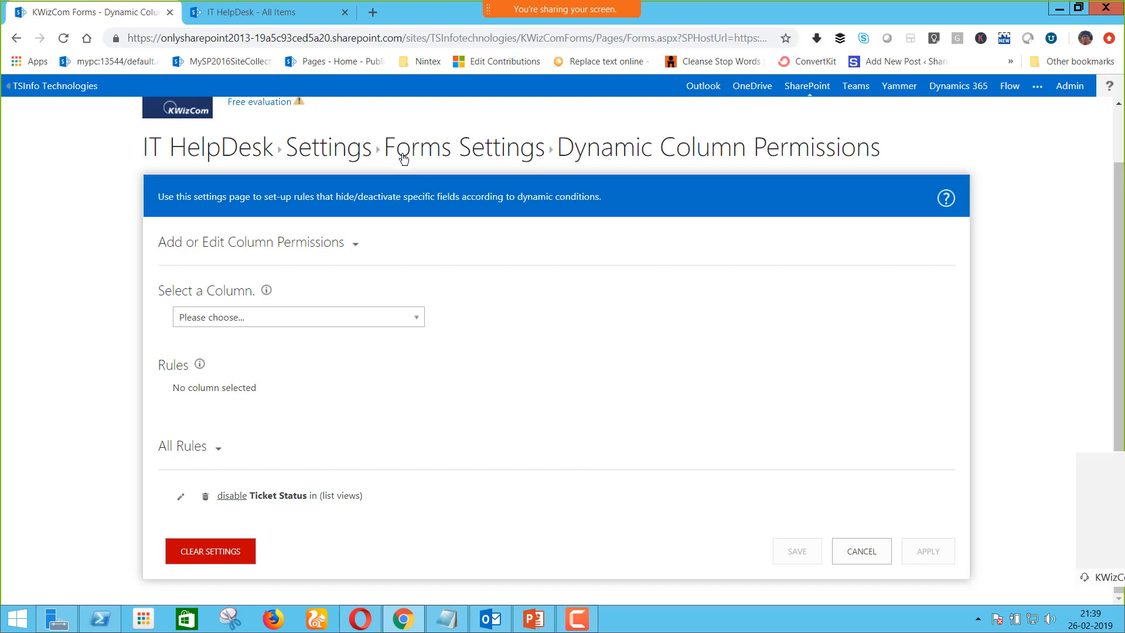
Stop editing the IT HelpDesk list in its own tab and open its Dynamic Column Permissions settings there
{"action": "key", "text": "ctrl+Tab"}
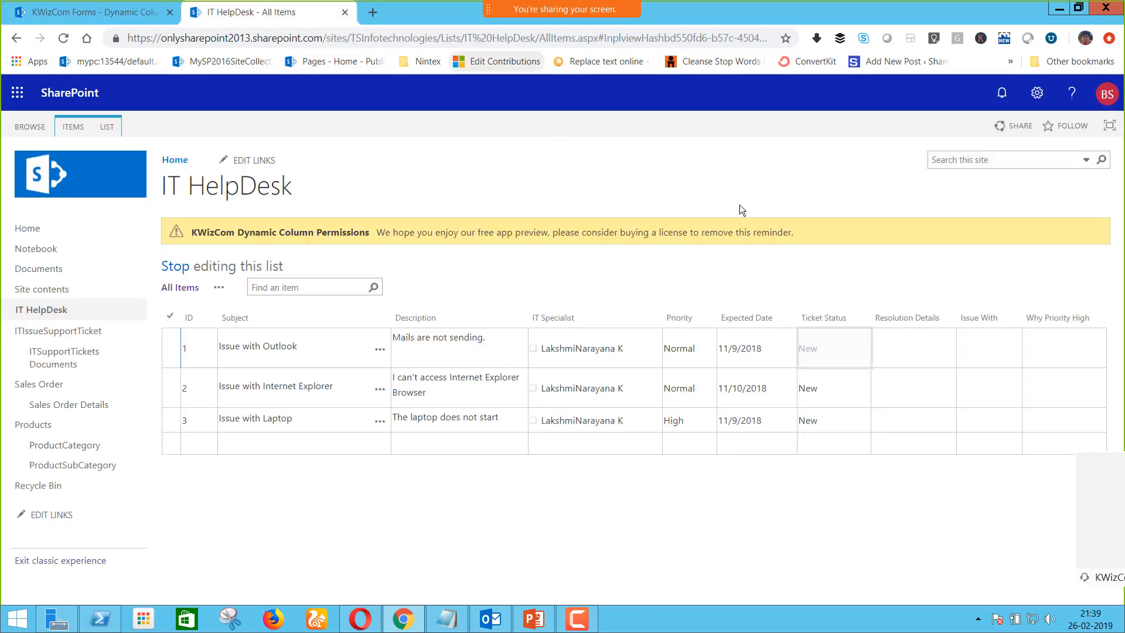
{"action": "left_click", "coordinate": [175, 266]}
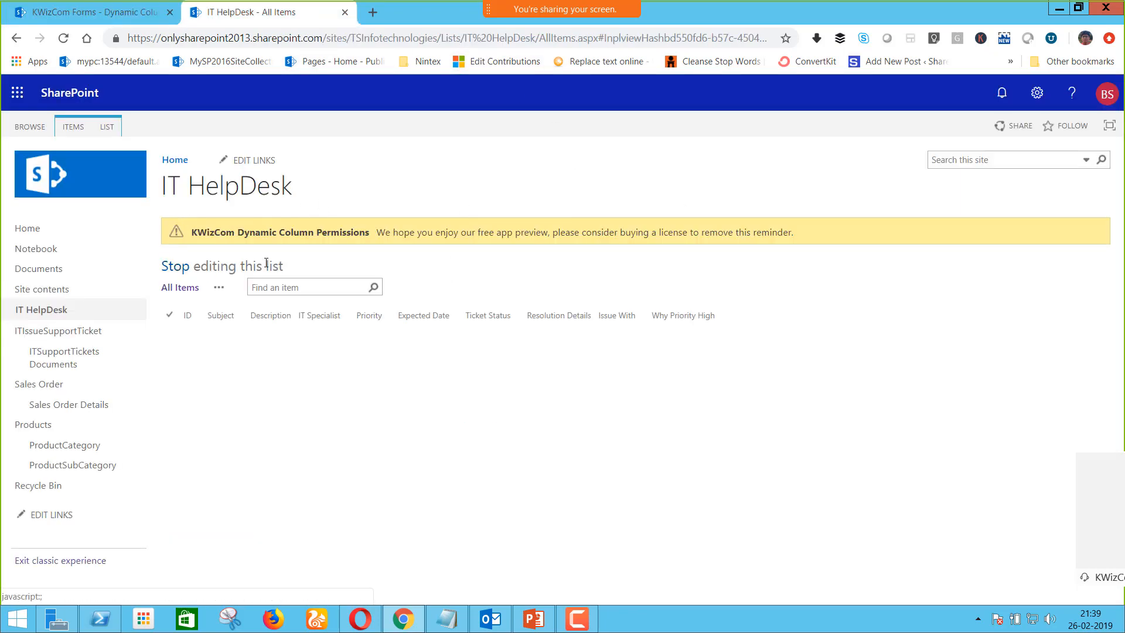
{"action": "left_click", "coordinate": [108, 128]}
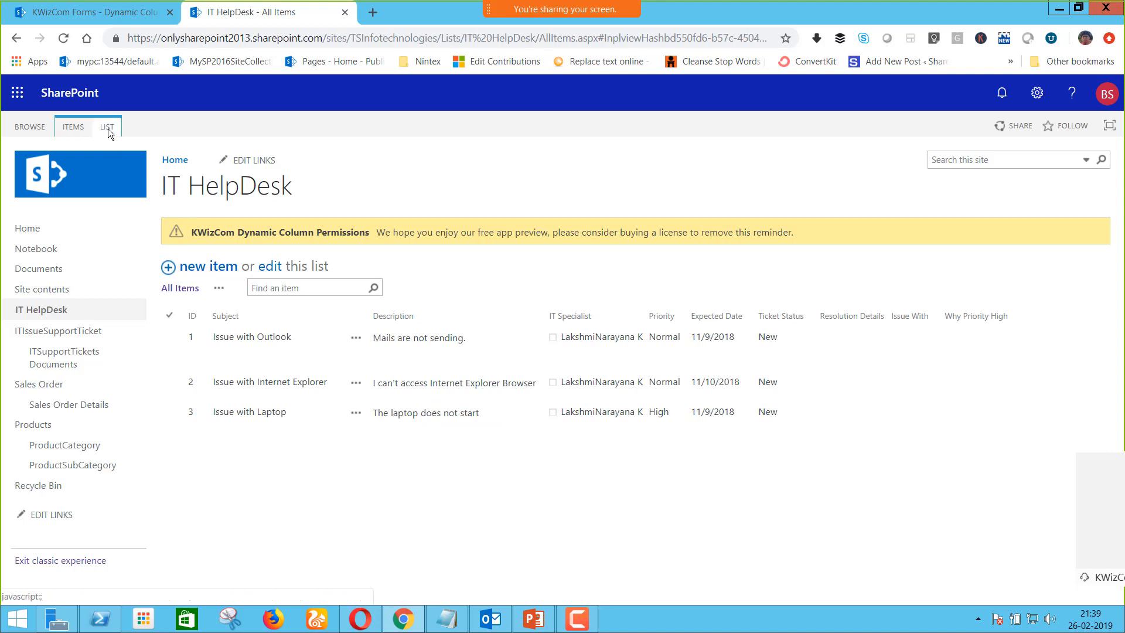
{"action": "left_click", "coordinate": [923, 177]}
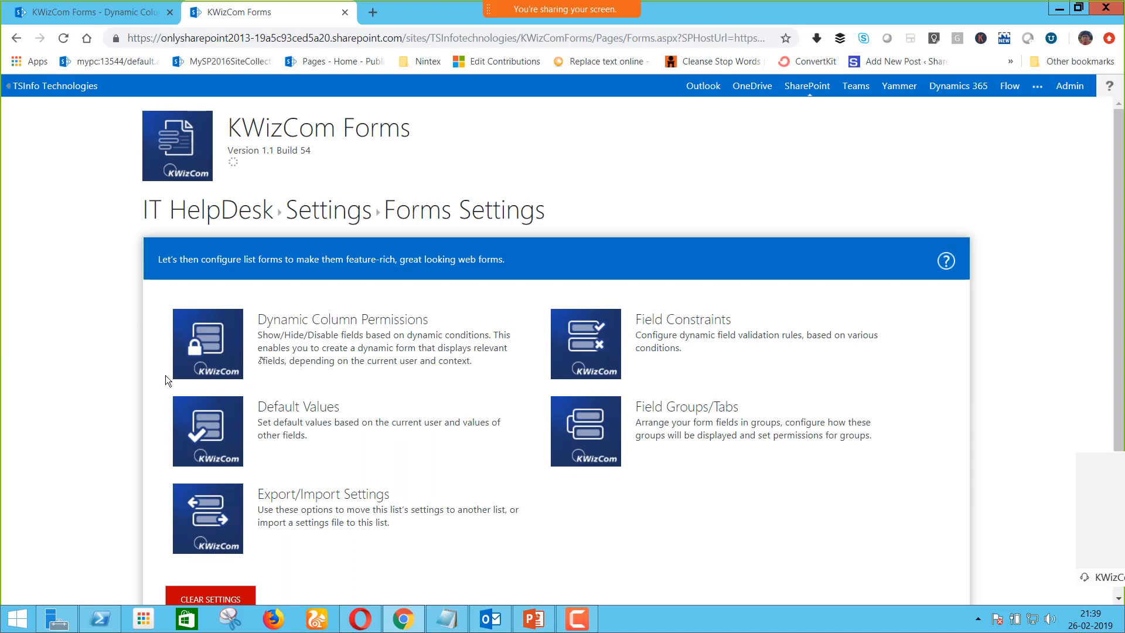
{"action": "left_click", "coordinate": [198, 356]}
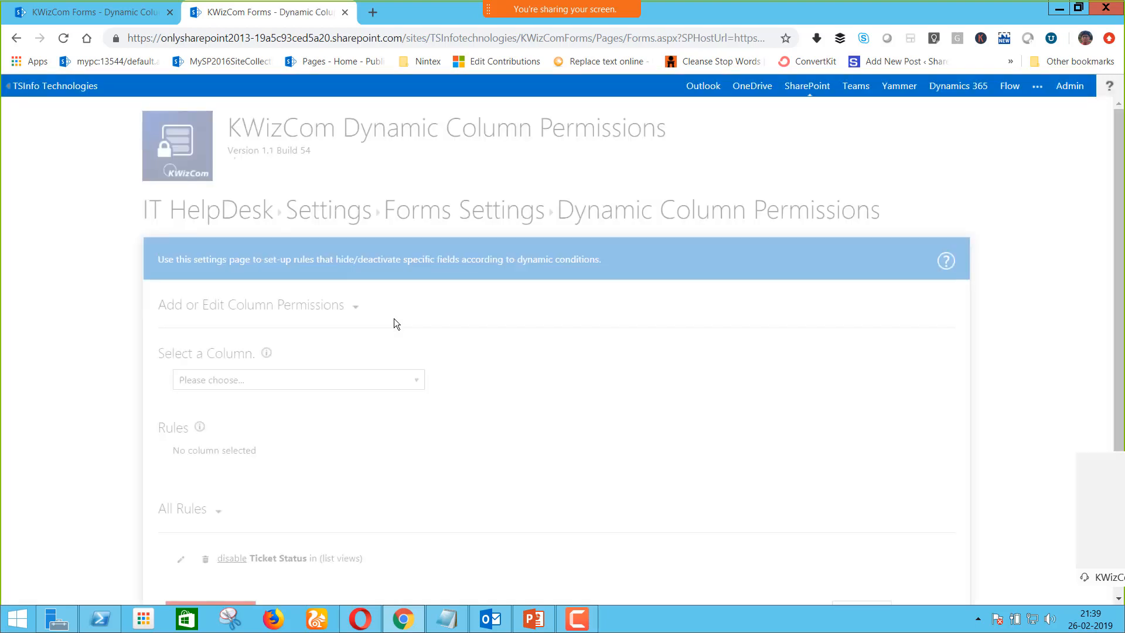
Choose the Why Priority High column and add a new permission rule for it
{"action": "left_click", "coordinate": [347, 386]}
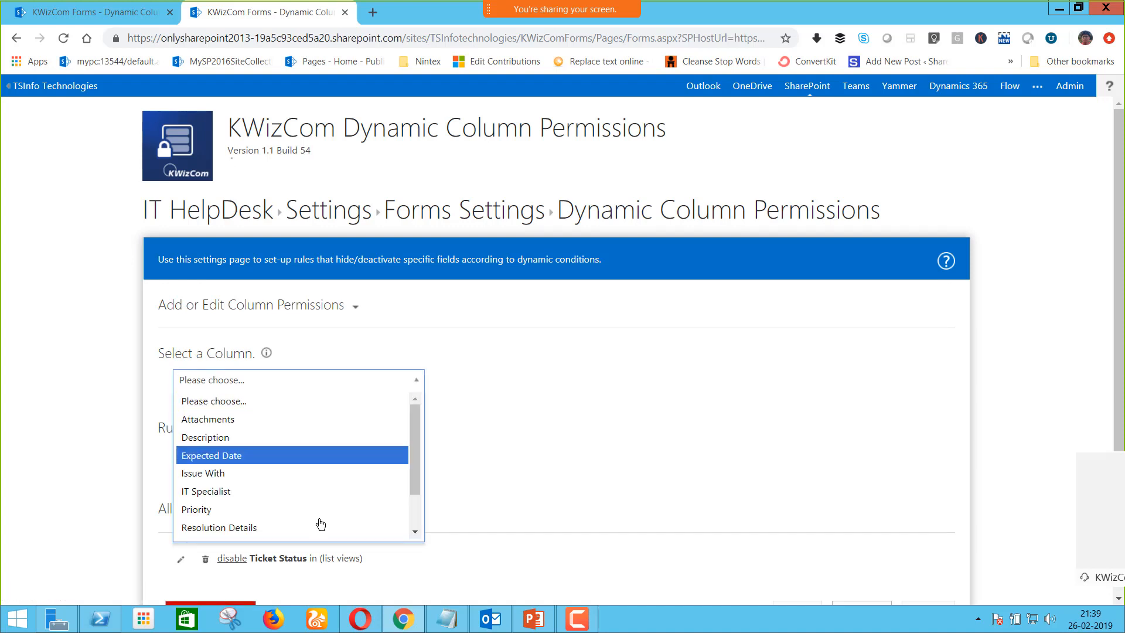
{"action": "scroll", "coordinate": [322, 523], "scroll_direction": "down", "scroll_amount": 1}
{"action": "left_click", "coordinate": [292, 531]}
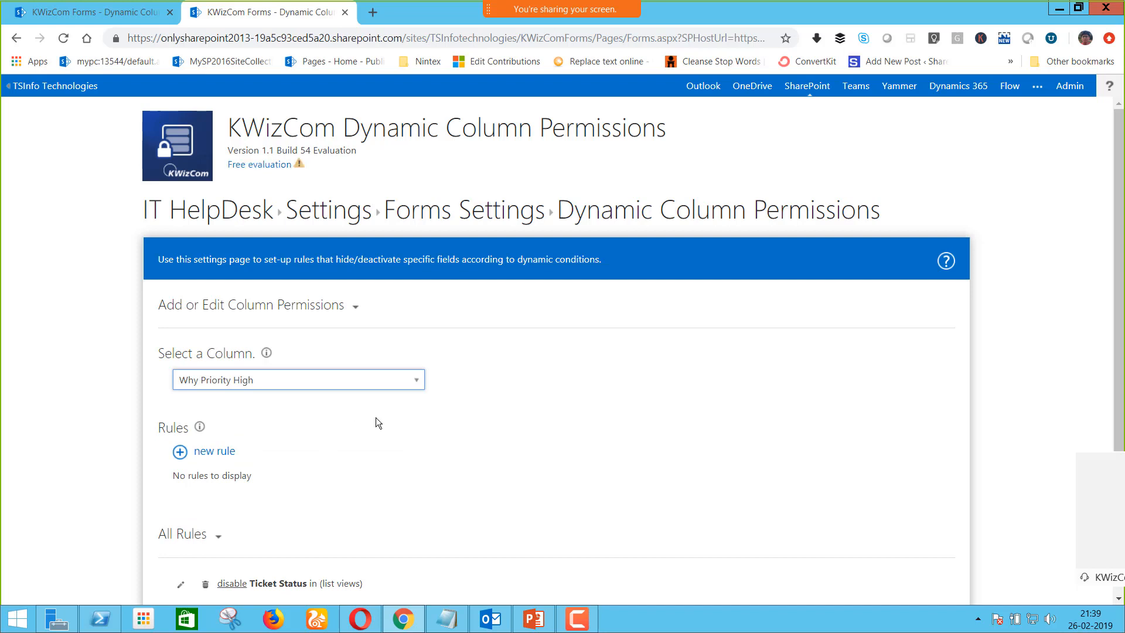
{"action": "scroll", "coordinate": [564, 420], "scroll_direction": "down", "scroll_amount": 2}
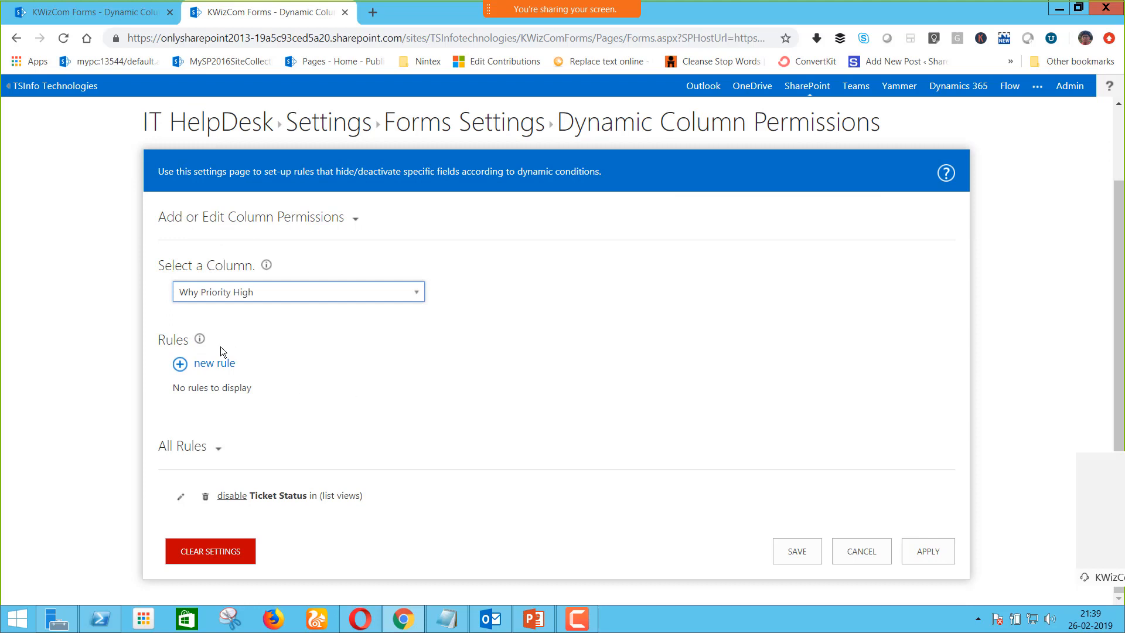
{"action": "left_click", "coordinate": [212, 363]}
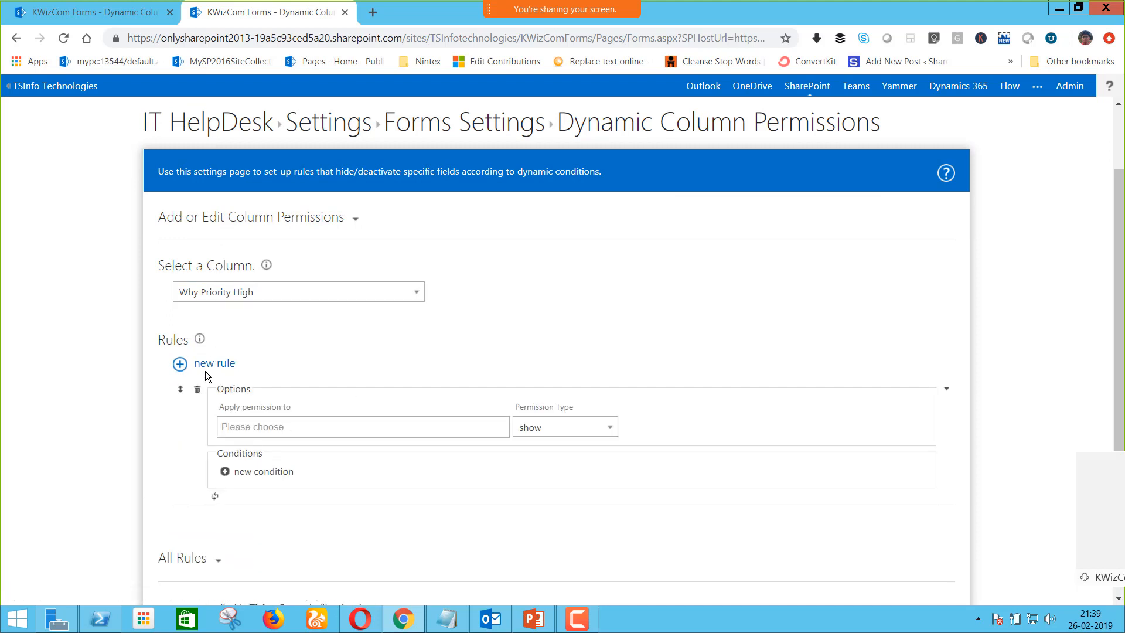
Apply the Why Priority High rule to list views with permission type hide
{"action": "scroll", "coordinate": [237, 370], "scroll_direction": "down", "scroll_amount": 2}
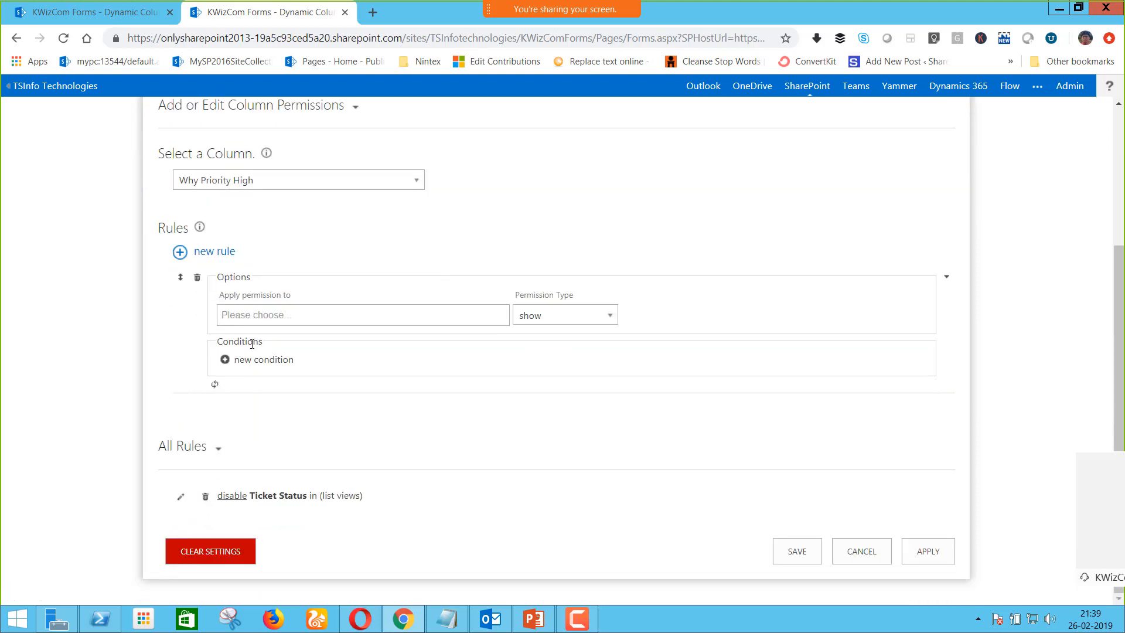
{"action": "left_click", "coordinate": [303, 317]}
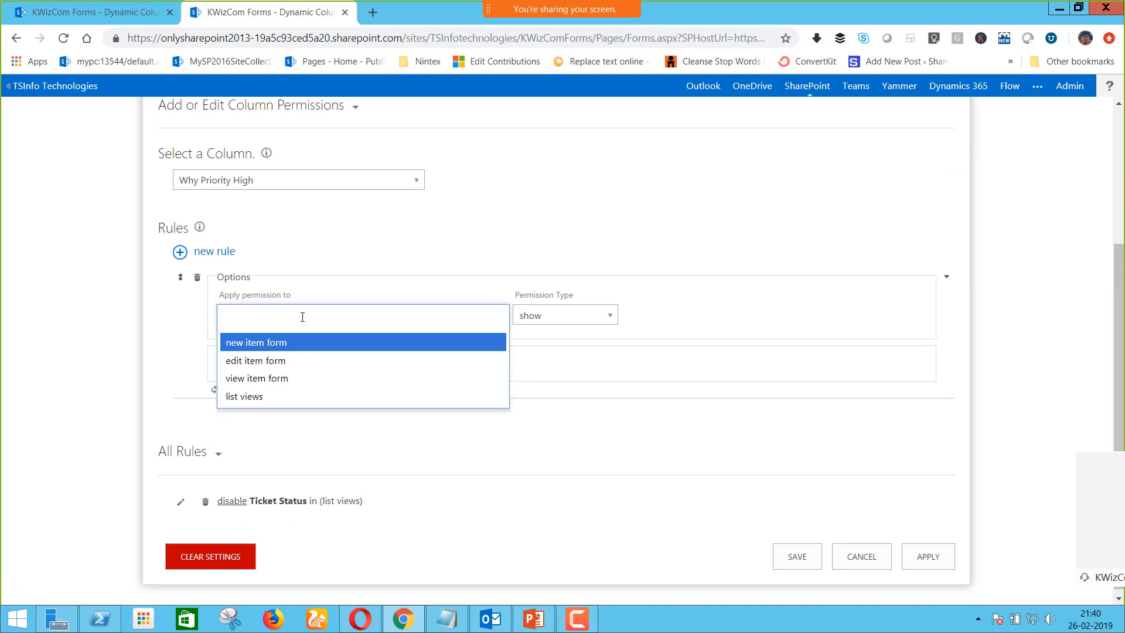
{"action": "left_click", "coordinate": [284, 397]}
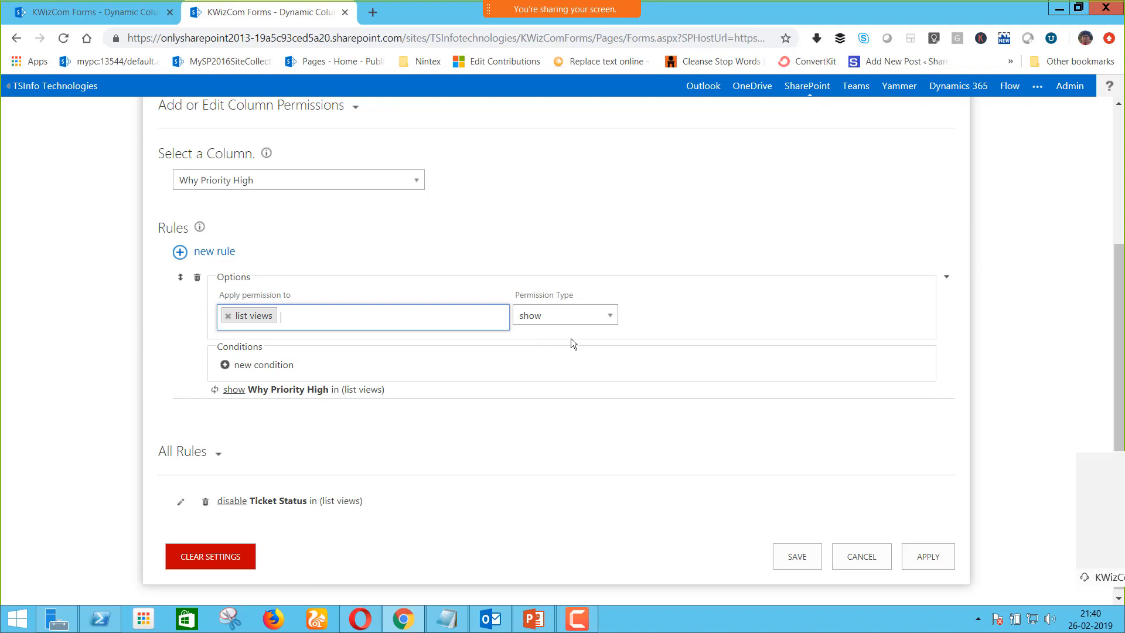
{"action": "left_click", "coordinate": [577, 316]}
{"action": "left_click", "coordinate": [571, 356]}
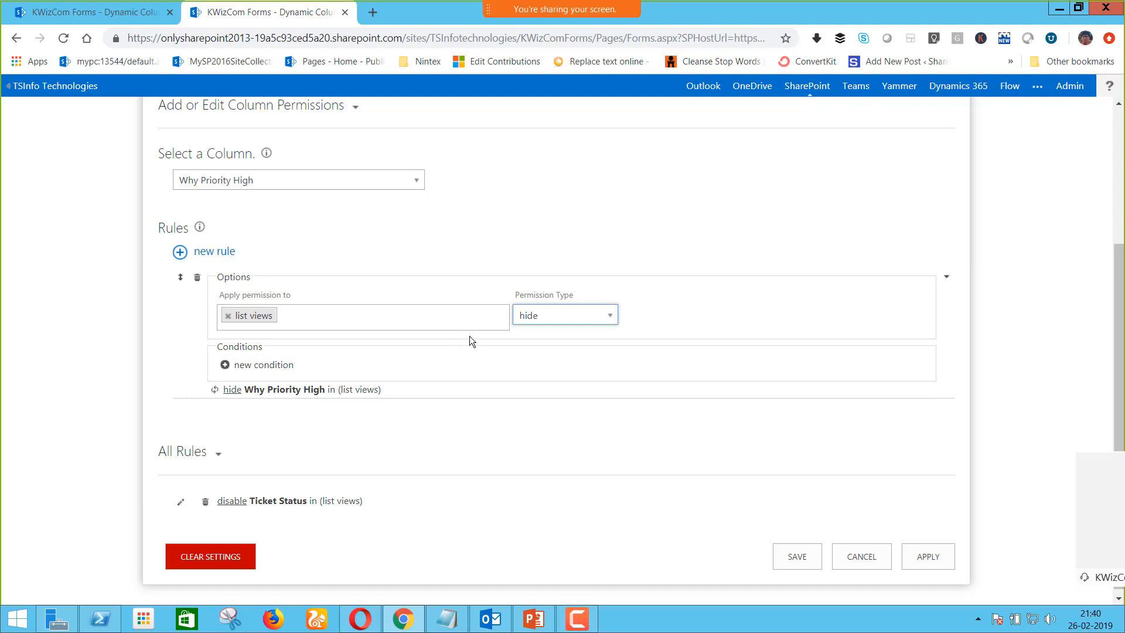
Add a rule condition requiring that Current user is not equal to the site owner's account, keeping Current Value as the comparison basis
{"action": "left_click", "coordinate": [263, 367]}
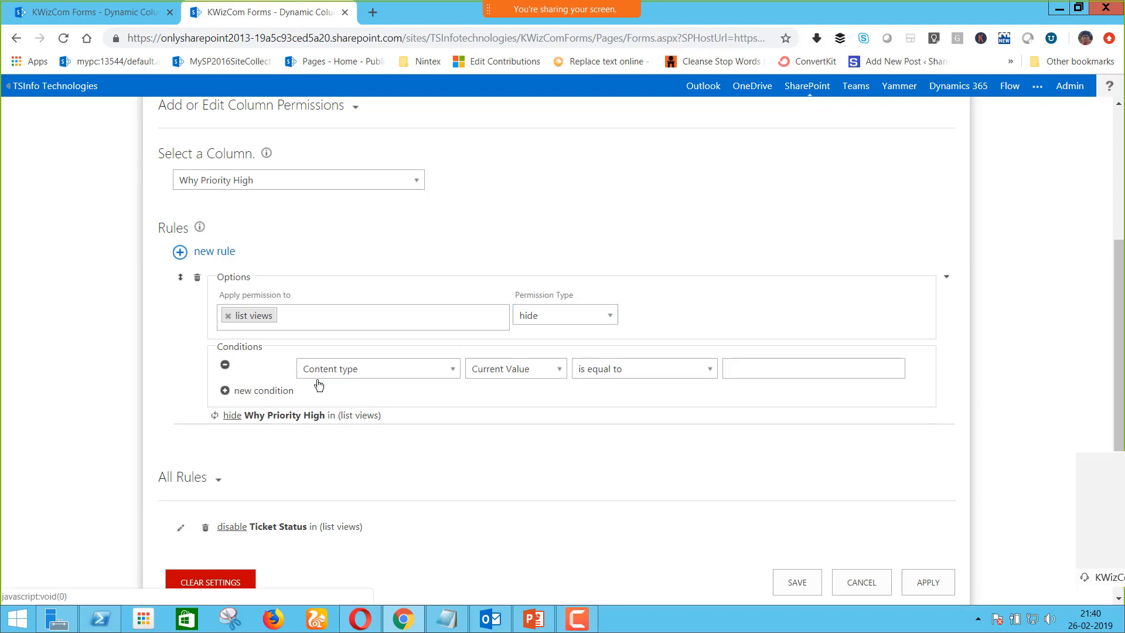
{"action": "left_click", "coordinate": [388, 371]}
{"action": "left_click", "coordinate": [375, 424]}
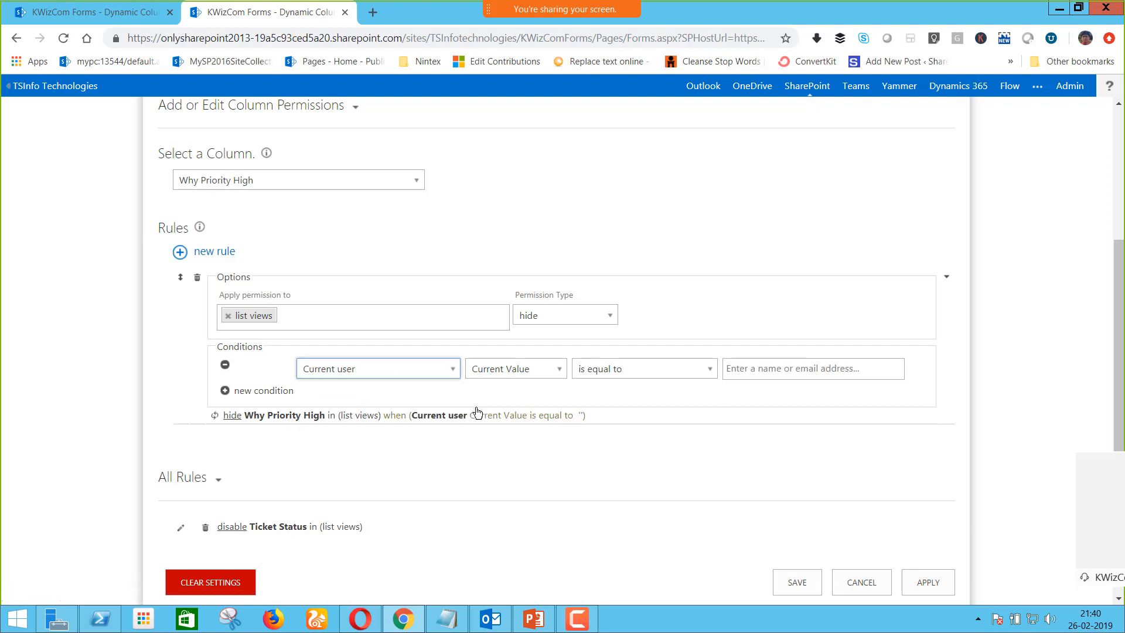
{"action": "left_click", "coordinate": [673, 370]}
{"action": "left_click", "coordinate": [713, 404]}
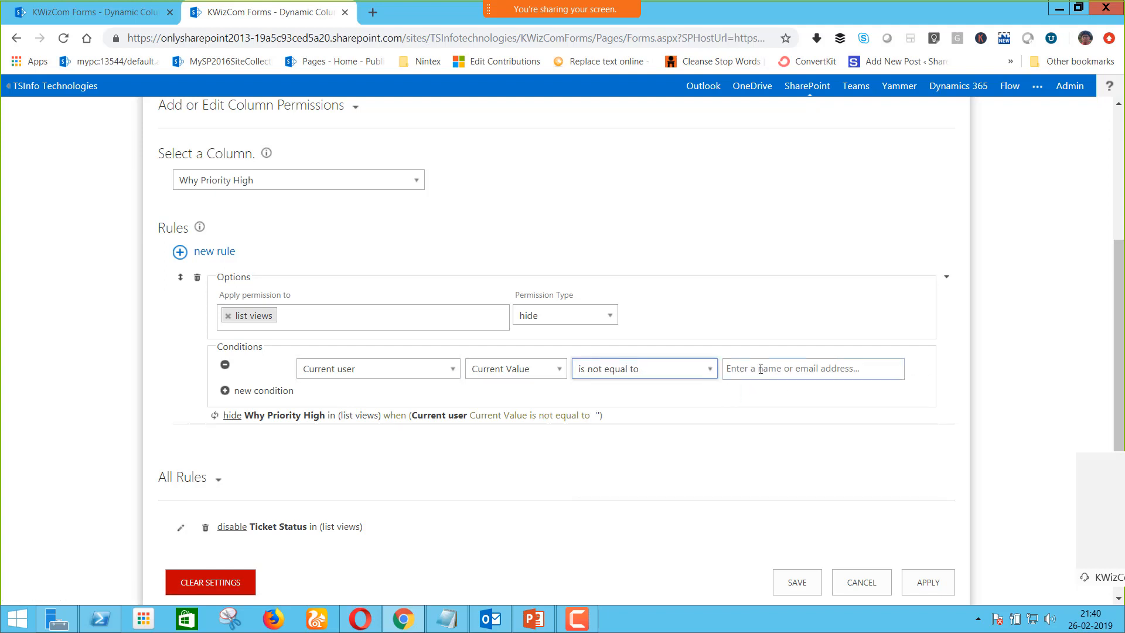
{"action": "left_click", "coordinate": [761, 369]}
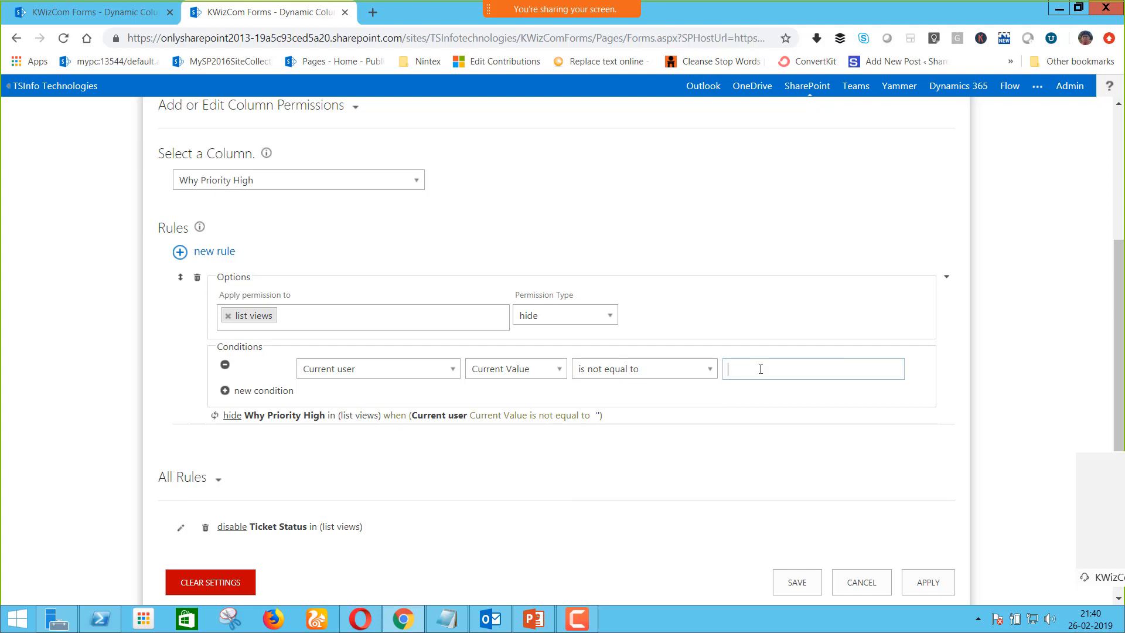
{"action": "type", "text": "bi"}
{"action": "left_click", "coordinate": [762, 389]}
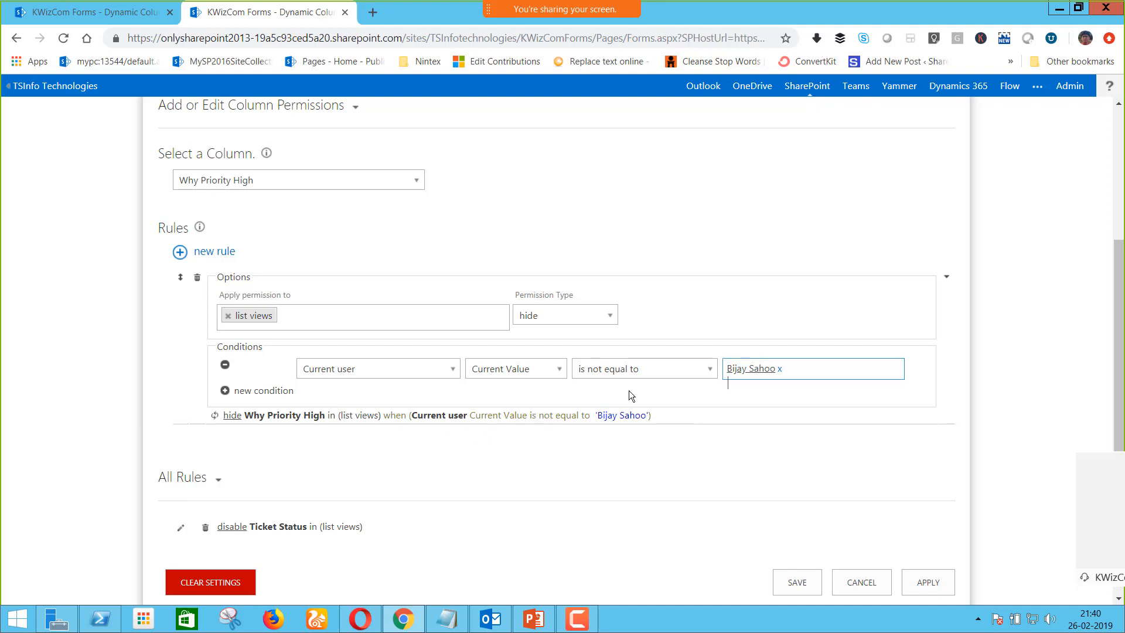
{"action": "left_click", "coordinate": [557, 374]}
{"action": "left_click", "coordinate": [835, 564]}
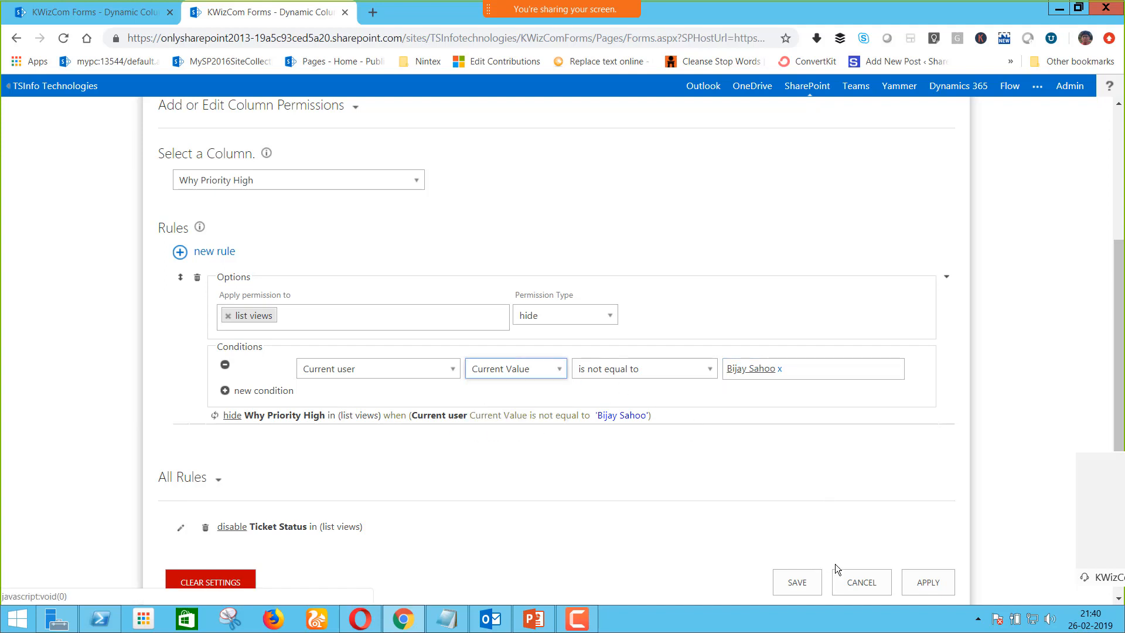
Apply the Why Priority High rule and save the Dynamic Column Permissions settings
{"action": "left_click", "coordinate": [928, 582]}
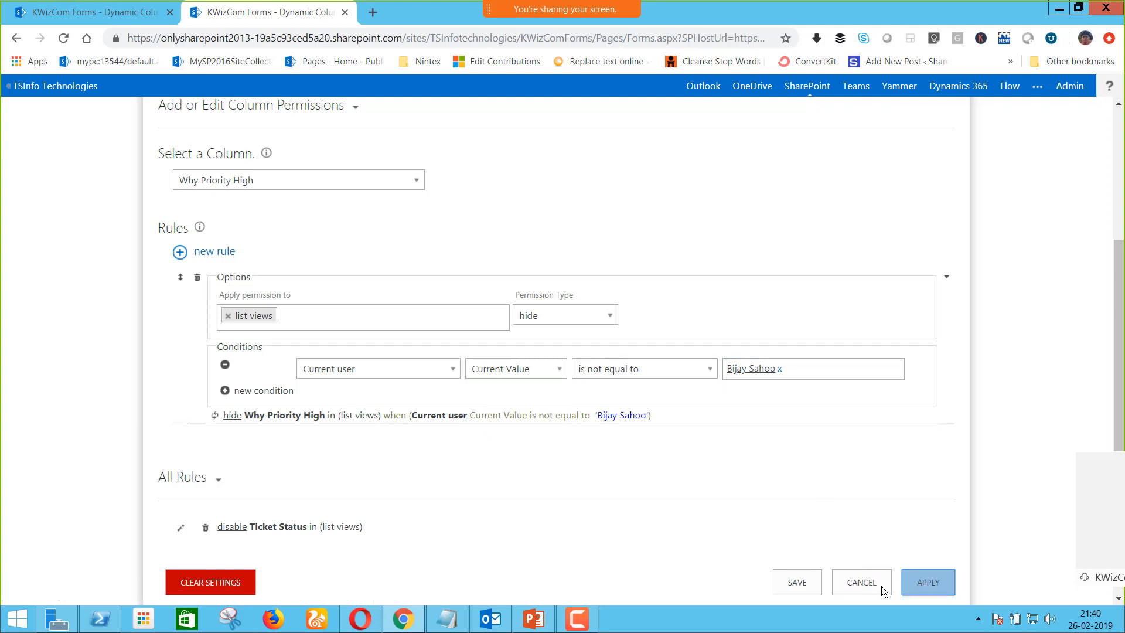
{"action": "left_click", "coordinate": [817, 585]}
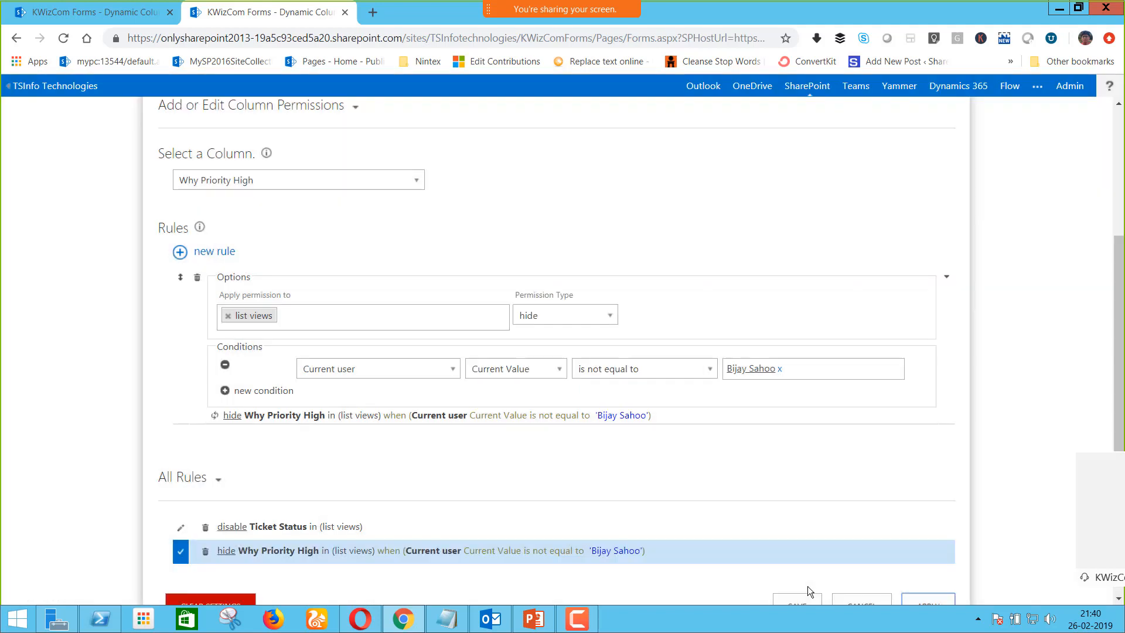
{"action": "scroll", "coordinate": [190, 498], "scroll_direction": "down", "scroll_amount": 1}
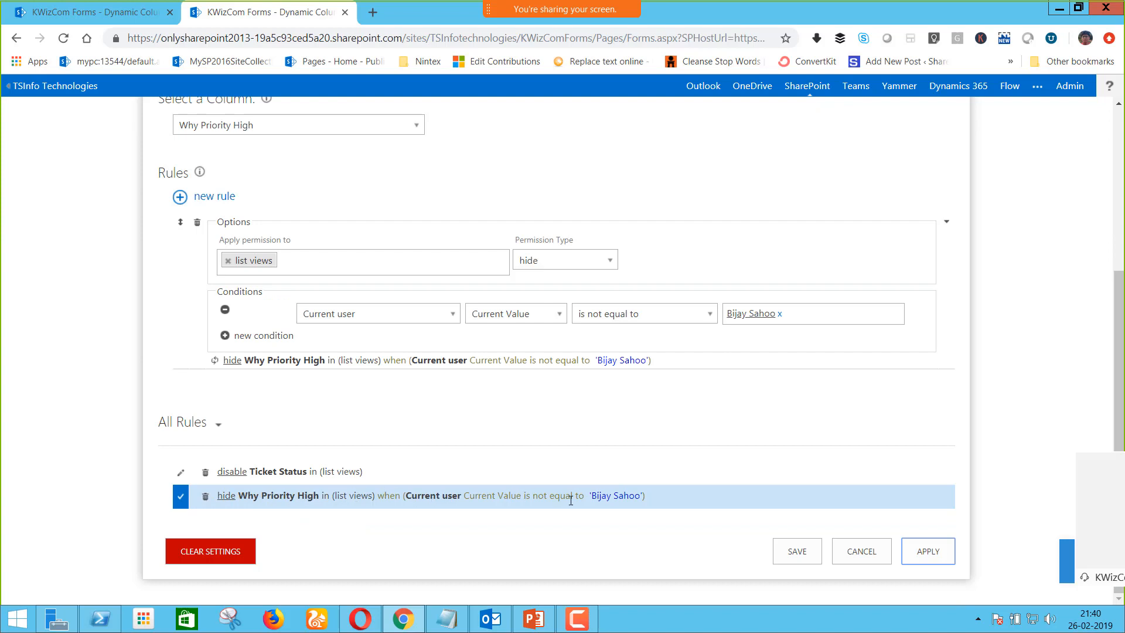
{"action": "left_click", "coordinate": [800, 550]}
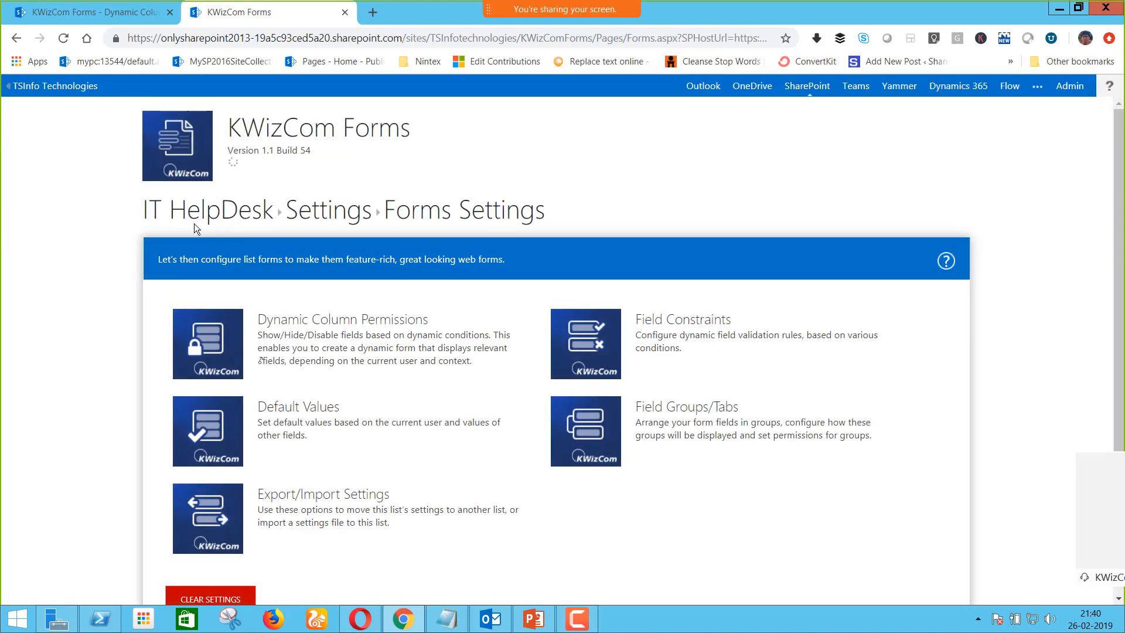
Return to the IT HelpDesk list and check the Why Priority High column in quick edit mode
{"action": "left_click", "coordinate": [247, 211]}
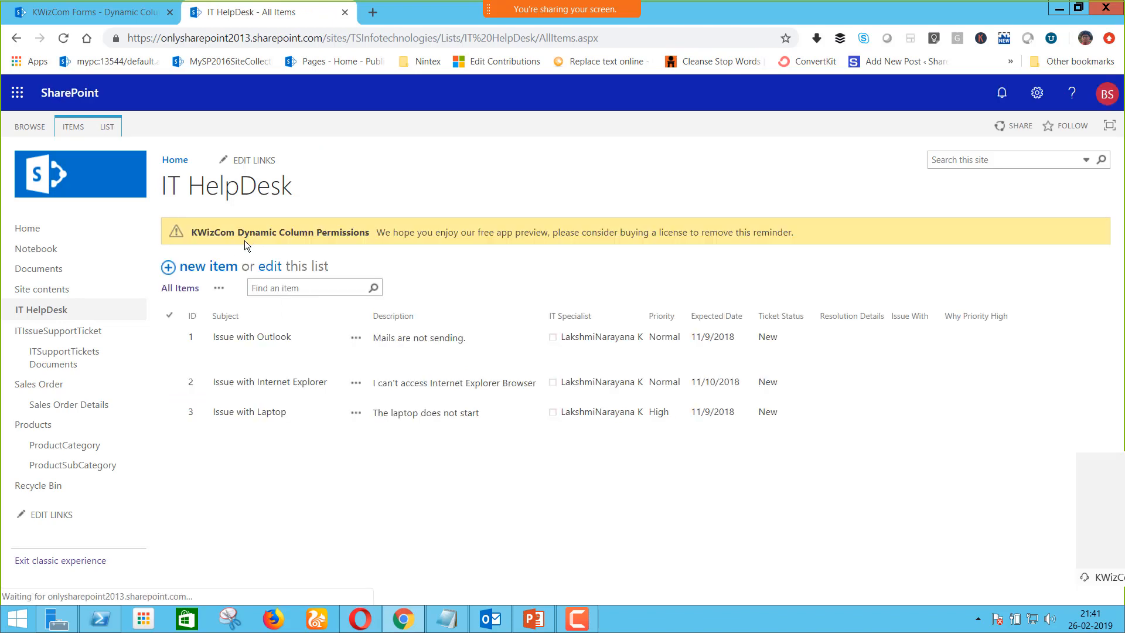
{"action": "left_click", "coordinate": [271, 268]}
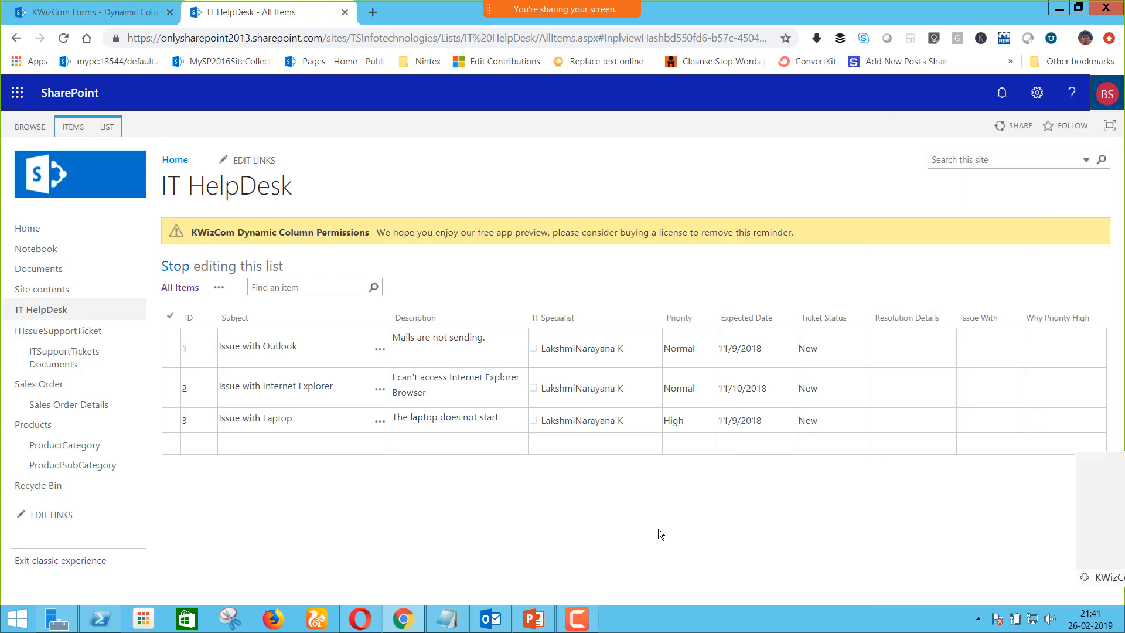
Switch to Opera, reload the site and check the IT HelpDesk columns in both the normal view and quick edit mode, then stop editing
{"action": "left_click", "coordinate": [360, 619]}
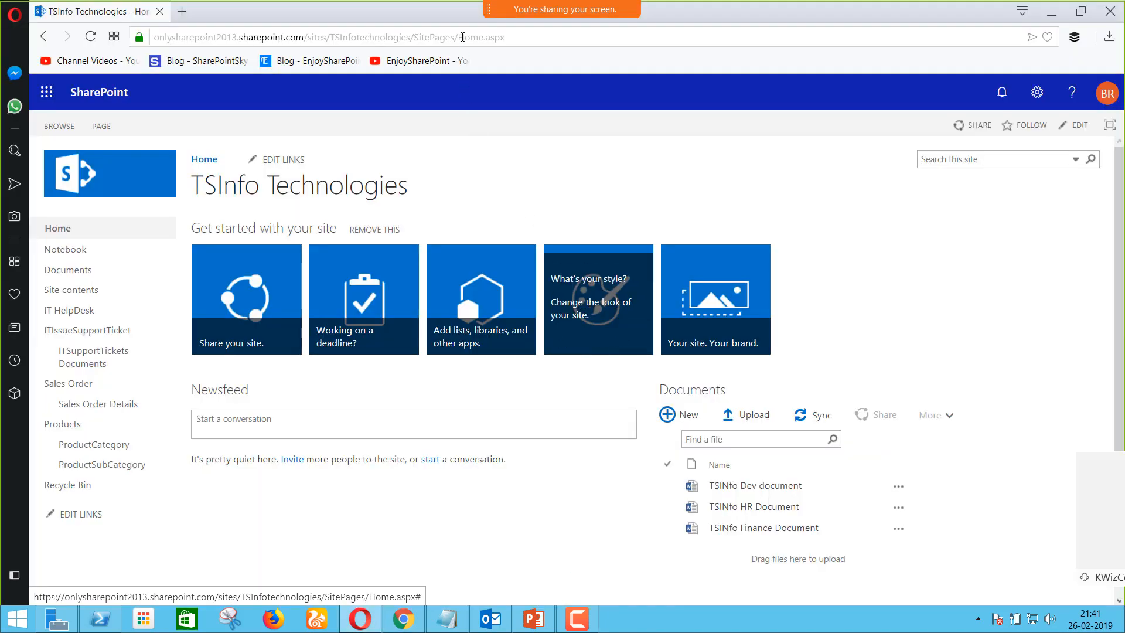
{"action": "left_click", "coordinate": [462, 36]}
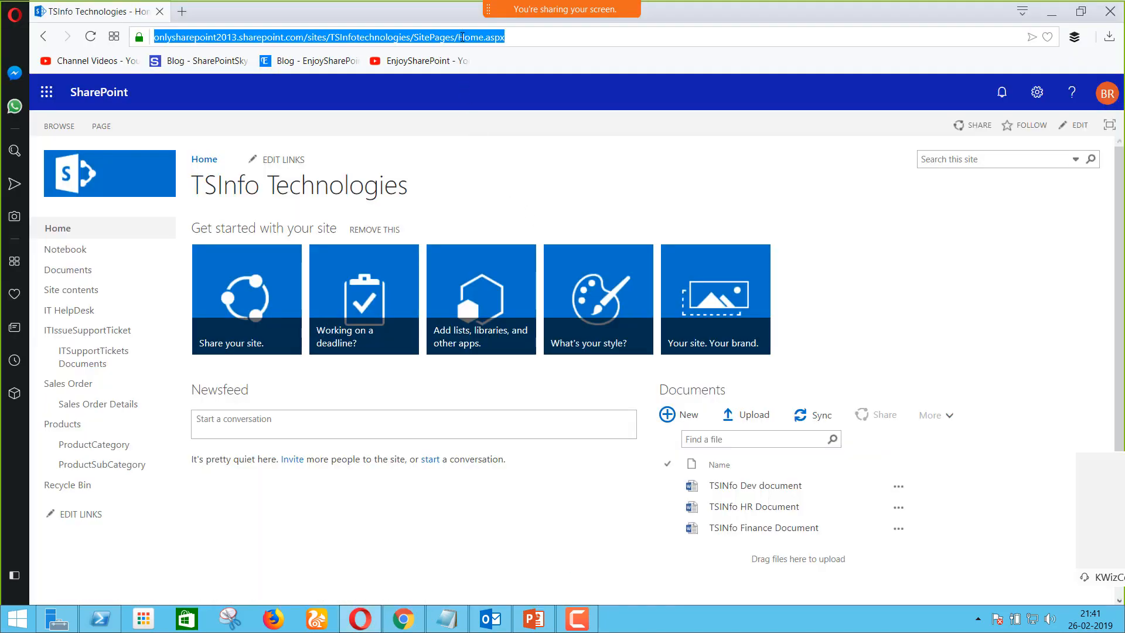
{"action": "key", "text": "Return"}
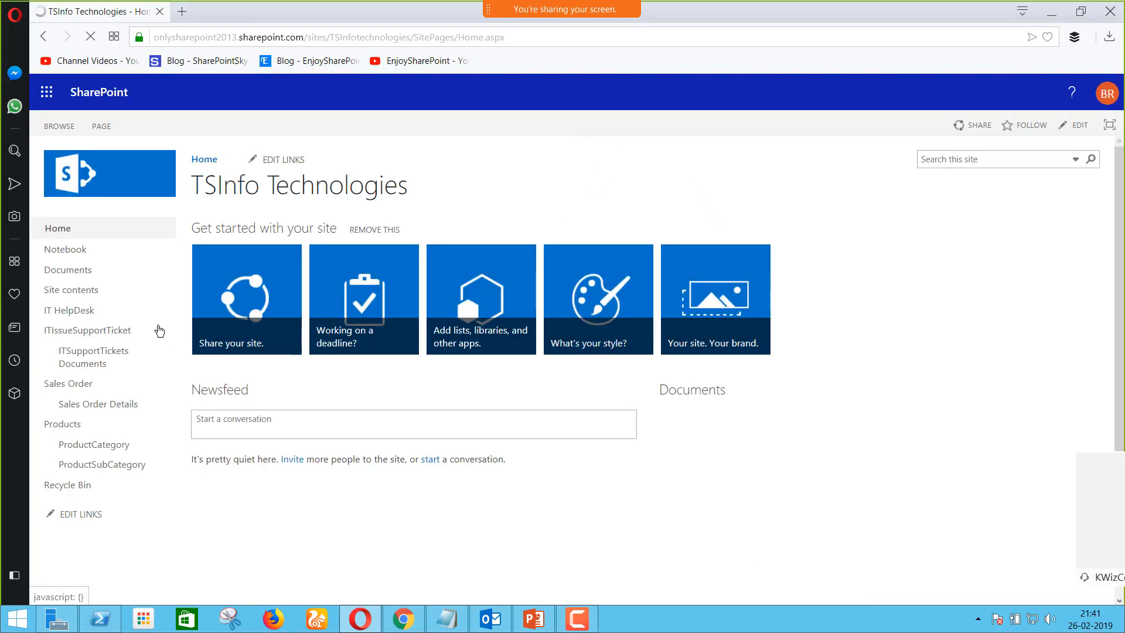
{"action": "left_click", "coordinate": [88, 316]}
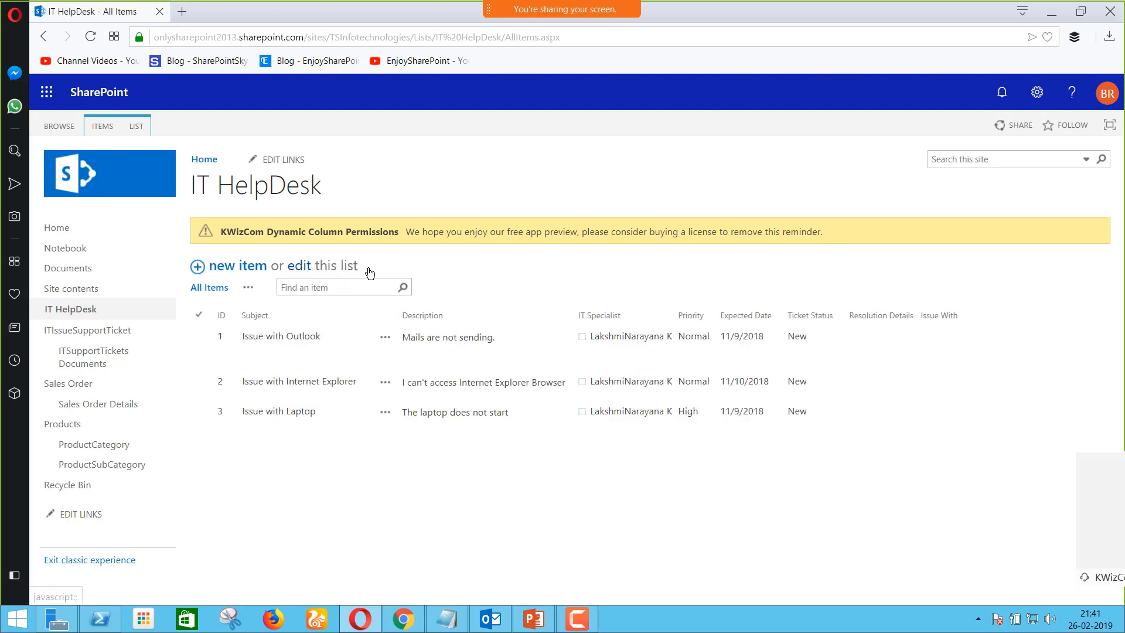
{"action": "left_click", "coordinate": [394, 272]}
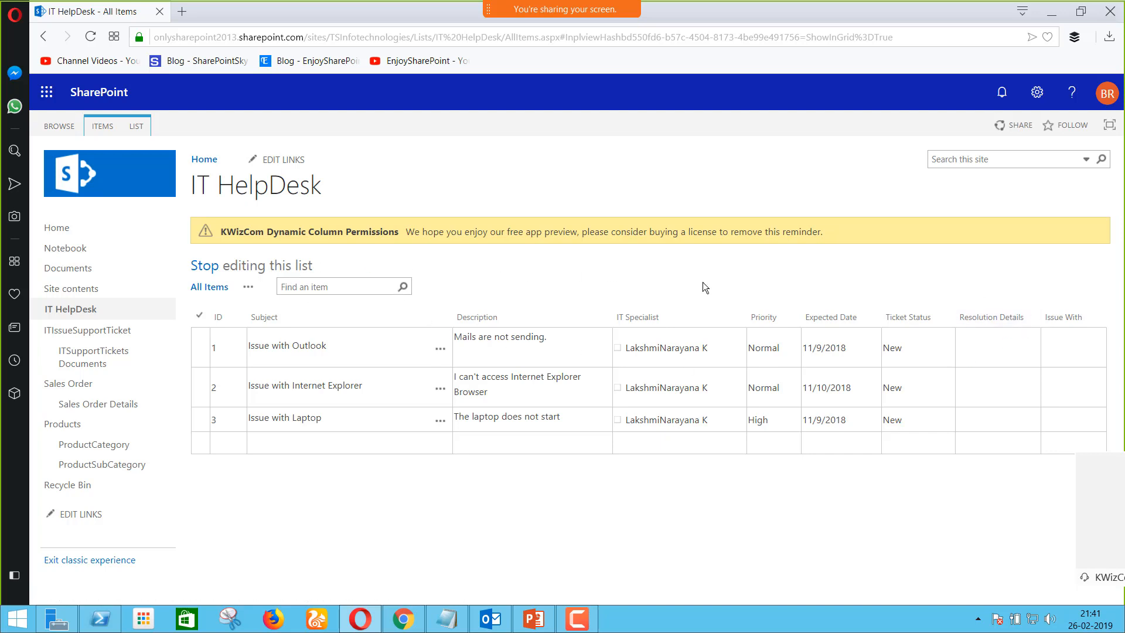
{"action": "left_click", "coordinate": [215, 272]}
Switch back to Chrome, open a new IT HelpDesk item form and set Ticket Status to Resolved
{"action": "left_click", "coordinate": [403, 618]}
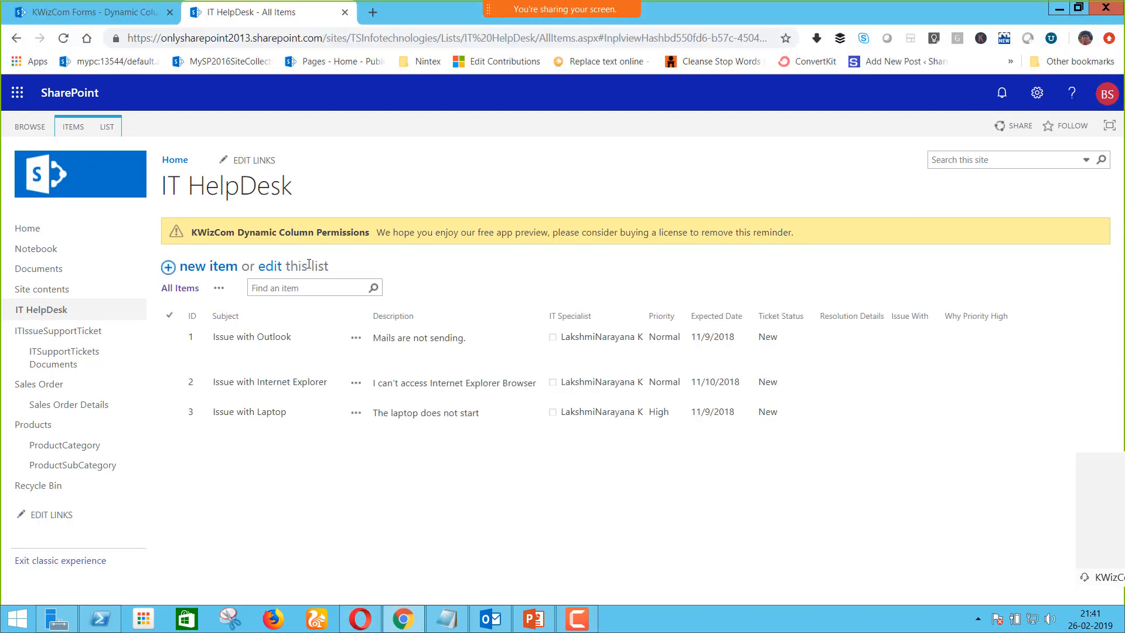
{"action": "left_click", "coordinate": [222, 265]}
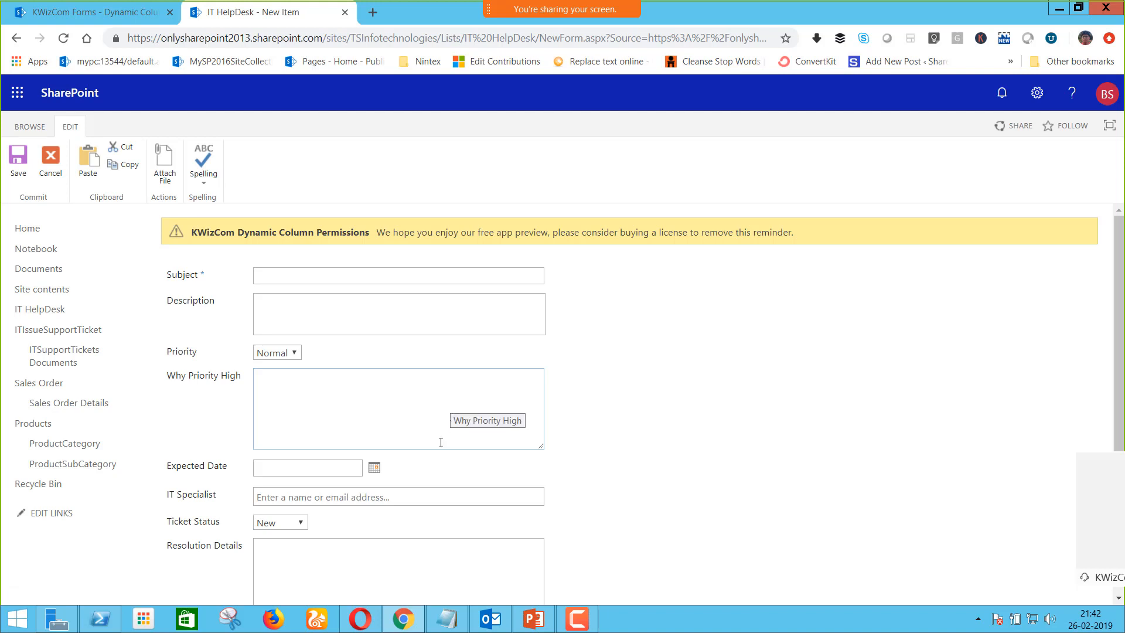
{"action": "scroll", "coordinate": [441, 442], "scroll_direction": "down", "scroll_amount": 2}
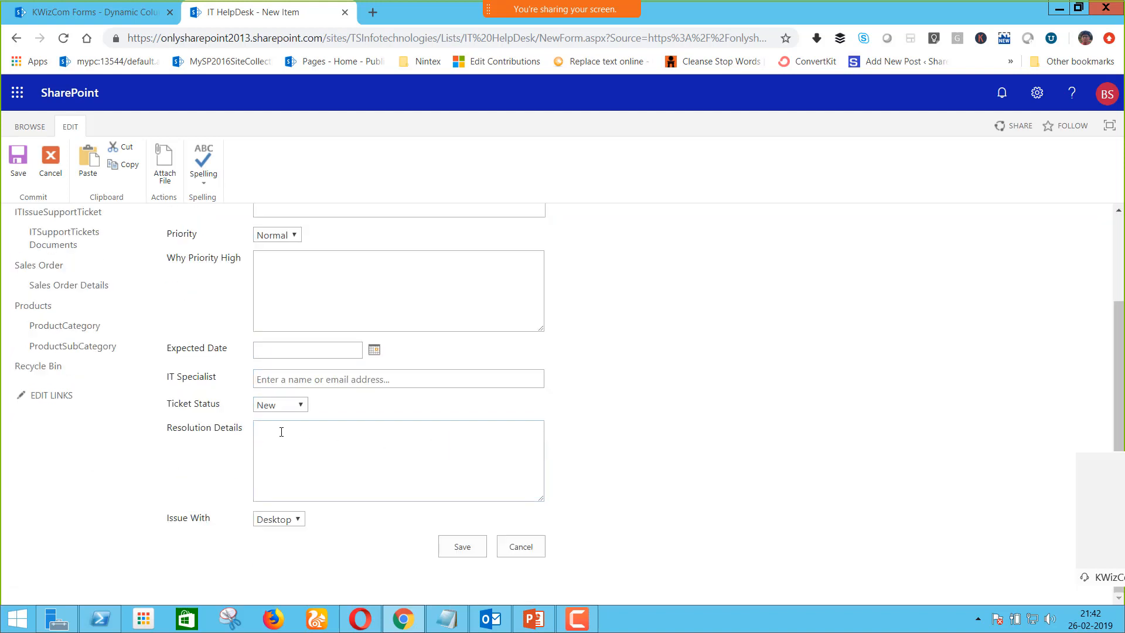
{"action": "left_click", "coordinate": [297, 407]}
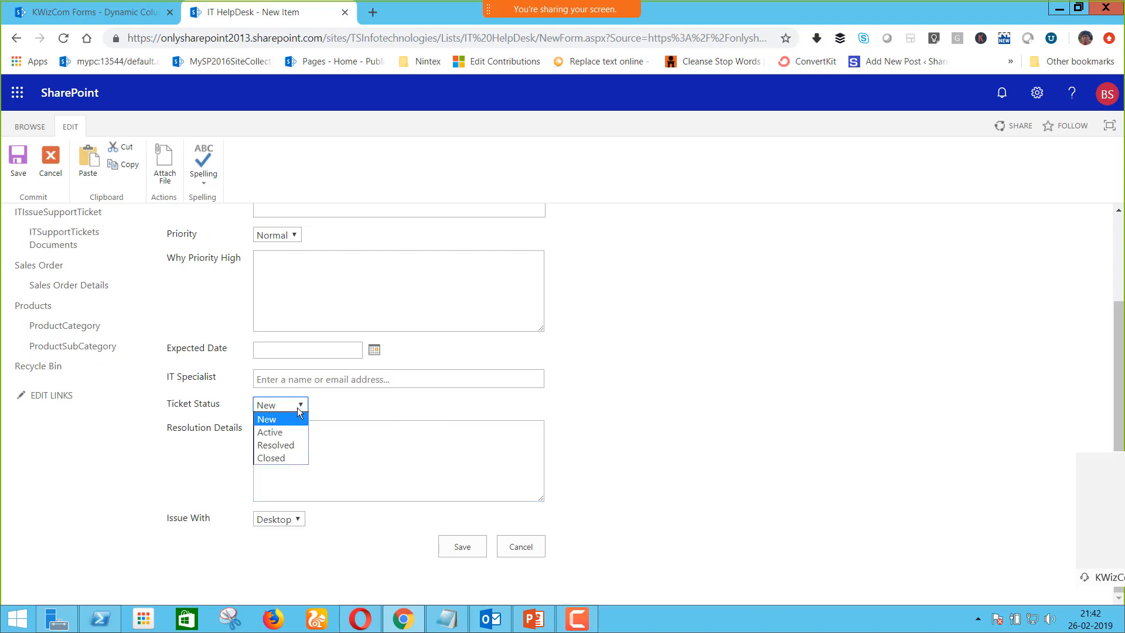
{"action": "left_click", "coordinate": [300, 446]}
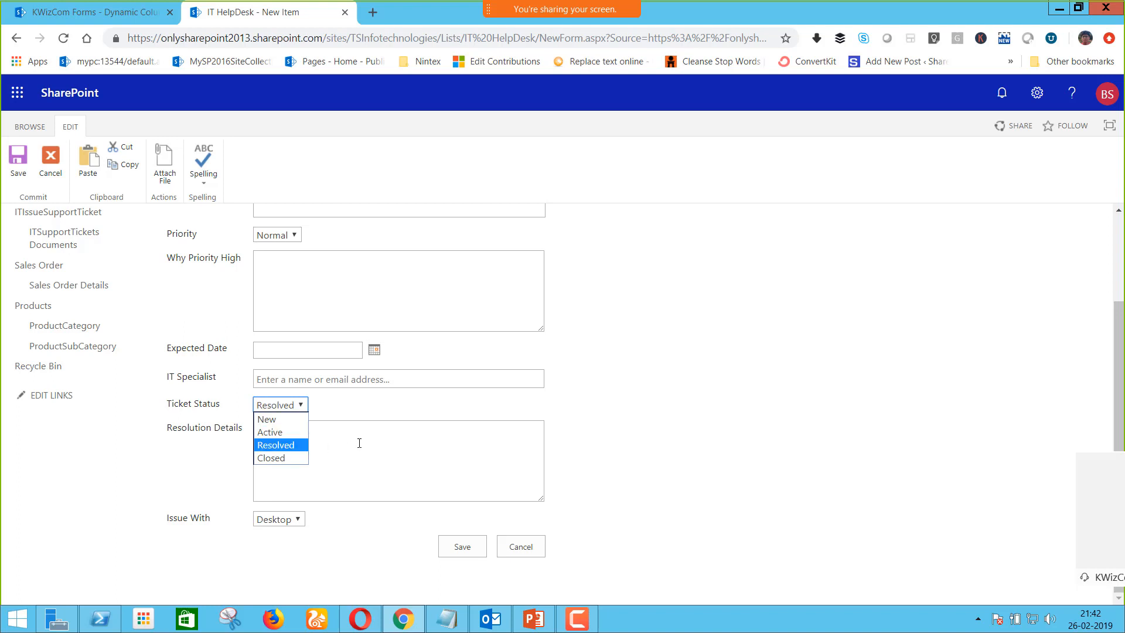
{"action": "left_click", "coordinate": [278, 442]}
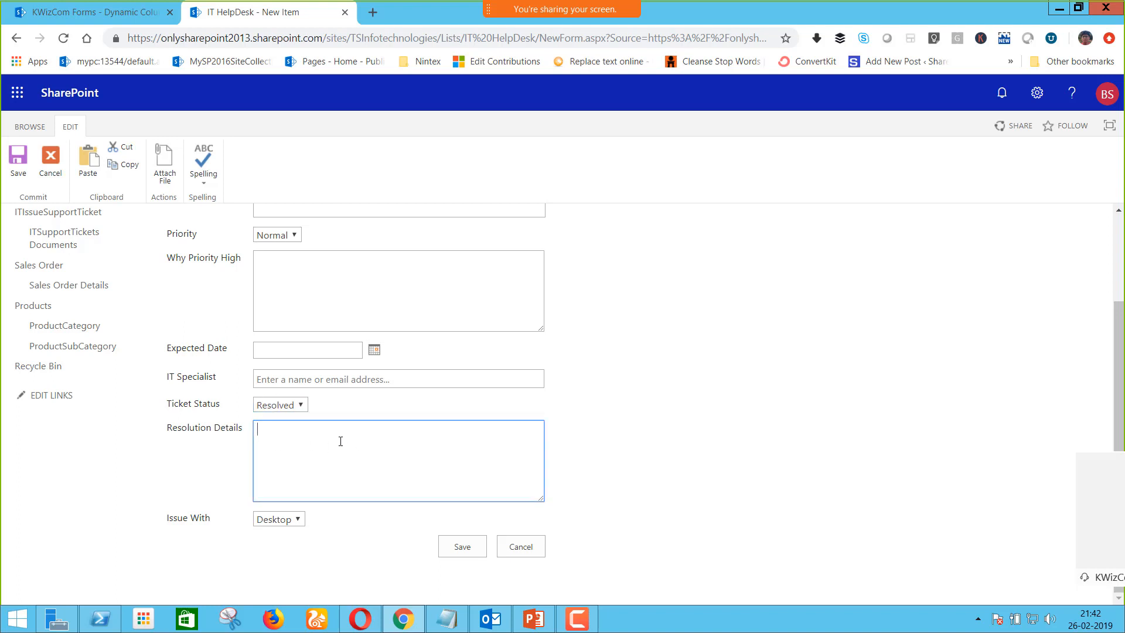
{"action": "left_click", "coordinate": [301, 406]}
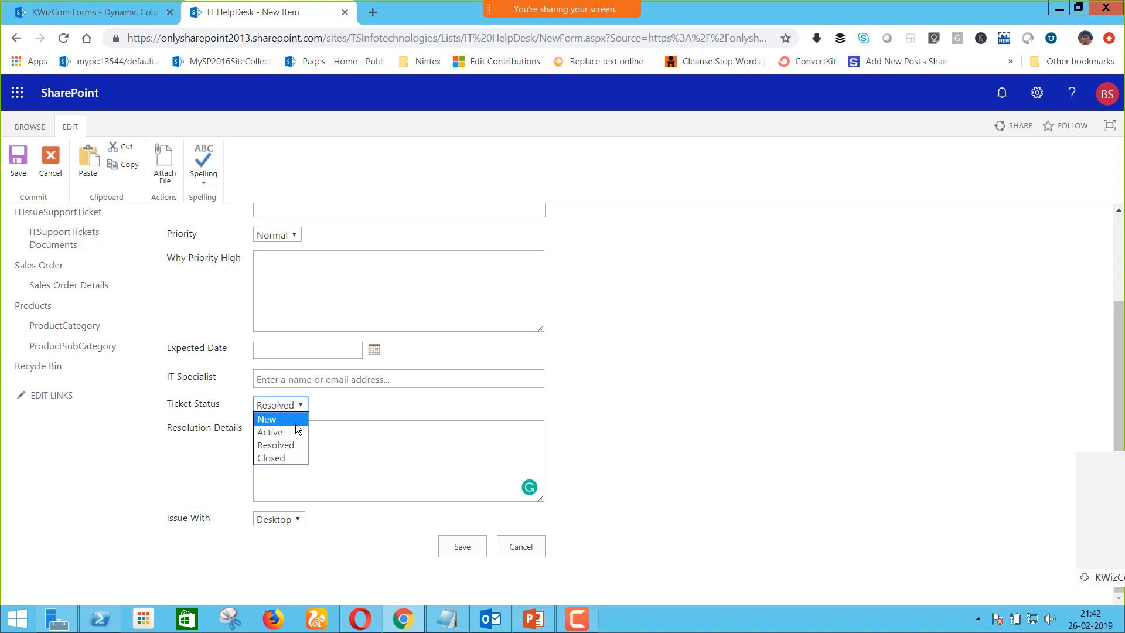
{"action": "left_click", "coordinate": [701, 446]}
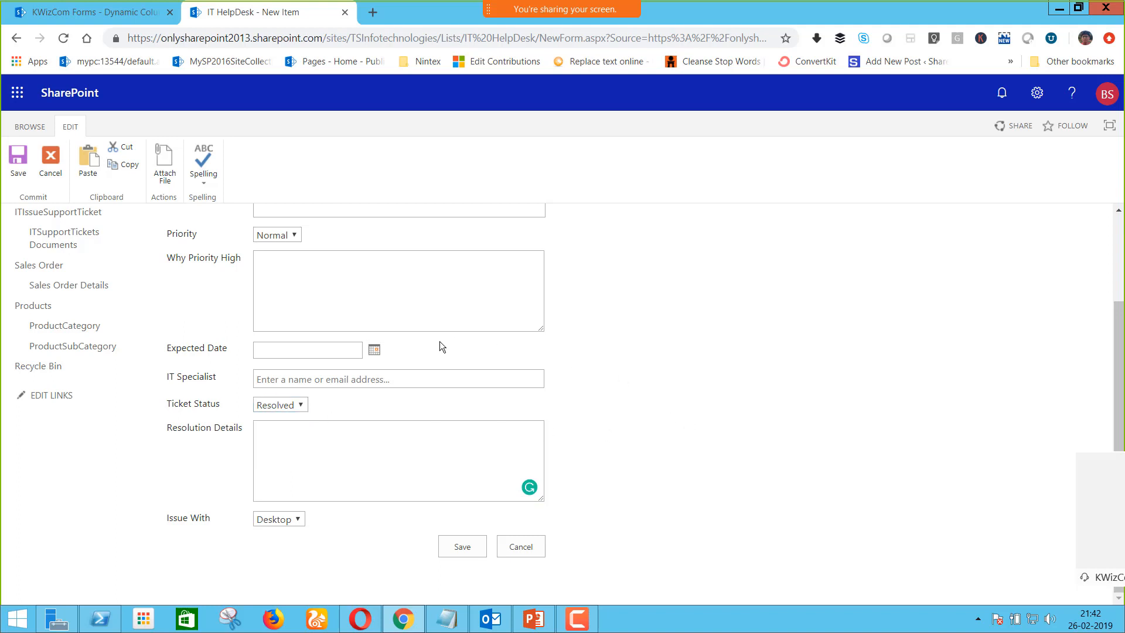
Set the new item's Priority to High
{"action": "scroll", "coordinate": [407, 340], "scroll_direction": "up", "scroll_amount": 1}
{"action": "left_click", "coordinate": [294, 308]}
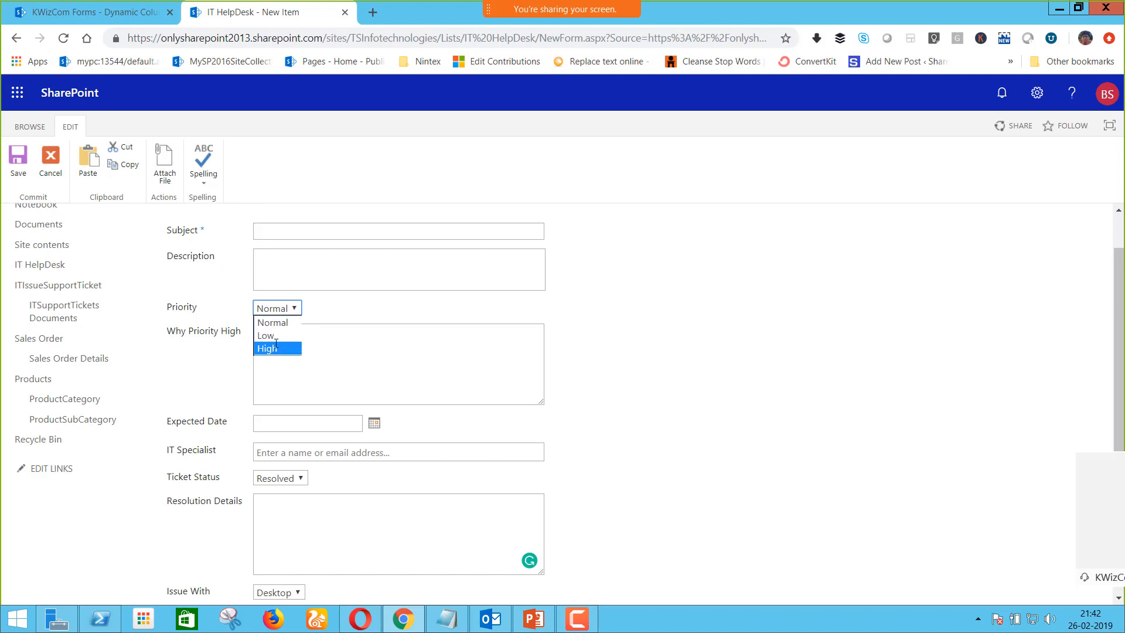
{"action": "left_click", "coordinate": [280, 348]}
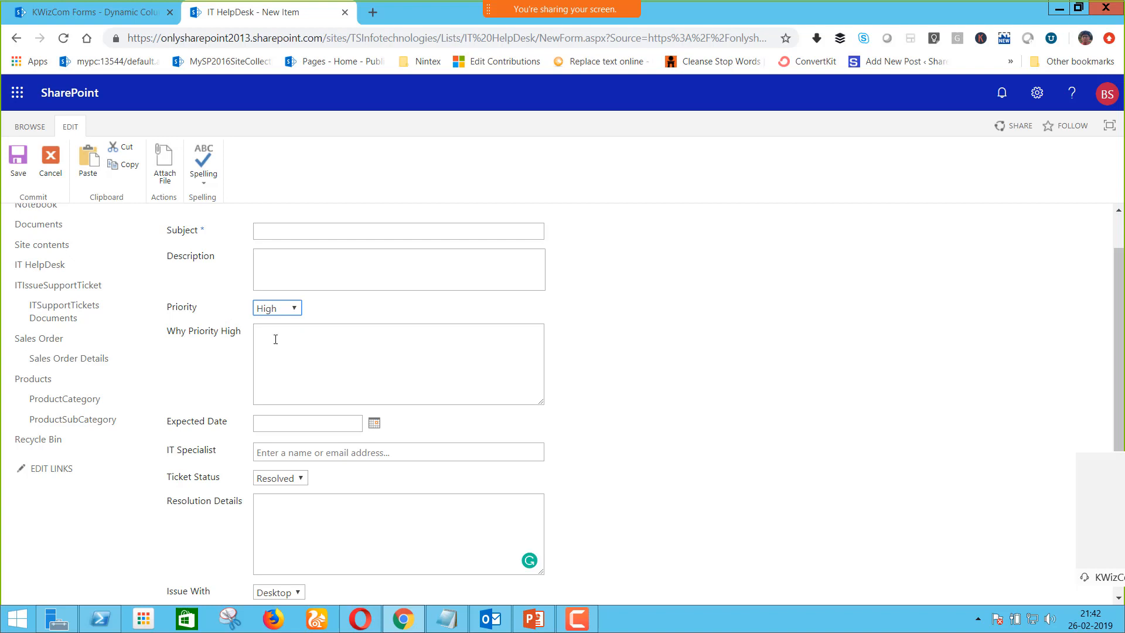
Cancel the new item and open the list's KWizCom Dynamic Column Permissions settings for the Resolution Details column
{"action": "left_click", "coordinate": [53, 176]}
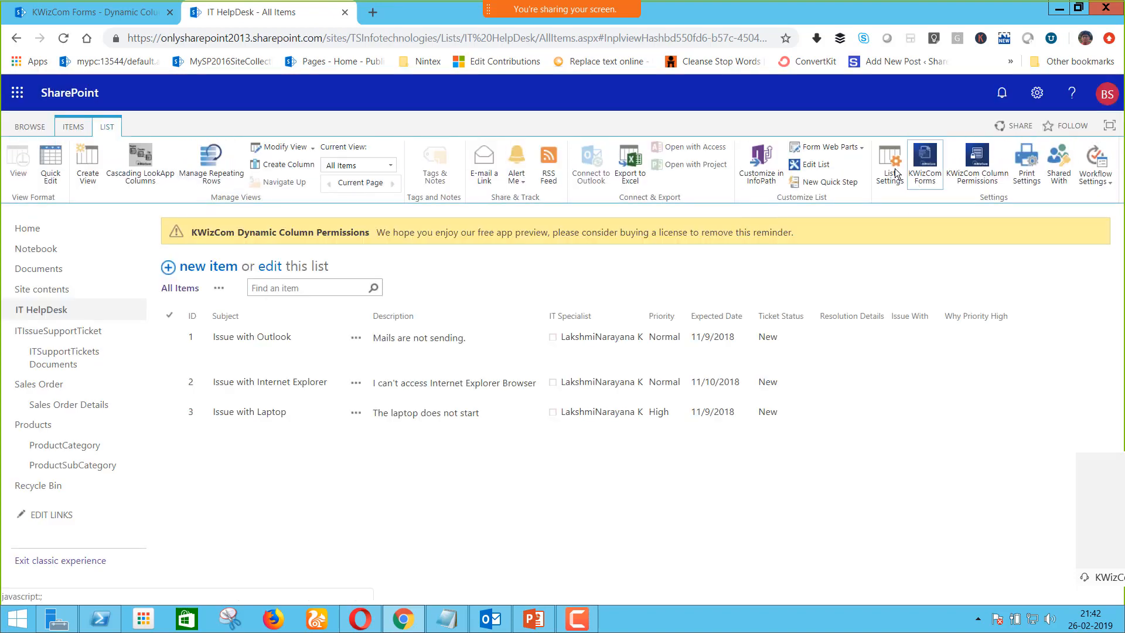
{"action": "left_click", "coordinate": [926, 173]}
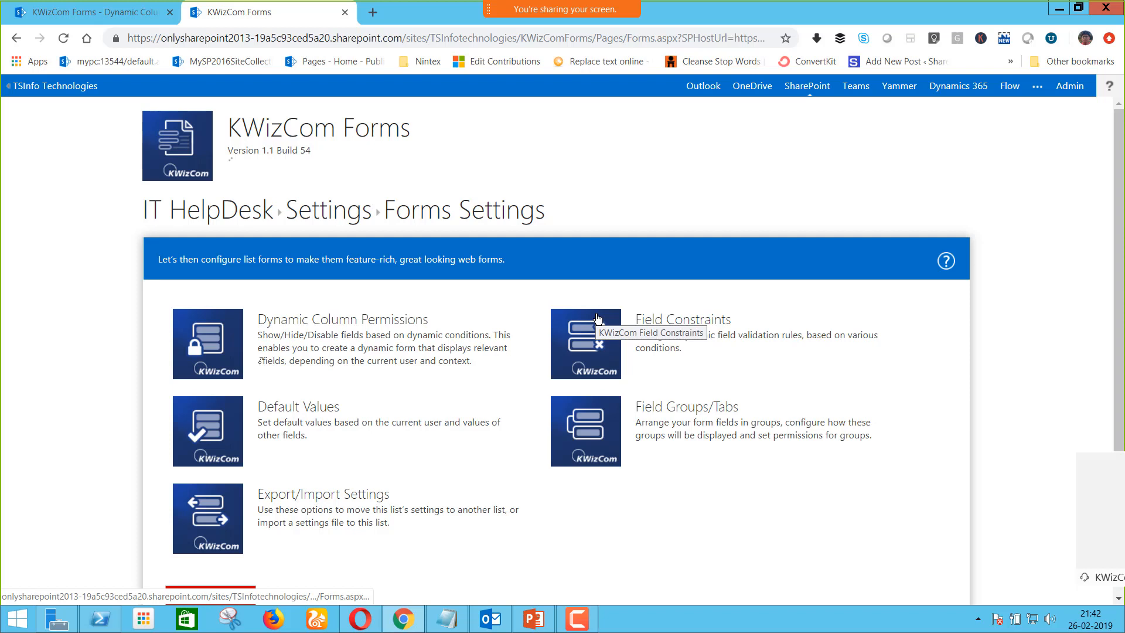
{"action": "left_click", "coordinate": [231, 338]}
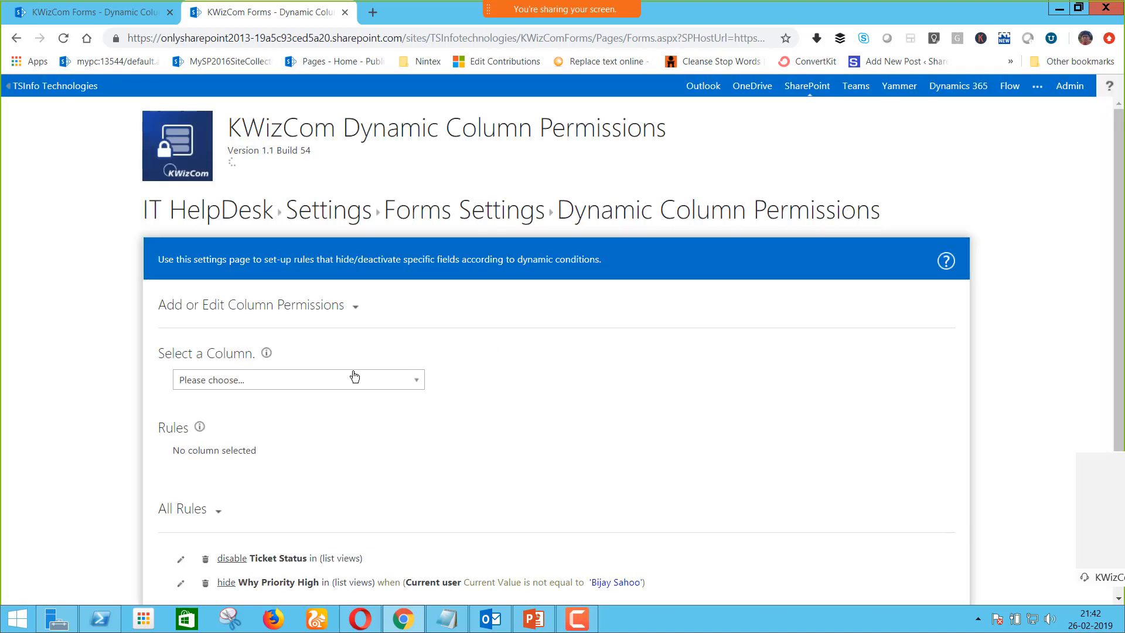
{"action": "left_click", "coordinate": [319, 379]}
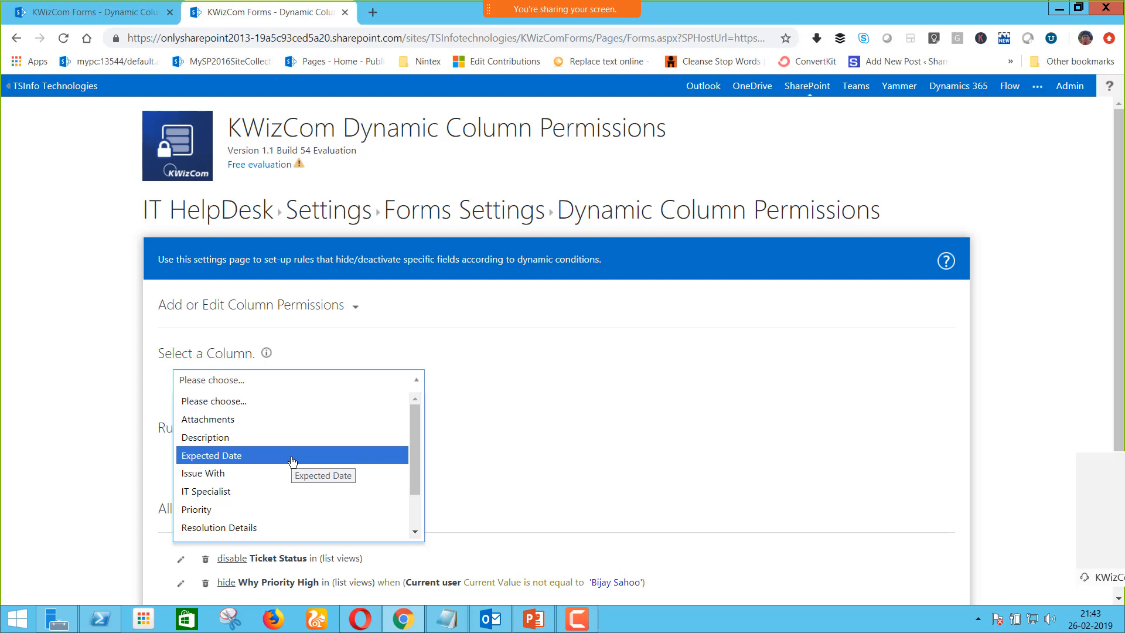
{"action": "scroll", "coordinate": [281, 469], "scroll_direction": "down", "scroll_amount": 1}
{"action": "left_click", "coordinate": [270, 473]}
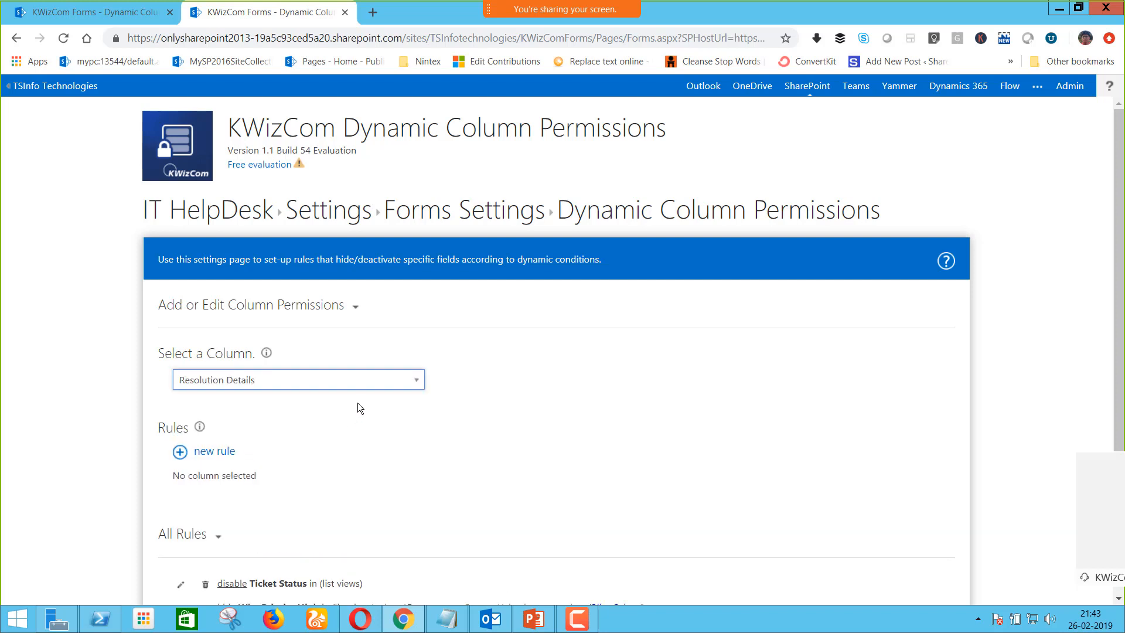
Add a Resolution Details rule that applies to the new item form and edit item form with permission type hide
{"action": "scroll", "coordinate": [338, 443], "scroll_direction": "down", "scroll_amount": 2}
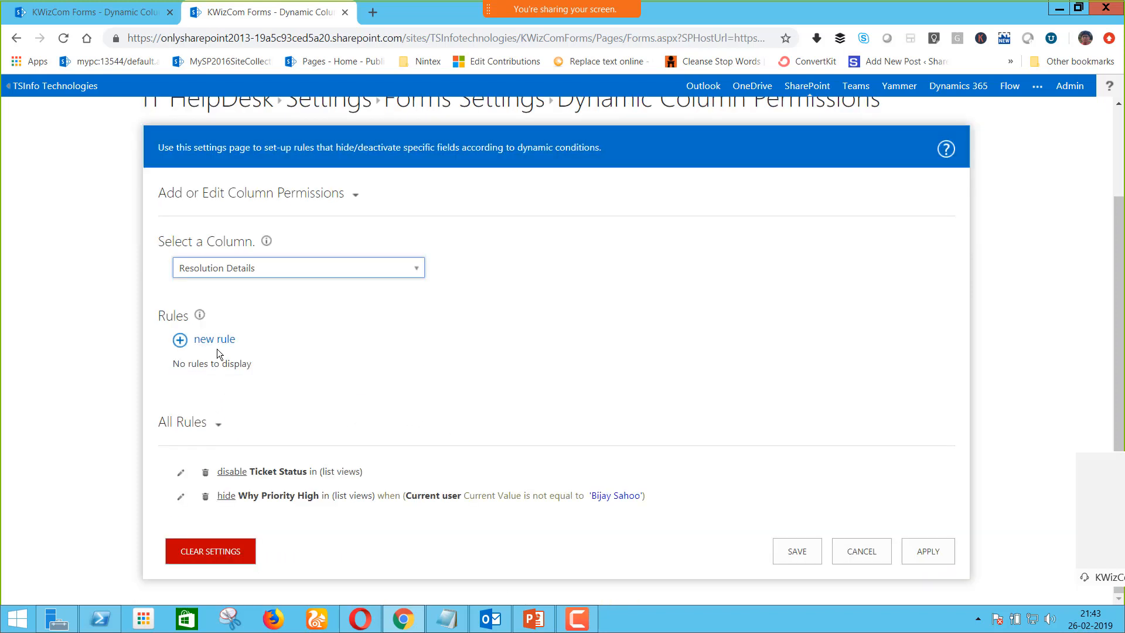
{"action": "left_click", "coordinate": [216, 340]}
{"action": "scroll", "coordinate": [377, 407], "scroll_direction": "down", "scroll_amount": 2}
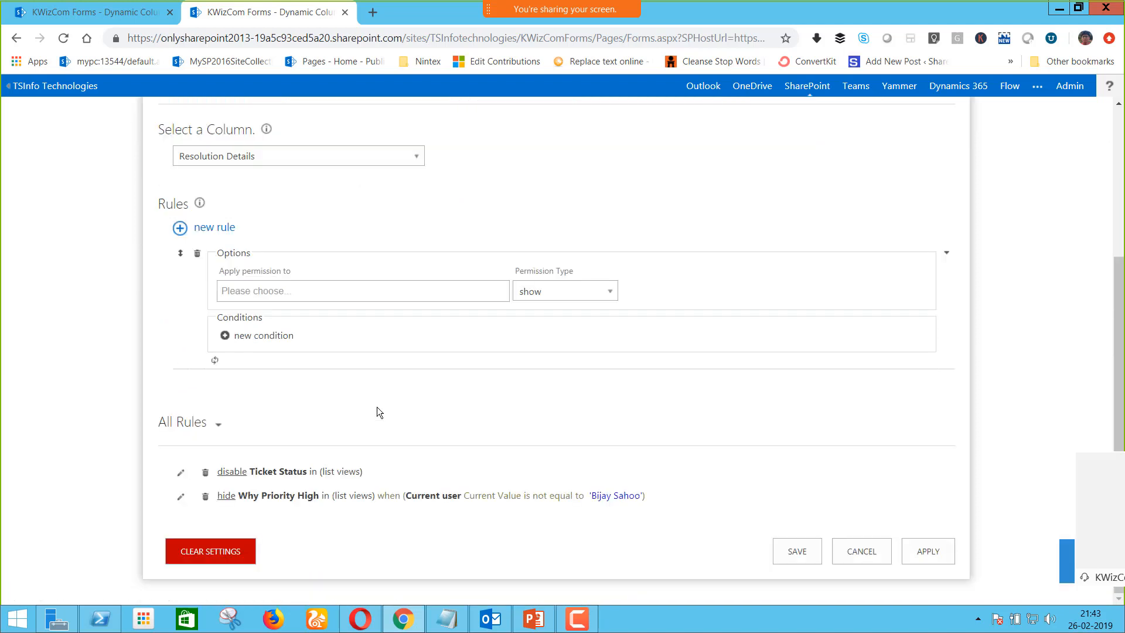
{"action": "left_click", "coordinate": [290, 287]}
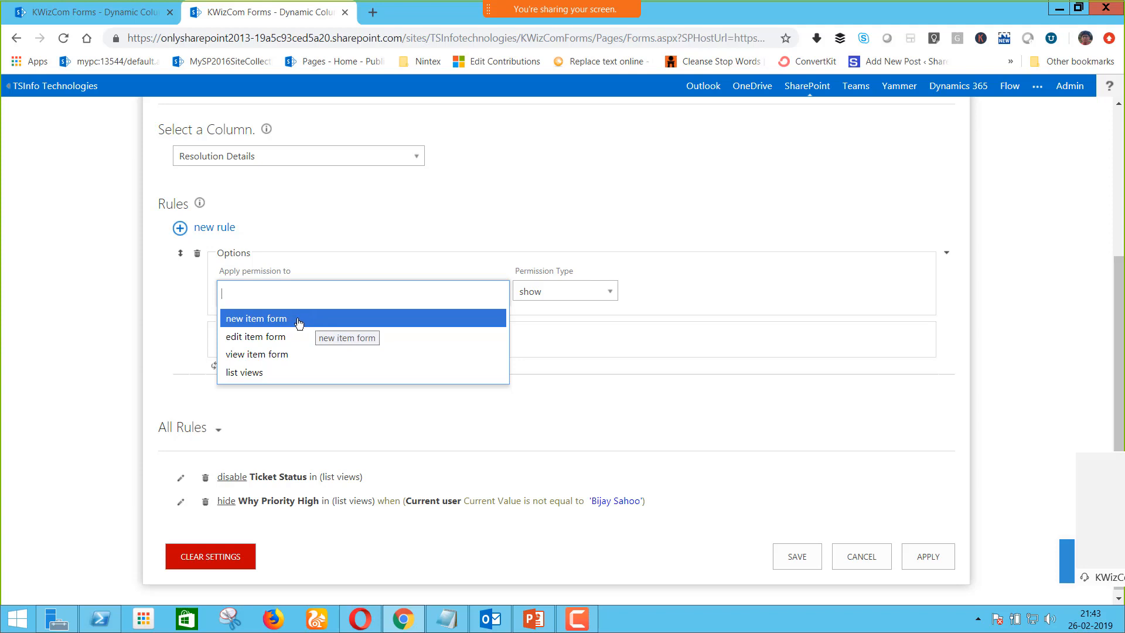
{"action": "left_click", "coordinate": [376, 316]}
{"action": "left_click", "coordinate": [357, 295]}
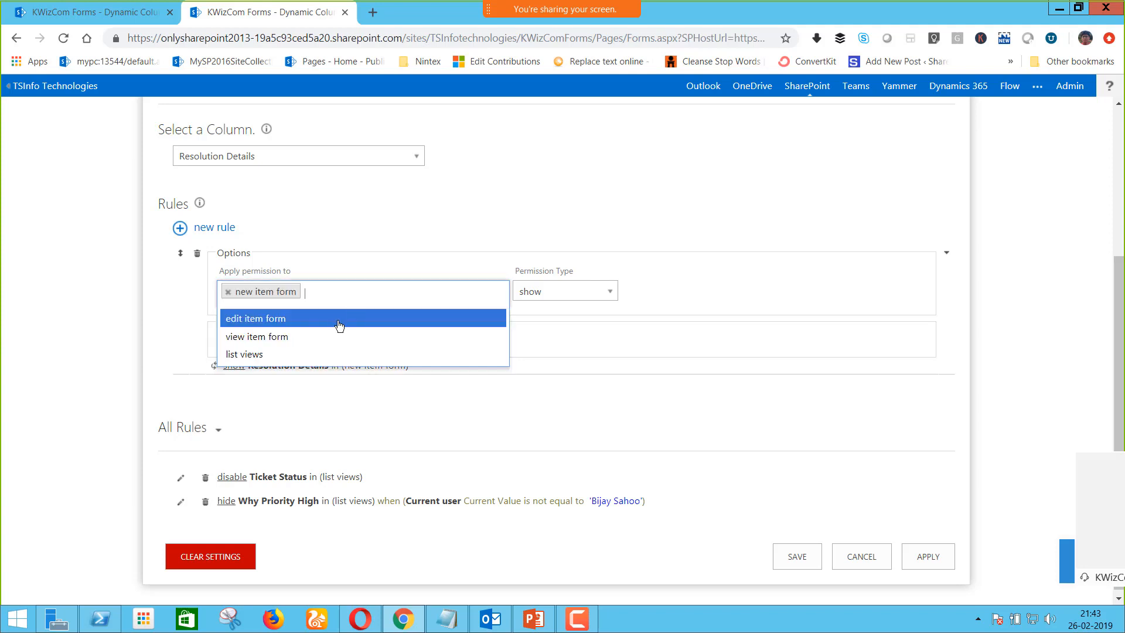
{"action": "left_click", "coordinate": [325, 321]}
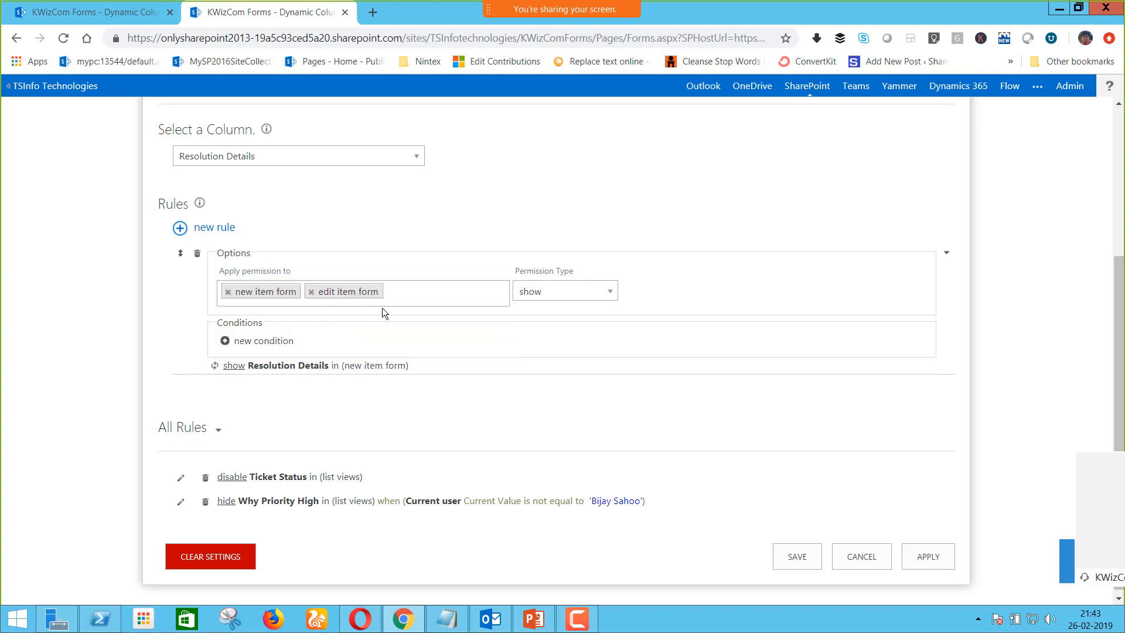
{"action": "left_click", "coordinate": [549, 291]}
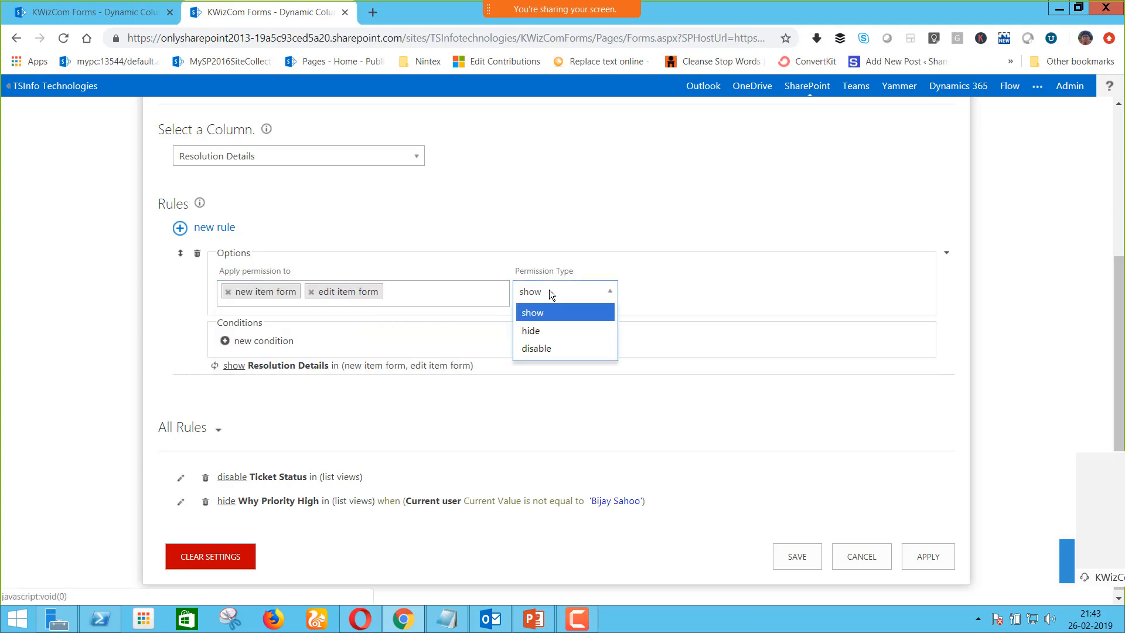
{"action": "left_click", "coordinate": [534, 331]}
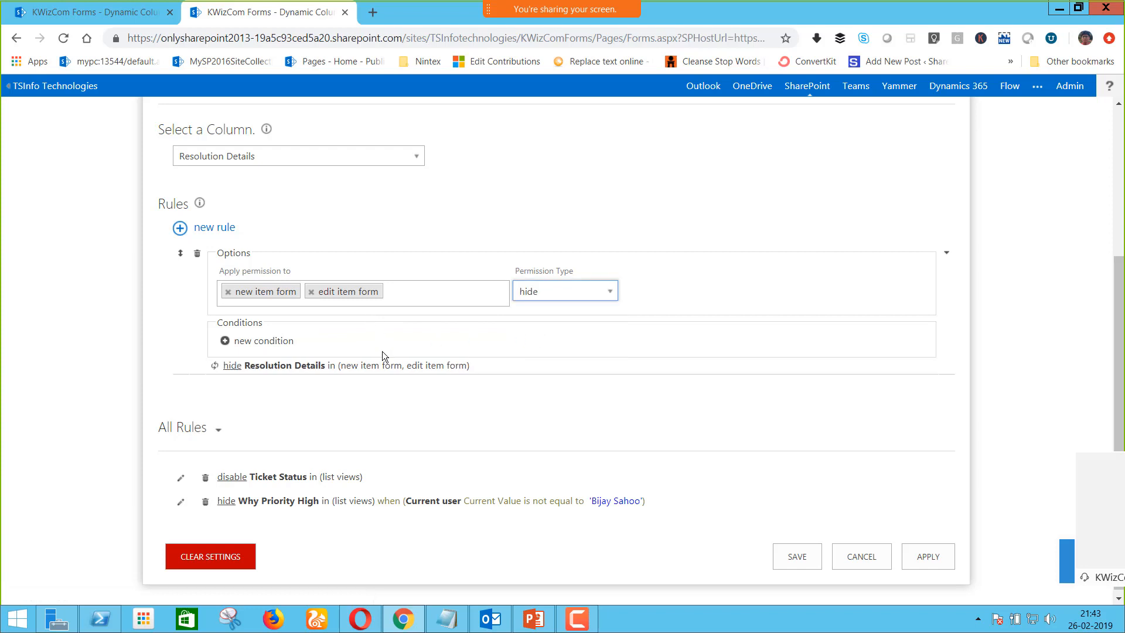
Add the rule condition Ticket Status Current Value is not equal to Resolved and apply the settings
{"action": "left_click", "coordinate": [271, 344]}
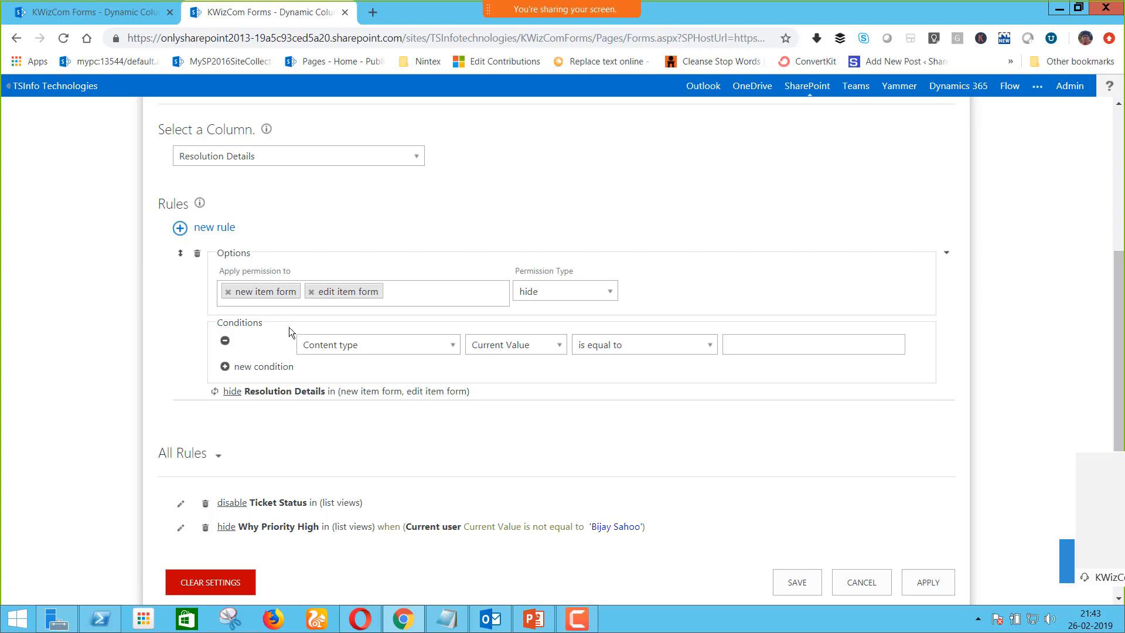
{"action": "left_click", "coordinate": [376, 346]}
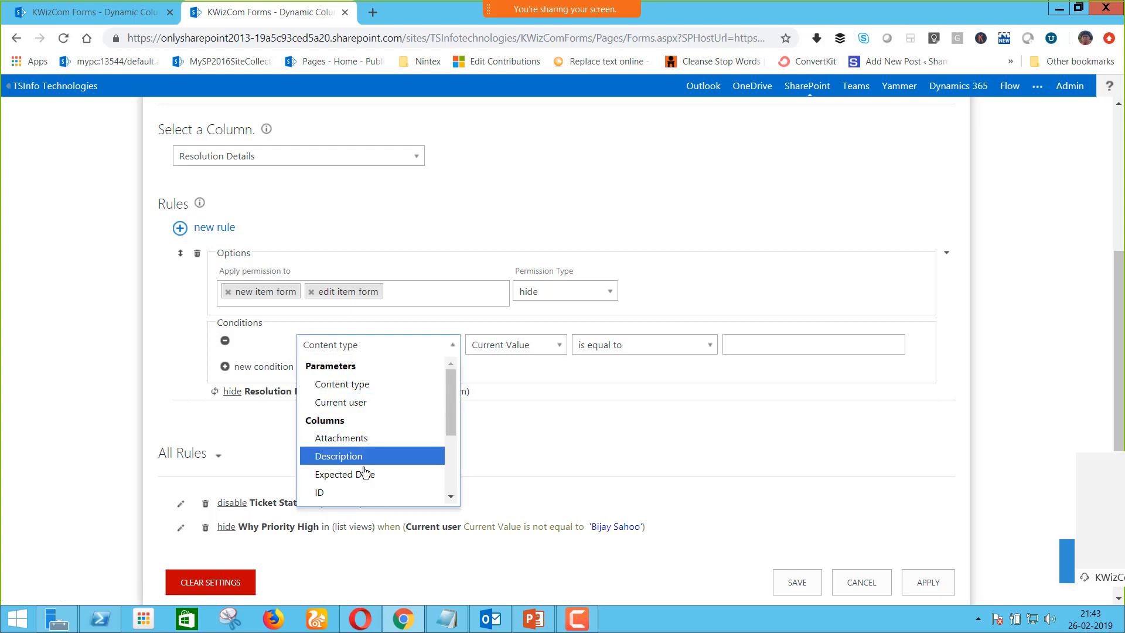
{"action": "scroll", "coordinate": [364, 472], "scroll_direction": "down", "scroll_amount": 5}
{"action": "left_click", "coordinate": [364, 474]}
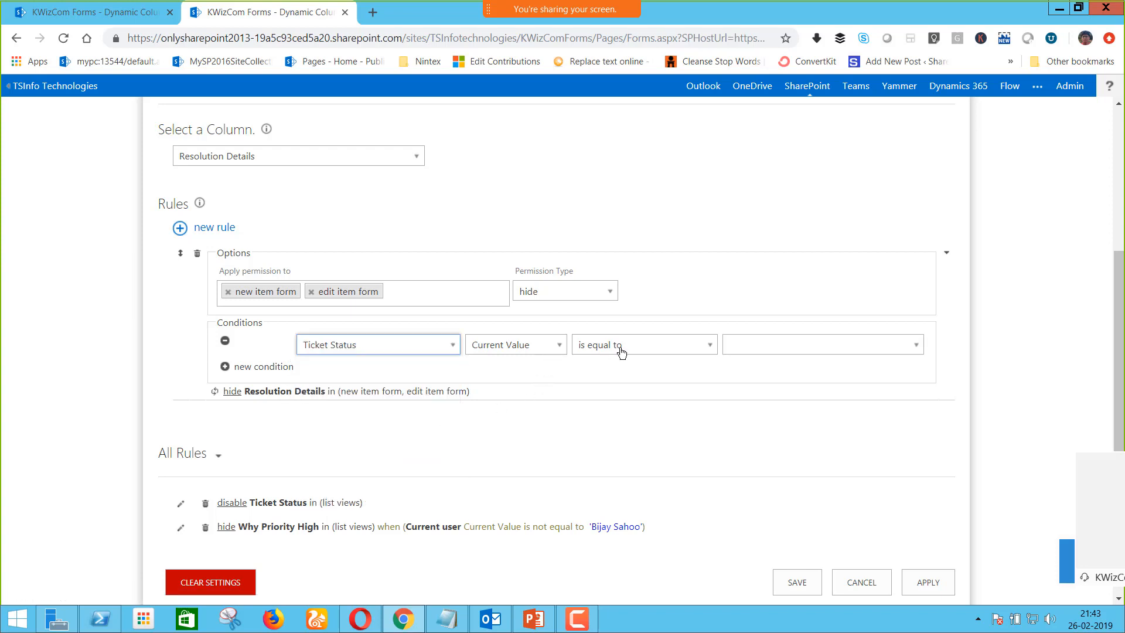
{"action": "left_click", "coordinate": [621, 350]}
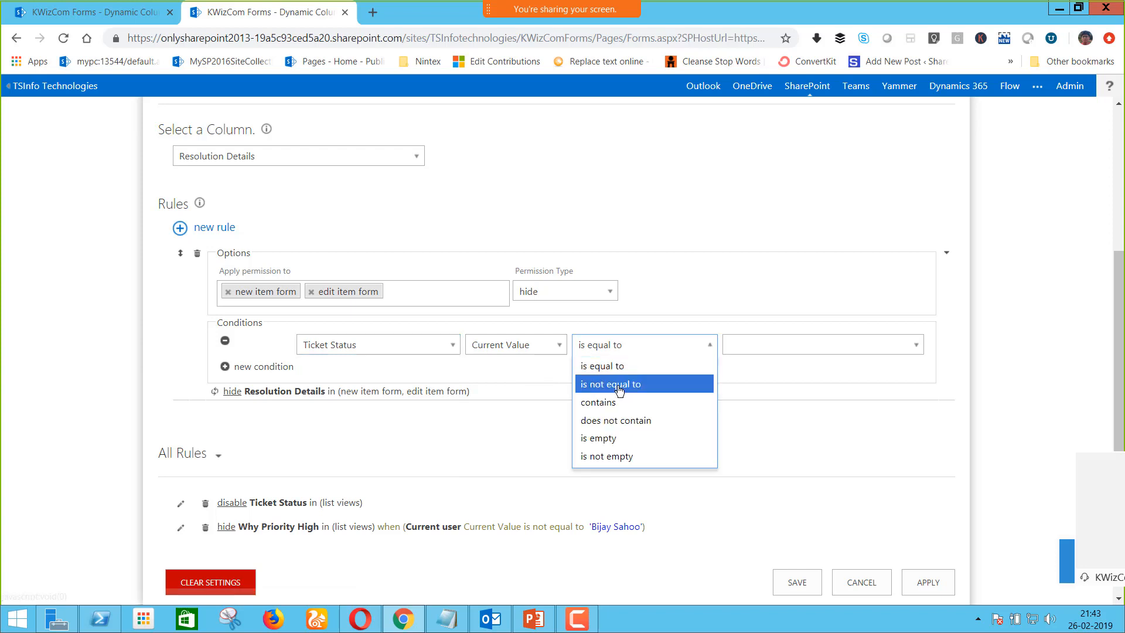
{"action": "left_click", "coordinate": [621, 384]}
{"action": "left_click", "coordinate": [778, 350]}
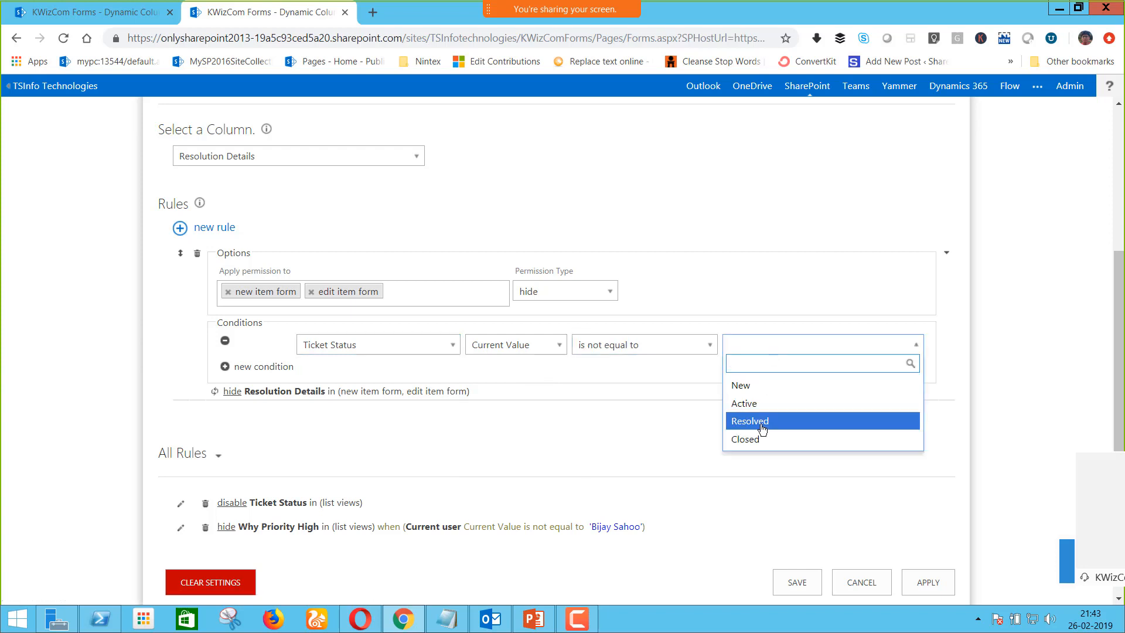
{"action": "left_click", "coordinate": [737, 422]}
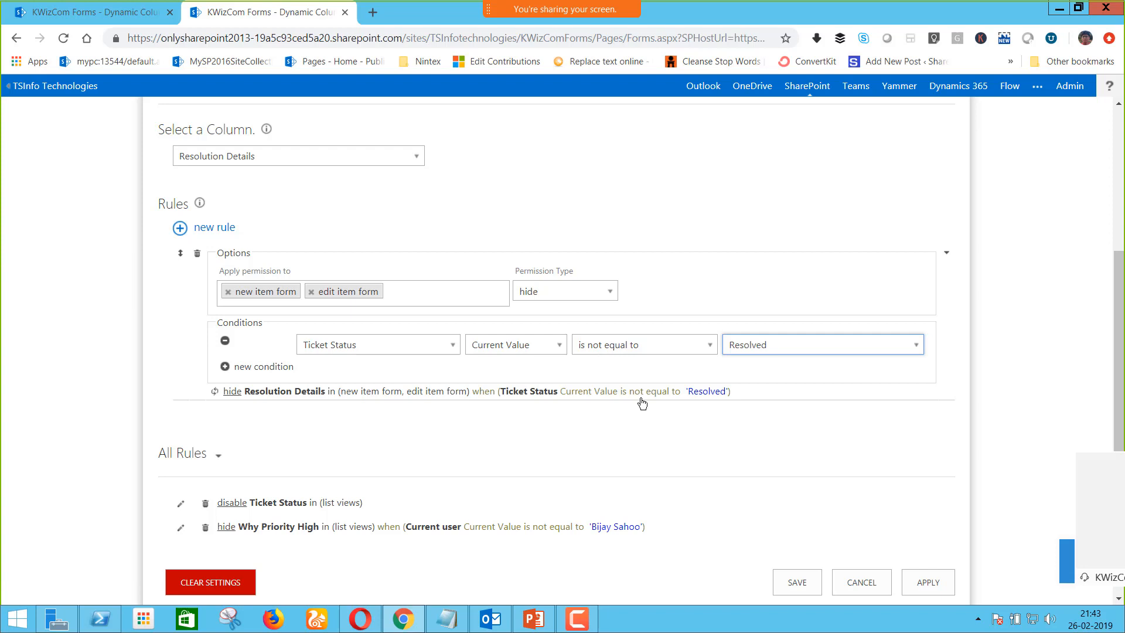
{"action": "left_click", "coordinate": [924, 583]}
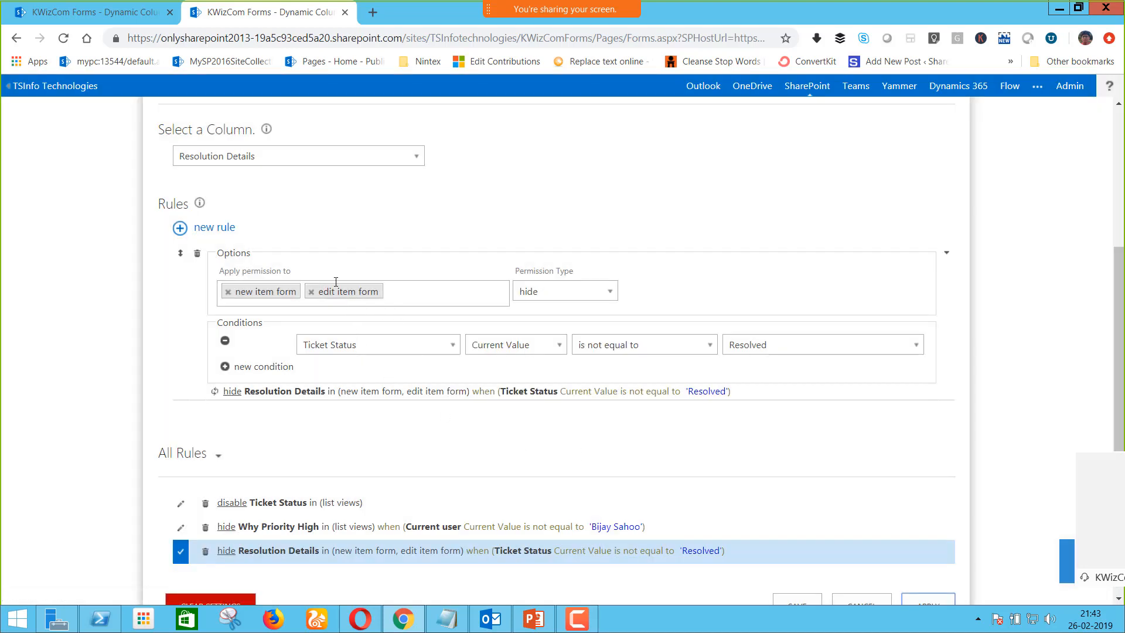
Open a new IT HelpDesk item form and set Ticket Status to Resolved to test the Resolution Details field
{"action": "scroll", "coordinate": [293, 275], "scroll_direction": "up", "scroll_amount": 4}
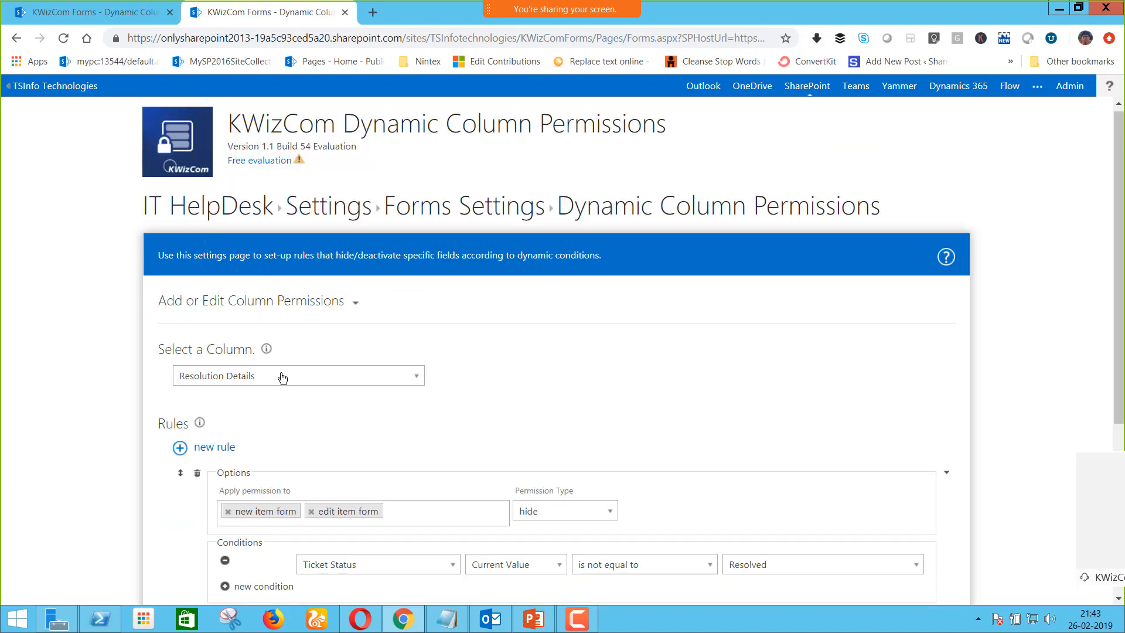
{"action": "left_click", "coordinate": [337, 215]}
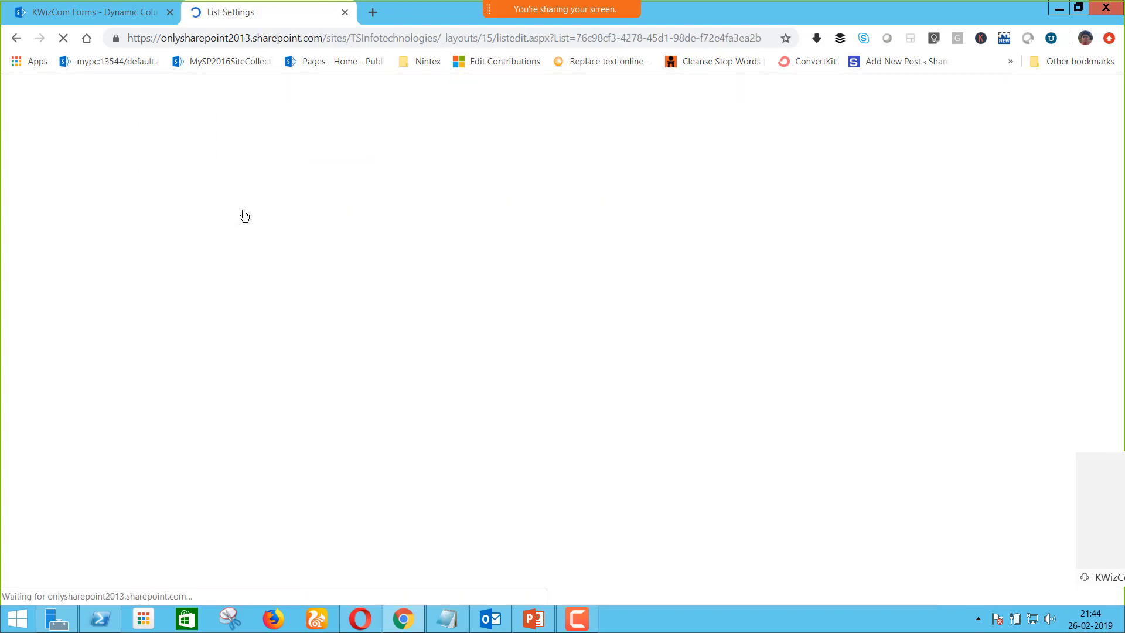
{"action": "left_click", "coordinate": [293, 206]}
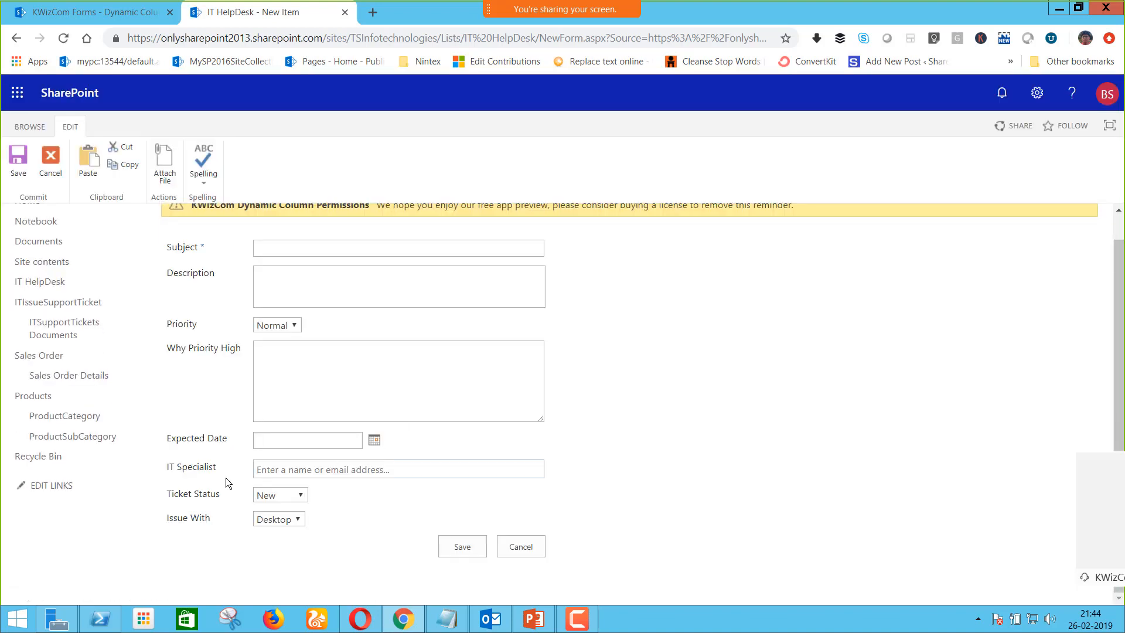
{"action": "left_click", "coordinate": [299, 494]}
{"action": "left_click", "coordinate": [321, 503]}
{"action": "left_click", "coordinate": [298, 494]}
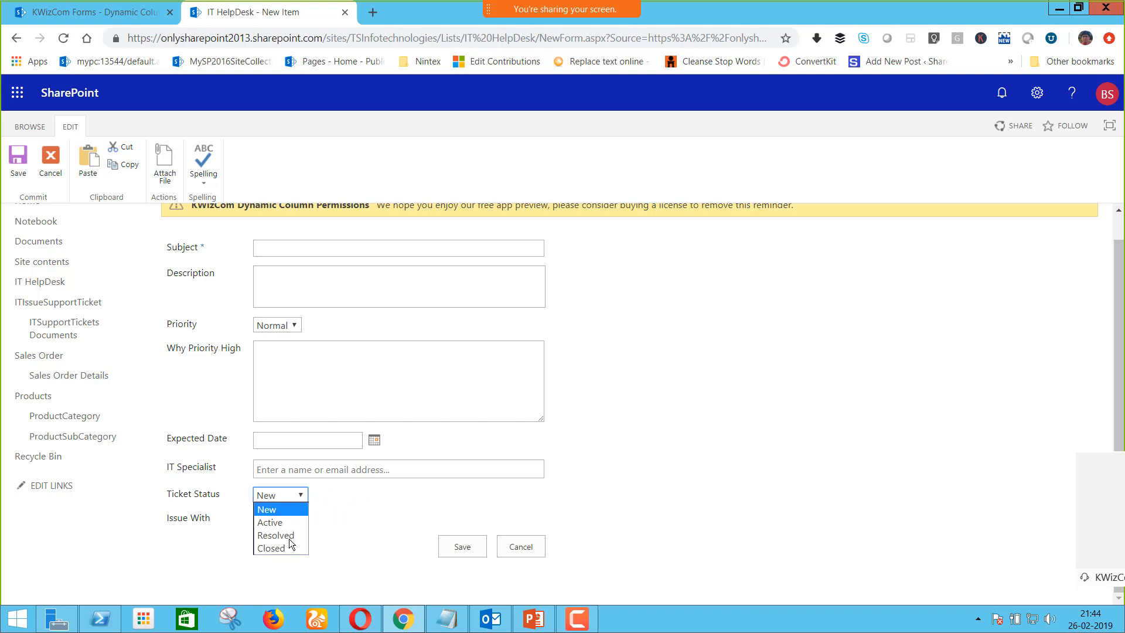
{"action": "left_click", "coordinate": [310, 535]}
{"action": "scroll", "coordinate": [308, 440], "scroll_direction": "down", "scroll_amount": 2}
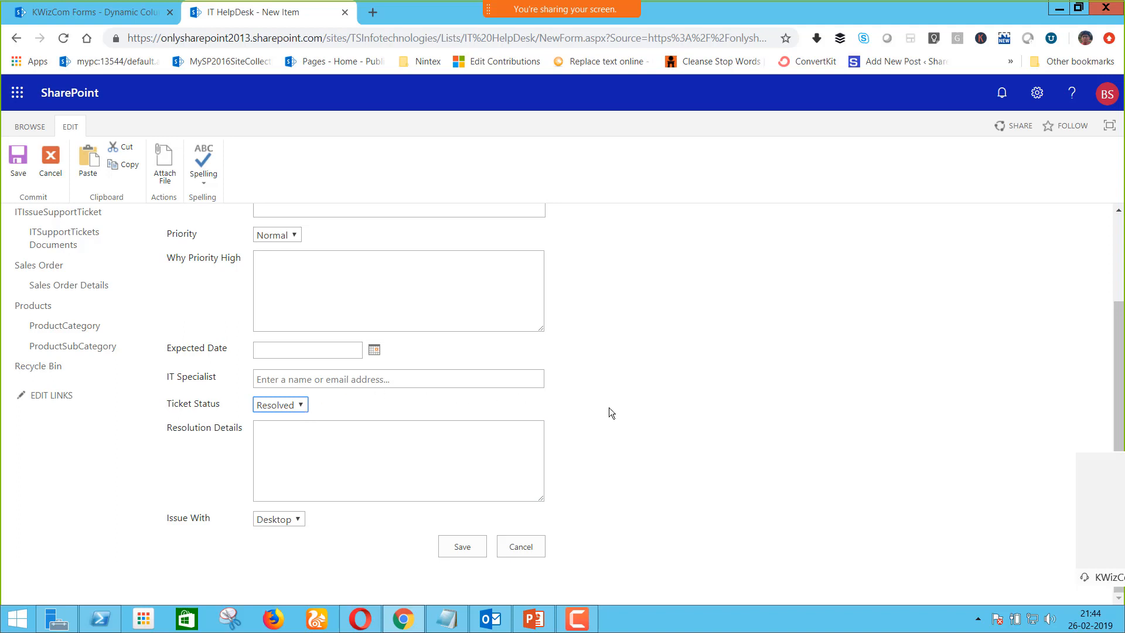
{"action": "scroll", "coordinate": [439, 346], "scroll_direction": "up", "scroll_amount": 2}
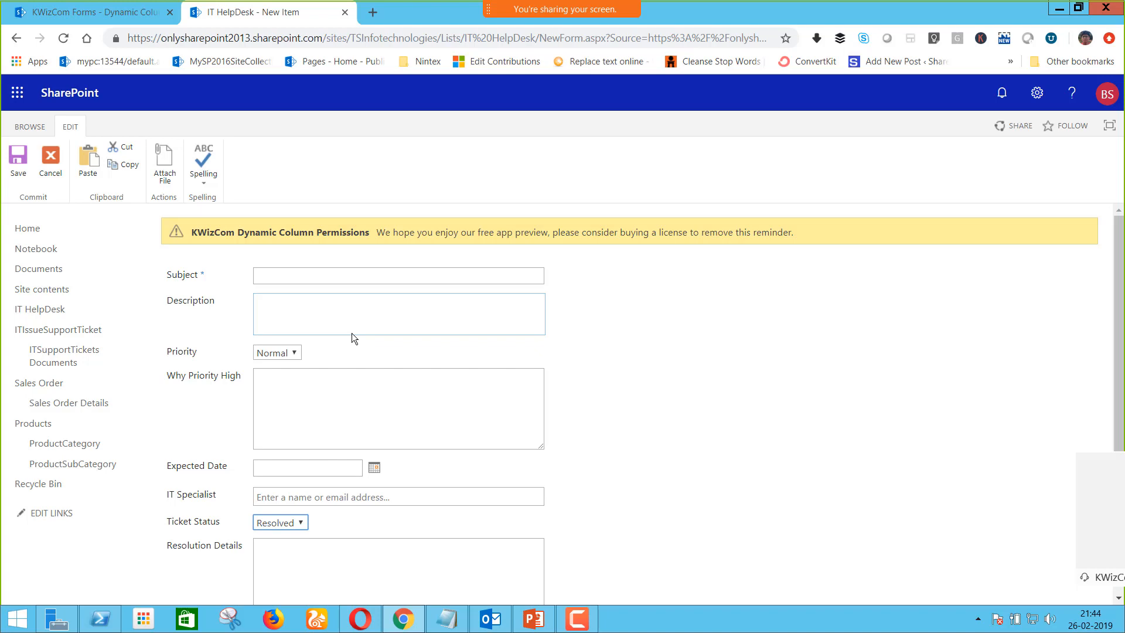
Switch to PowerPoint and go through the Column Permissions slides to slide 8, KWizCom Repeating Rows
{"action": "left_click", "coordinate": [534, 618]}
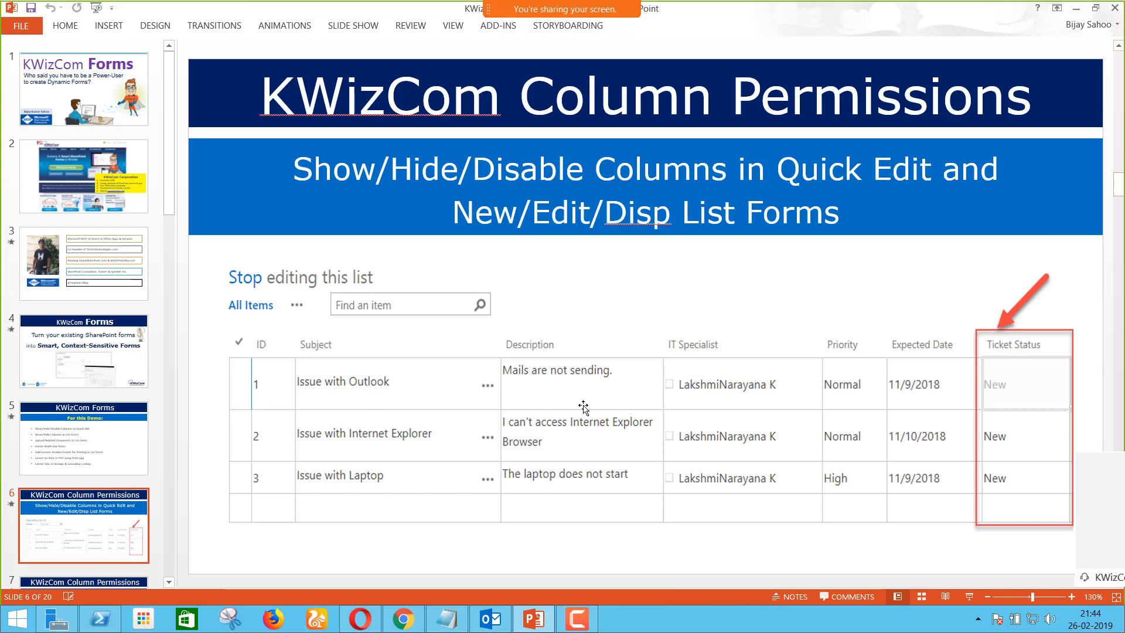
{"action": "key", "text": "Down"}
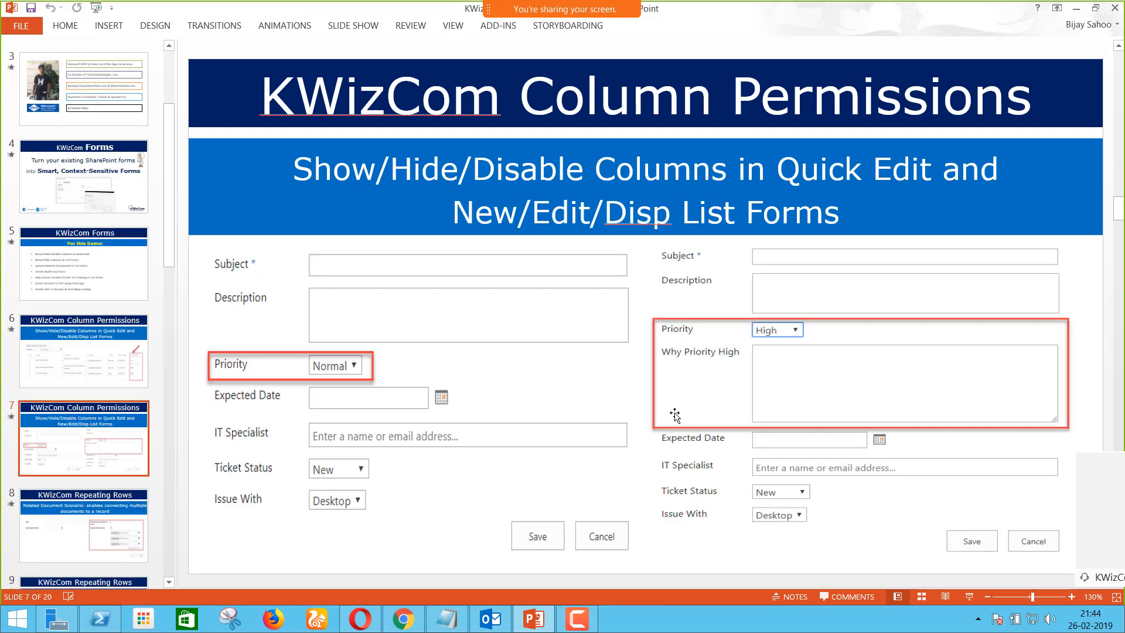
{"action": "scroll", "coordinate": [100, 481], "scroll_direction": "down", "scroll_amount": 1}
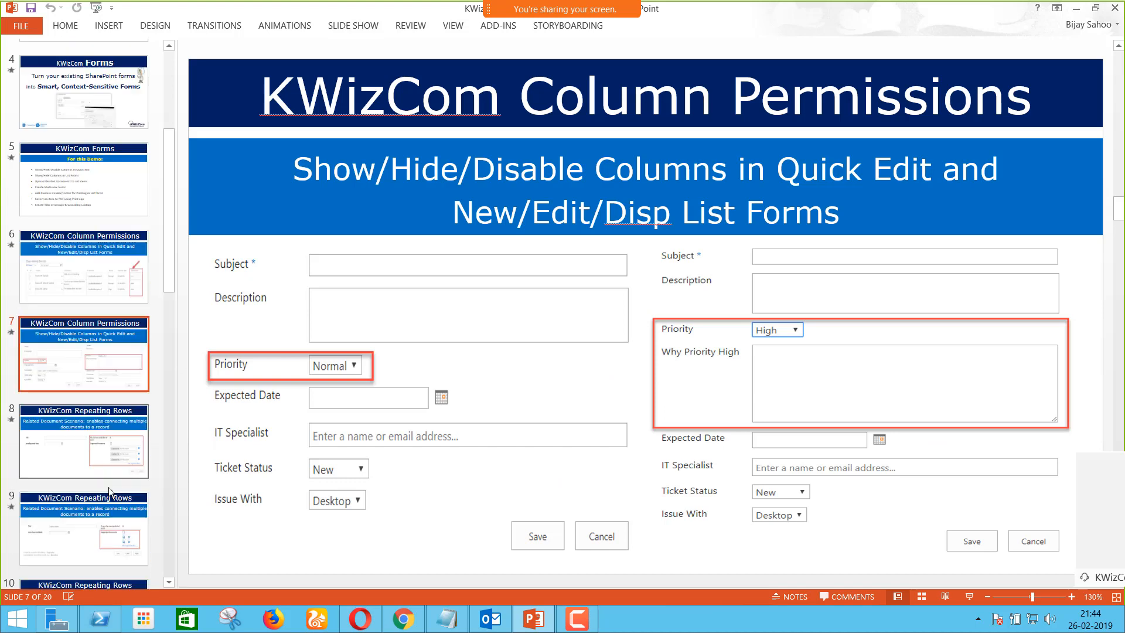
{"action": "left_click", "coordinate": [106, 455]}
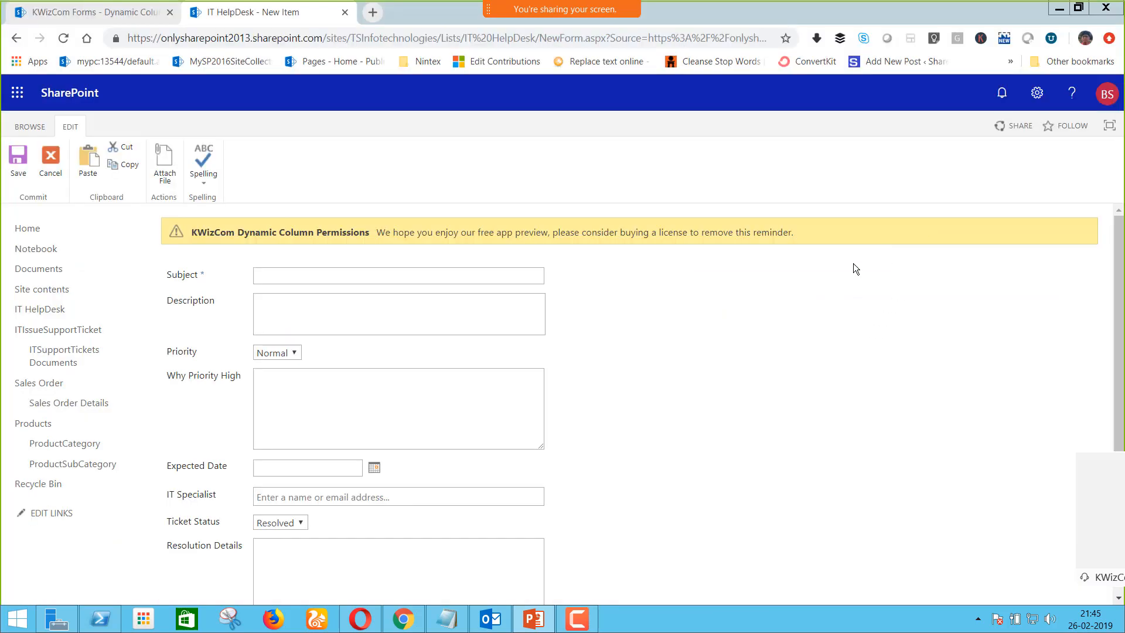
Switch back to Chrome and open the ITIssueSupportTicket list's new item form to examine its fields
{"action": "left_click", "coordinate": [1076, 8]}
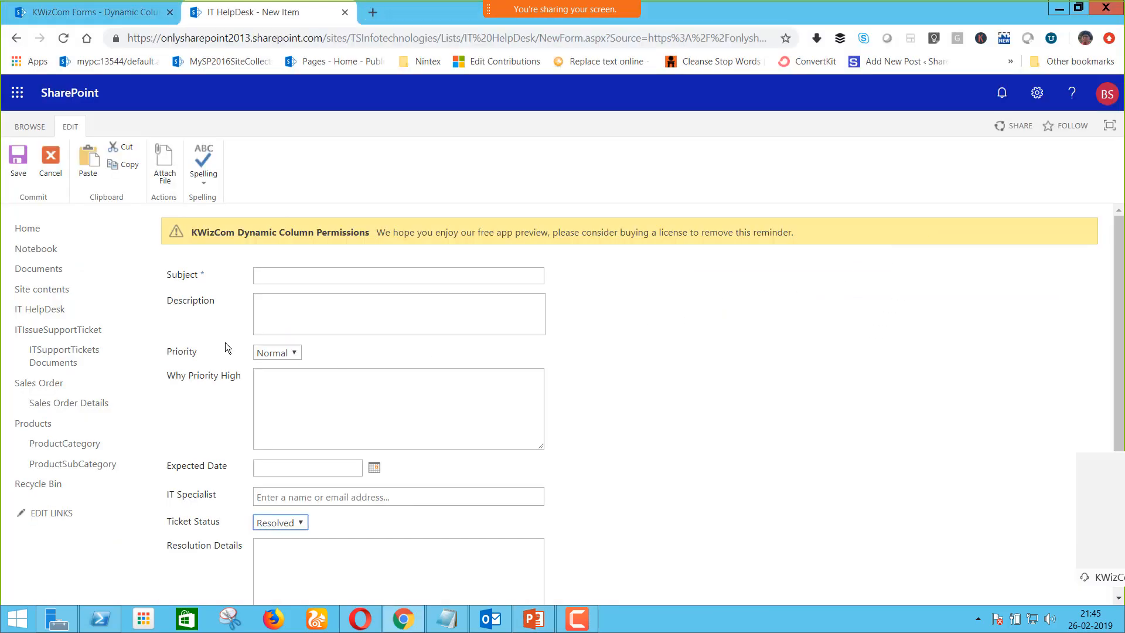
{"action": "left_click", "coordinate": [88, 330]}
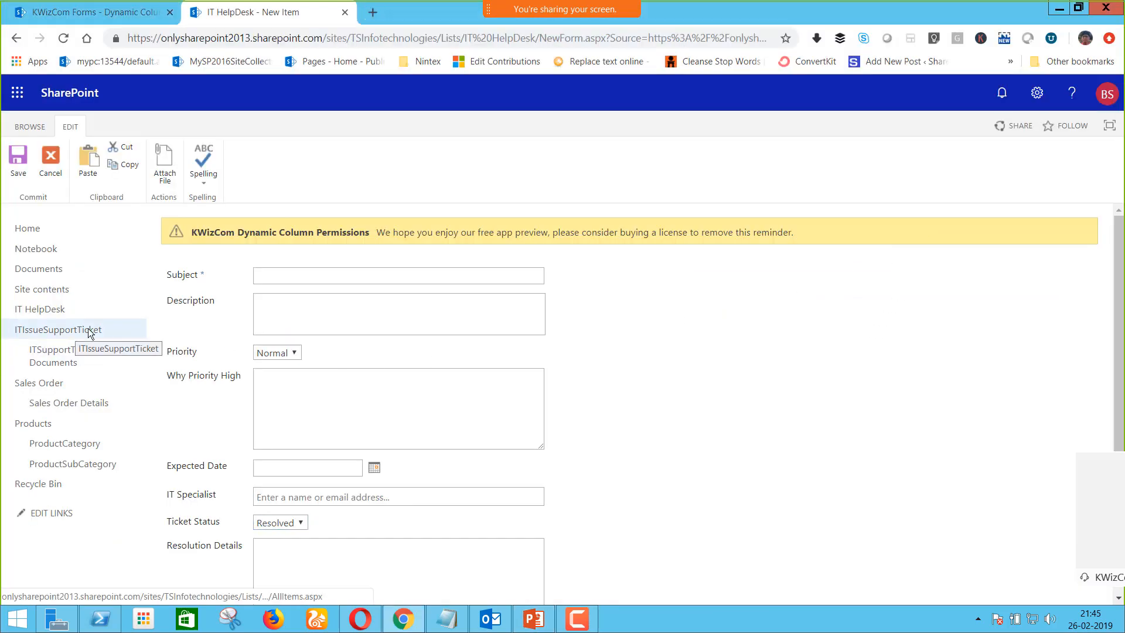
{"action": "left_click", "coordinate": [87, 329]}
{"action": "left_click", "coordinate": [643, 122]}
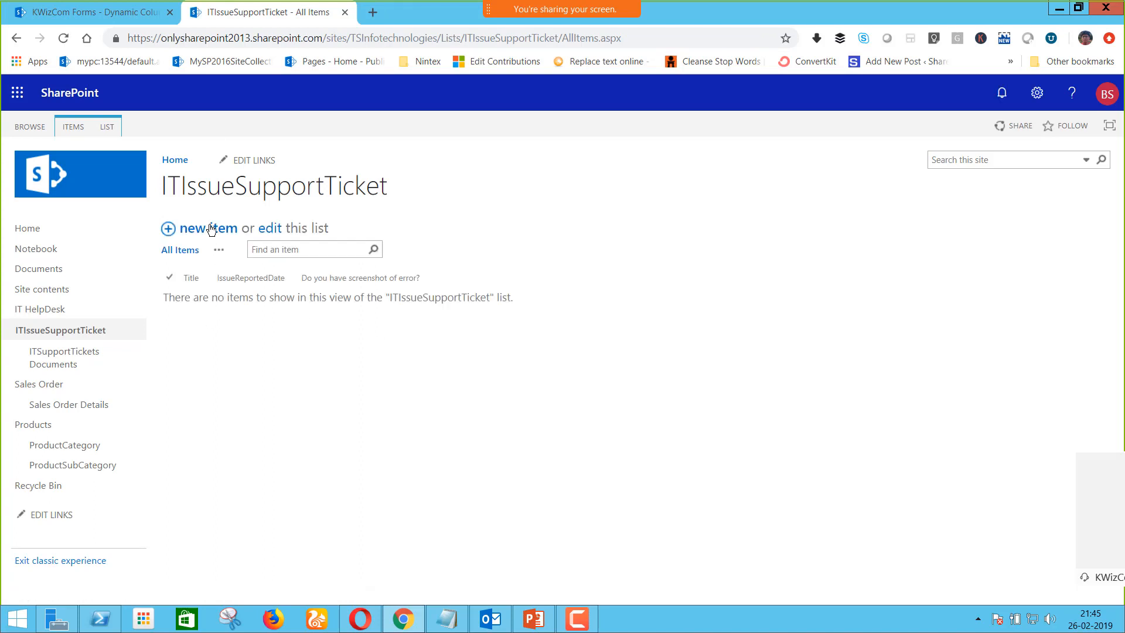
{"action": "left_click", "coordinate": [212, 229]}
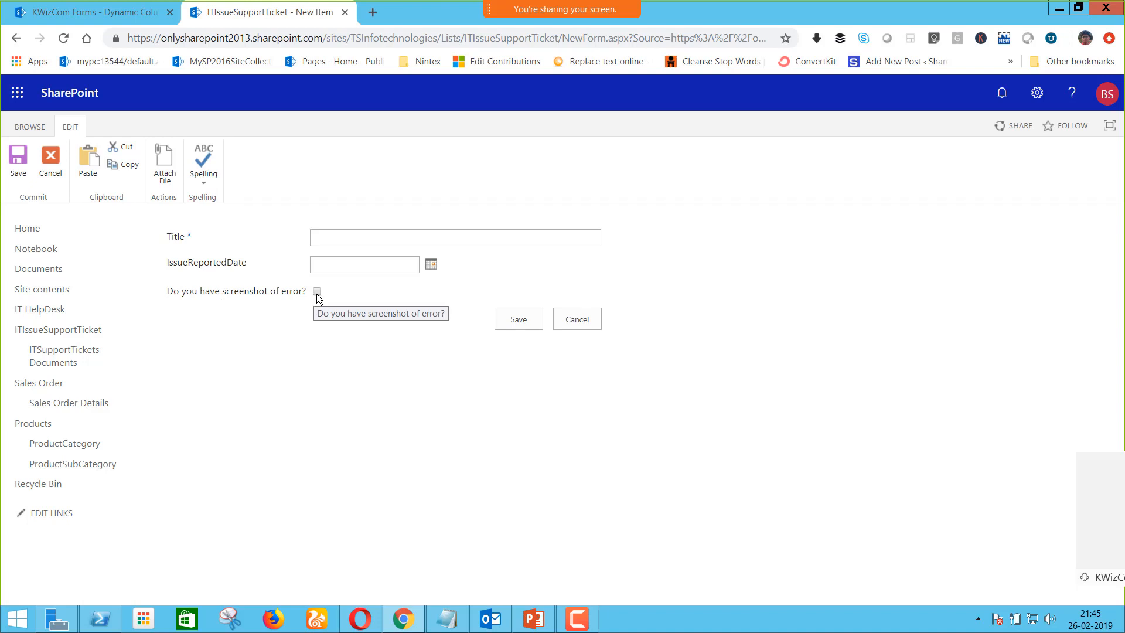
Cancel the new item form and open the Repeating Rows settings in KWizCom Forms for ITIssueSupportTicket
{"action": "left_click", "coordinate": [584, 324]}
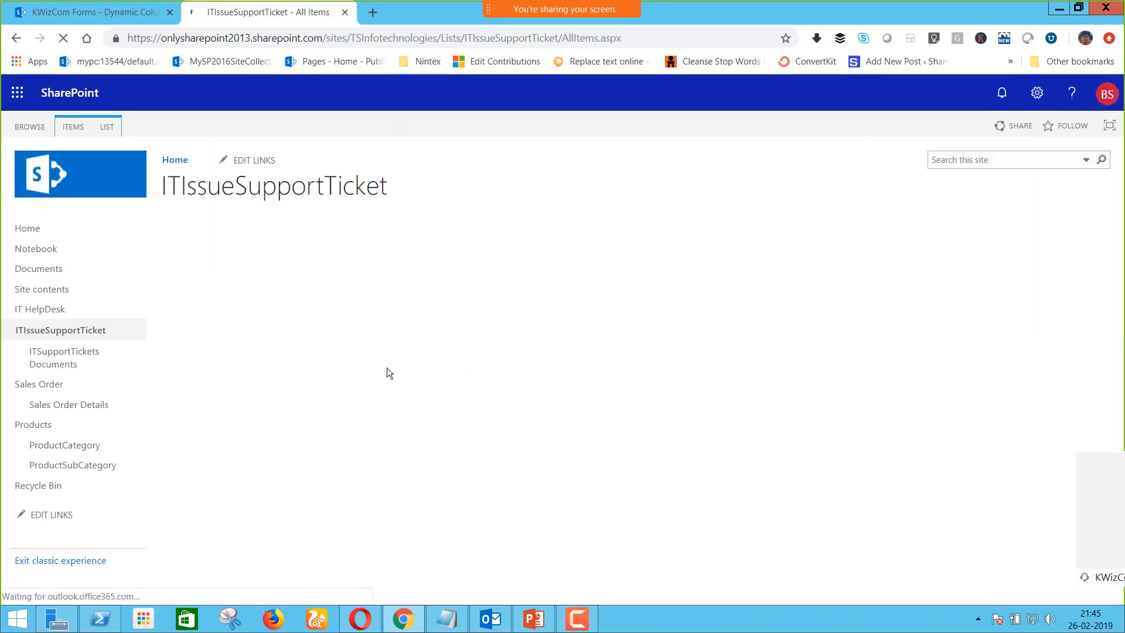
{"action": "left_click", "coordinate": [115, 132]}
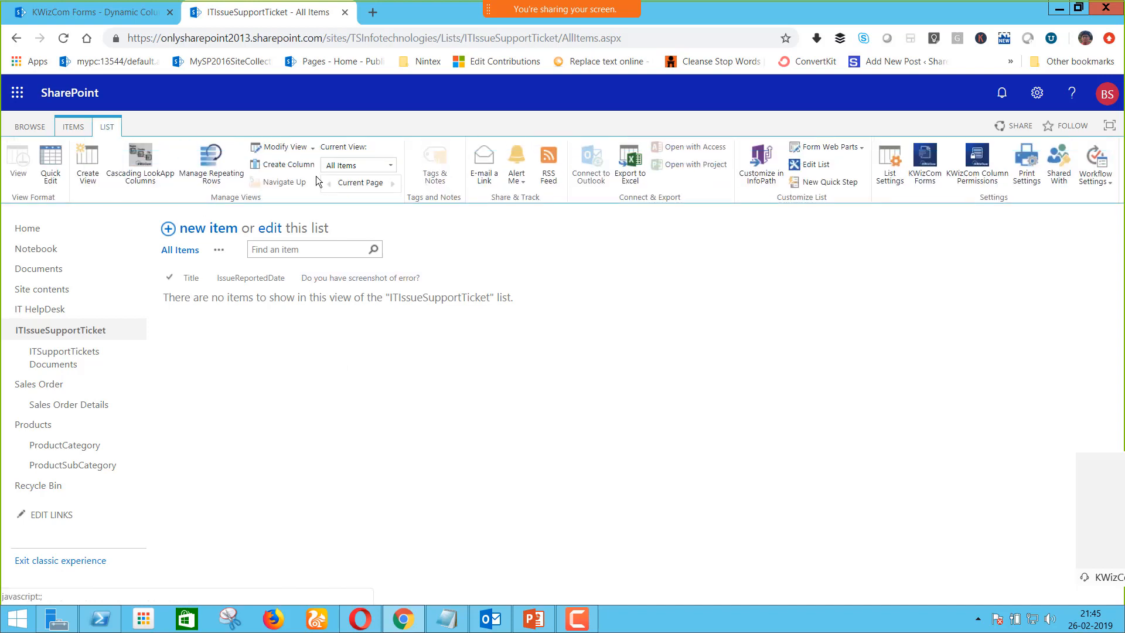
{"action": "left_click", "coordinate": [927, 175]}
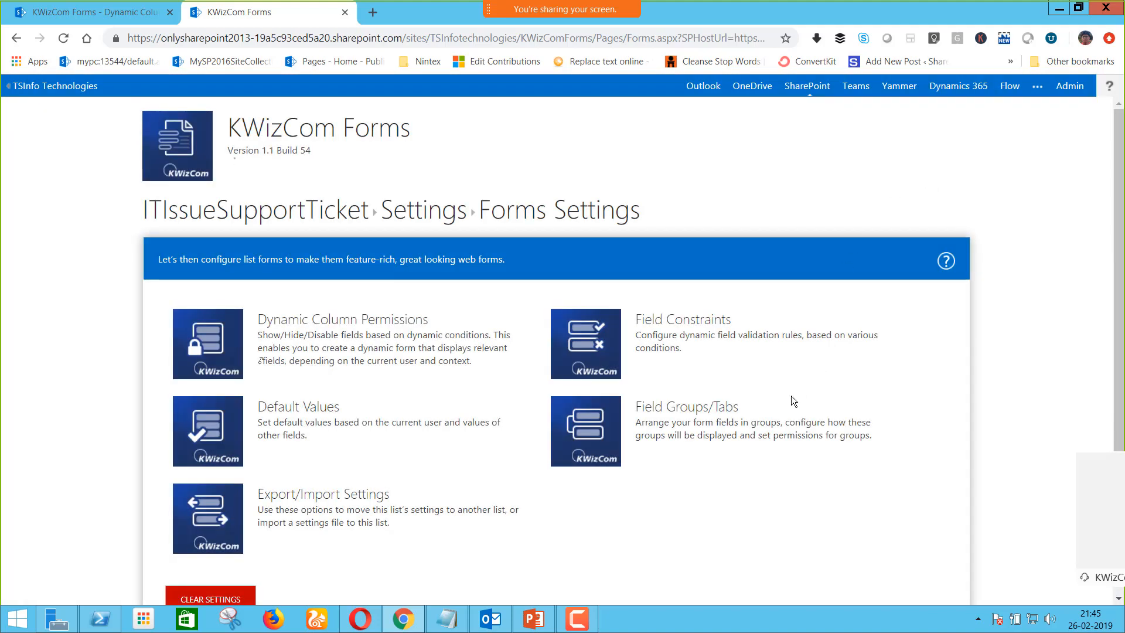
{"action": "scroll", "coordinate": [788, 396], "scroll_direction": "down", "scroll_amount": 1}
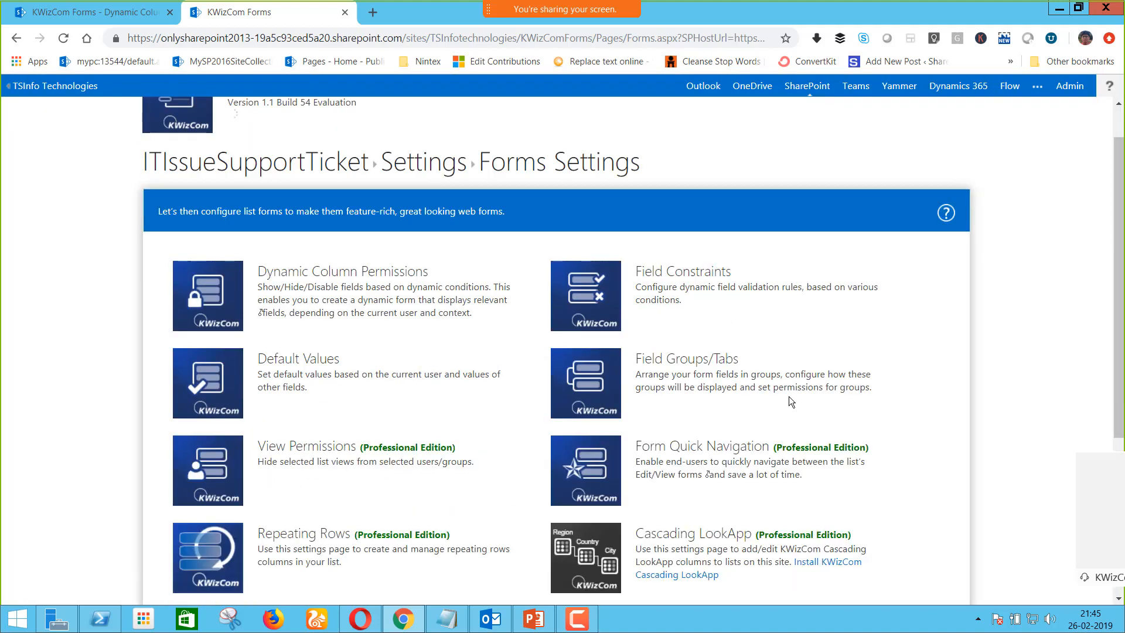
{"action": "scroll", "coordinate": [789, 395], "scroll_direction": "down", "scroll_amount": 2}
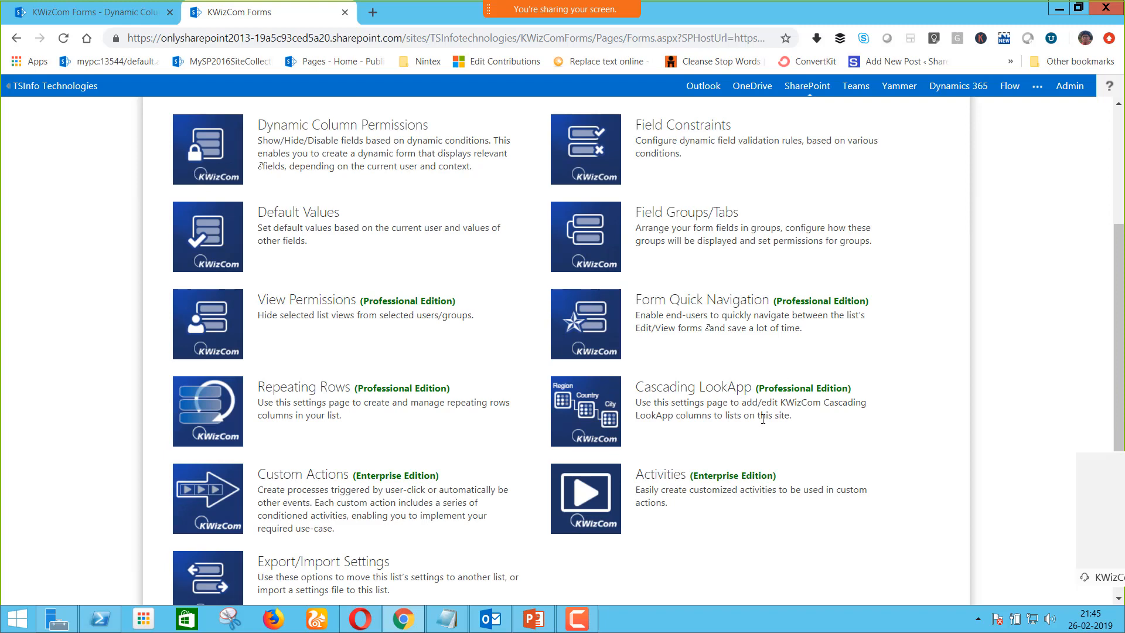
{"action": "left_click", "coordinate": [218, 404]}
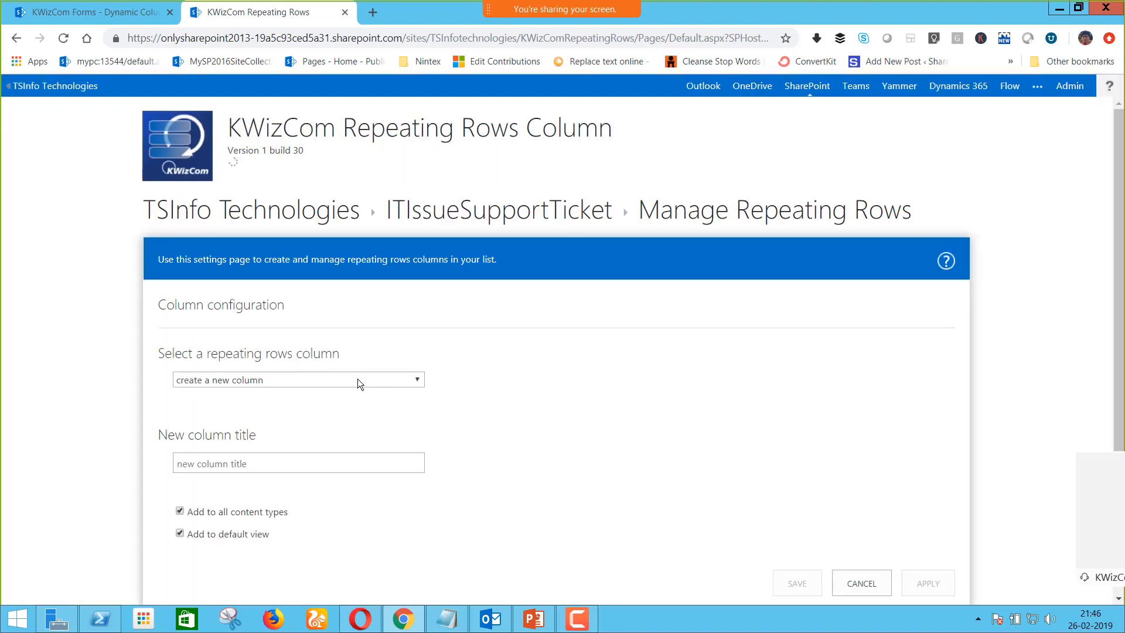
Create a new repeating rows column titled "Additional Supporting documents"
{"action": "scroll", "coordinate": [358, 382], "scroll_direction": "down", "scroll_amount": 1}
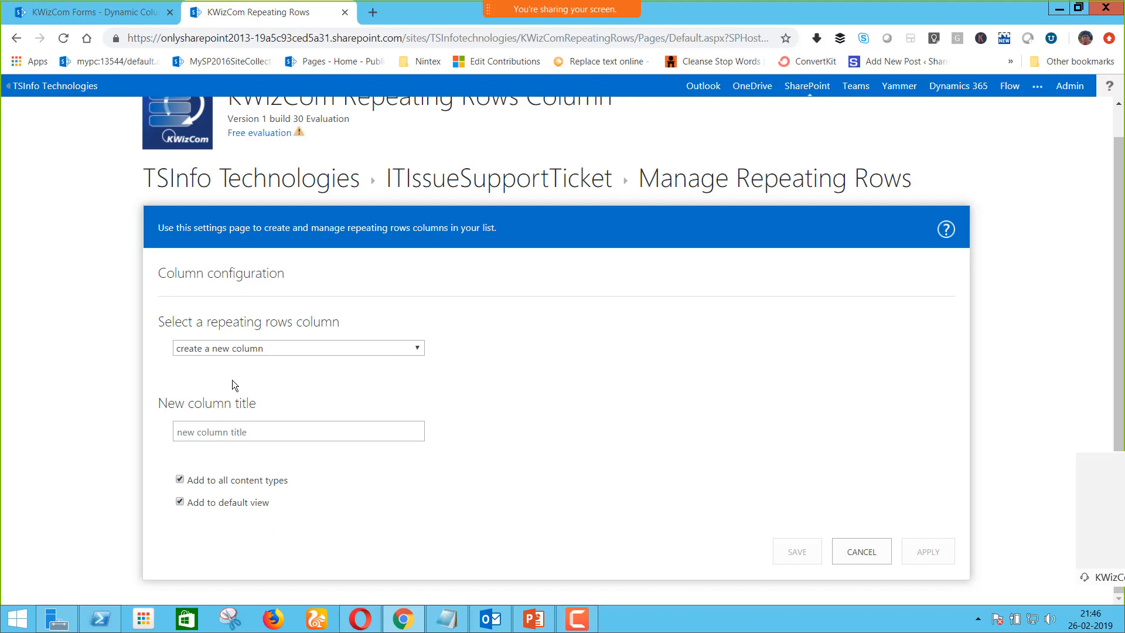
{"action": "left_click", "coordinate": [211, 348]}
{"action": "left_click", "coordinate": [211, 409]}
{"action": "left_click", "coordinate": [270, 435]}
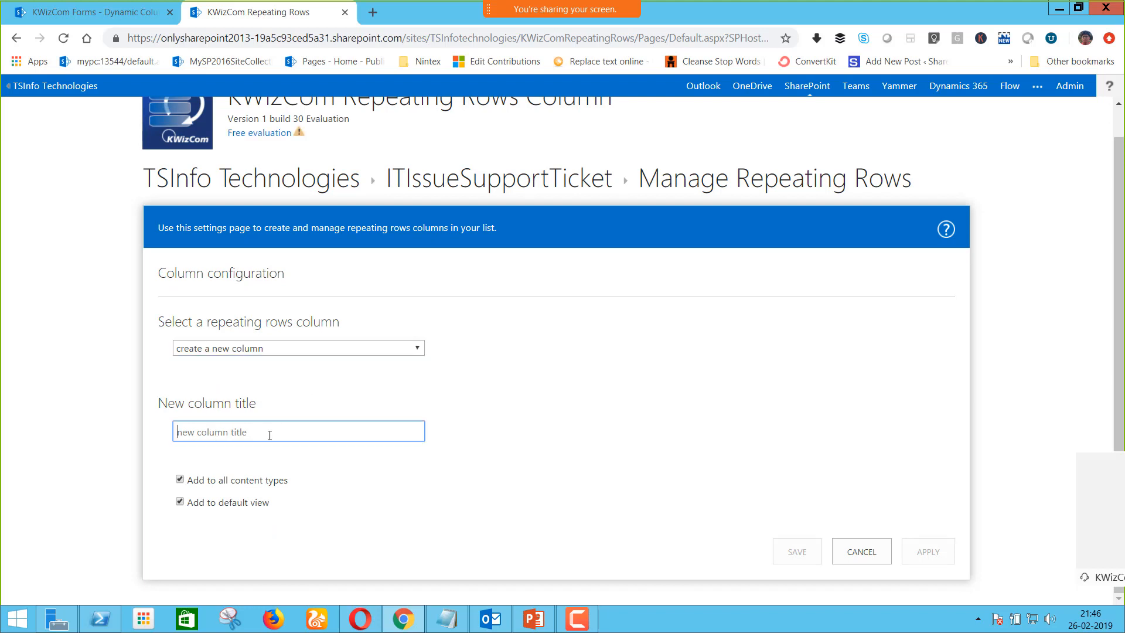
{"action": "type", "text": "Add"}
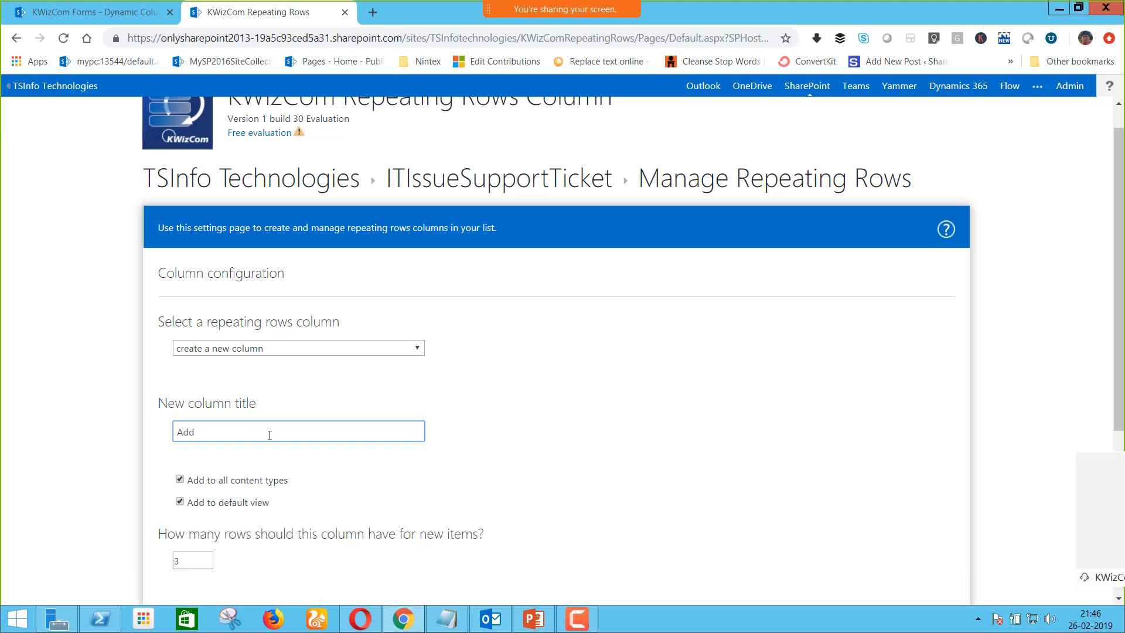
{"action": "type", "text": "itional Supporting documents"}
Set the add-rows text to "add supported documents..." and choose ITIssueSupportTicketDocuments as the target list
{"action": "scroll", "coordinate": [321, 514], "scroll_direction": "down", "scroll_amount": 3}
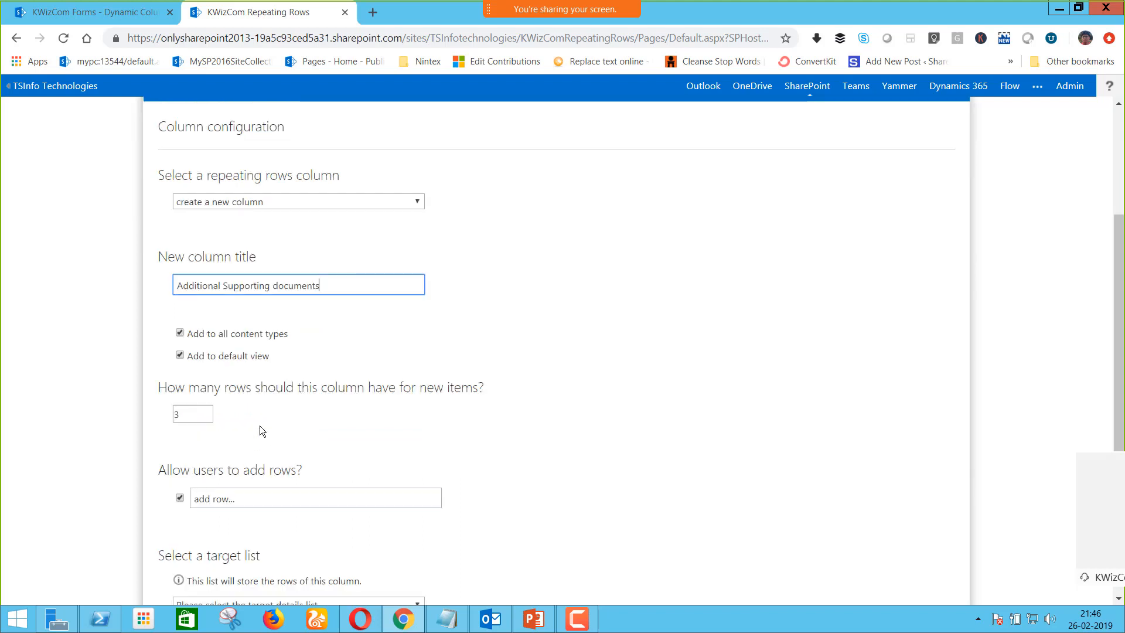
{"action": "scroll", "coordinate": [232, 497], "scroll_direction": "down", "scroll_amount": 2}
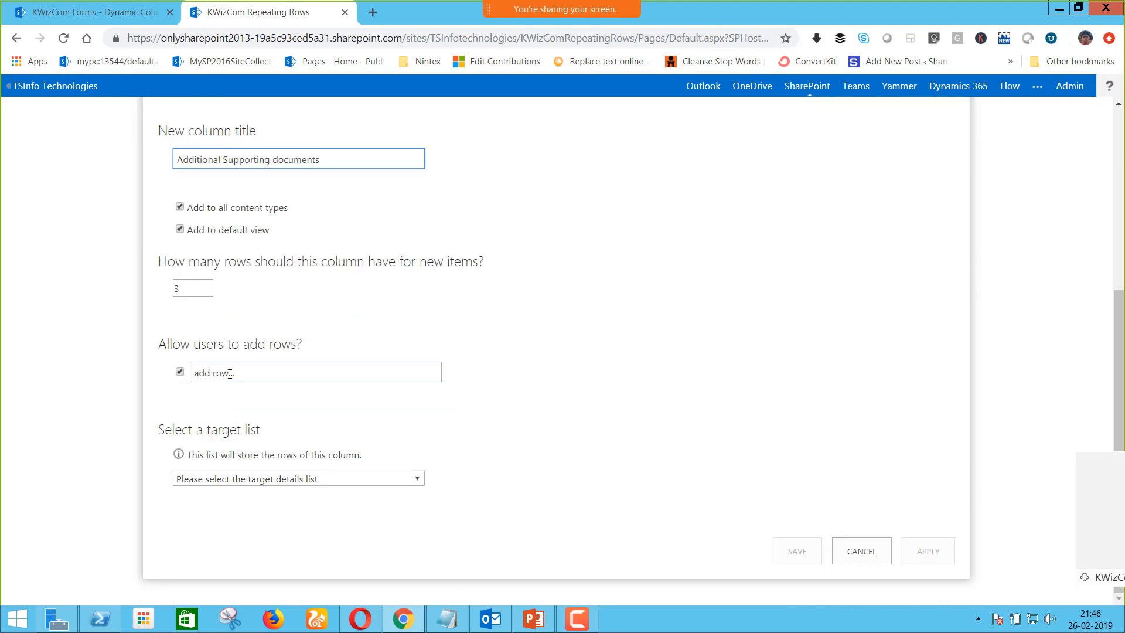
{"action": "left_click_drag", "start_coordinate": [195, 373], "coordinate": [230, 373]}
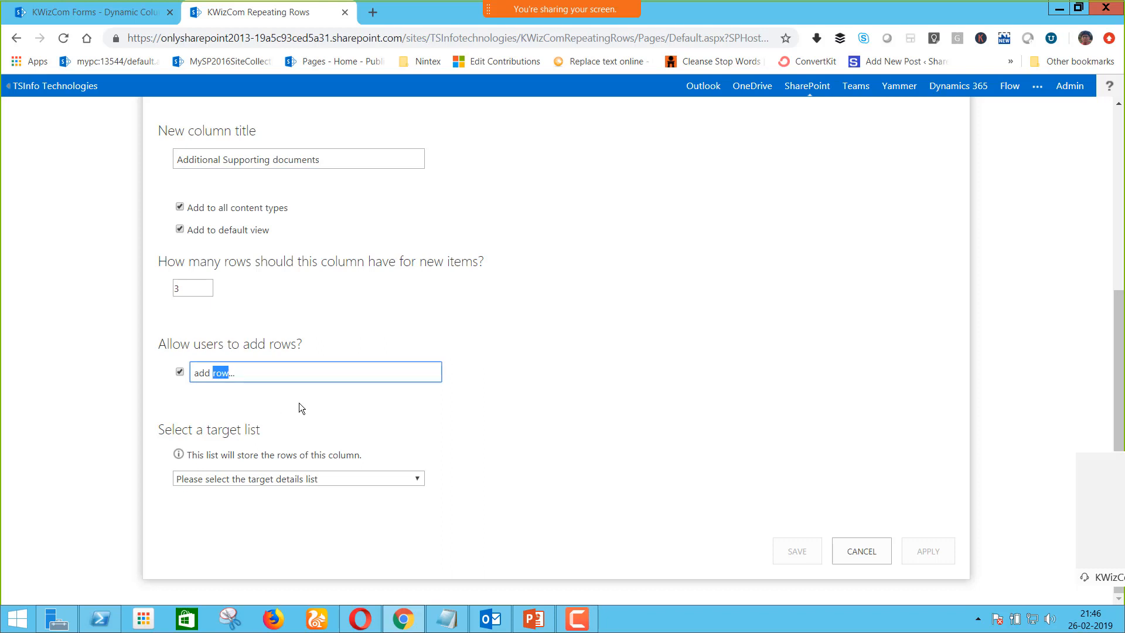
{"action": "type", "text": "supported documents"}
{"action": "left_click", "coordinate": [293, 478]}
{"action": "scroll", "coordinate": [295, 404], "scroll_direction": "down", "scroll_amount": 1}
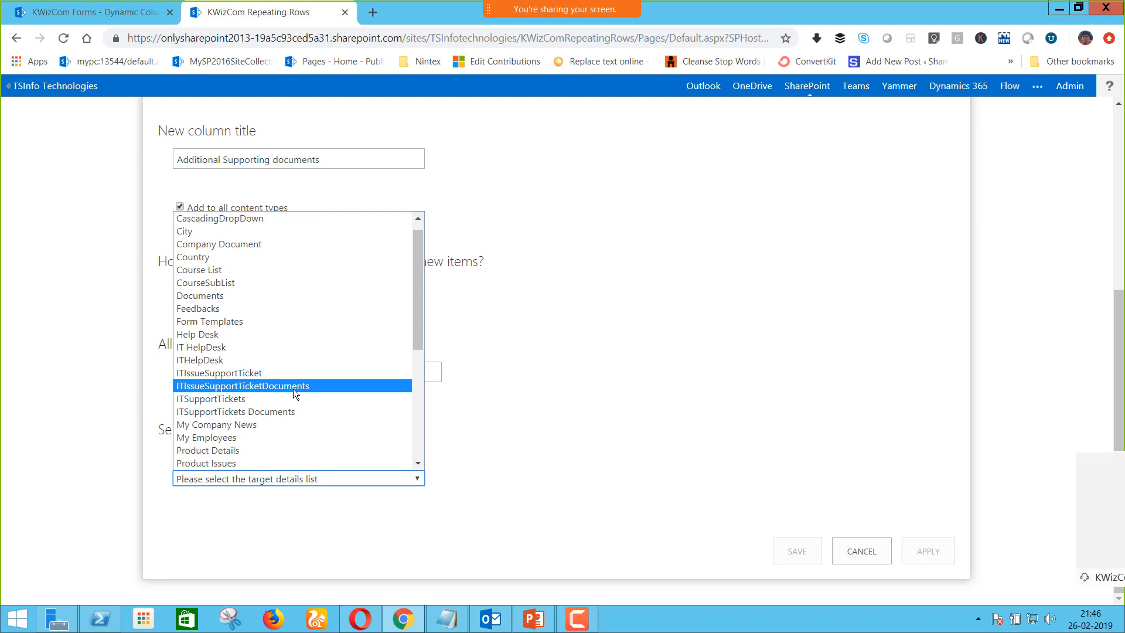
{"action": "left_click", "coordinate": [302, 388]}
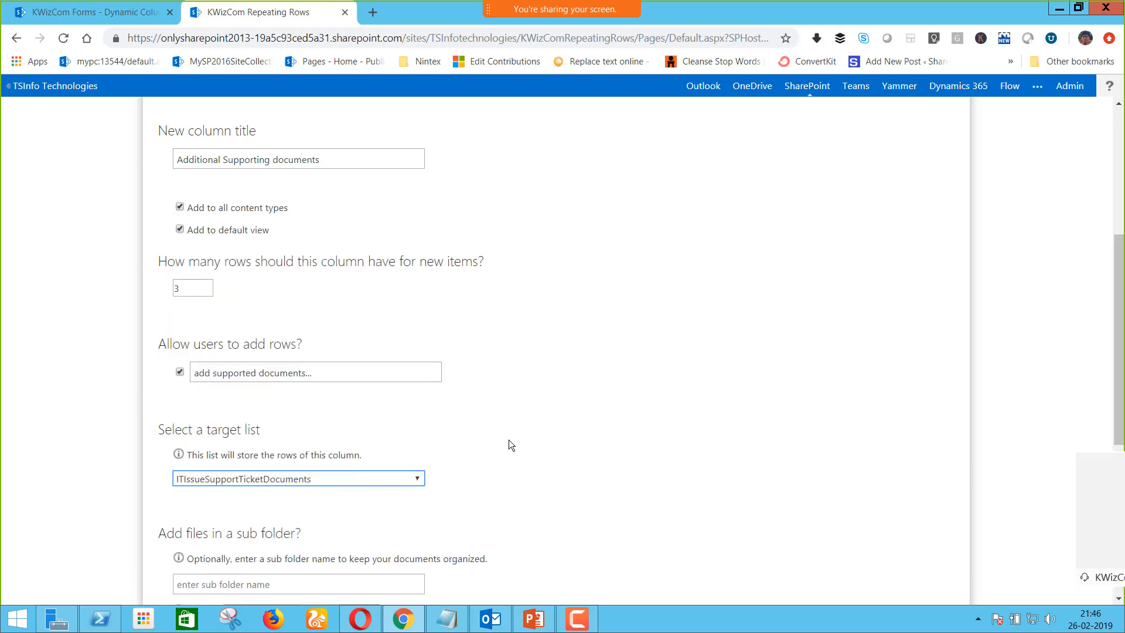
Select the Name column to be shown in the repeating rows
{"action": "scroll", "coordinate": [508, 439], "scroll_direction": "down", "scroll_amount": 4}
{"action": "scroll", "coordinate": [466, 446], "scroll_direction": "down", "scroll_amount": 3}
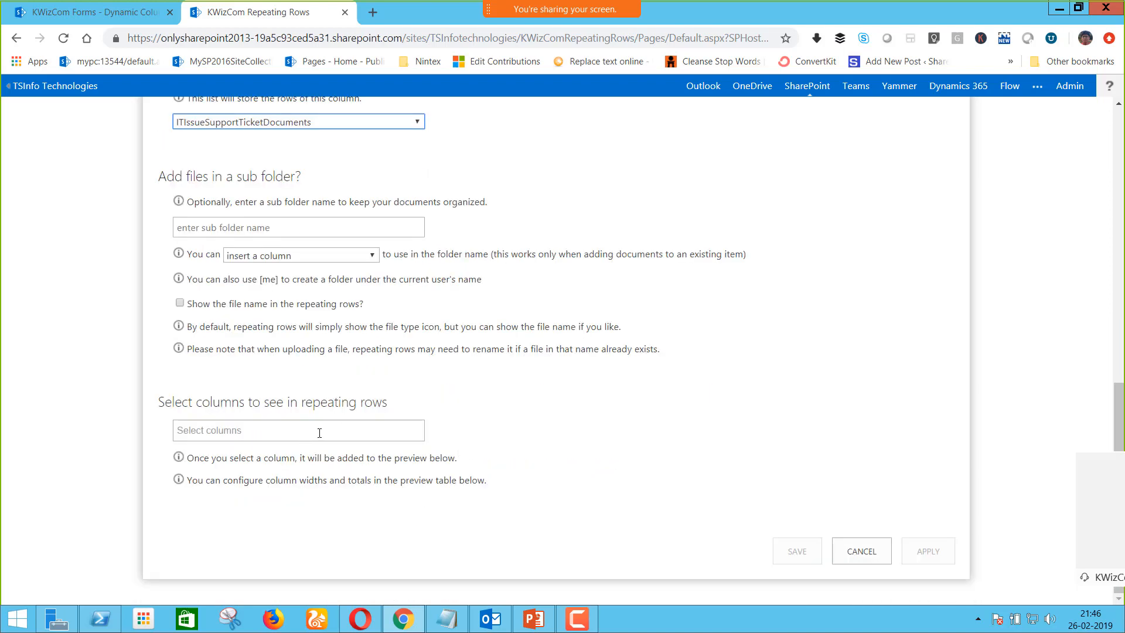
{"action": "left_click", "coordinate": [319, 433]}
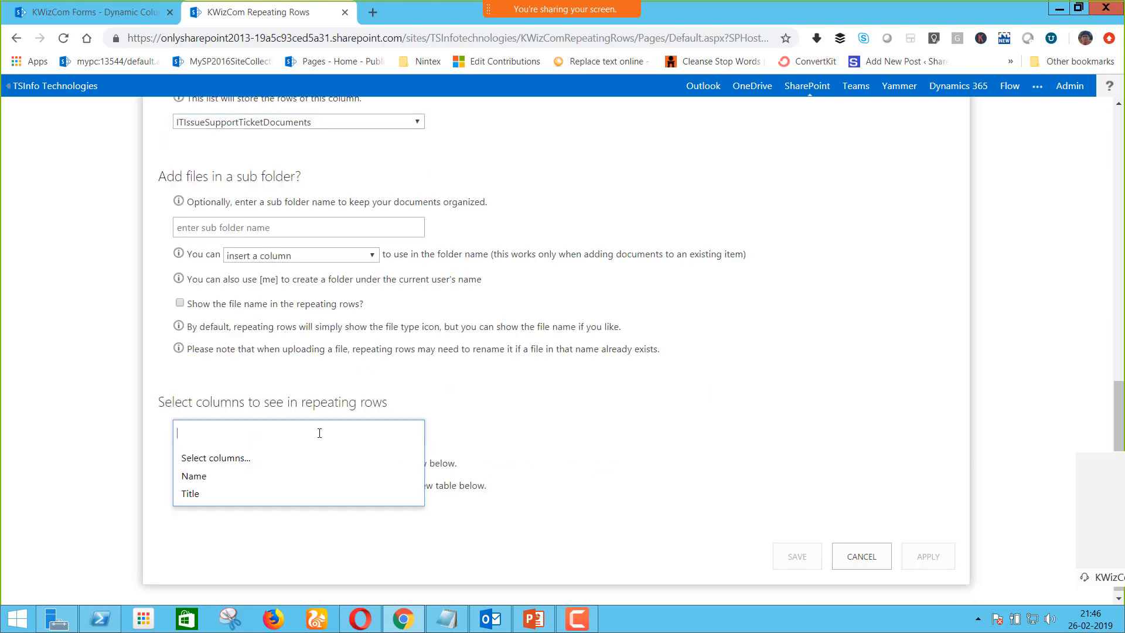
{"action": "left_click", "coordinate": [263, 476]}
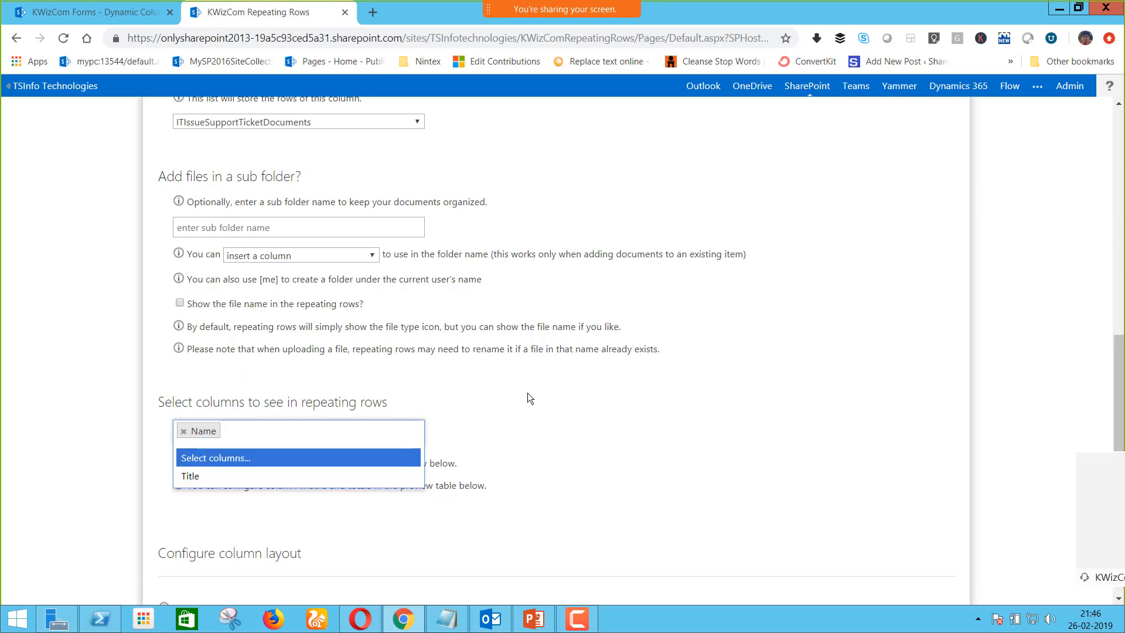
{"action": "left_click", "coordinate": [577, 386]}
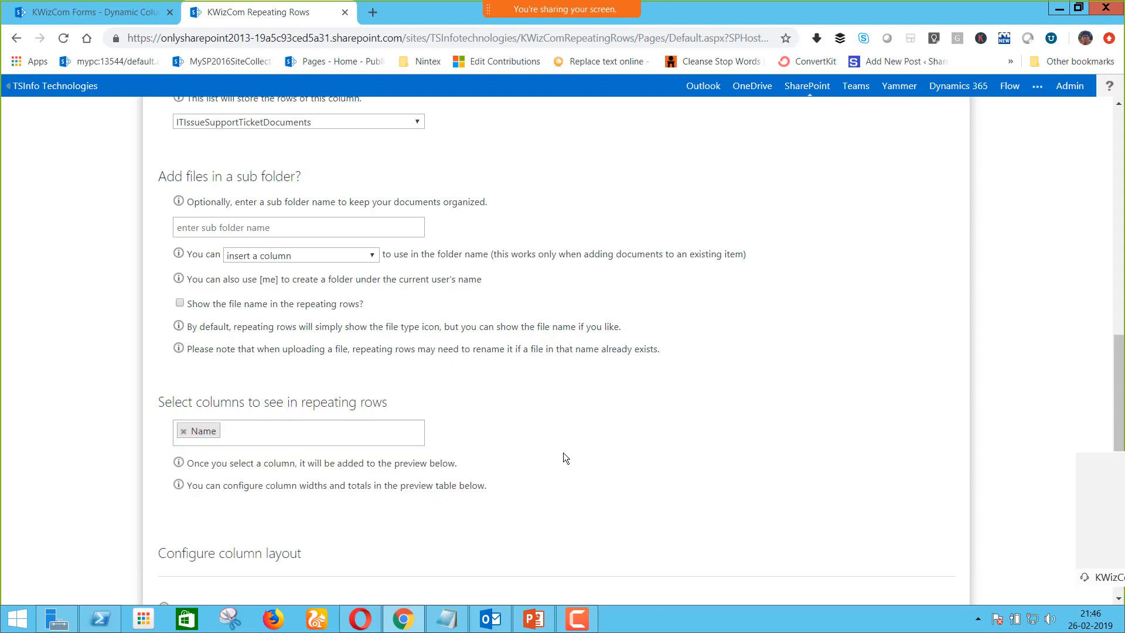
Apply the repeating rows settings and agree to continue connecting to the ITIssueSupportTicketDocuments list
{"action": "scroll", "coordinate": [564, 458], "scroll_direction": "down", "scroll_amount": 3}
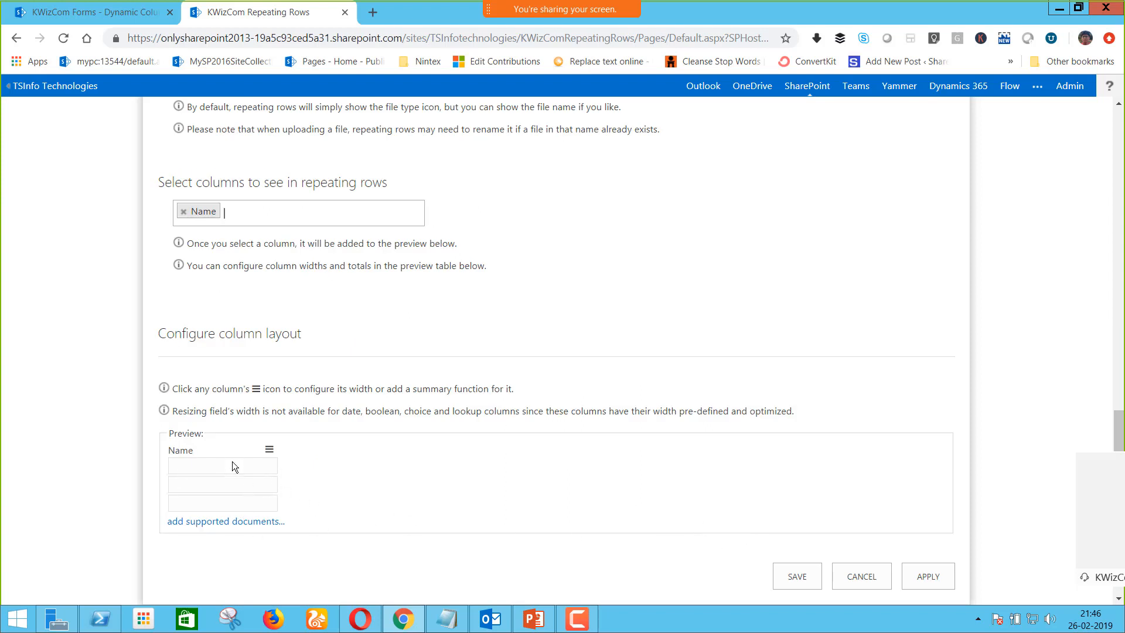
{"action": "scroll", "coordinate": [399, 461], "scroll_direction": "down", "scroll_amount": 1}
{"action": "left_click", "coordinate": [926, 554]}
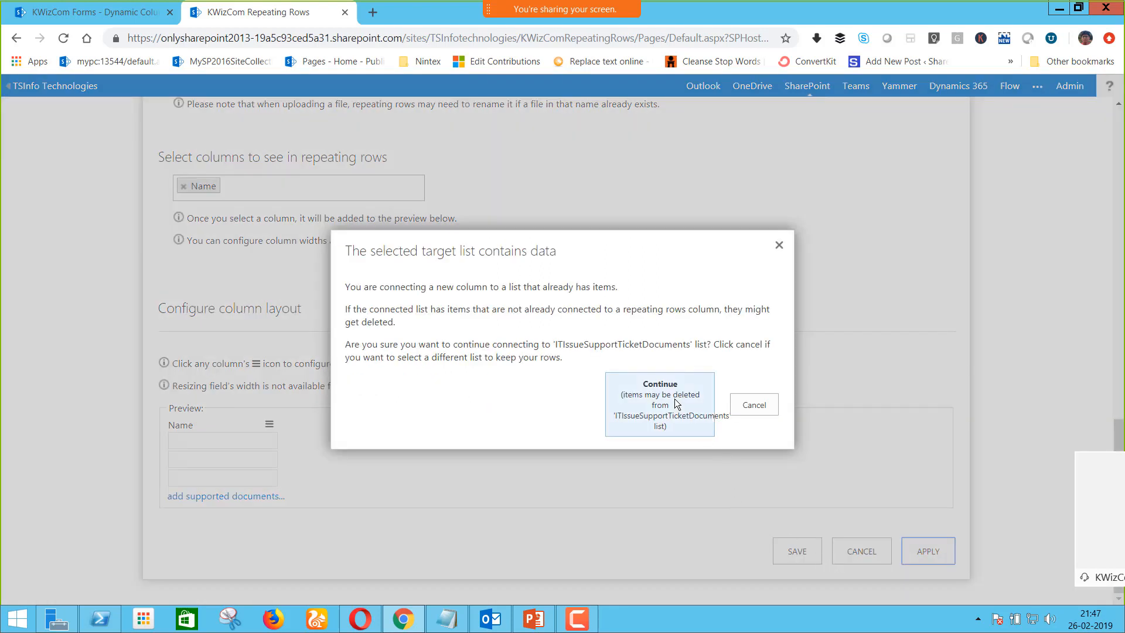
{"action": "left_click", "coordinate": [675, 398]}
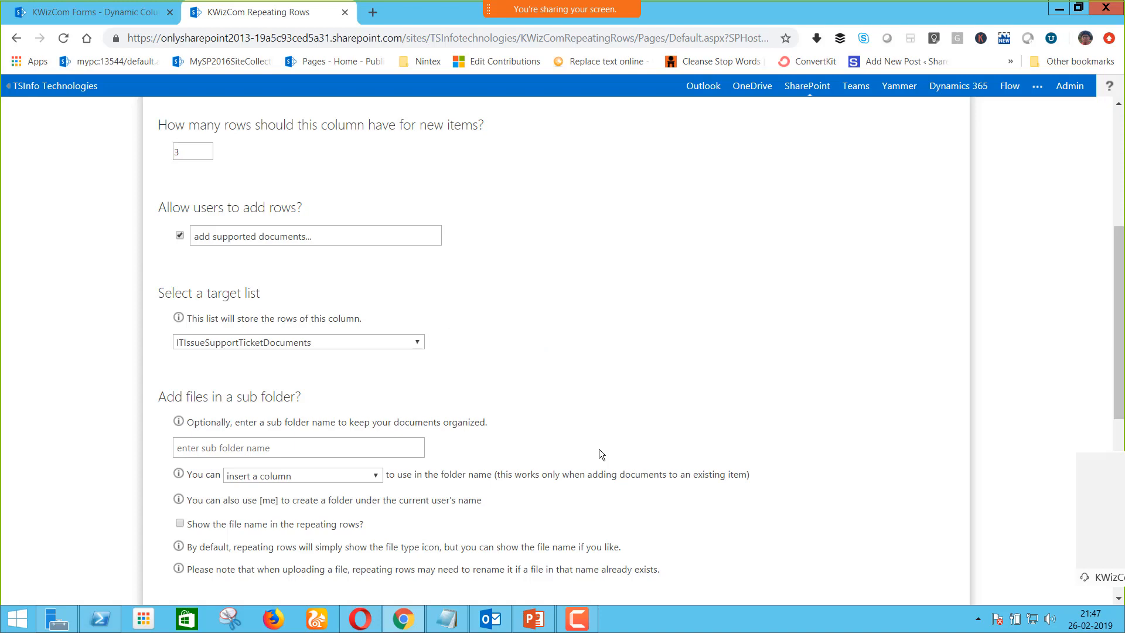
{"action": "scroll", "coordinate": [589, 444], "scroll_direction": "down", "scroll_amount": 8}
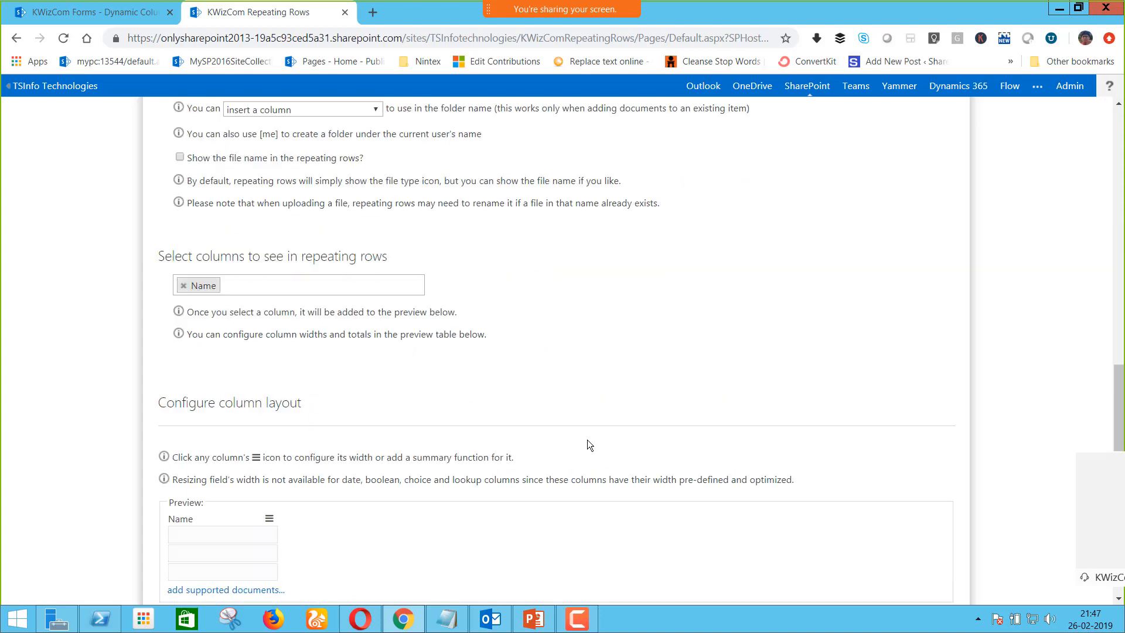
{"action": "scroll", "coordinate": [589, 444], "scroll_direction": "up", "scroll_amount": 1}
{"action": "scroll", "coordinate": [587, 439], "scroll_direction": "up", "scroll_amount": 12}
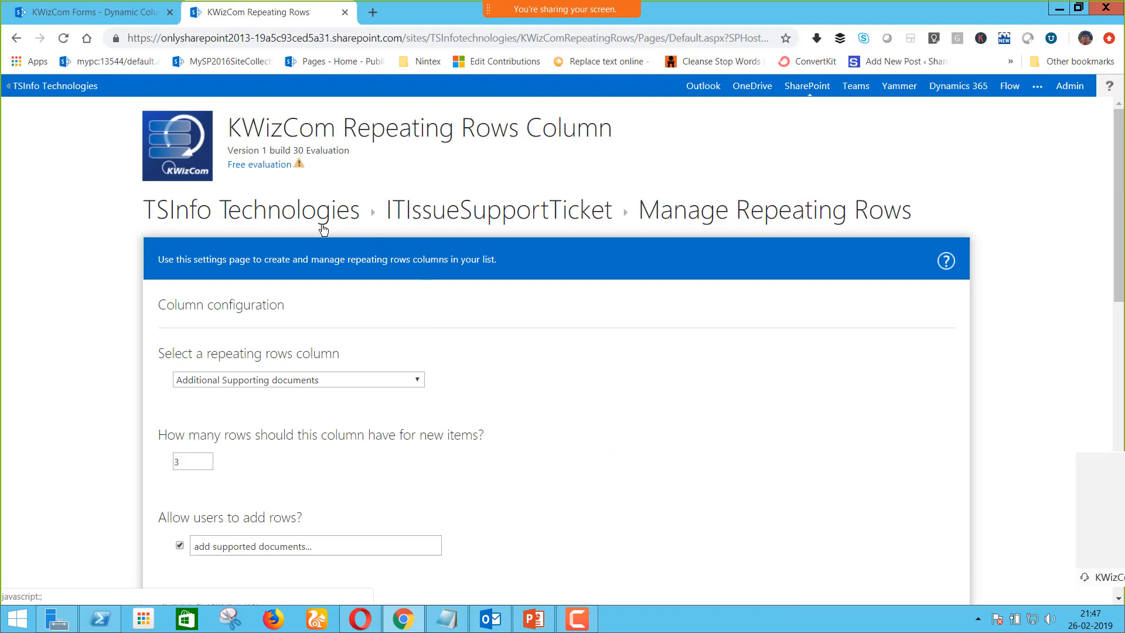
Return to the ITIssueSupportTicket list and open a new item form to examine the Additional Supporting documents rows
{"action": "left_click", "coordinate": [355, 220]}
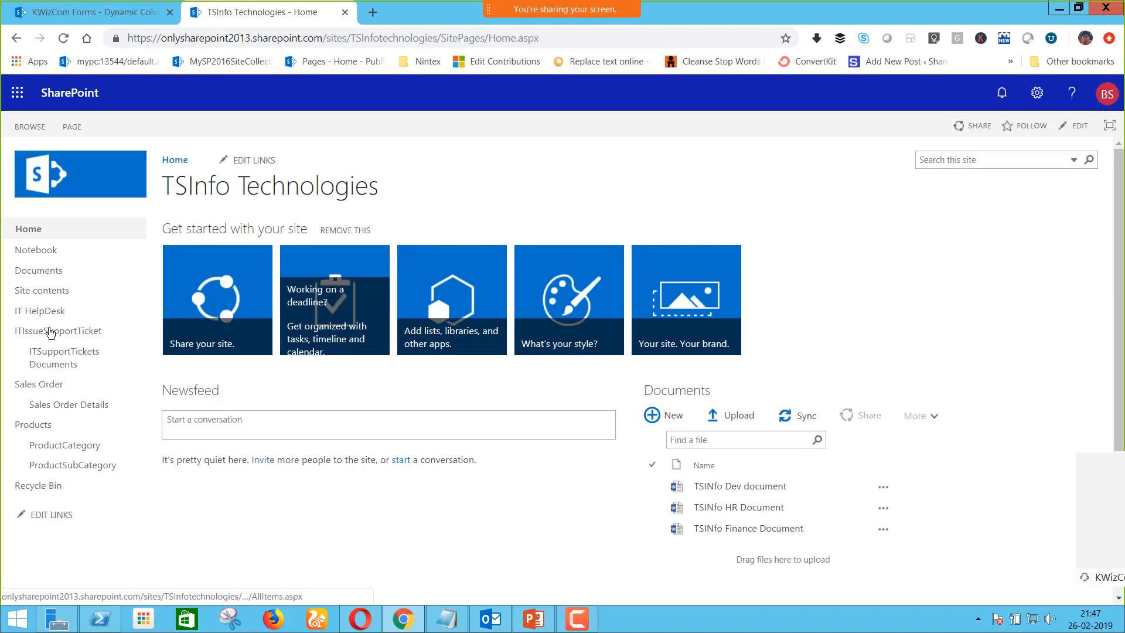
{"action": "left_click", "coordinate": [50, 331]}
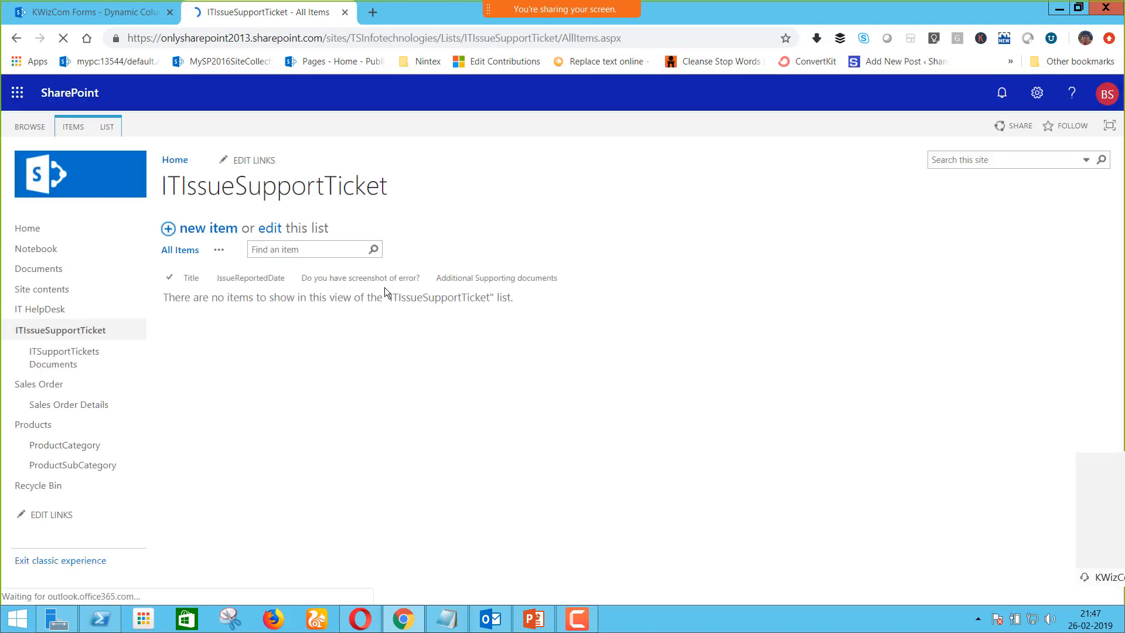
{"action": "left_click", "coordinate": [235, 231]}
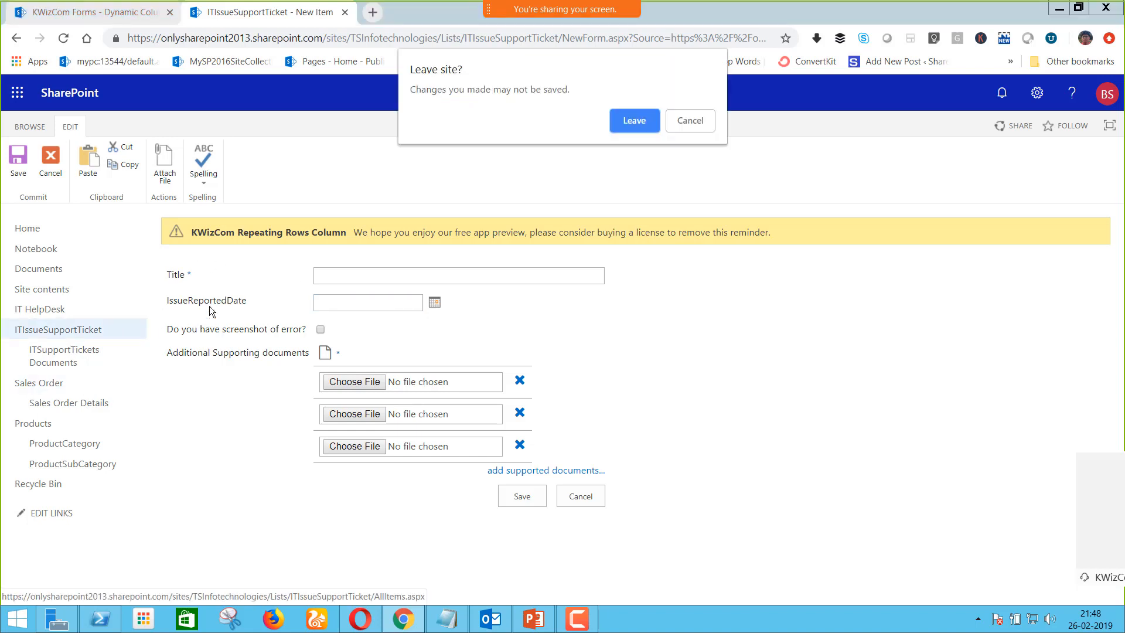
Leave the form without saving and open the Field Groups settings in KWizCom Forms for ITIssueSupportTicket
{"action": "left_click", "coordinate": [634, 121]}
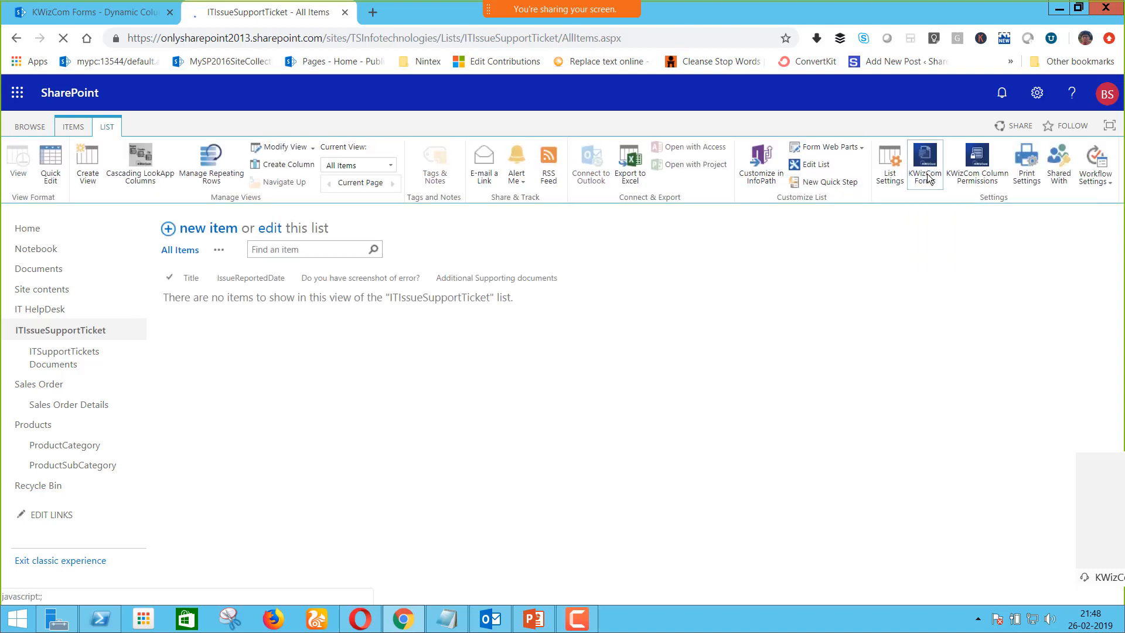
{"action": "left_click", "coordinate": [926, 176]}
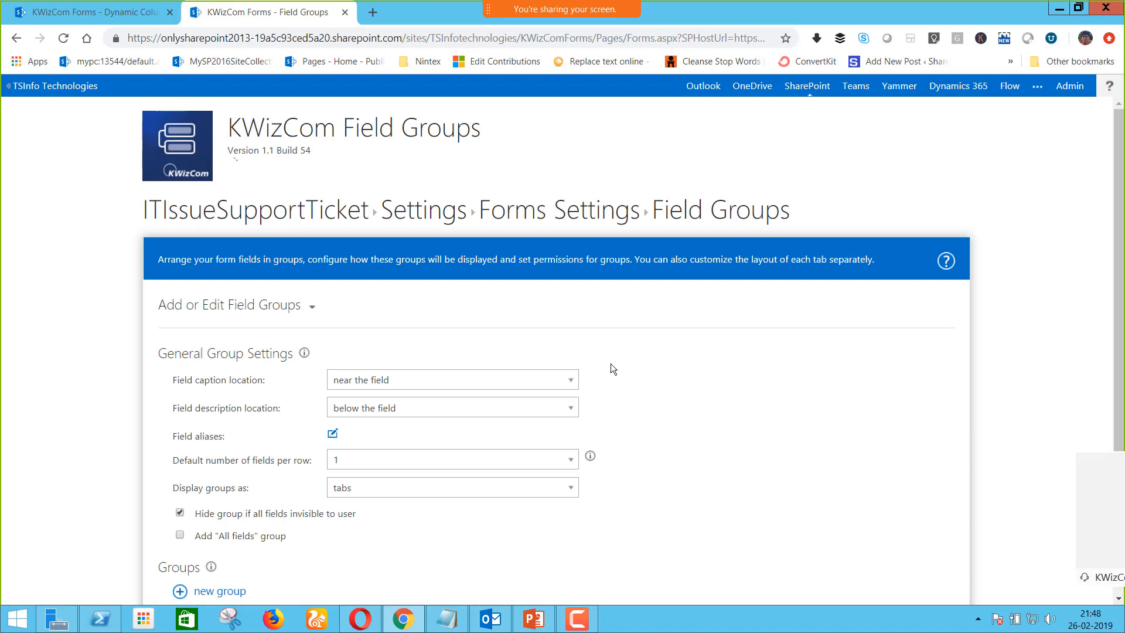
{"action": "scroll", "coordinate": [457, 404], "scroll_direction": "down", "scroll_amount": 2}
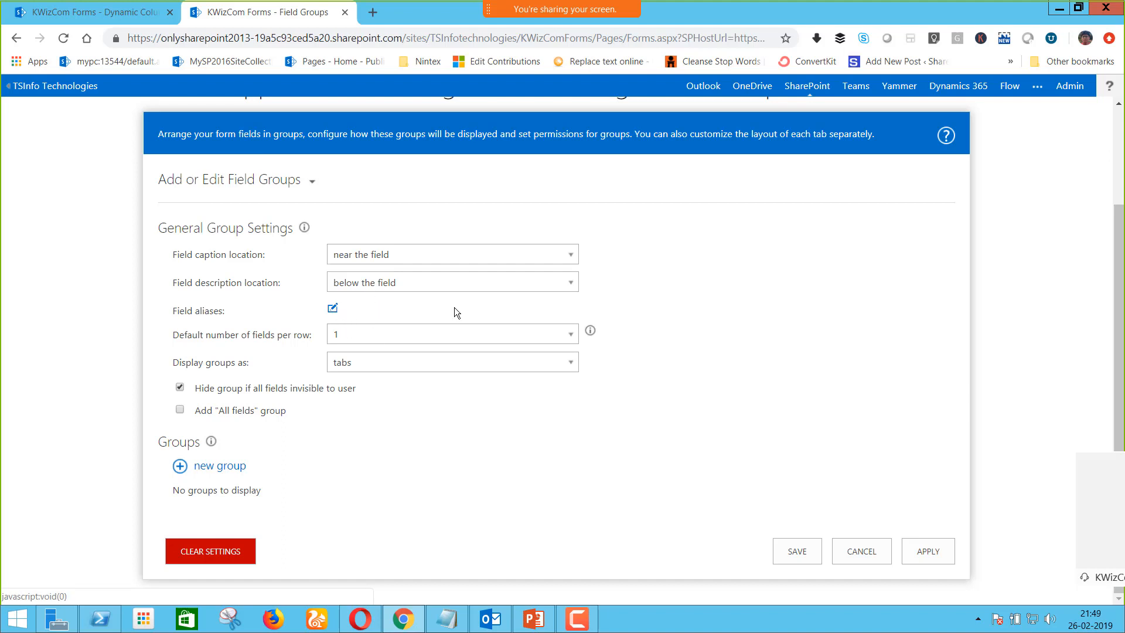
Add a new field group named "Issue Details"
{"action": "left_click", "coordinate": [203, 468]}
{"action": "scroll", "coordinate": [354, 436], "scroll_direction": "down", "scroll_amount": 3}
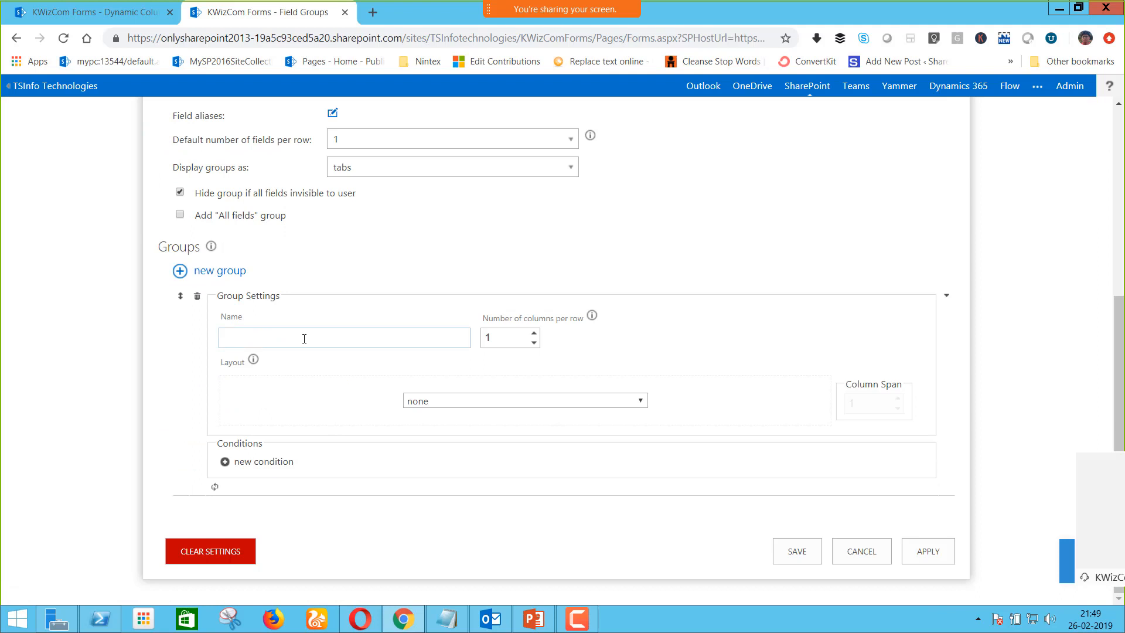
{"action": "left_click", "coordinate": [304, 338]}
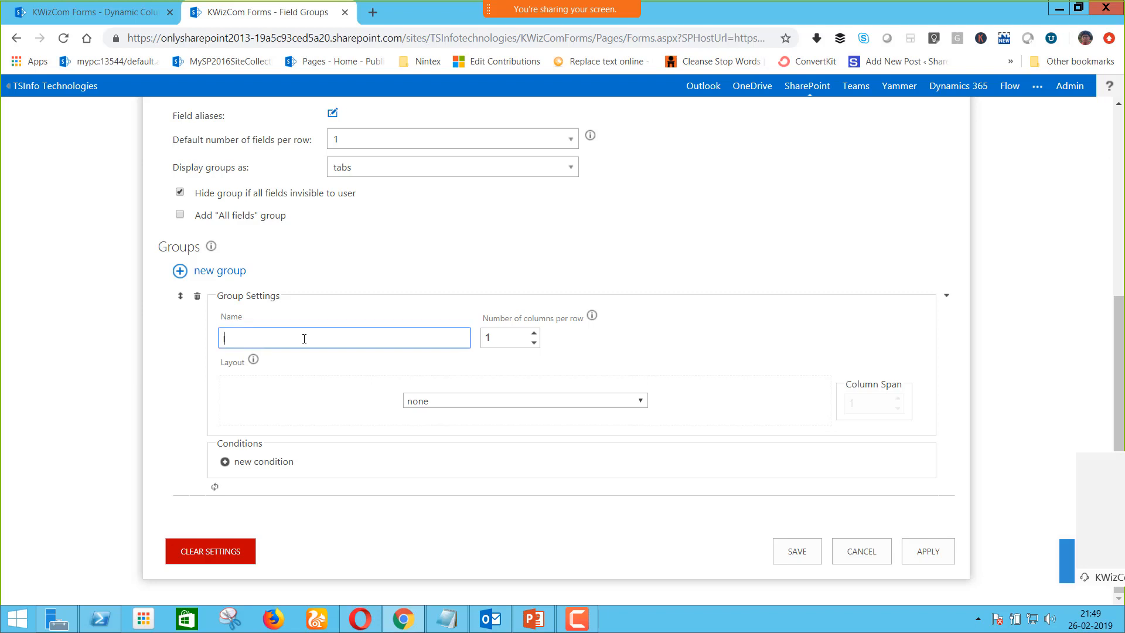
{"action": "type", "text": "Issue Details"}
Place the Title field in the Issue Details group's first layout row and add another row below it
{"action": "left_click", "coordinate": [455, 399]}
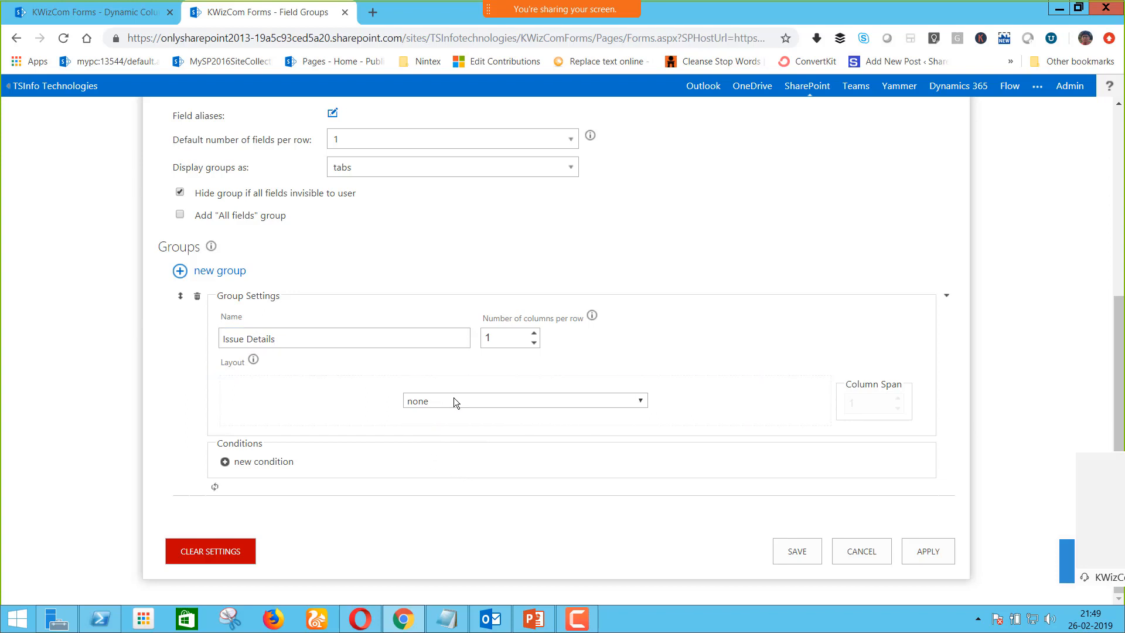
{"action": "left_click", "coordinate": [501, 403]}
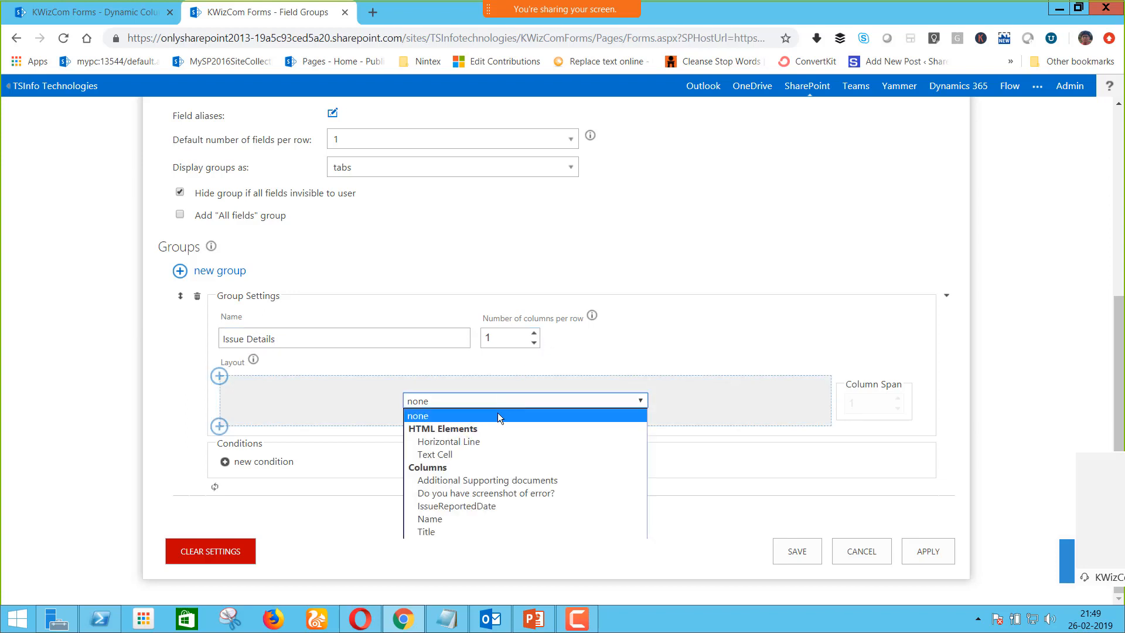
{"action": "left_click", "coordinate": [476, 530]}
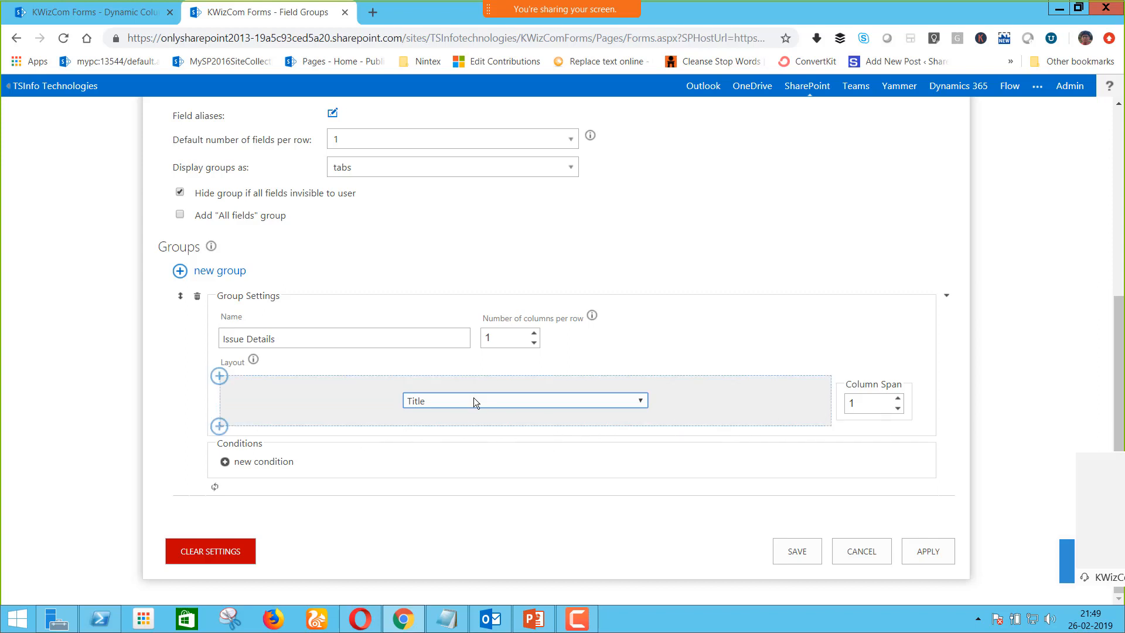
{"action": "left_click", "coordinate": [220, 426]}
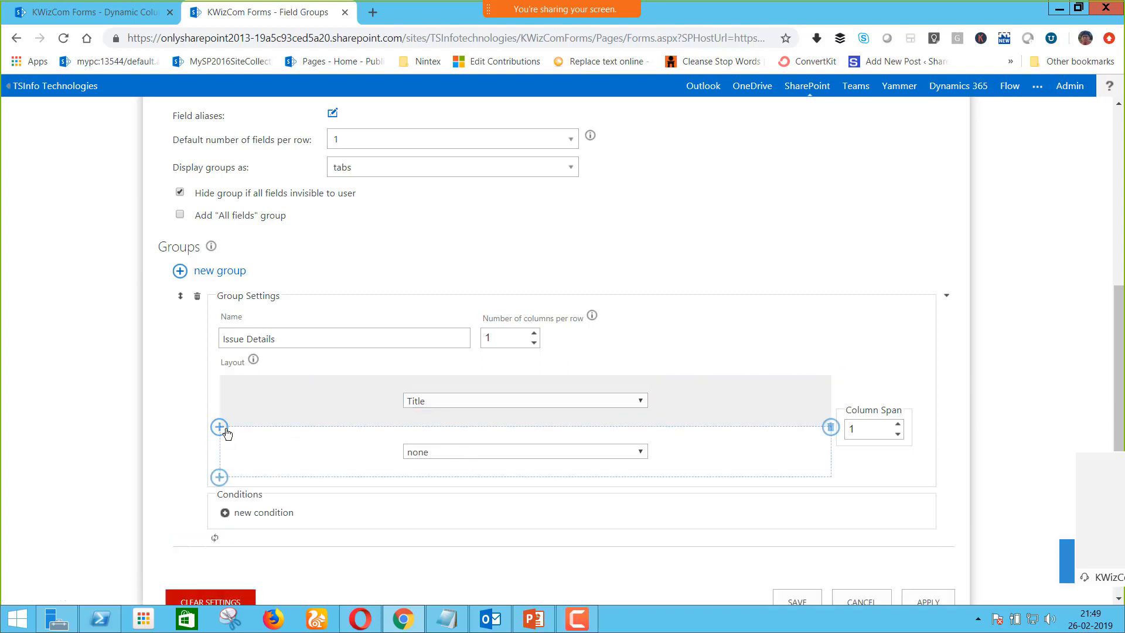
Place the IssueReportedDate field in the second layout row of the Issue Details group
{"action": "left_click", "coordinate": [426, 454]}
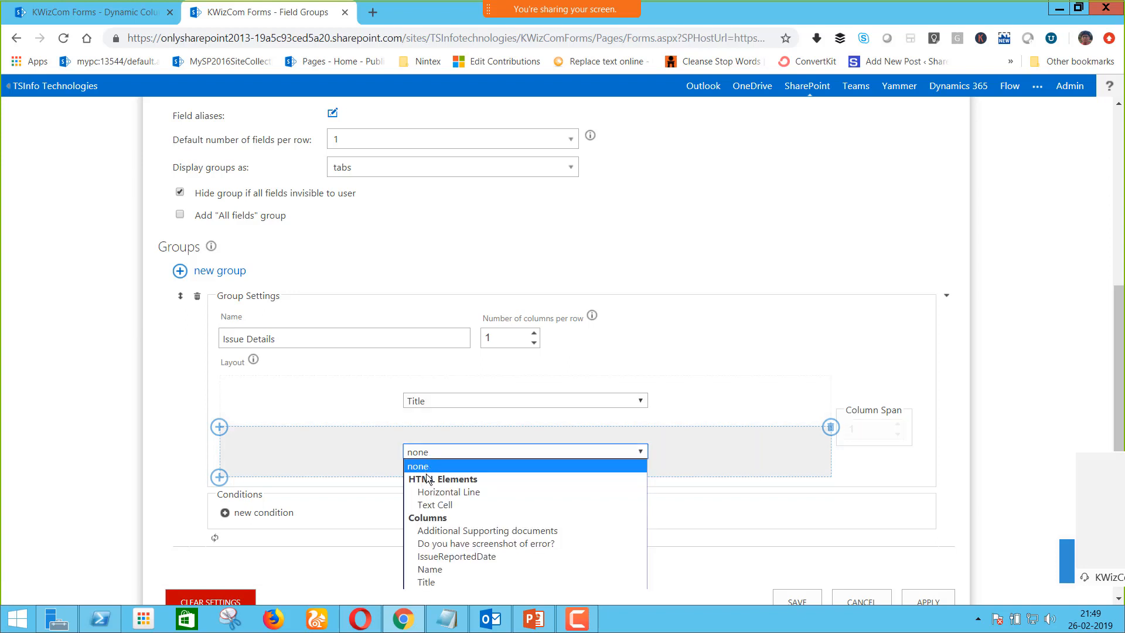
{"action": "left_click", "coordinate": [457, 553]}
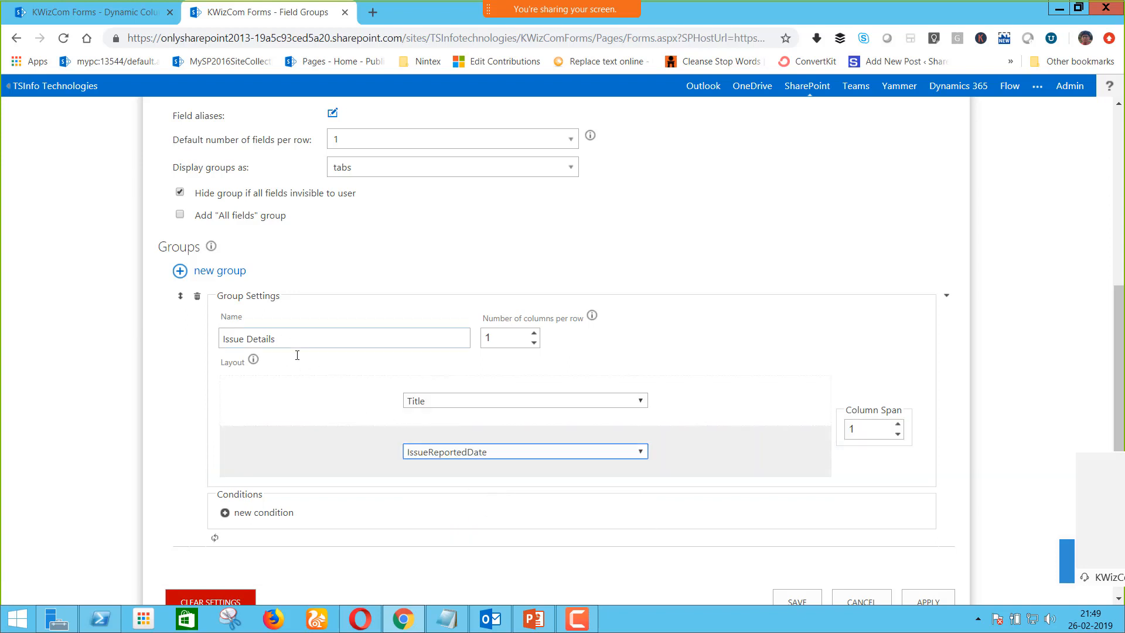
Add a second field group named "Additional Documents"
{"action": "scroll", "coordinate": [281, 454], "scroll_direction": "down", "scroll_amount": 1}
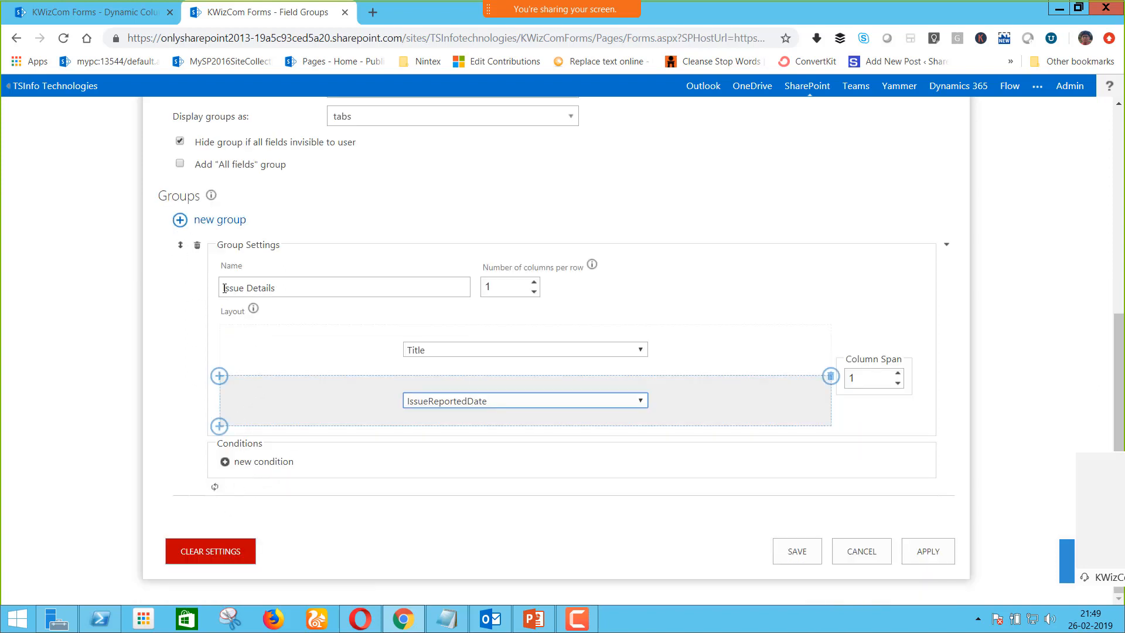
{"action": "left_click", "coordinate": [180, 221]}
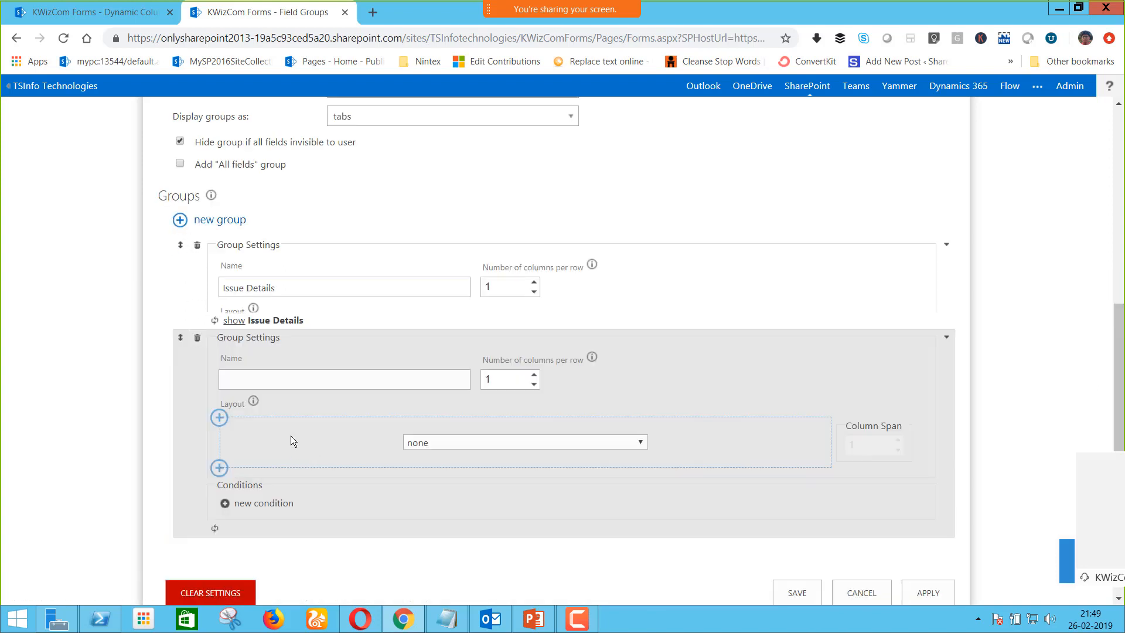
{"action": "left_click", "coordinate": [272, 339]}
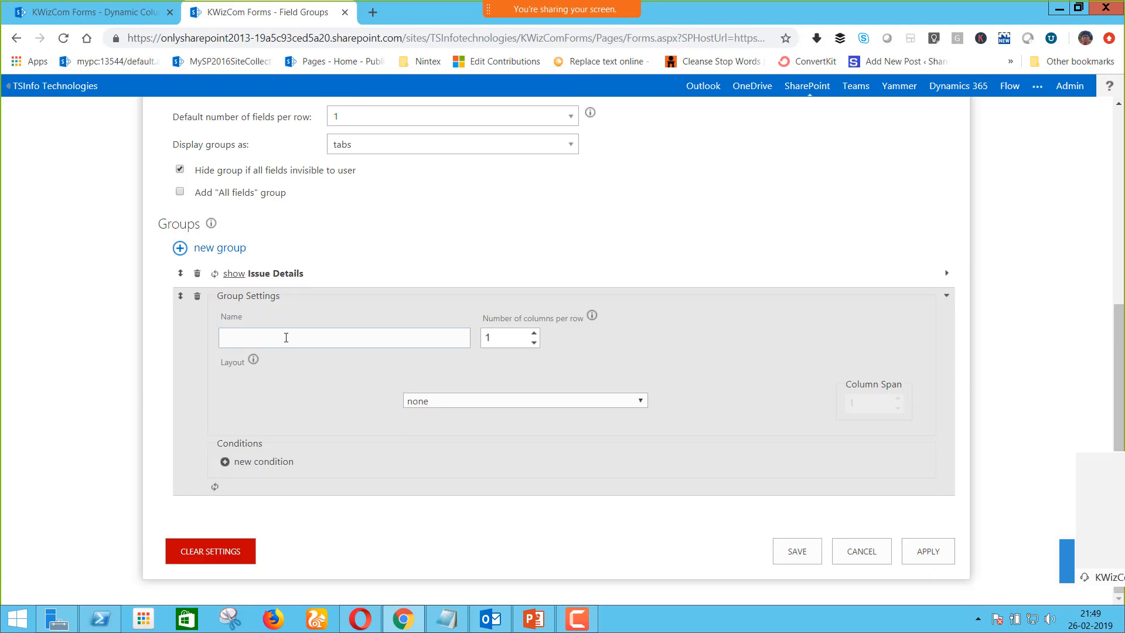
{"action": "left_click", "coordinate": [286, 338]}
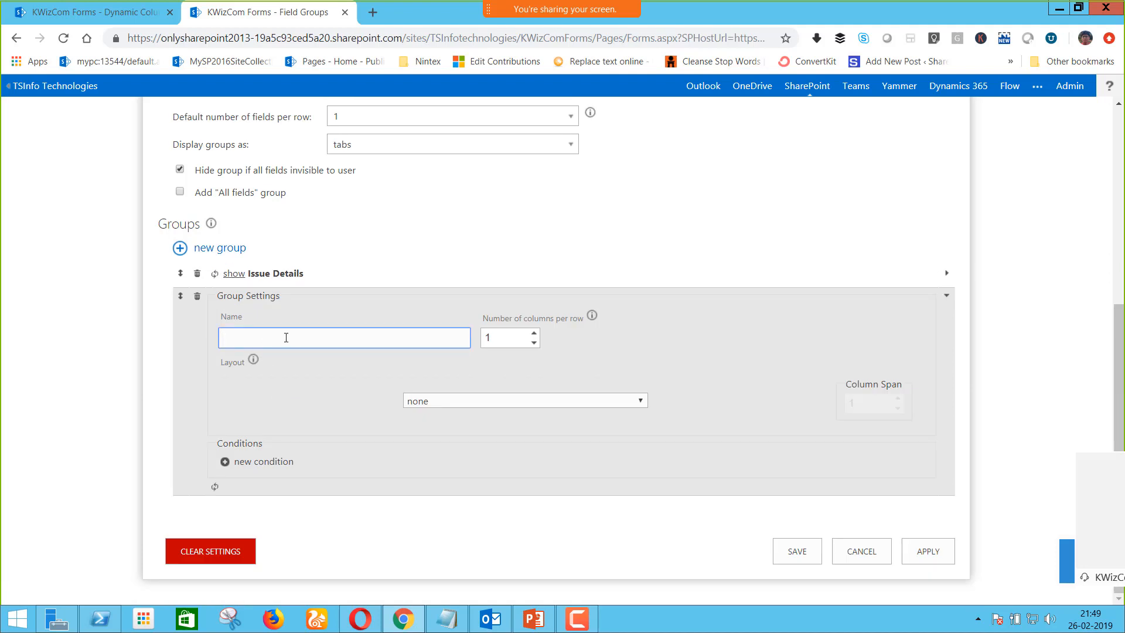
{"action": "type", "text": "Additional Documents"}
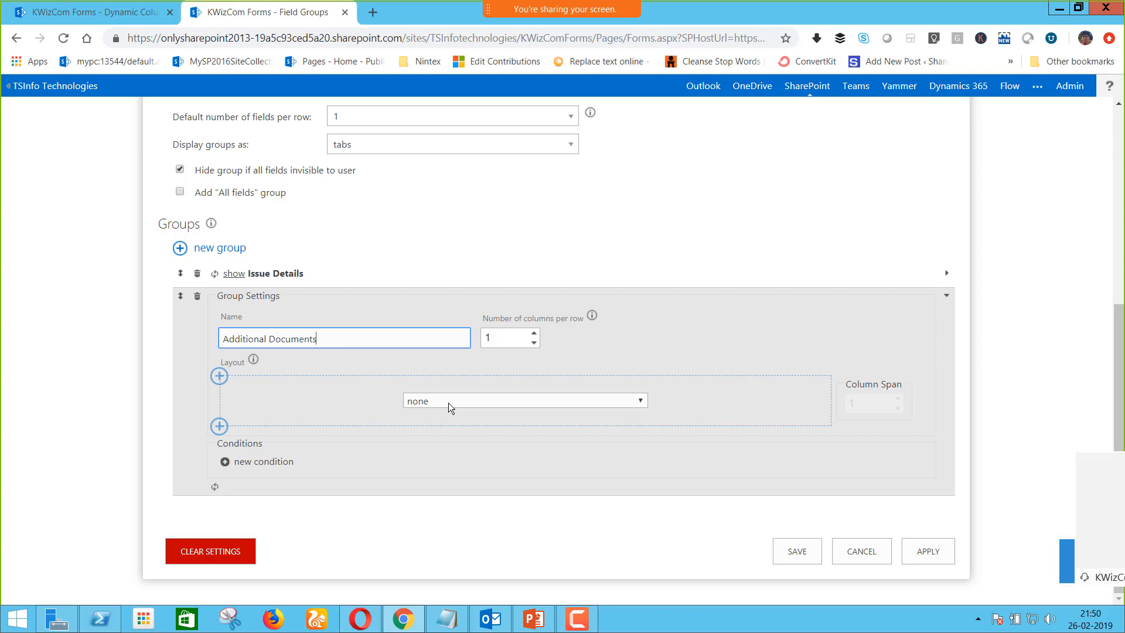
Place "Do you have screenshot of error?" in the Additional Documents group's first row and Additional Supporting documents in a new row below it
{"action": "left_click", "coordinate": [495, 405]}
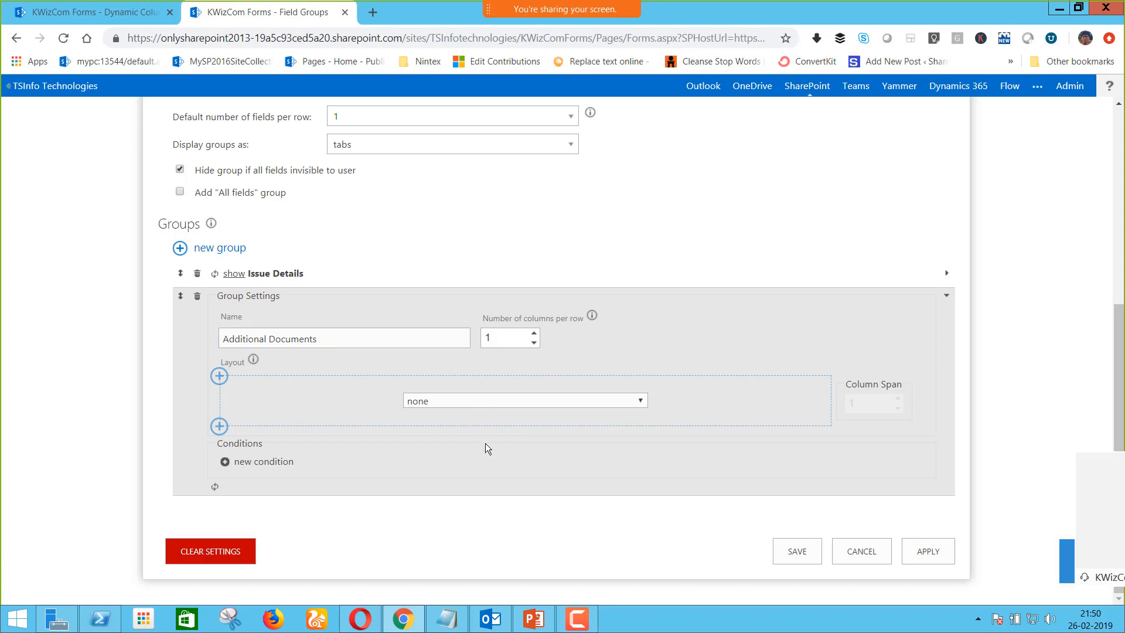
{"action": "left_click", "coordinate": [487, 403]}
{"action": "left_click", "coordinate": [487, 403]}
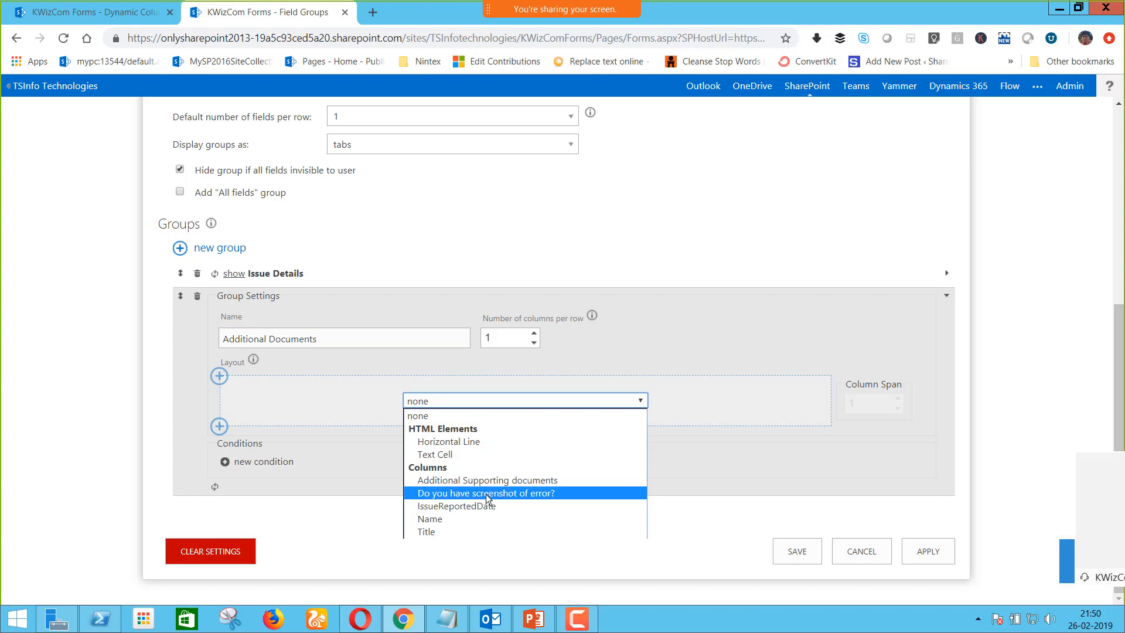
{"action": "left_click", "coordinate": [487, 494]}
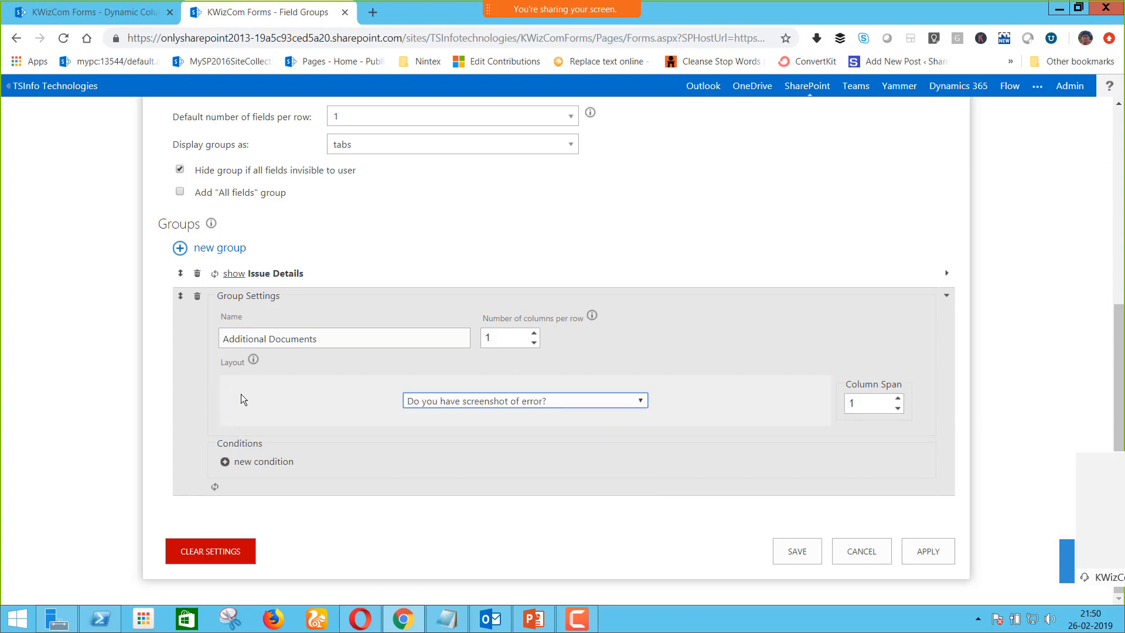
{"action": "mouse_move", "coordinate": [223, 382]}
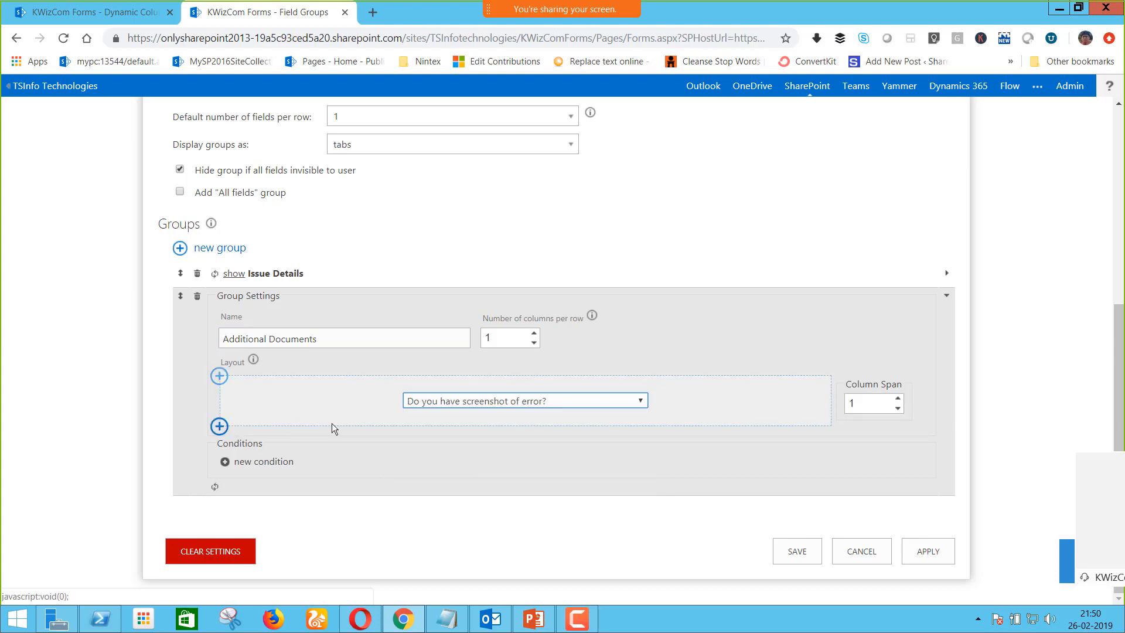
{"action": "left_click", "coordinate": [447, 423]}
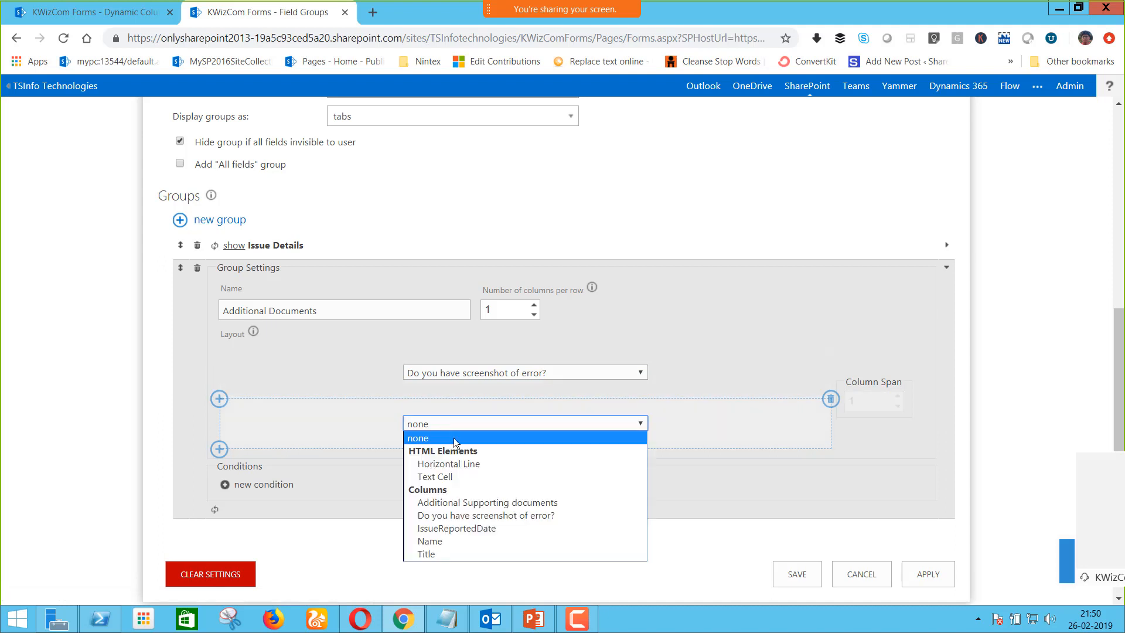
{"action": "left_click", "coordinate": [479, 503]}
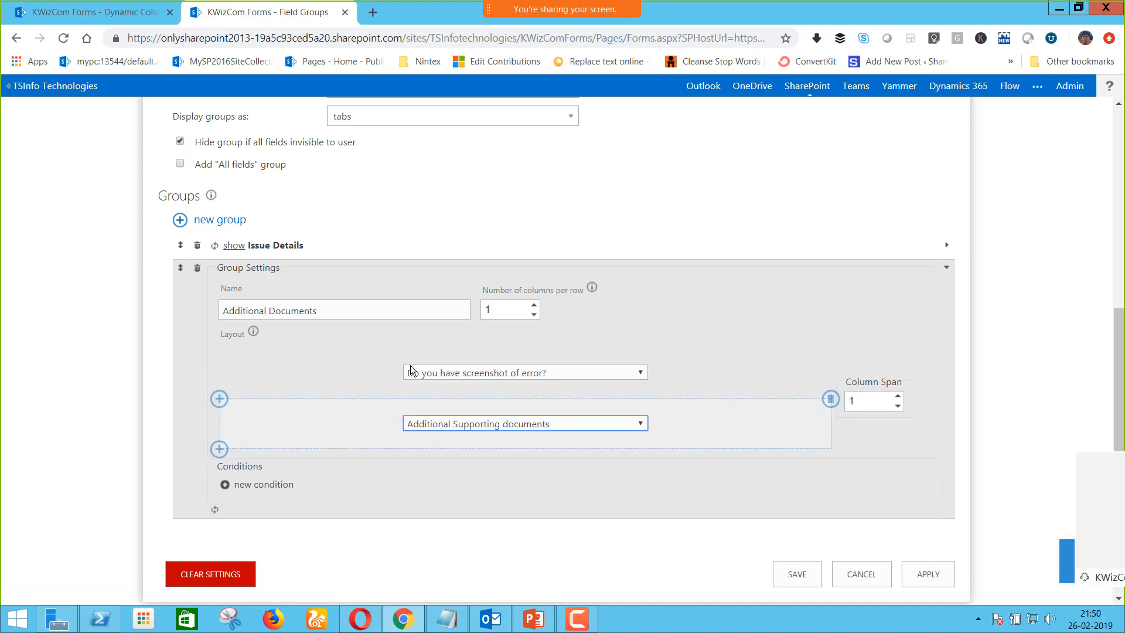
Display the field groups as an accordion and save the Field Groups settings
{"action": "scroll", "coordinate": [375, 317], "scroll_direction": "up", "scroll_amount": 4}
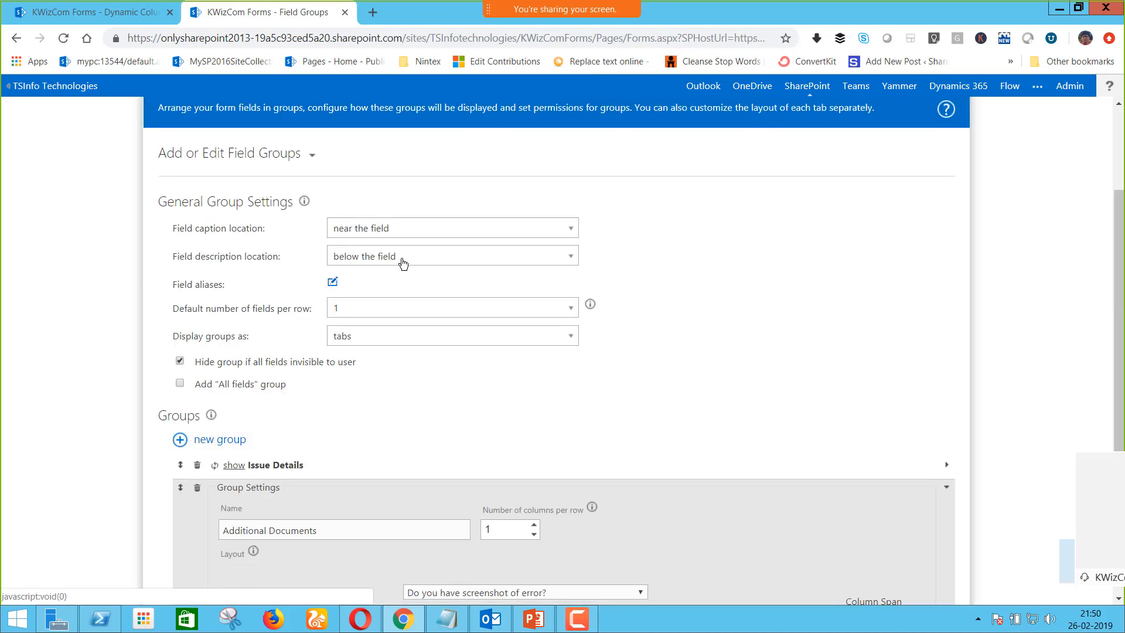
{"action": "left_click", "coordinate": [385, 338]}
{"action": "left_click", "coordinate": [383, 359]}
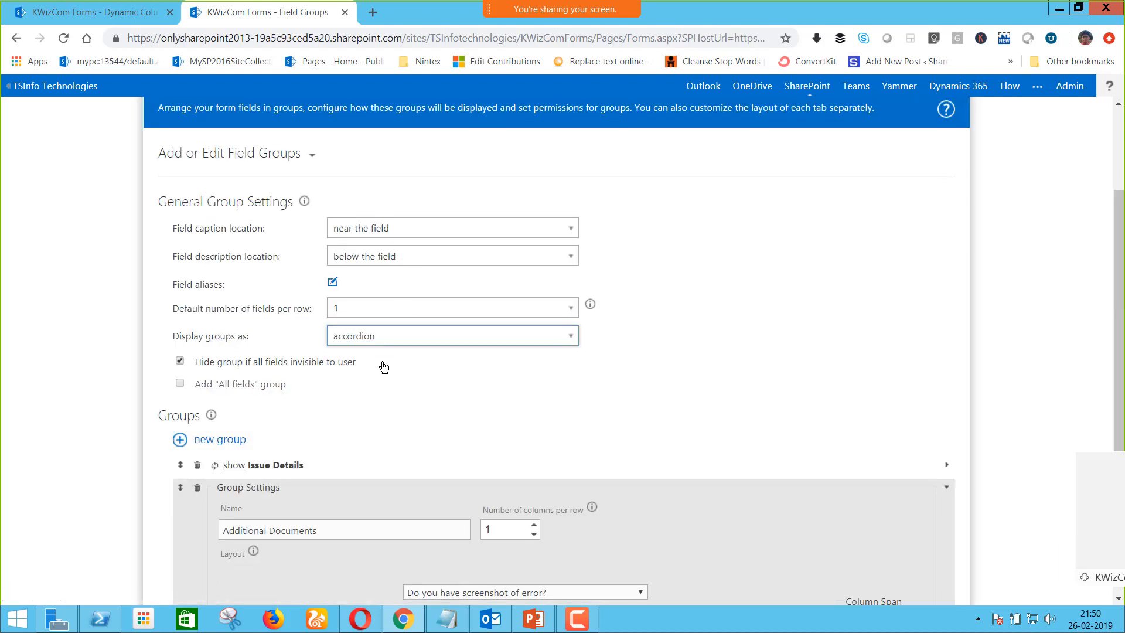
{"action": "scroll", "coordinate": [493, 392], "scroll_direction": "down", "scroll_amount": 4}
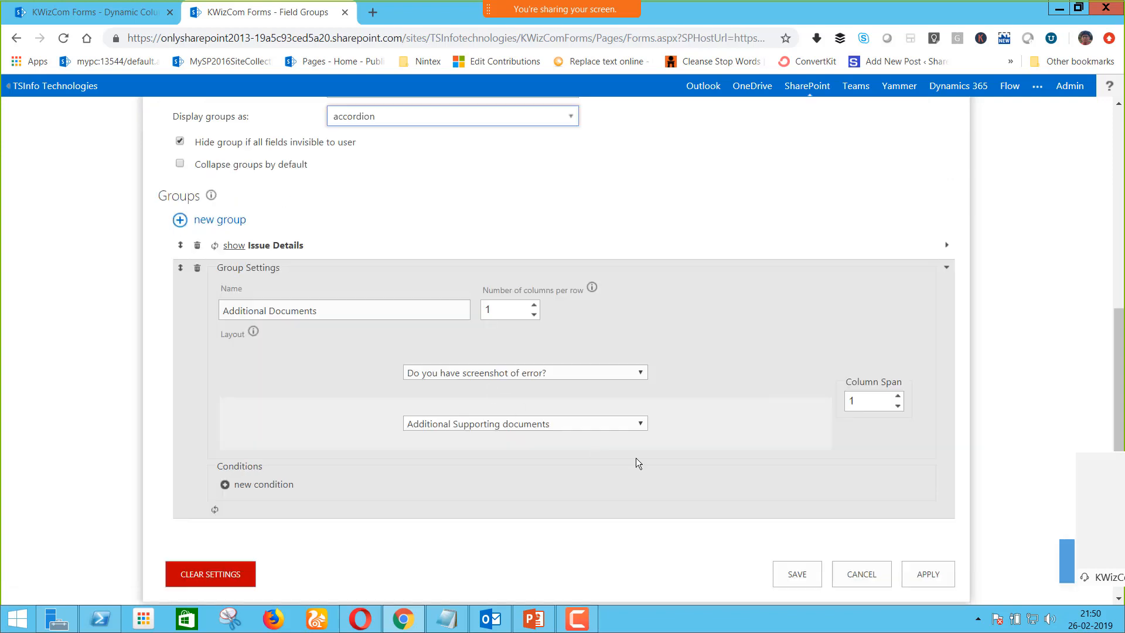
{"action": "left_click", "coordinate": [906, 577]}
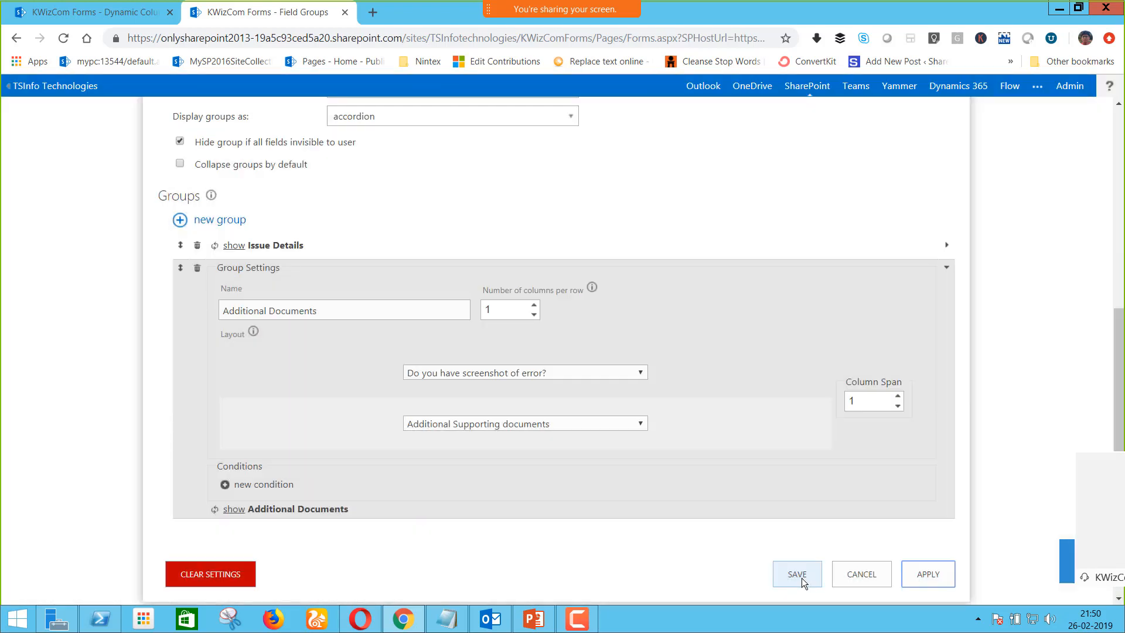
{"action": "left_click", "coordinate": [800, 577]}
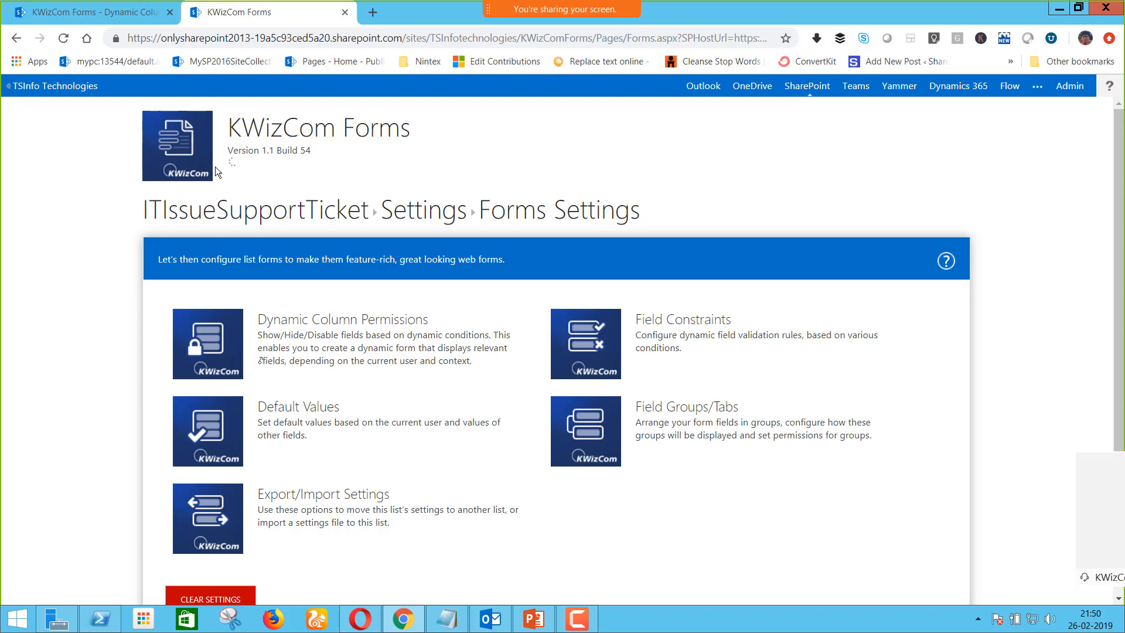
Open a new item form in the ITIssueSupportTicket list and expand the Additional Documents group to examine its fields
{"action": "left_click", "coordinate": [277, 212]}
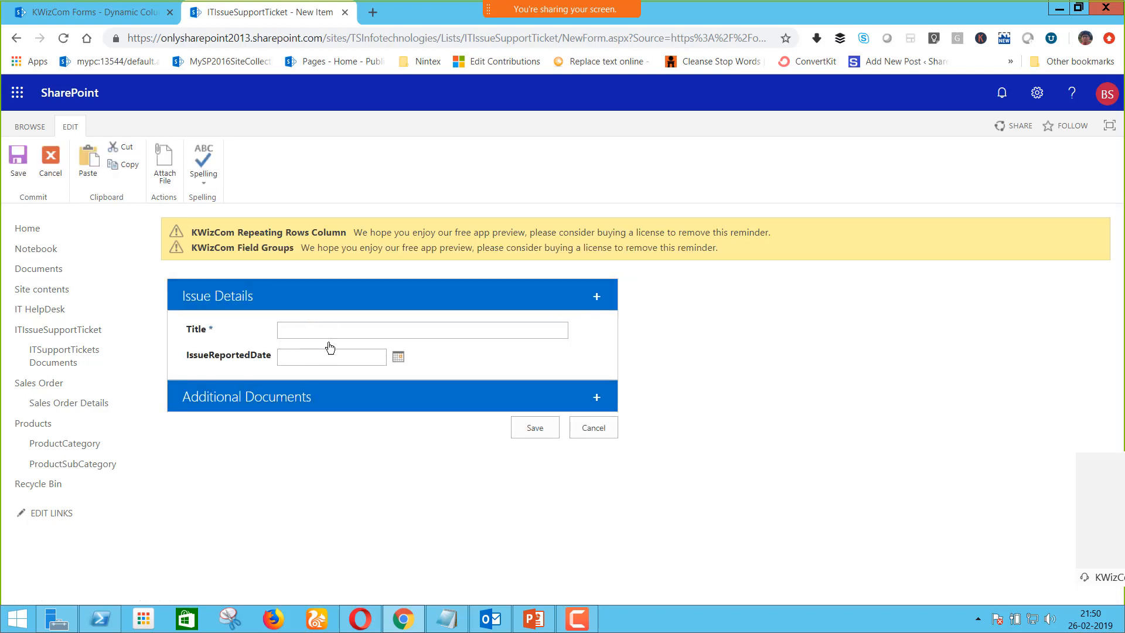
{"action": "left_click", "coordinate": [526, 399]}
{"action": "scroll", "coordinate": [225, 367], "scroll_direction": "down", "scroll_amount": 2}
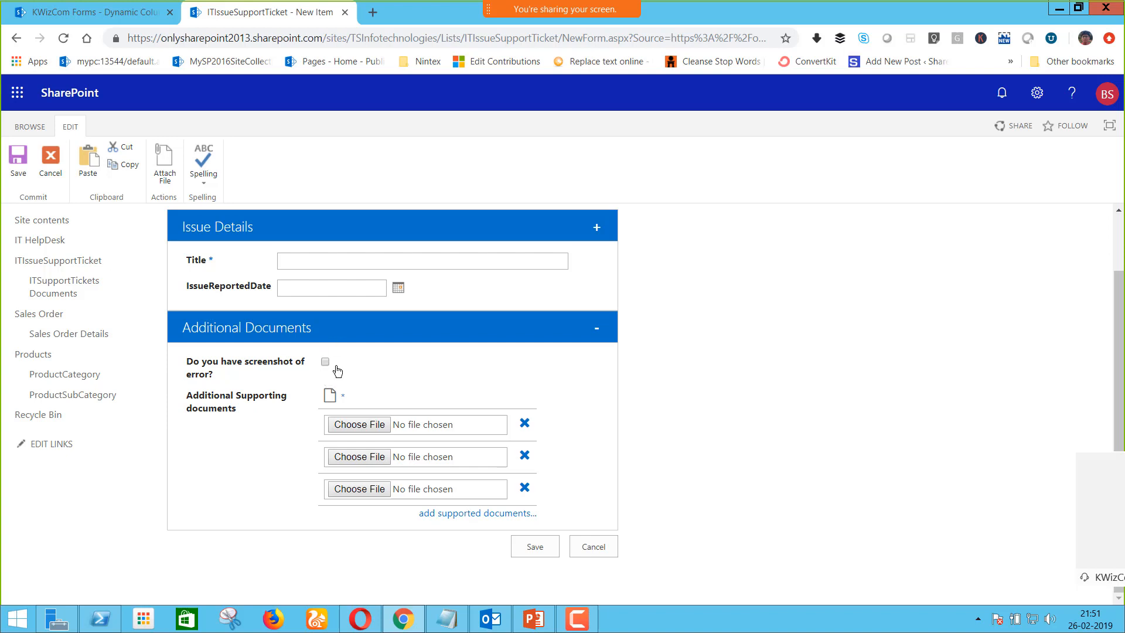
Leave the form without saving and open the Dynamic Column Permissions settings in KWizCom Forms for ITIssueSupportTicket
{"action": "left_click", "coordinate": [588, 547]}
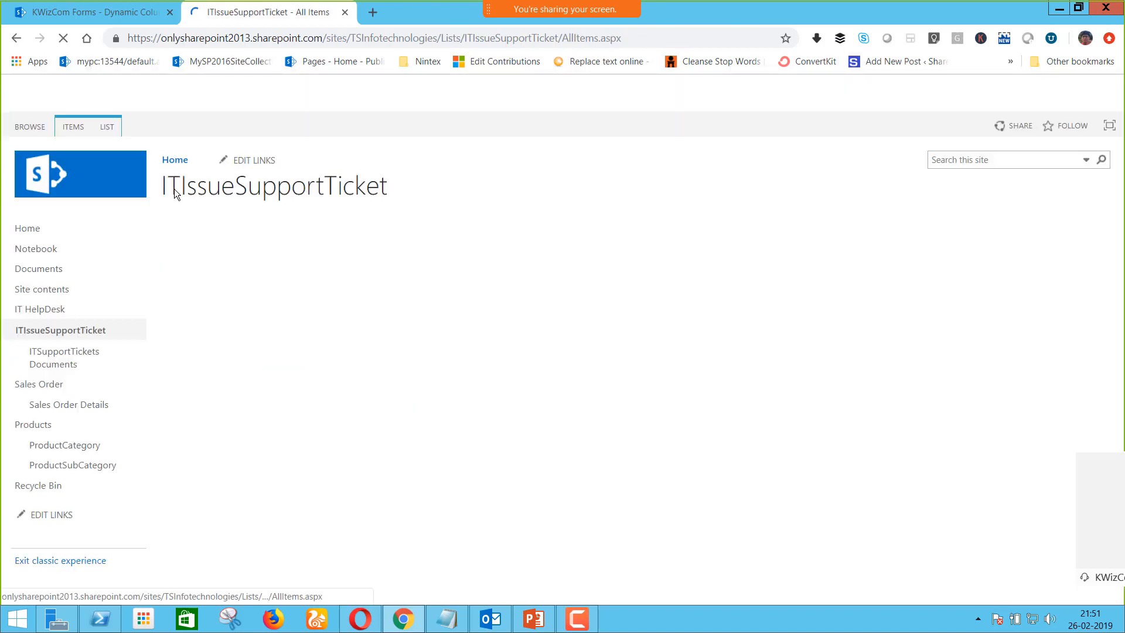
{"action": "left_click", "coordinate": [107, 128]}
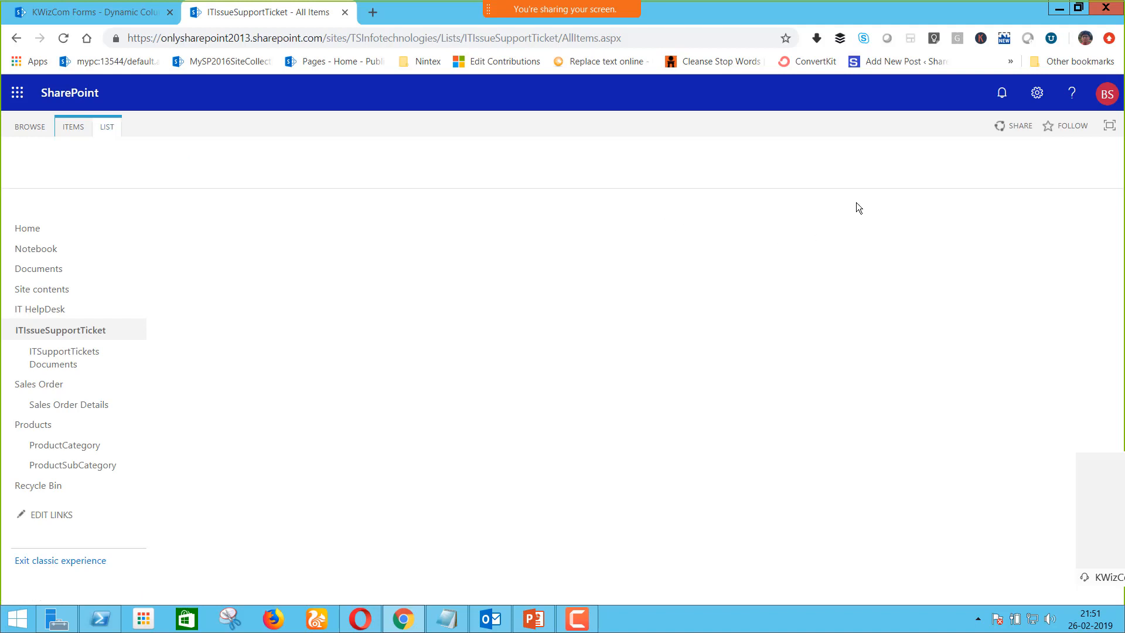
{"action": "left_click", "coordinate": [925, 170]}
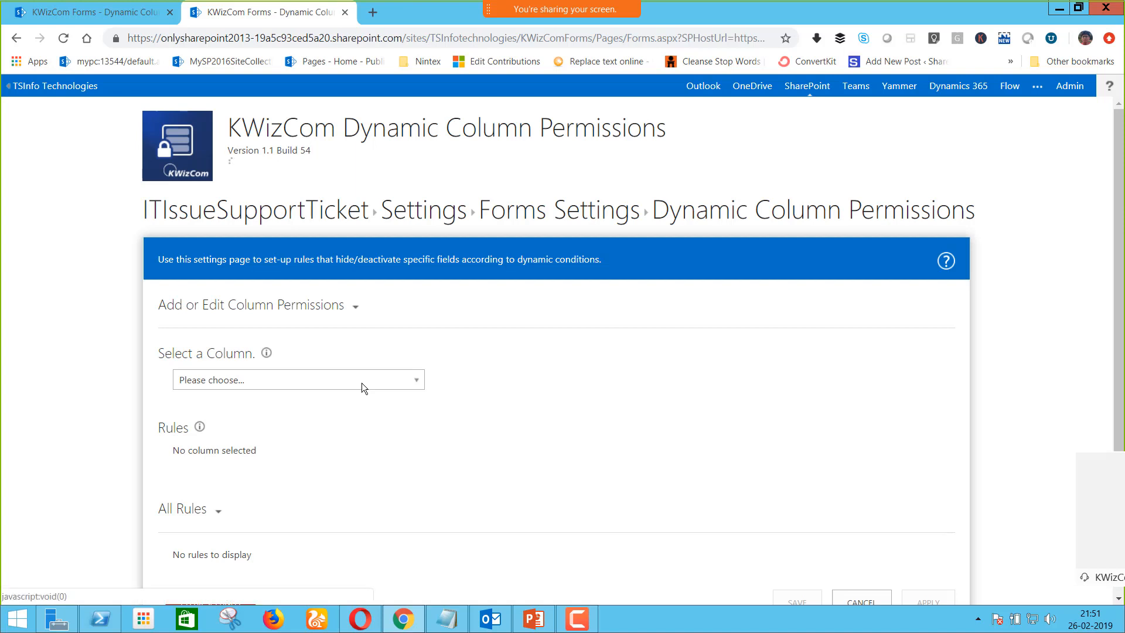
Add a new permission rule for the Additional Supporting documents column
{"action": "left_click", "coordinate": [315, 386]}
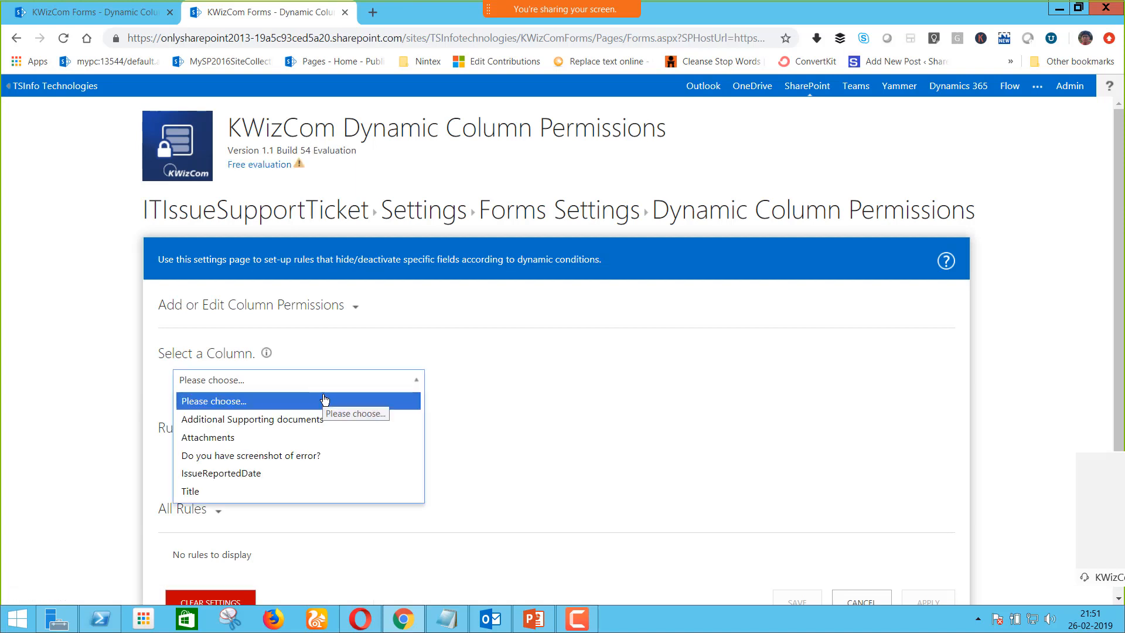
{"action": "left_click", "coordinate": [335, 419]}
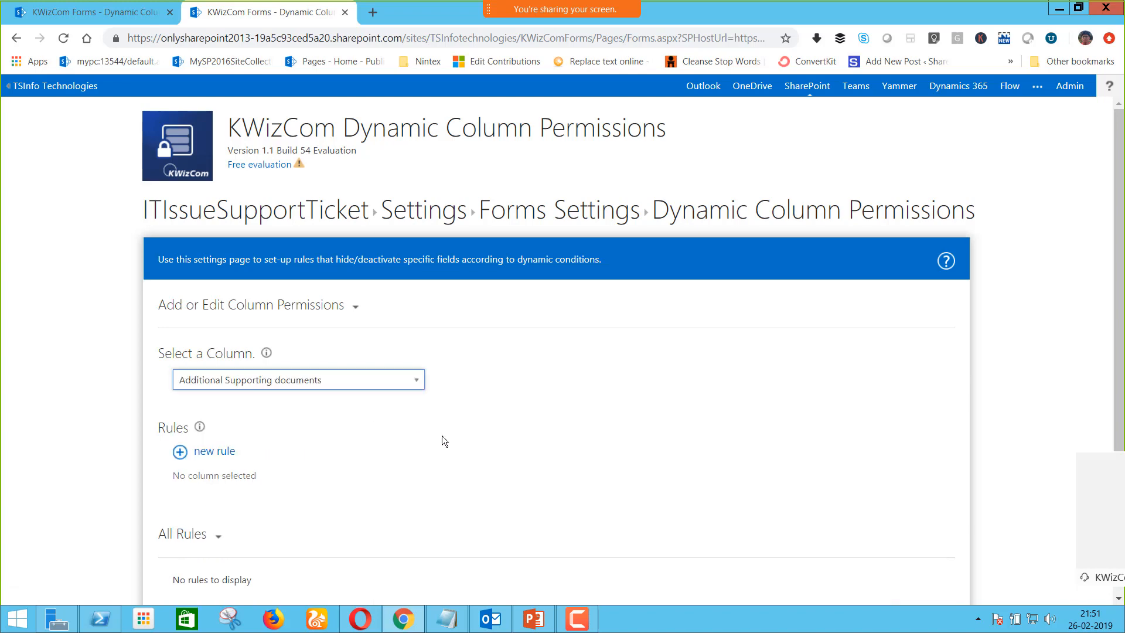
{"action": "scroll", "coordinate": [300, 415], "scroll_direction": "down", "scroll_amount": 2}
{"action": "left_click", "coordinate": [219, 379]}
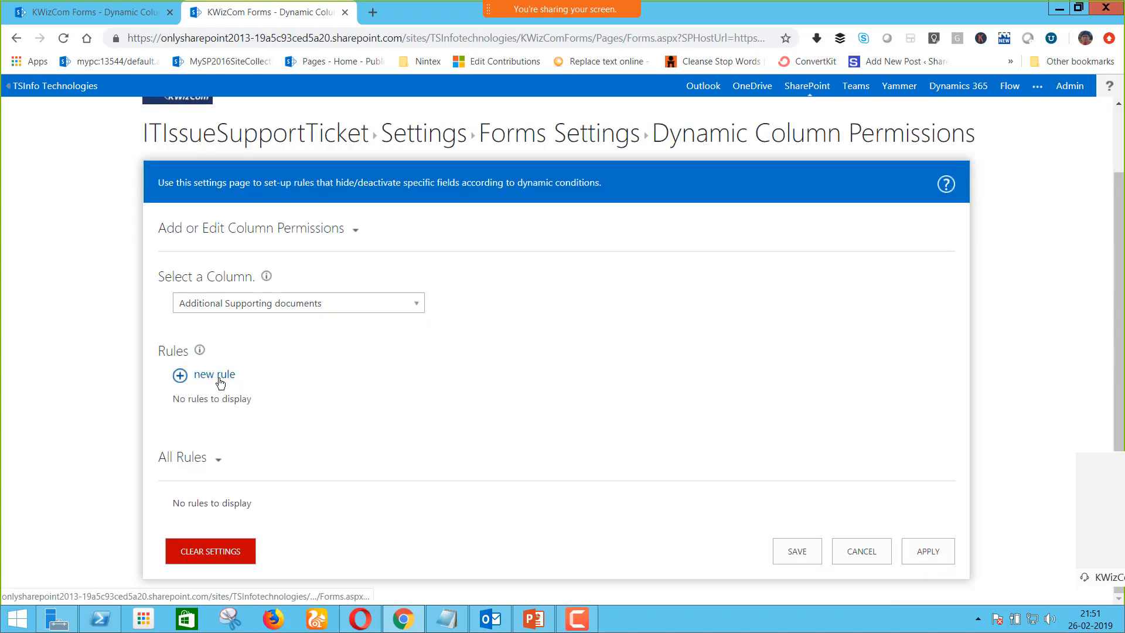
{"action": "scroll", "coordinate": [468, 414], "scroll_direction": "down", "scroll_amount": 3}
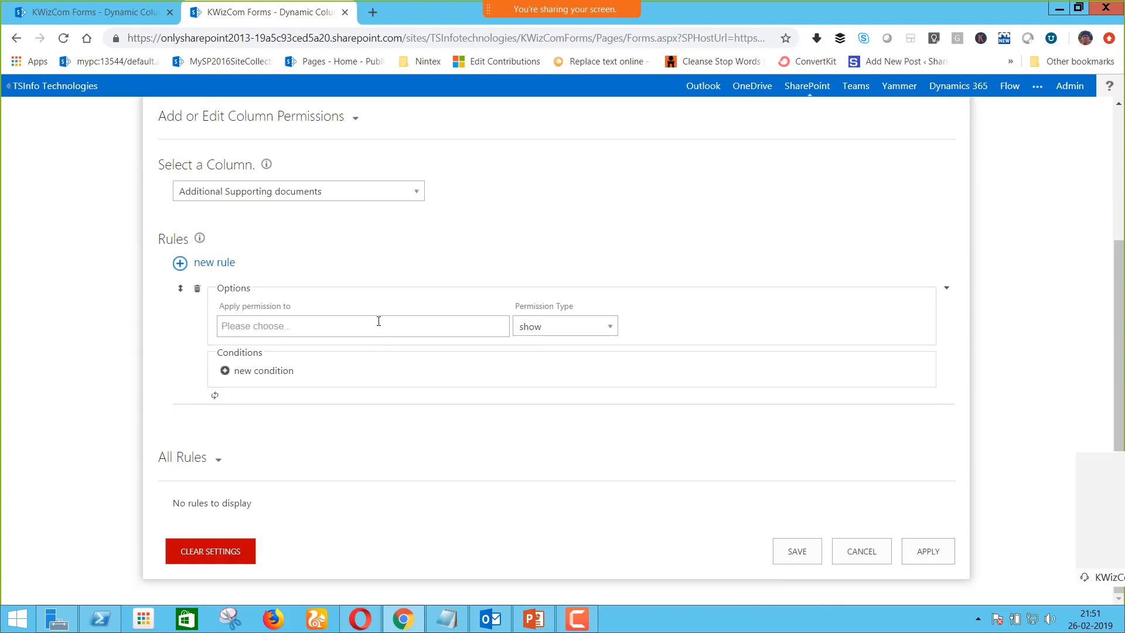
Apply the rule to the new item form and edit item form with permission type hide
{"action": "left_click", "coordinate": [377, 328]}
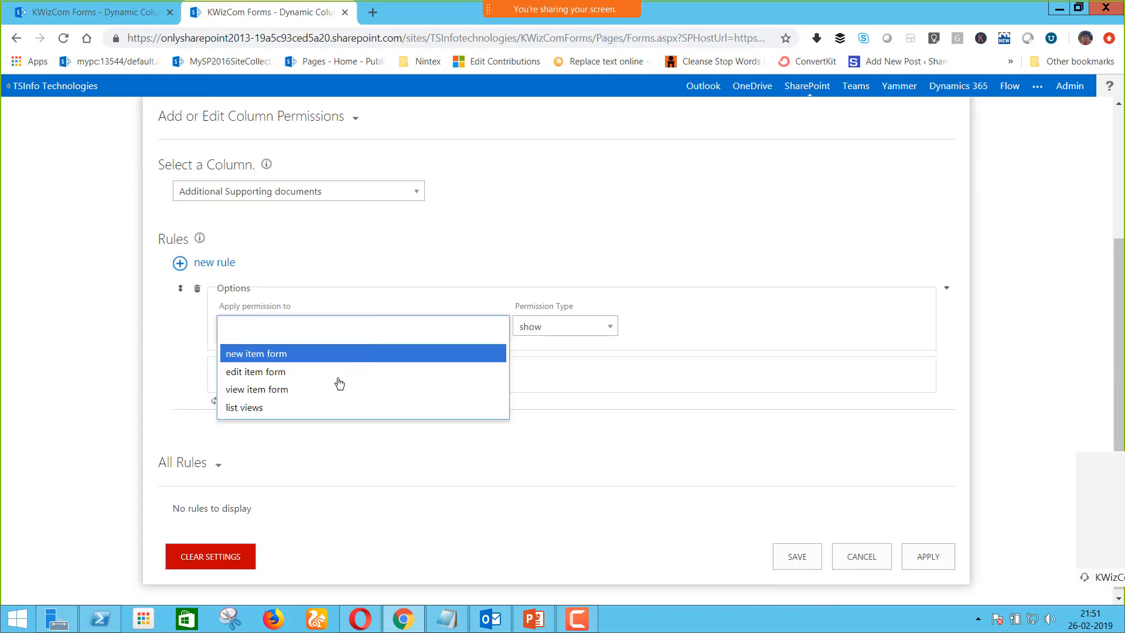
{"action": "left_click", "coordinate": [387, 354]}
{"action": "left_click", "coordinate": [386, 336]}
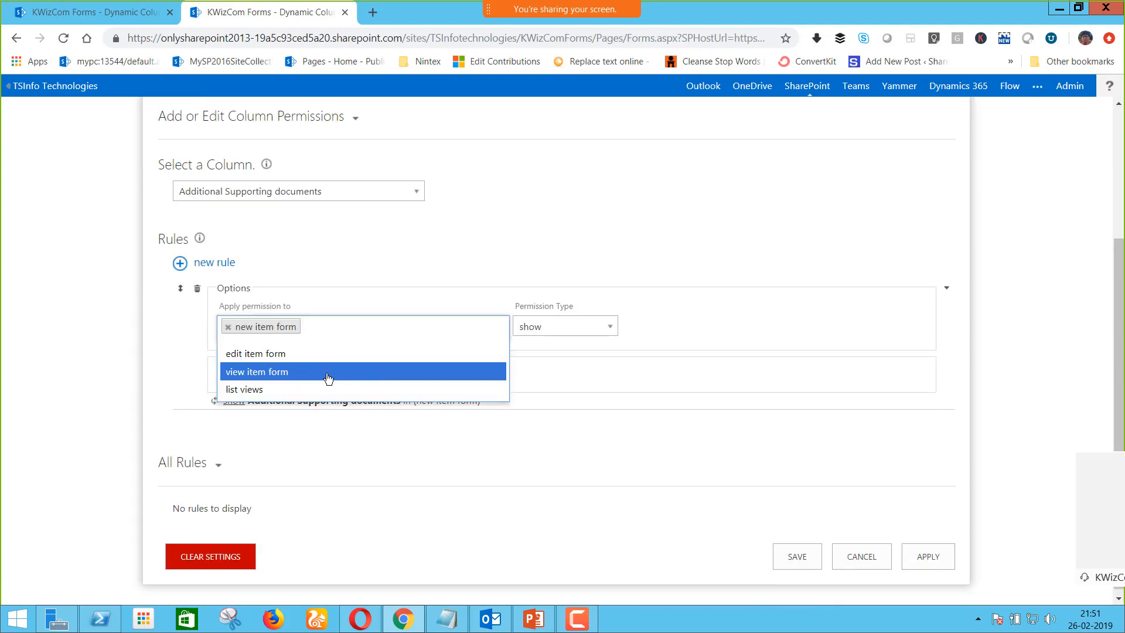
{"action": "left_click", "coordinate": [325, 354]}
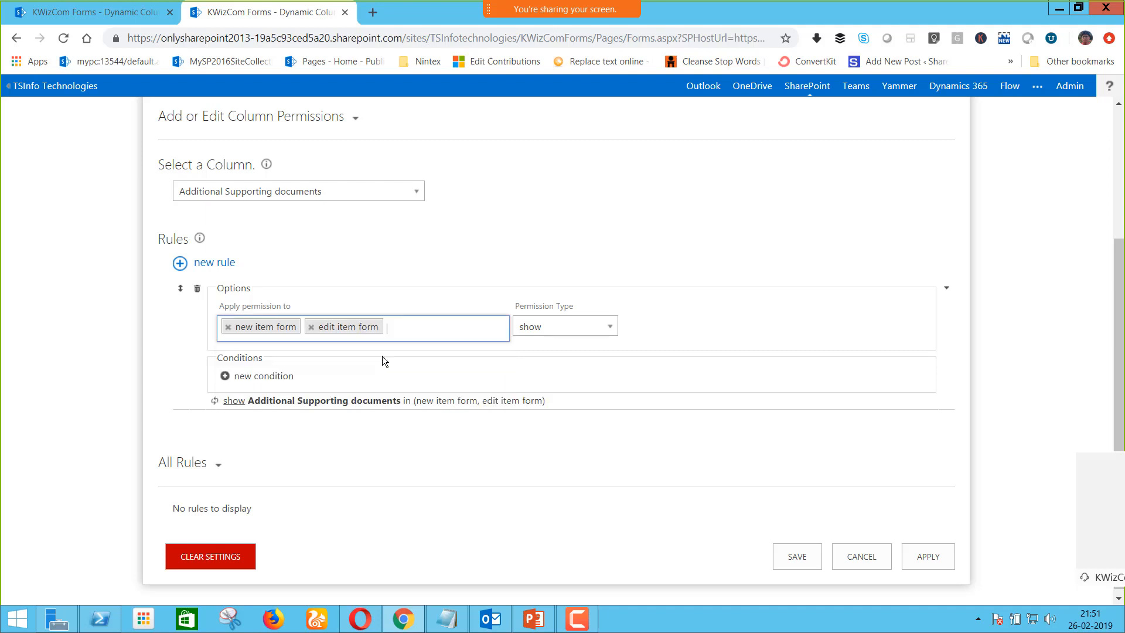
{"action": "left_click", "coordinate": [549, 334]}
{"action": "left_click", "coordinate": [542, 364]}
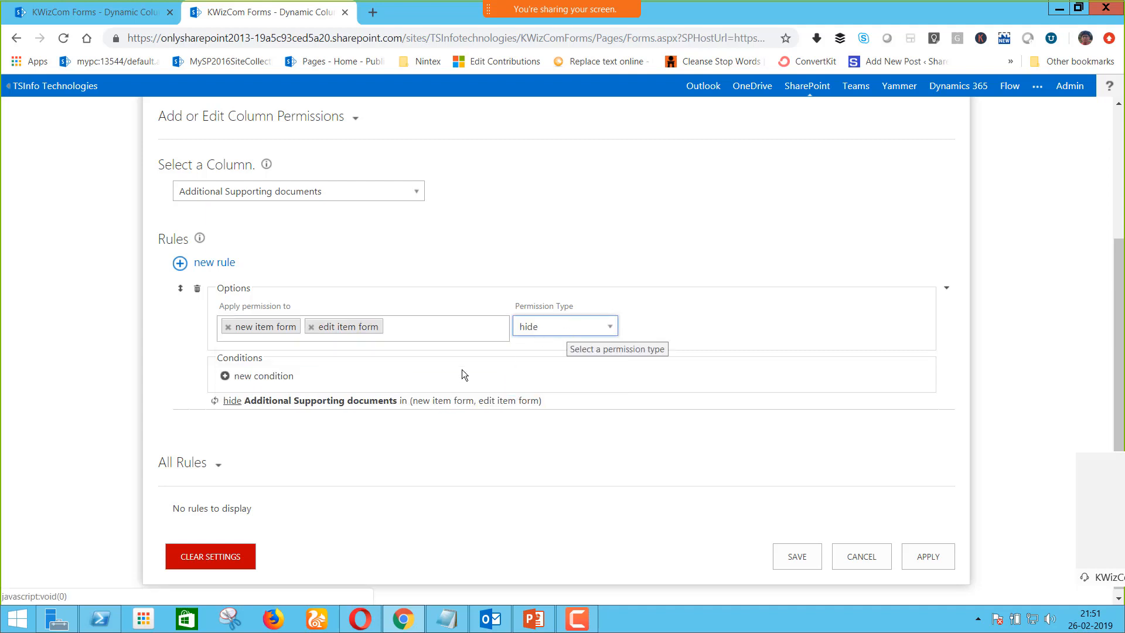
Add a condition to the hide rule: "Do you have screenshot of error?" current value is equal to No
{"action": "left_click", "coordinate": [268, 376]}
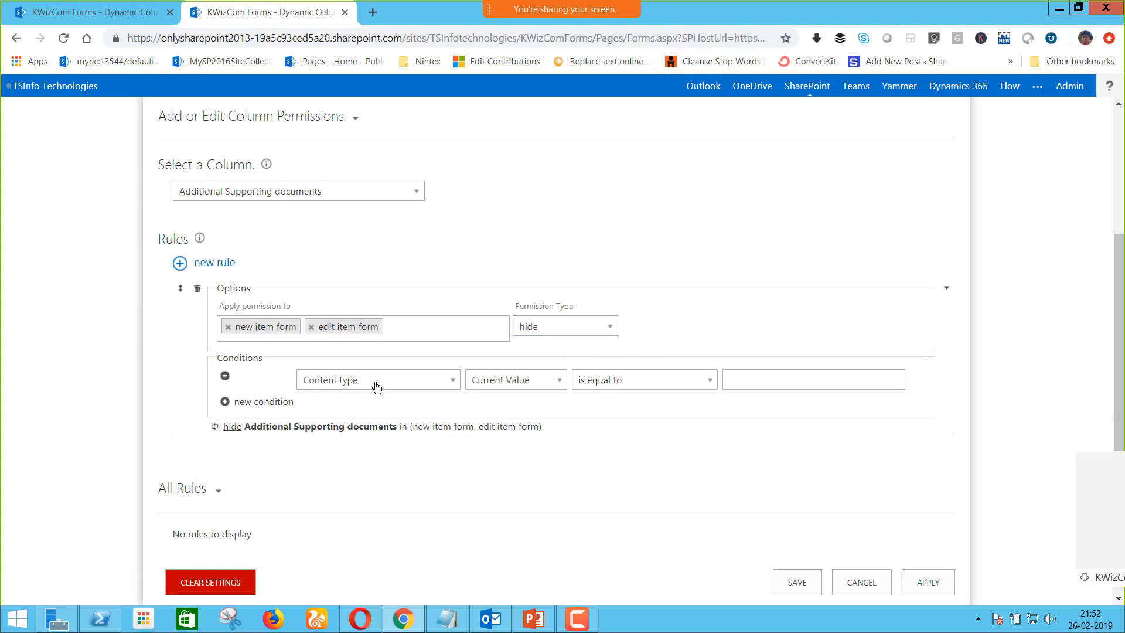
{"action": "left_click", "coordinate": [376, 384]}
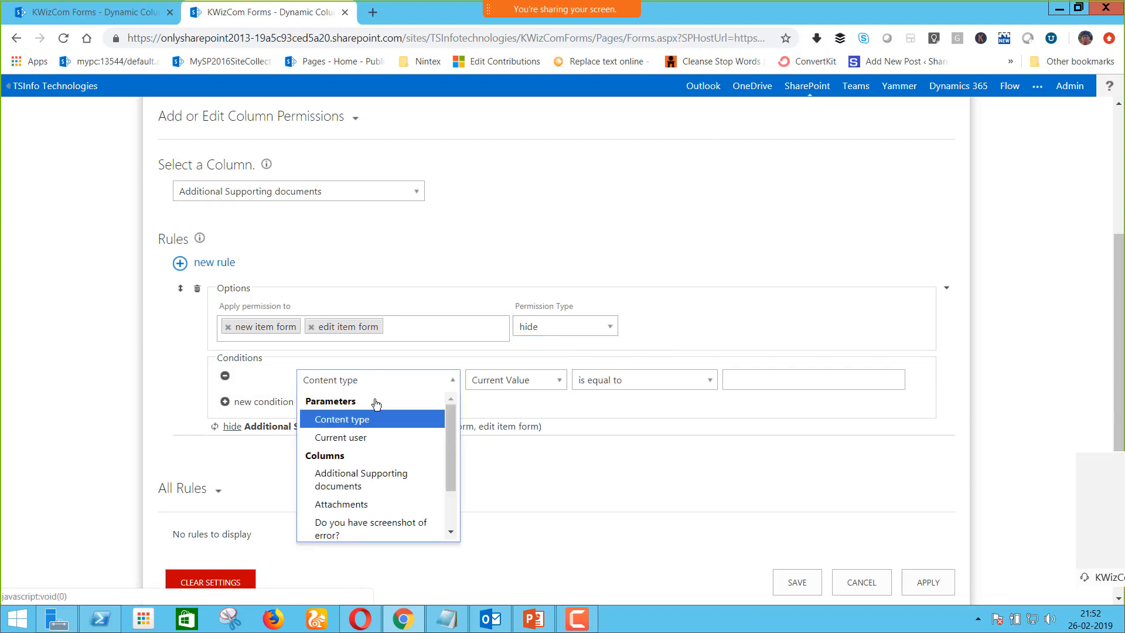
{"action": "left_click", "coordinate": [391, 524]}
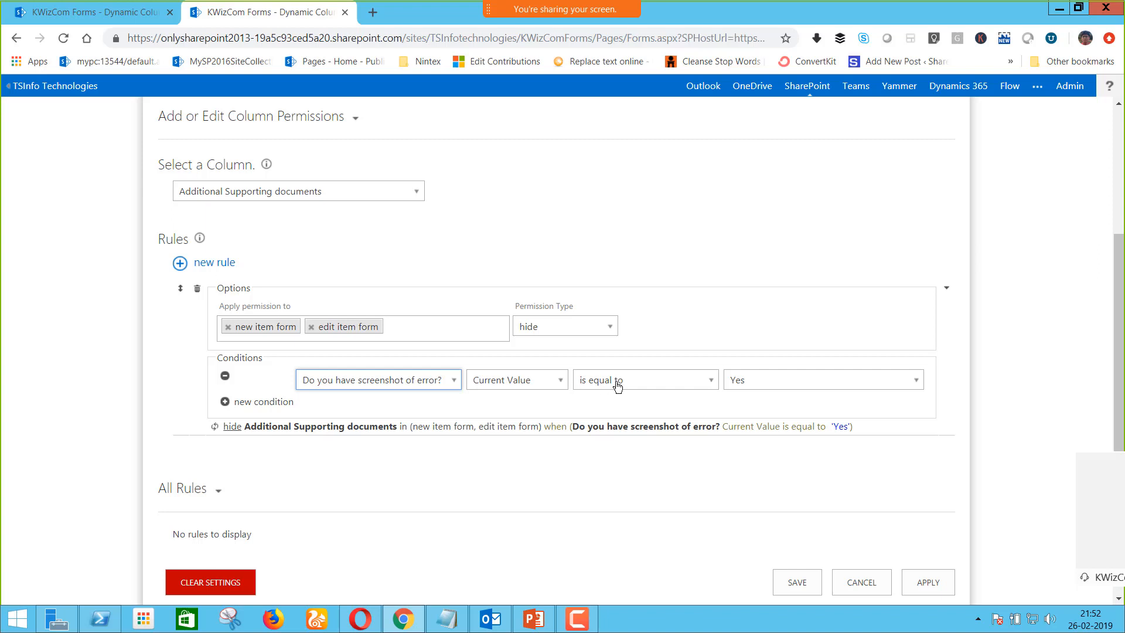
{"action": "left_click", "coordinate": [753, 389]}
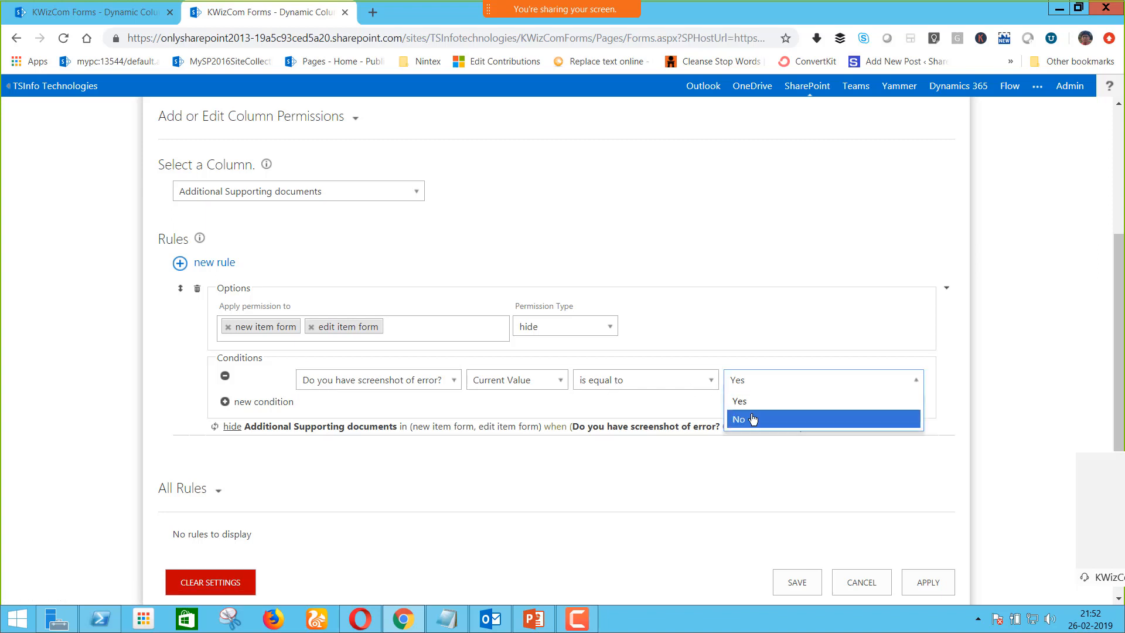
{"action": "left_click", "coordinate": [751, 419]}
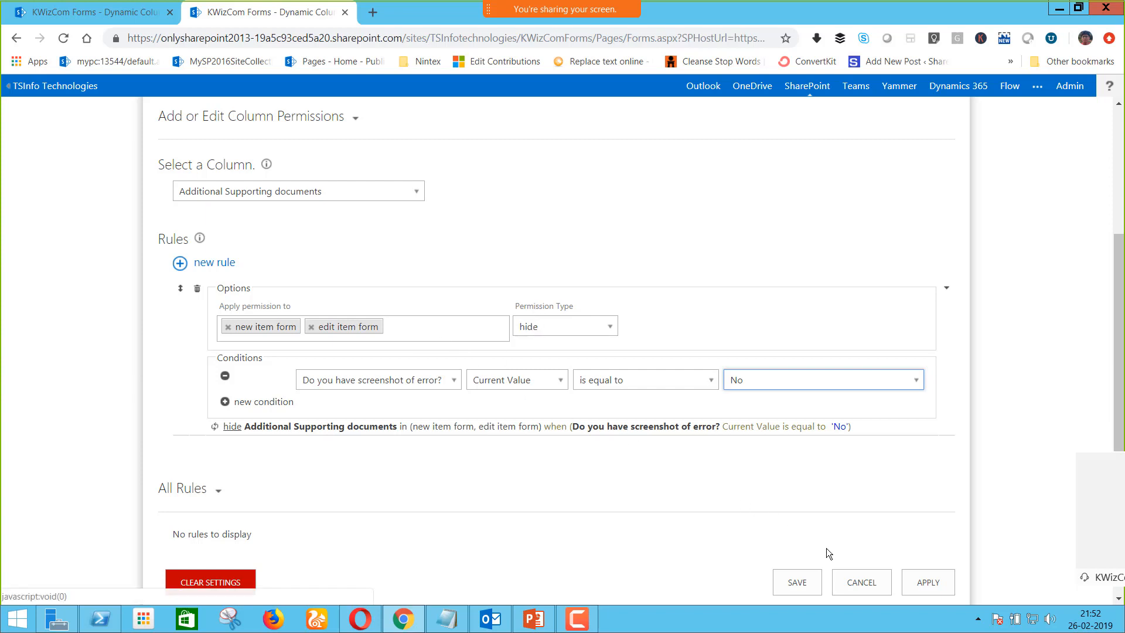
Apply the Additional Supporting documents rule and save the Dynamic Column Permissions settings
{"action": "left_click", "coordinate": [949, 587]}
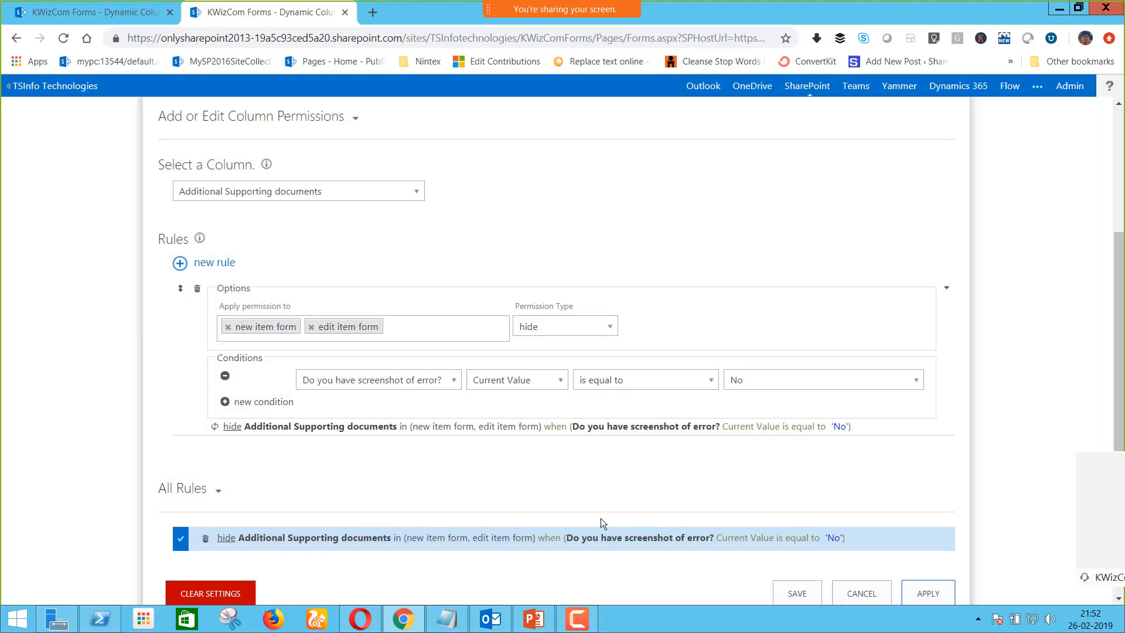
{"action": "scroll", "coordinate": [600, 518], "scroll_direction": "down", "scroll_amount": 1}
{"action": "left_click", "coordinate": [774, 553]}
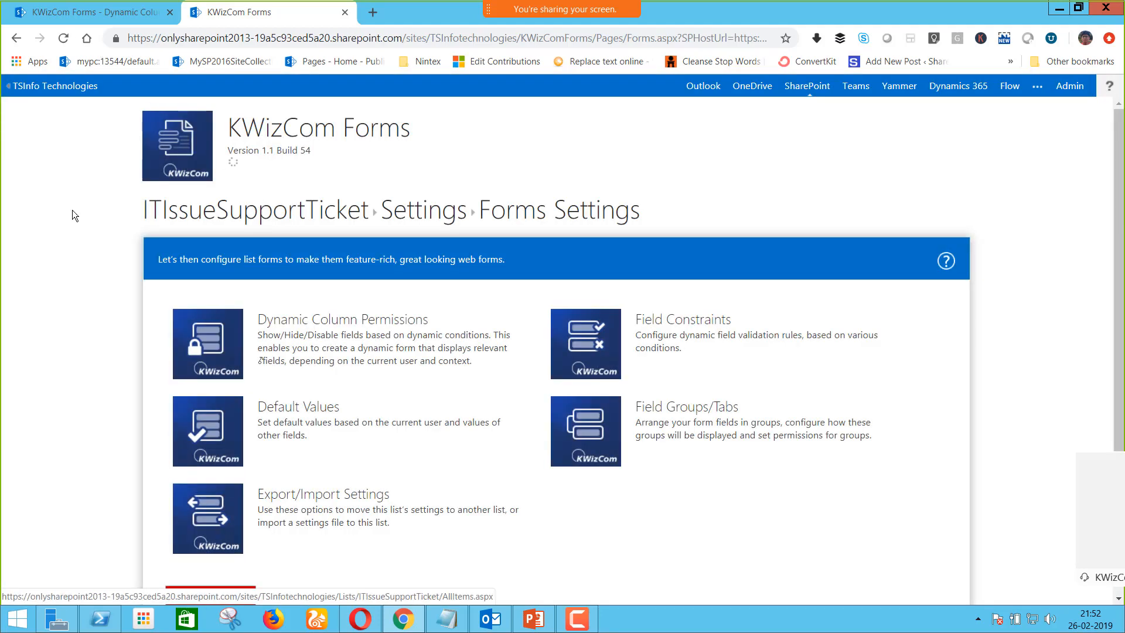
Test the rule in a new ITIssueSupportTicket item form by ticking "Do you have screenshot of error?" in the Additional Documents group
{"action": "left_click", "coordinate": [241, 218]}
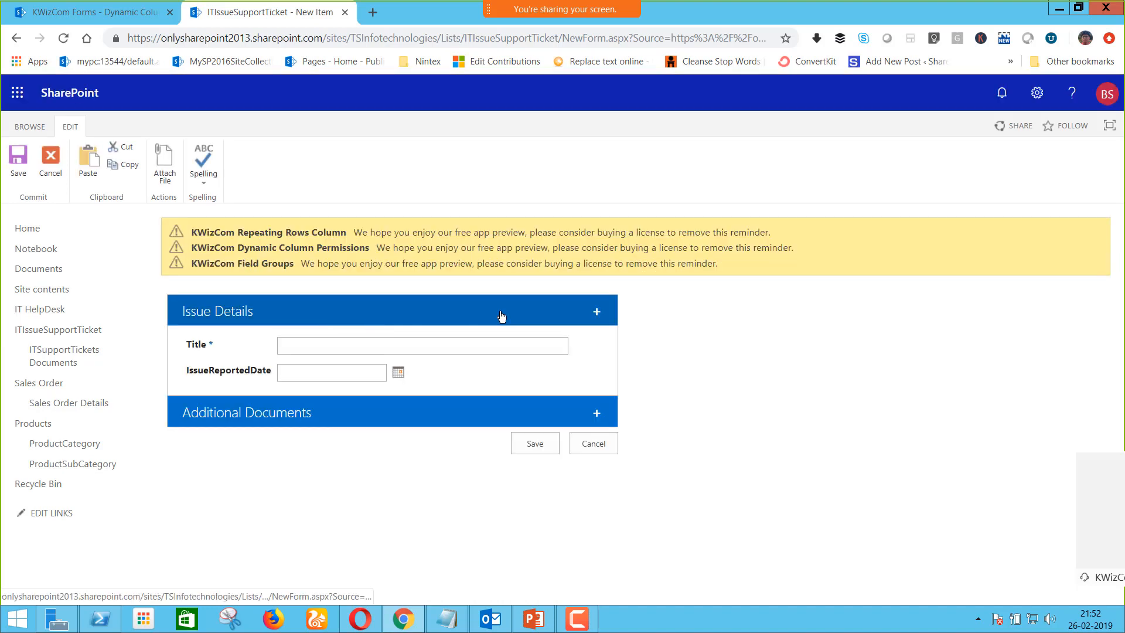
{"action": "left_click", "coordinate": [472, 417]}
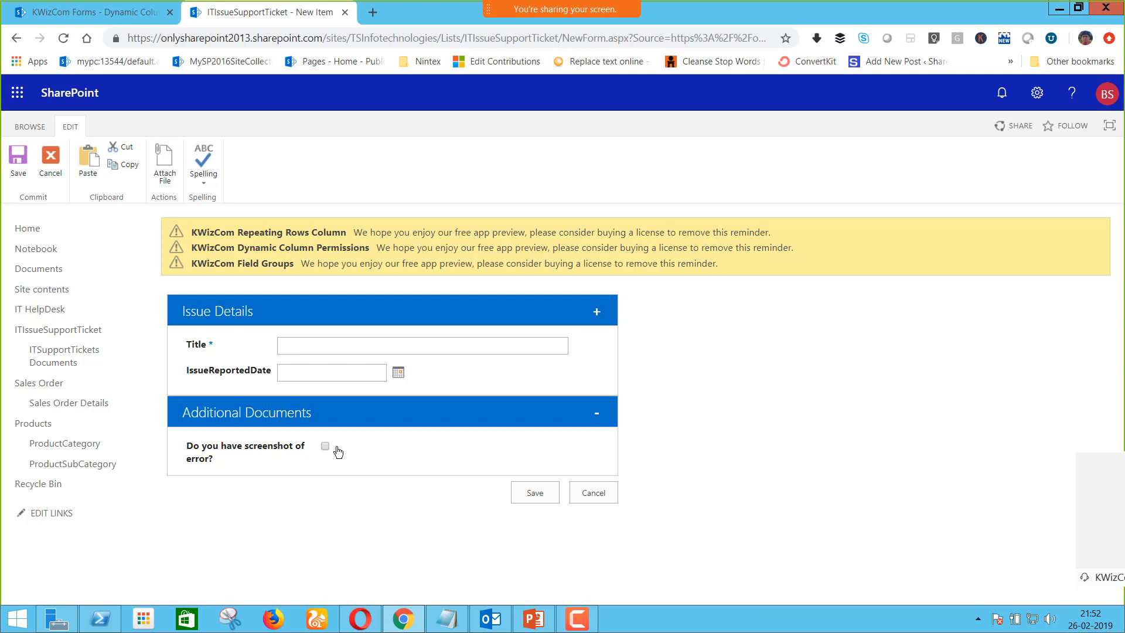
{"action": "left_click", "coordinate": [388, 451]}
{"action": "scroll", "coordinate": [331, 431], "scroll_direction": "down", "scroll_amount": 2}
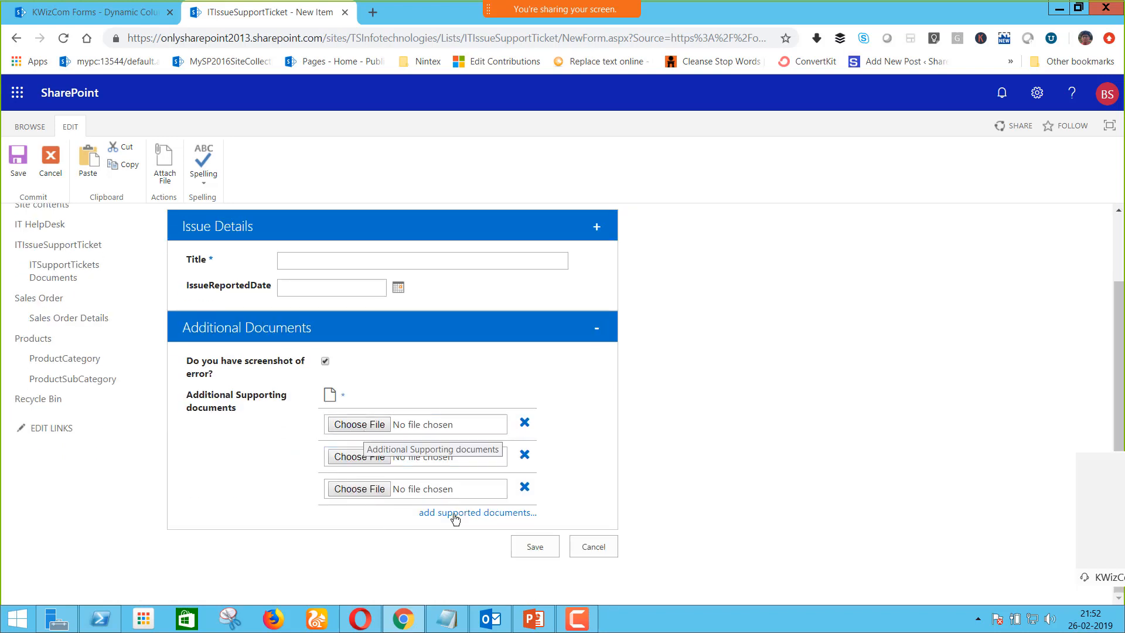
Add two more supporting document rows, and leave the new item form without saving
{"action": "left_click", "coordinate": [504, 514]}
{"action": "scroll", "coordinate": [469, 516], "scroll_direction": "down", "scroll_amount": 1}
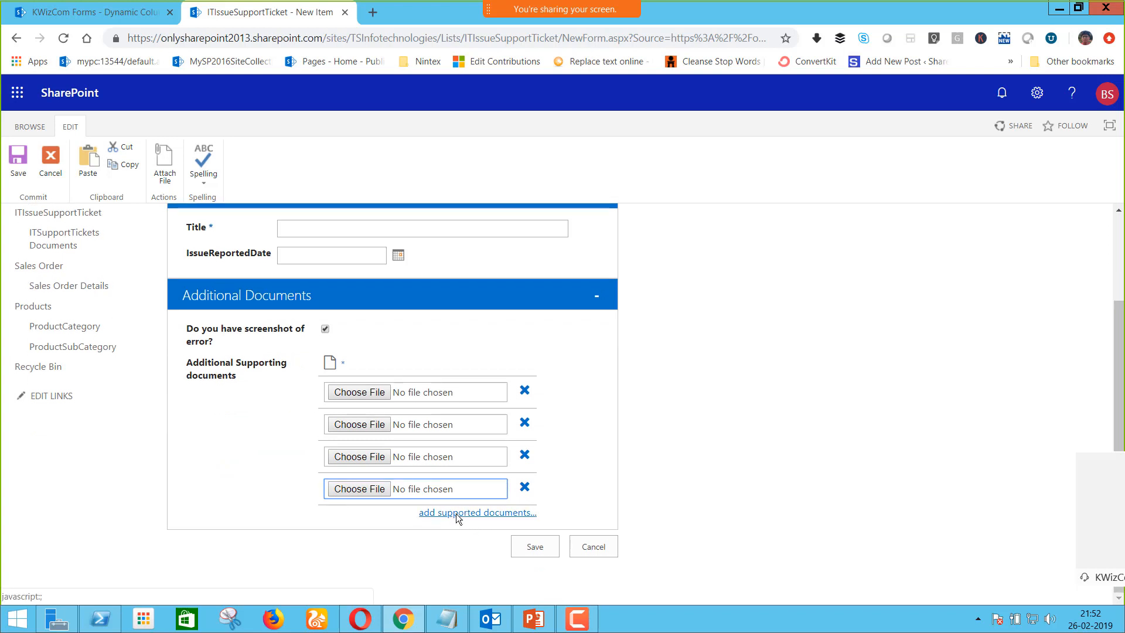
{"action": "left_click", "coordinate": [457, 513]}
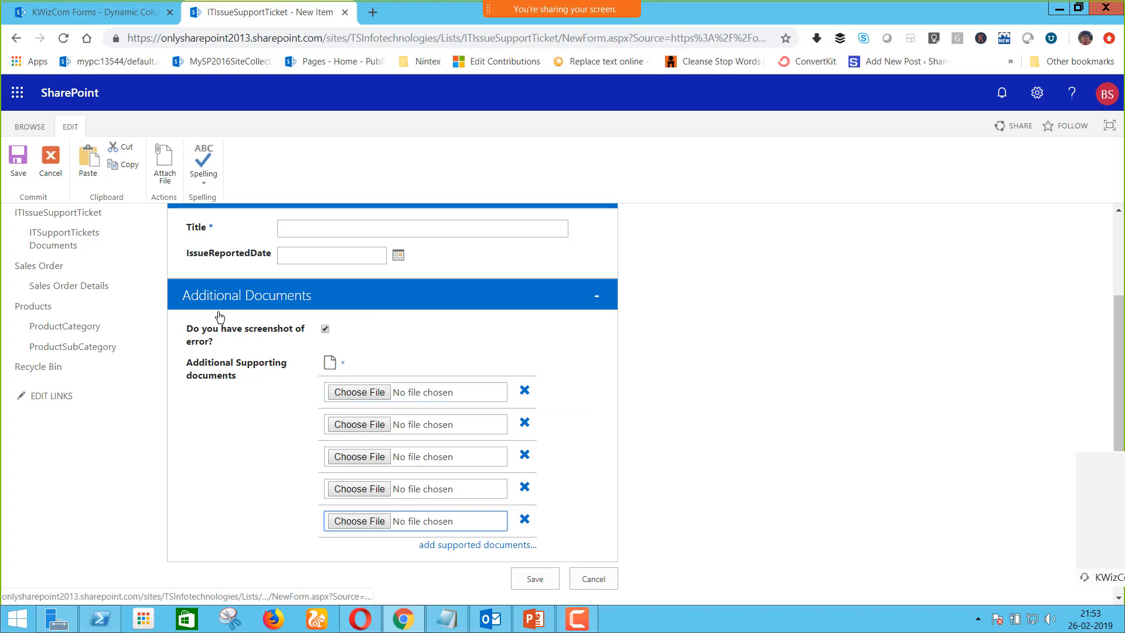
{"action": "left_click", "coordinate": [53, 165]}
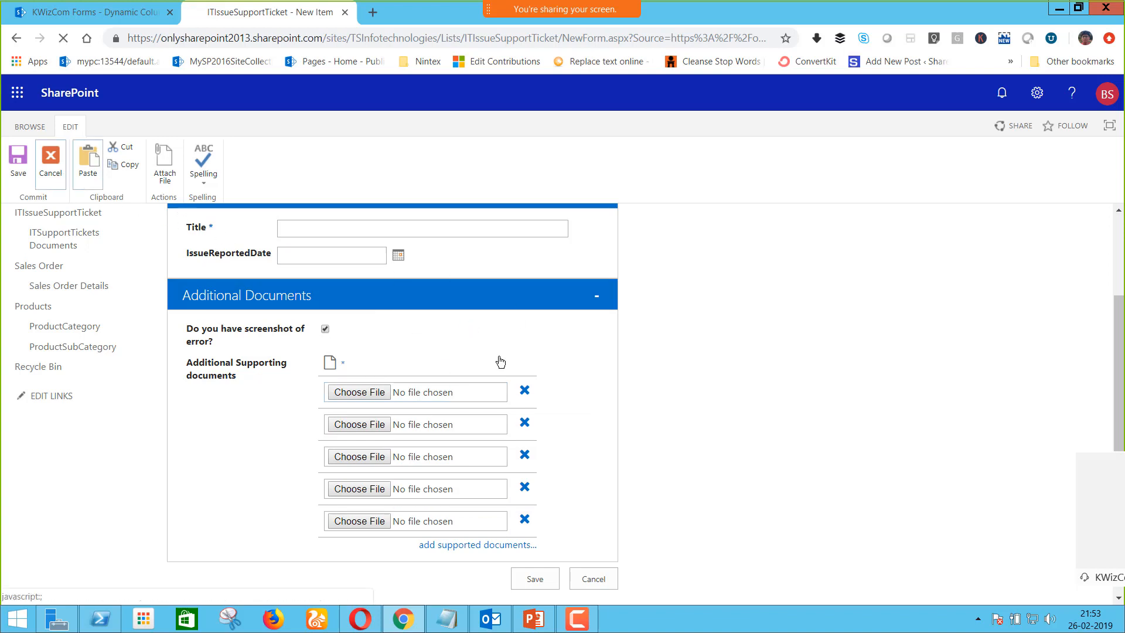
Switch to PowerPoint and view slides 9 and 10 on KWizCom Repeating Rows
{"action": "left_click", "coordinate": [534, 620]}
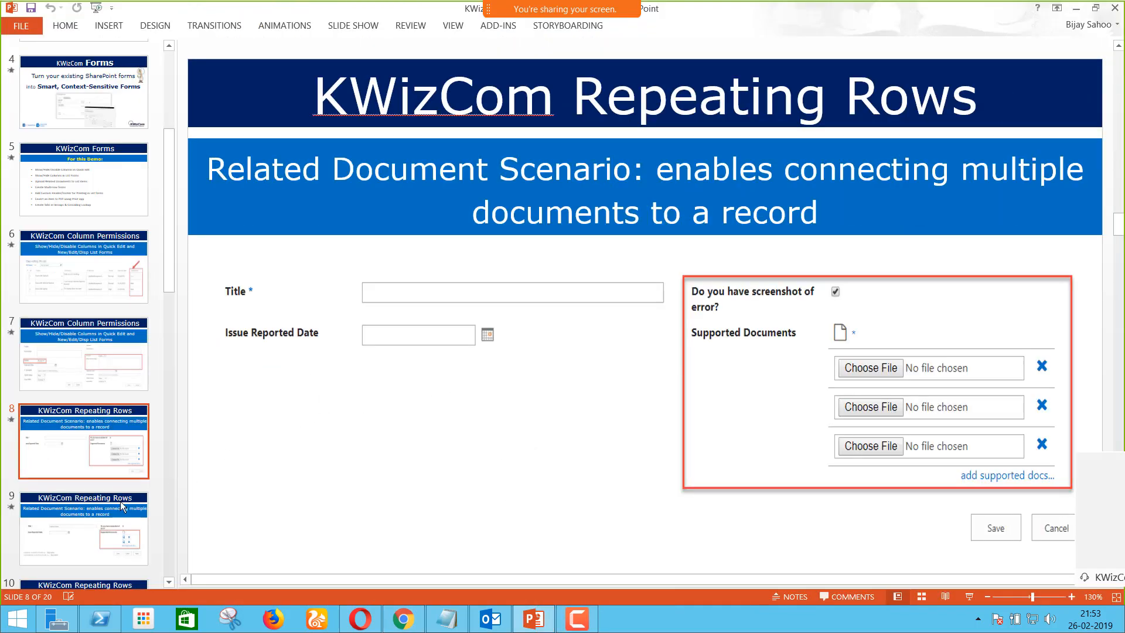
{"action": "left_click", "coordinate": [95, 529]}
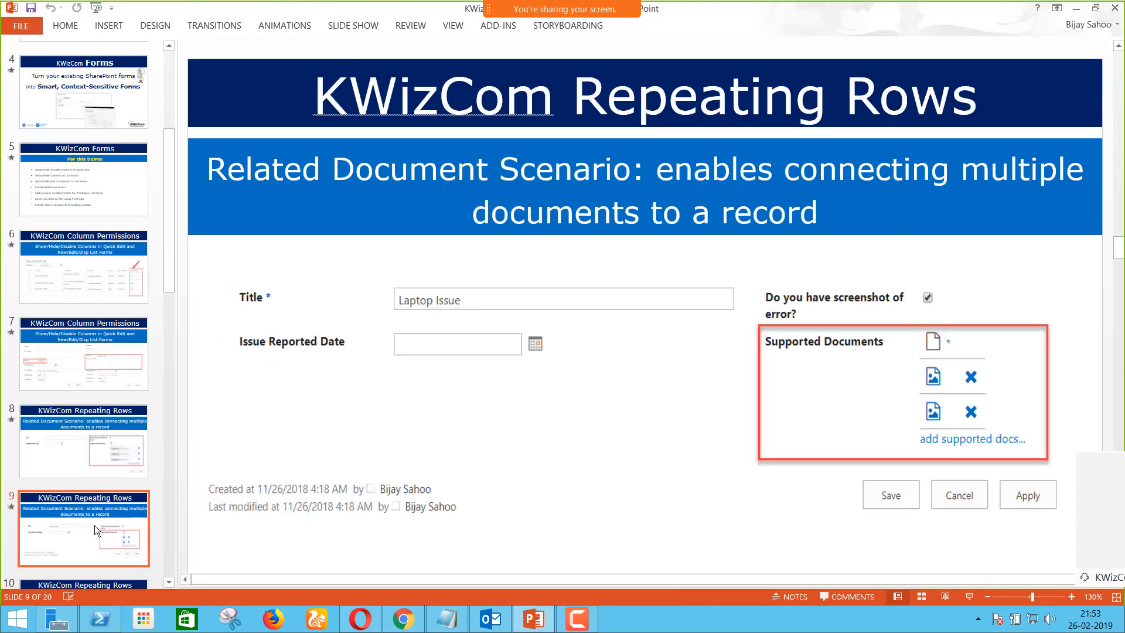
{"action": "scroll", "coordinate": [93, 525], "scroll_direction": "down", "scroll_amount": 1}
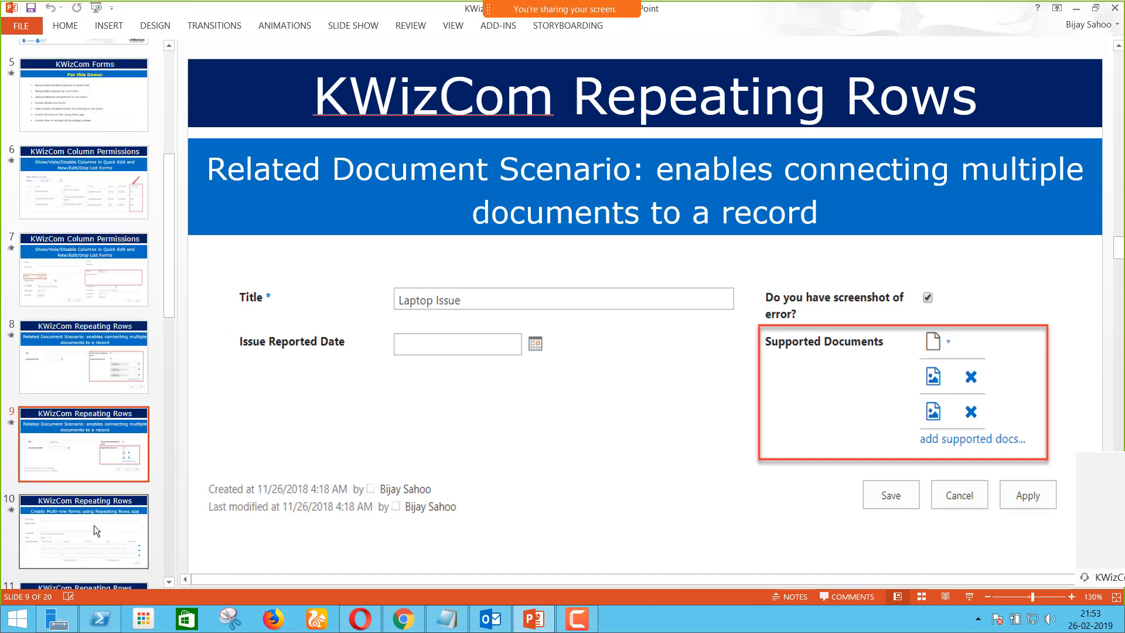
{"action": "left_click", "coordinate": [93, 526]}
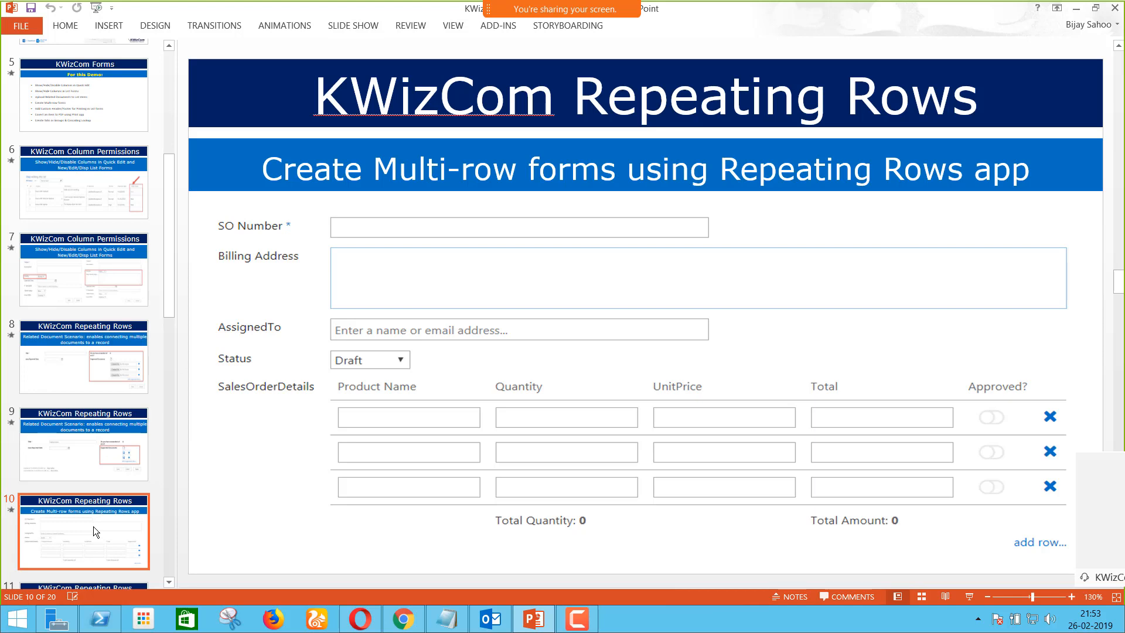
Switch back to Chrome and examine the Sales Order new item form and the columns of the Sales Order Details list
{"action": "left_click", "coordinate": [403, 619]}
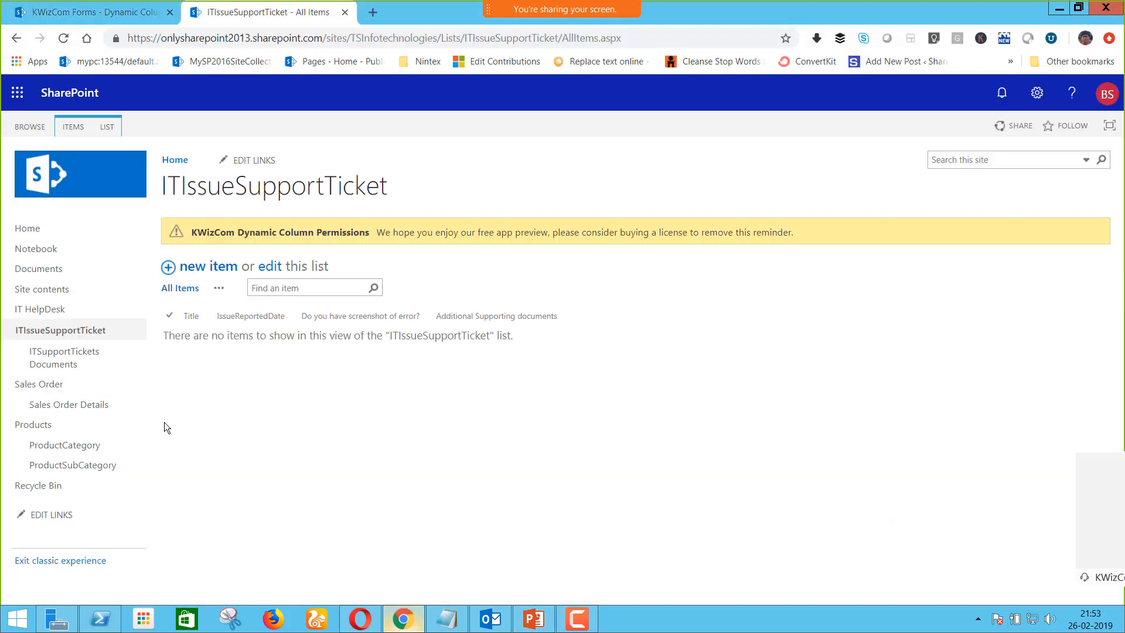
{"action": "left_click", "coordinate": [61, 390]}
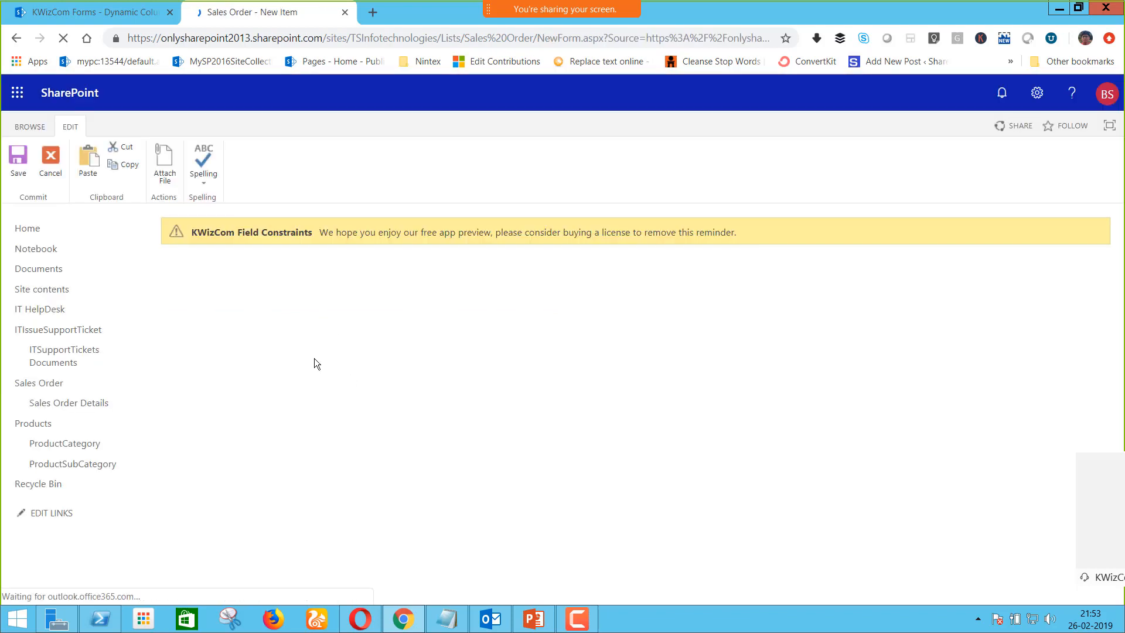
{"action": "left_click", "coordinate": [80, 407]}
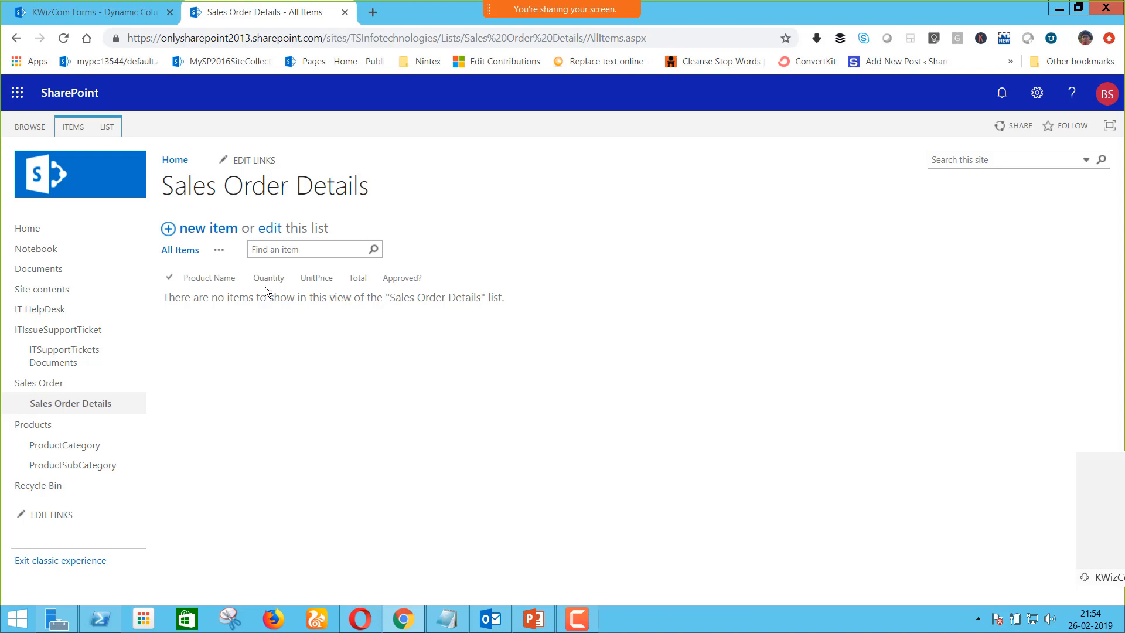
Open the Repeating Rows settings in KWizCom Forms for the Sales Order list
{"action": "left_click", "coordinate": [37, 390]}
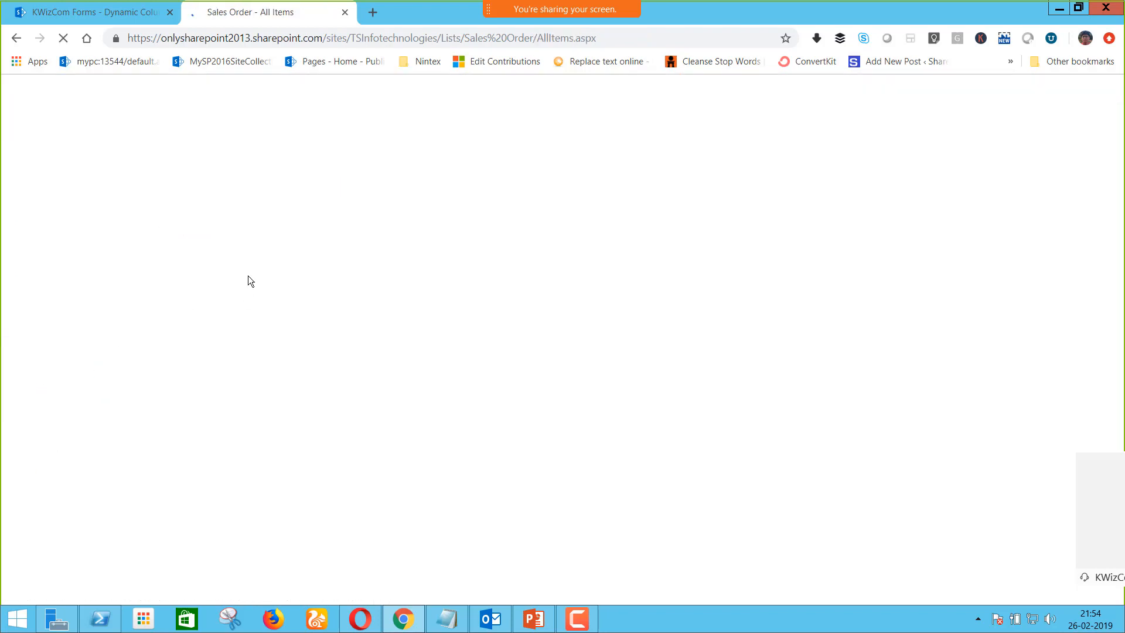
{"action": "left_click", "coordinate": [109, 126]}
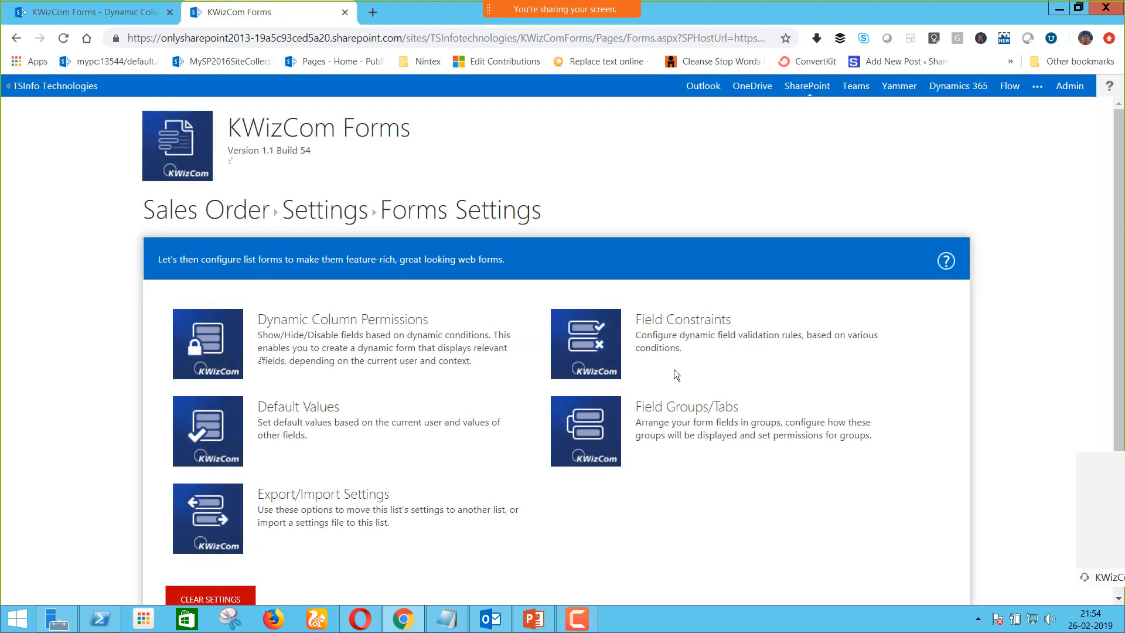
{"action": "scroll", "coordinate": [670, 461], "scroll_direction": "down", "scroll_amount": 1}
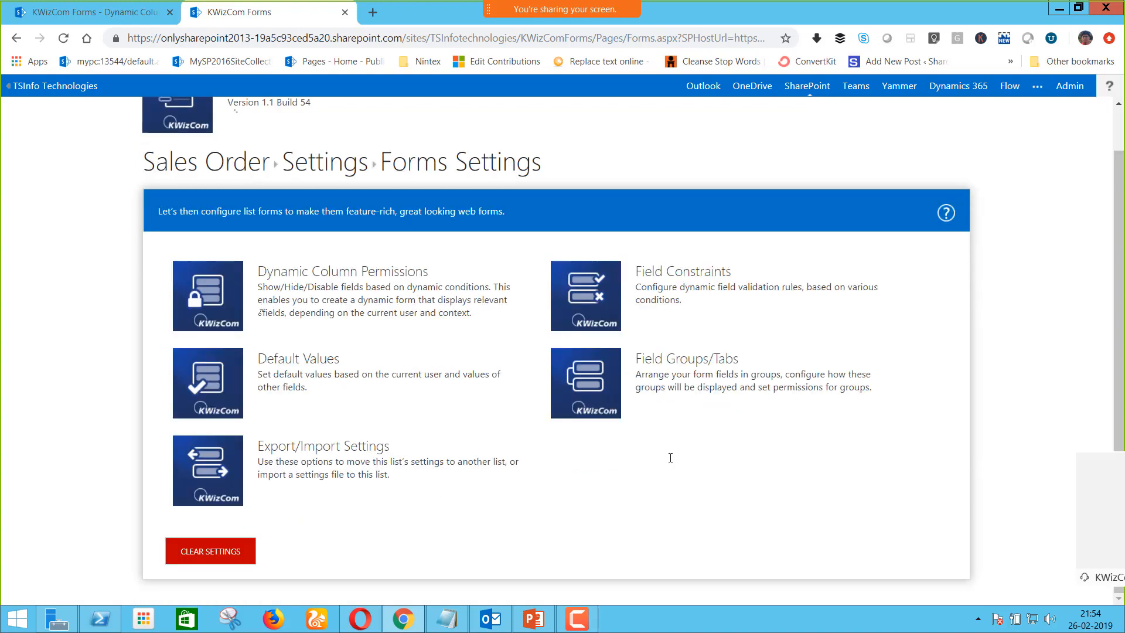
{"action": "scroll", "coordinate": [667, 461], "scroll_direction": "down", "scroll_amount": 3}
{"action": "scroll", "coordinate": [667, 457], "scroll_direction": "down", "scroll_amount": 1}
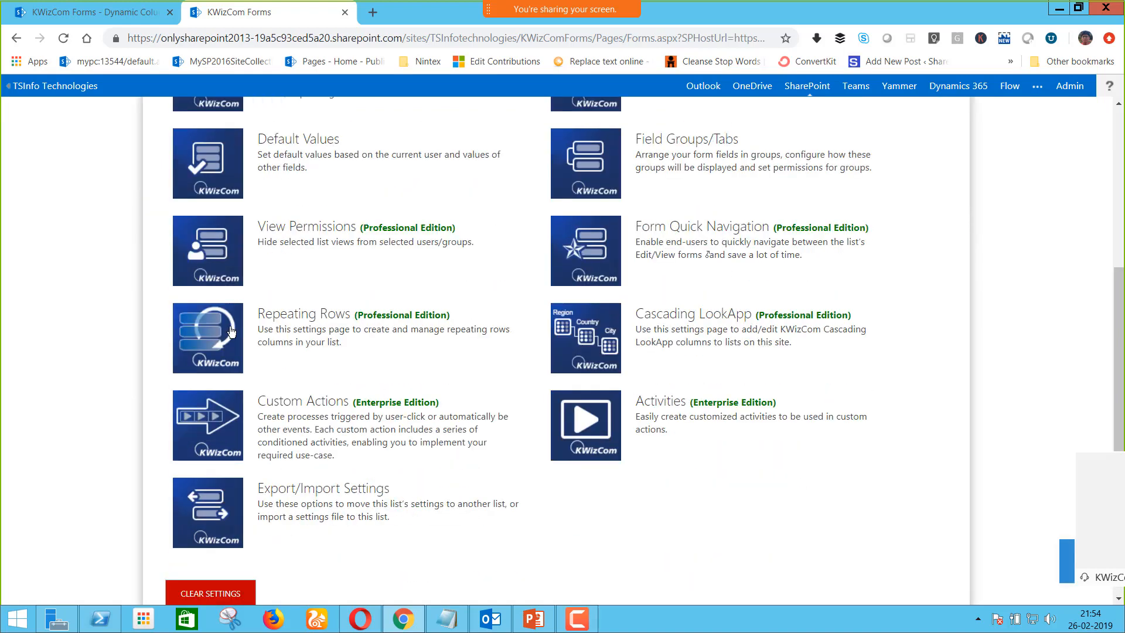
{"action": "left_click", "coordinate": [217, 342]}
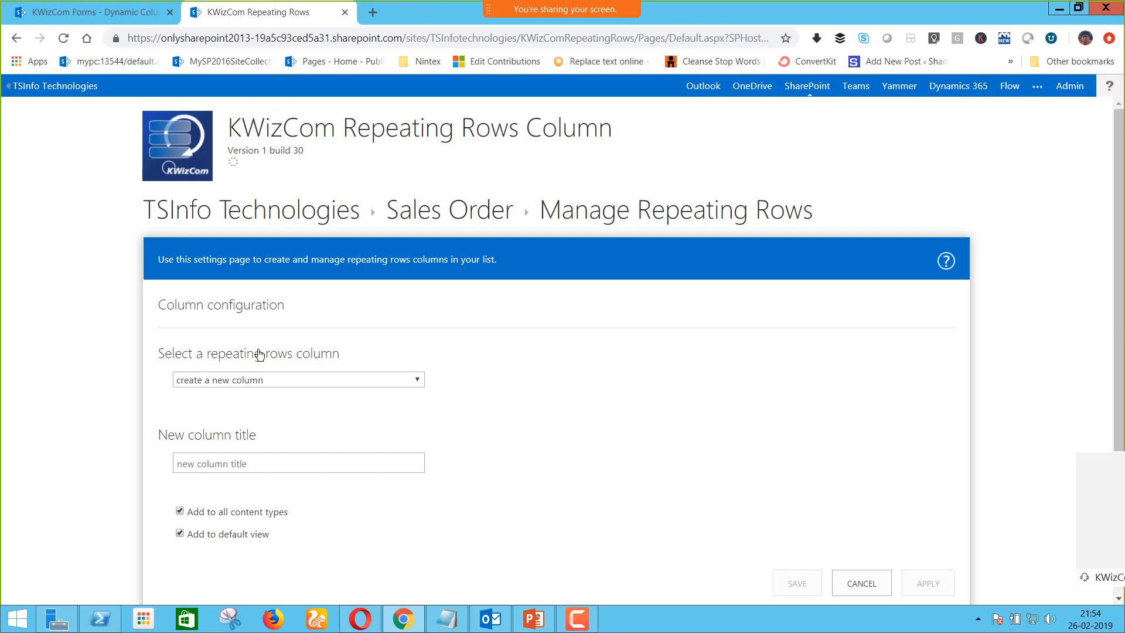
Start a new repeating rows column titled Sales Order Details
{"action": "left_click", "coordinate": [318, 380]}
{"action": "left_click", "coordinate": [565, 378]}
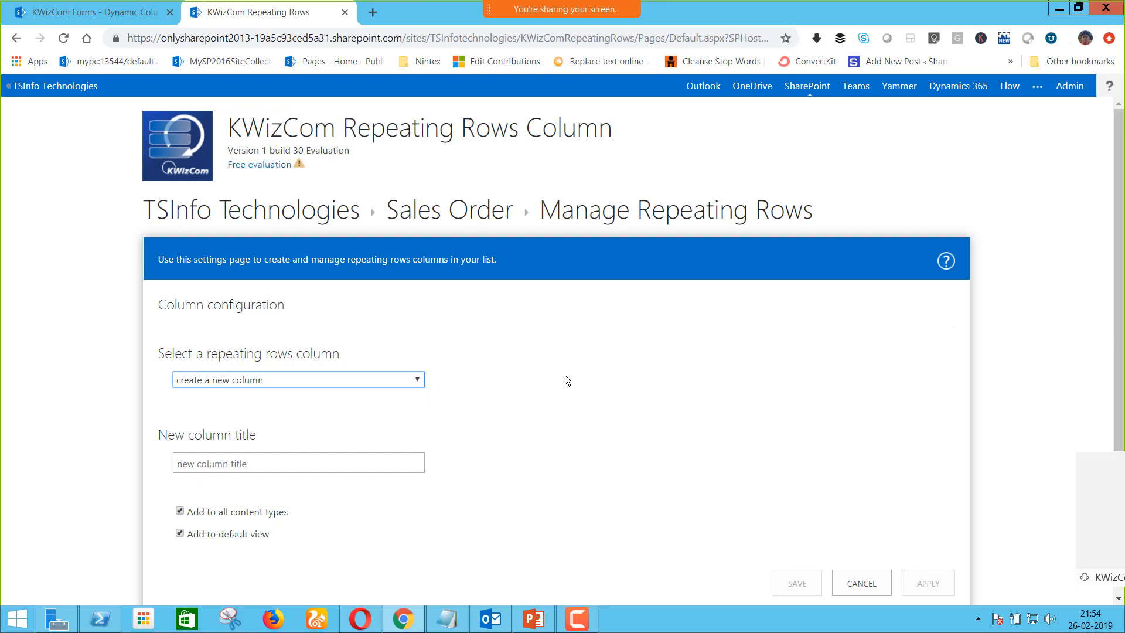
{"action": "scroll", "coordinate": [565, 378], "scroll_direction": "down", "scroll_amount": 1}
{"action": "left_click", "coordinate": [305, 428]}
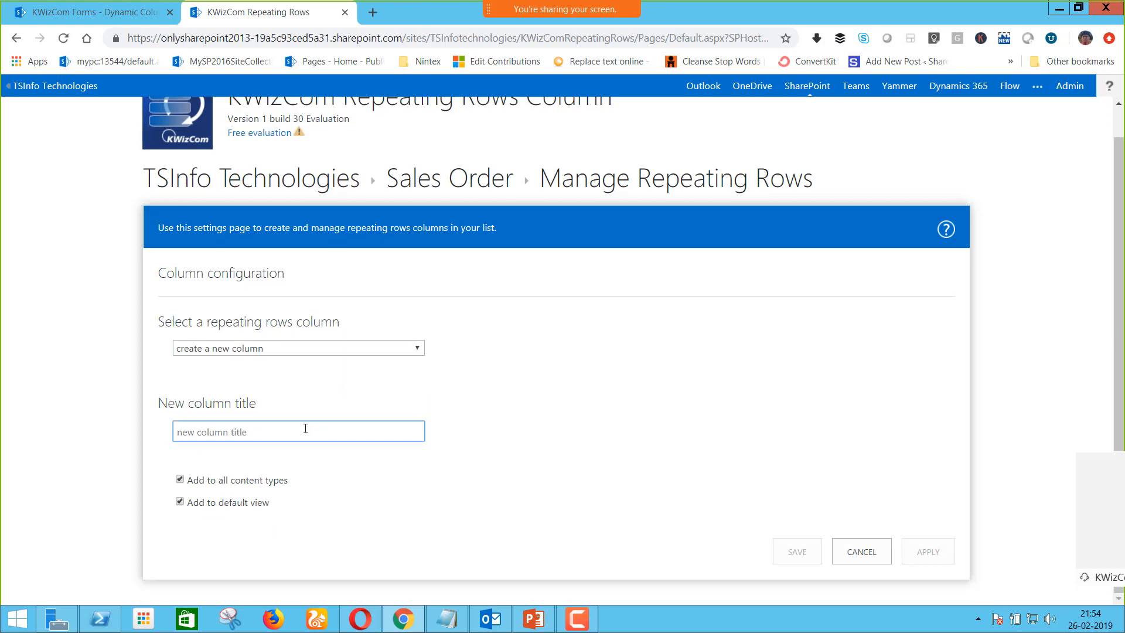
{"action": "type", "text": "Sales "}
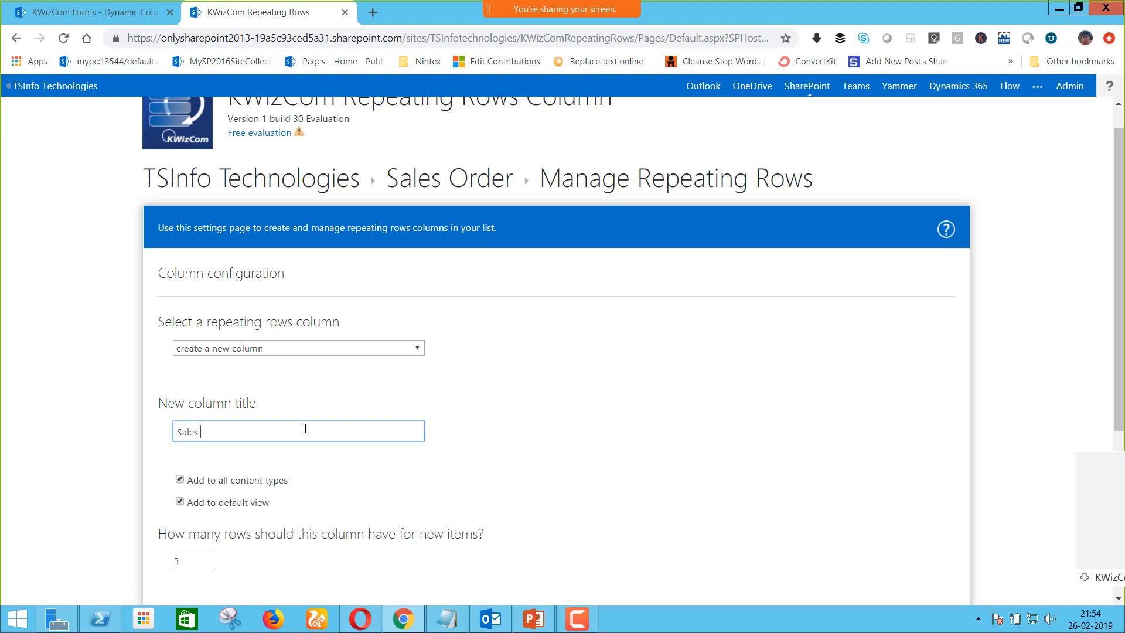
{"action": "type", "text": "Order Details"}
{"action": "left_click", "coordinate": [449, 533]}
Choose the Sales Order Details list as the target list that stores the column's rows
{"action": "scroll", "coordinate": [450, 534], "scroll_direction": "down", "scroll_amount": 4}
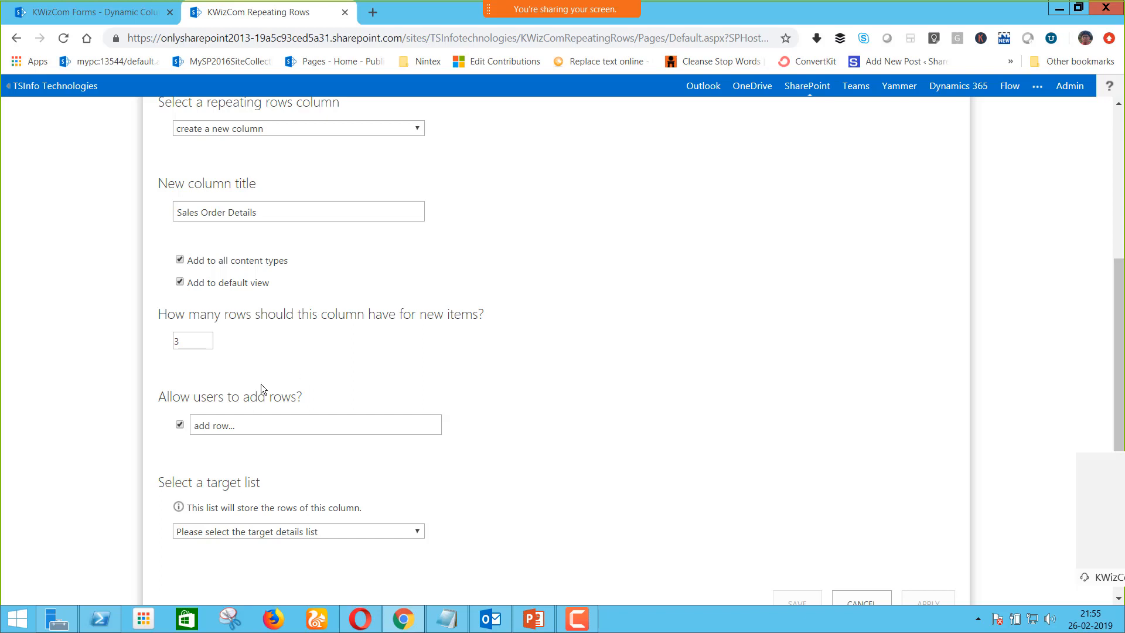
{"action": "scroll", "coordinate": [304, 513], "scroll_direction": "down", "scroll_amount": 1}
{"action": "left_click", "coordinate": [309, 479]}
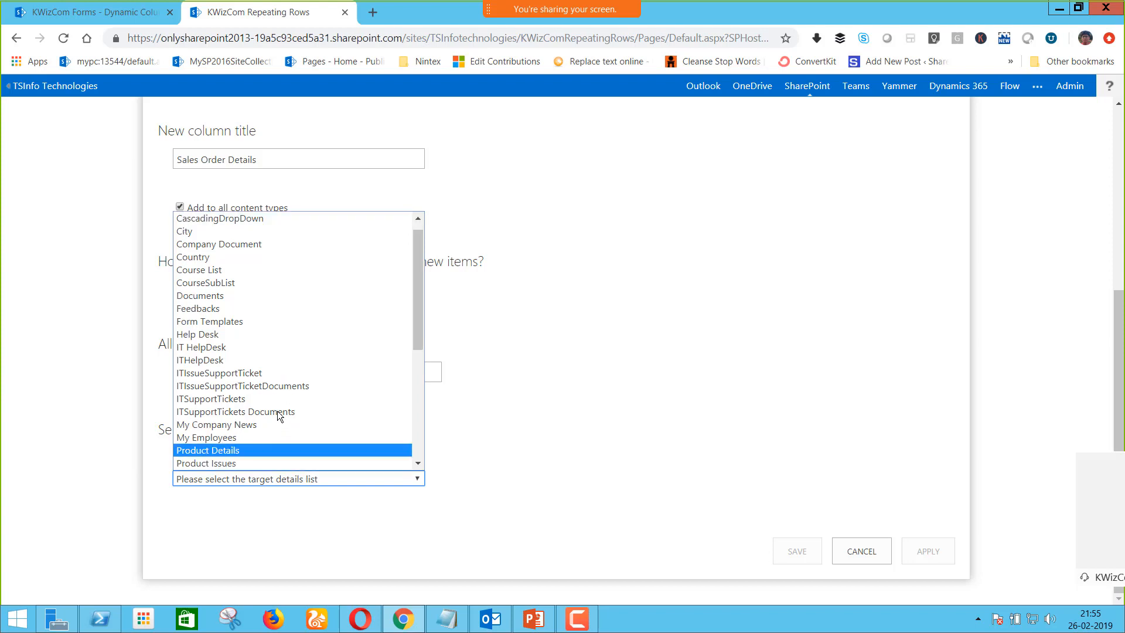
{"action": "scroll", "coordinate": [275, 411], "scroll_direction": "down", "scroll_amount": 6}
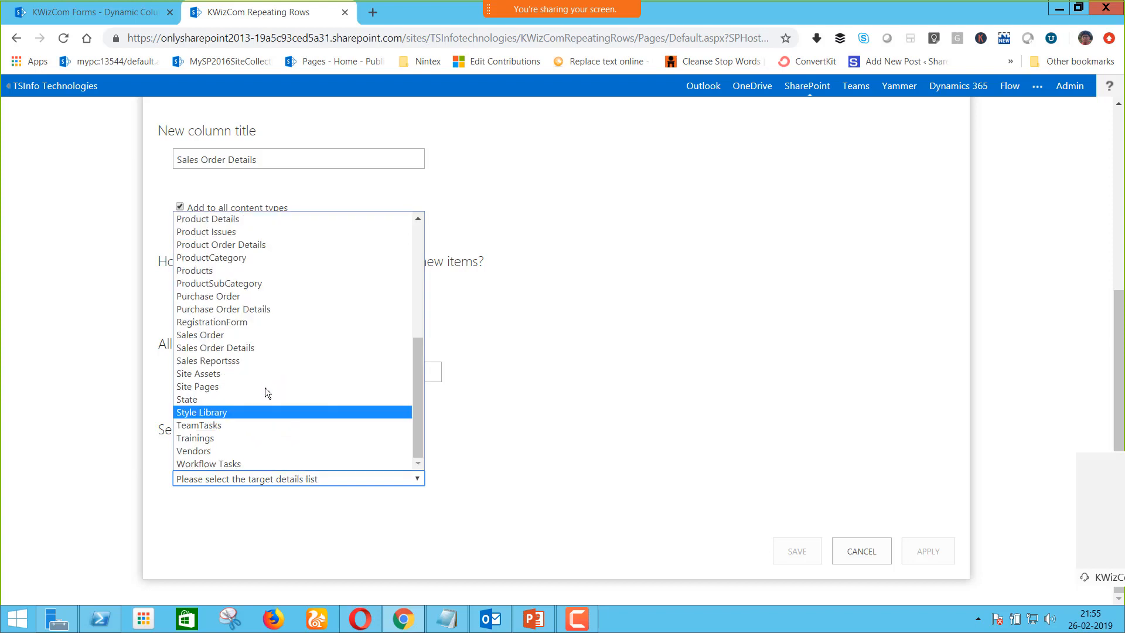
{"action": "left_click", "coordinate": [261, 348]}
Select Product Name, Quantity, UnitPrice, Total and Approved? as the columns to see in the repeating rows
{"action": "scroll", "coordinate": [537, 479], "scroll_direction": "down", "scroll_amount": 2}
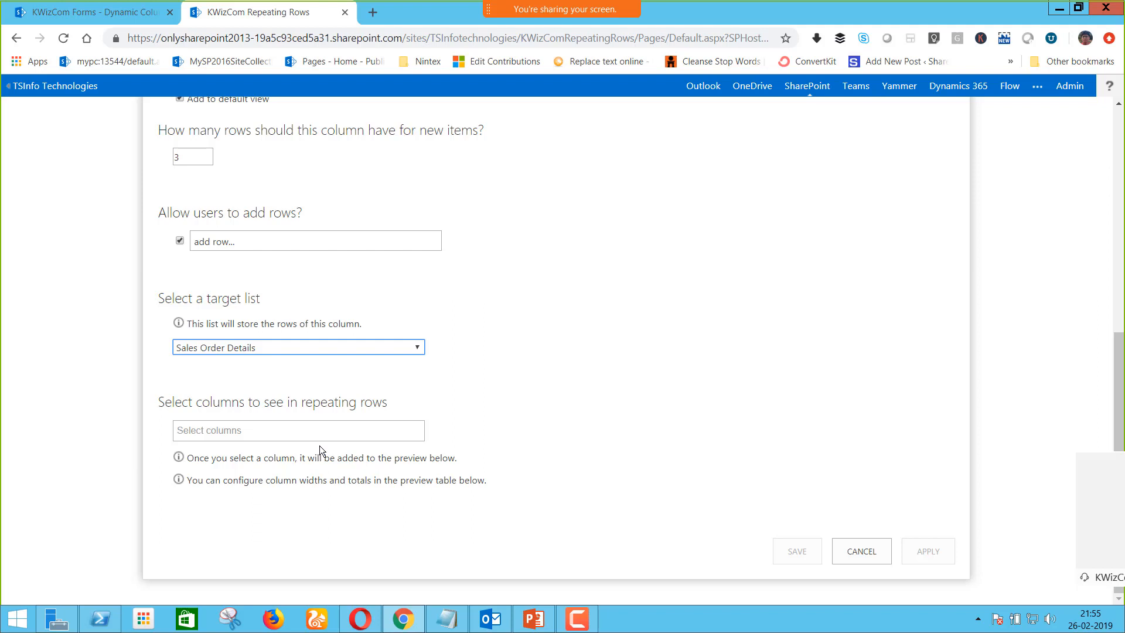
{"action": "left_click", "coordinate": [265, 435]}
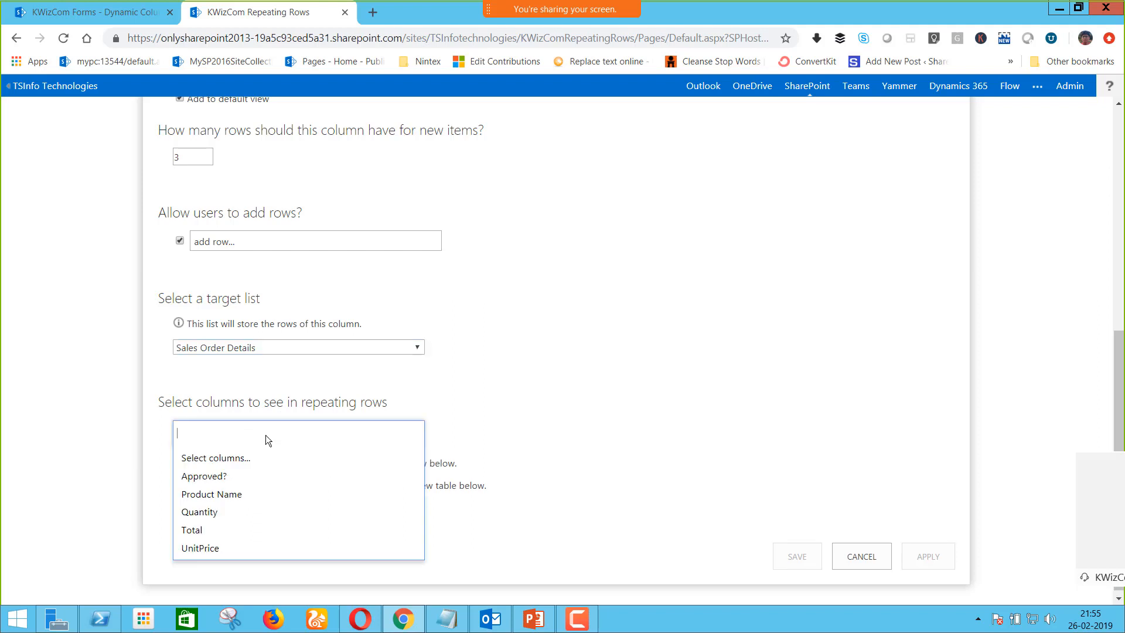
{"action": "left_click", "coordinate": [258, 499]}
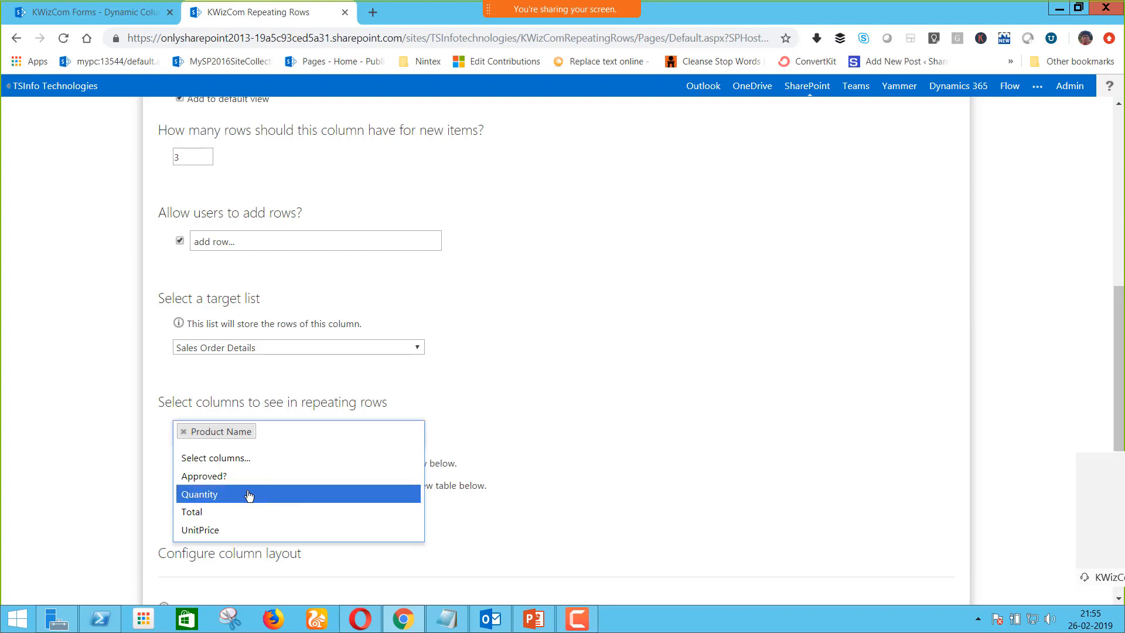
{"action": "left_click", "coordinate": [247, 496]}
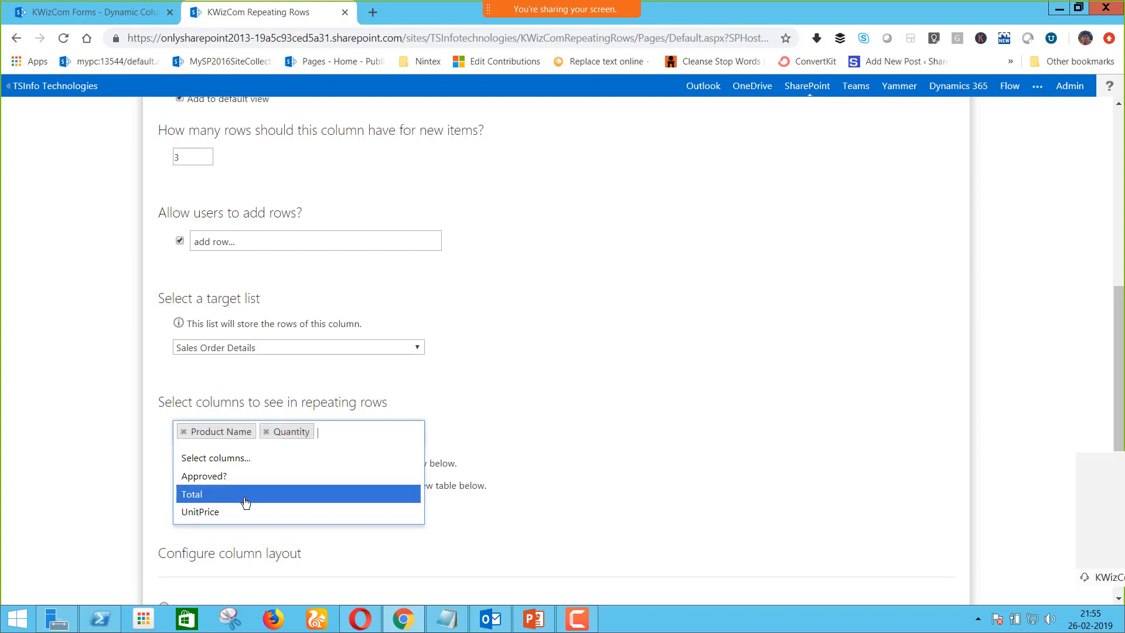
{"action": "left_click", "coordinate": [237, 508]}
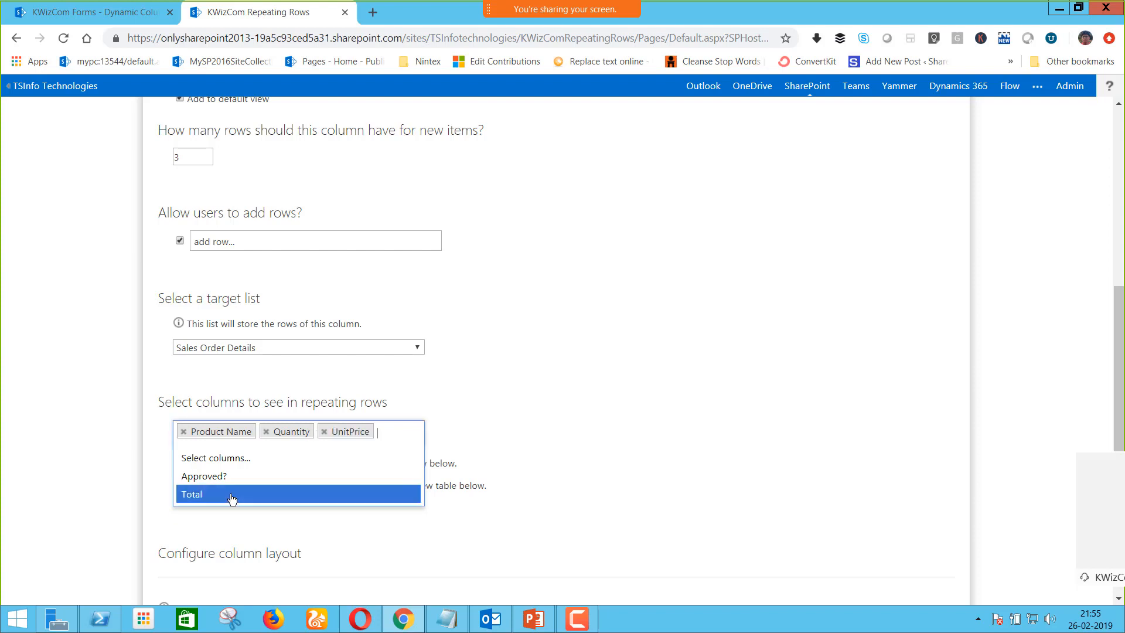
{"action": "left_click", "coordinate": [234, 497]}
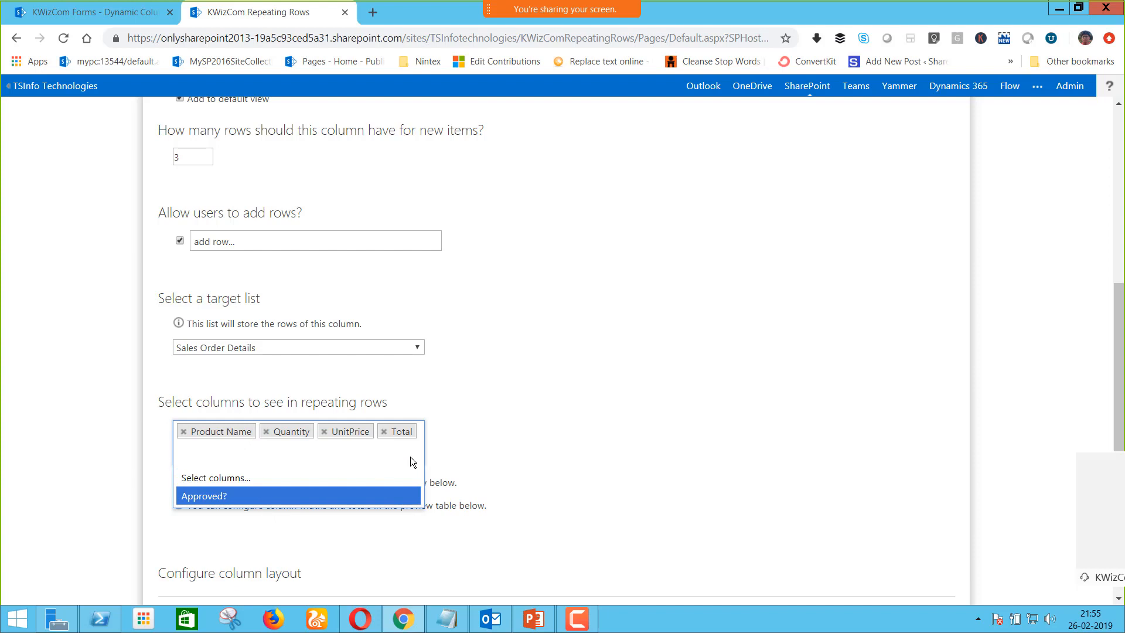
{"action": "key", "text": "Return"}
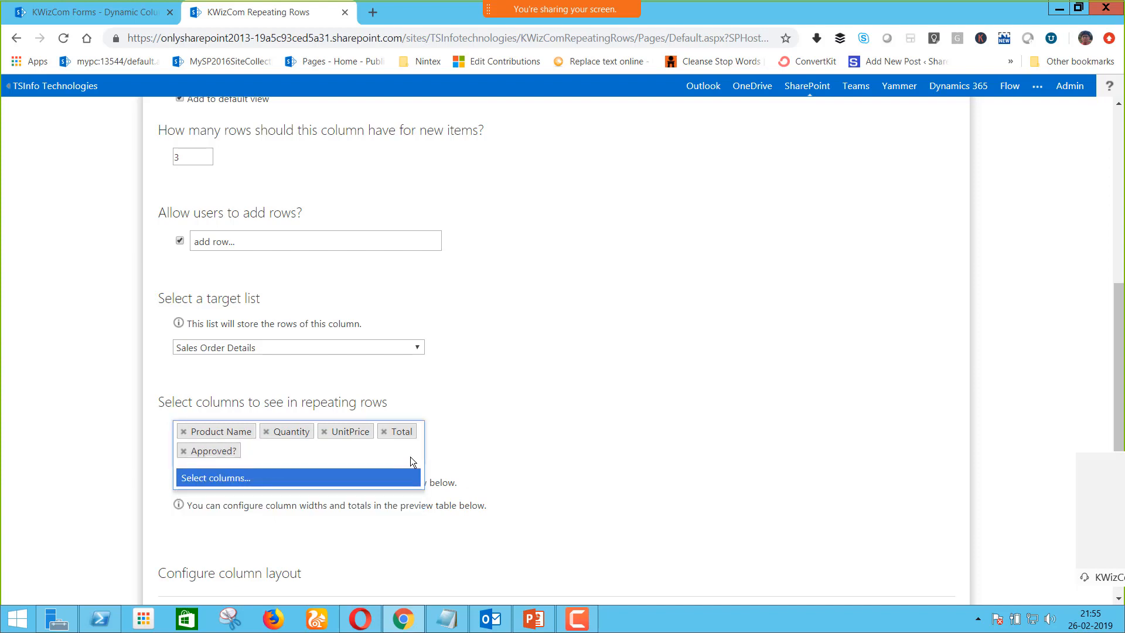
In the repeating rows column layout, set the totals function of the Quantity column to Sum
{"action": "left_click", "coordinate": [592, 424]}
{"action": "scroll", "coordinate": [578, 513], "scroll_direction": "down", "scroll_amount": 2}
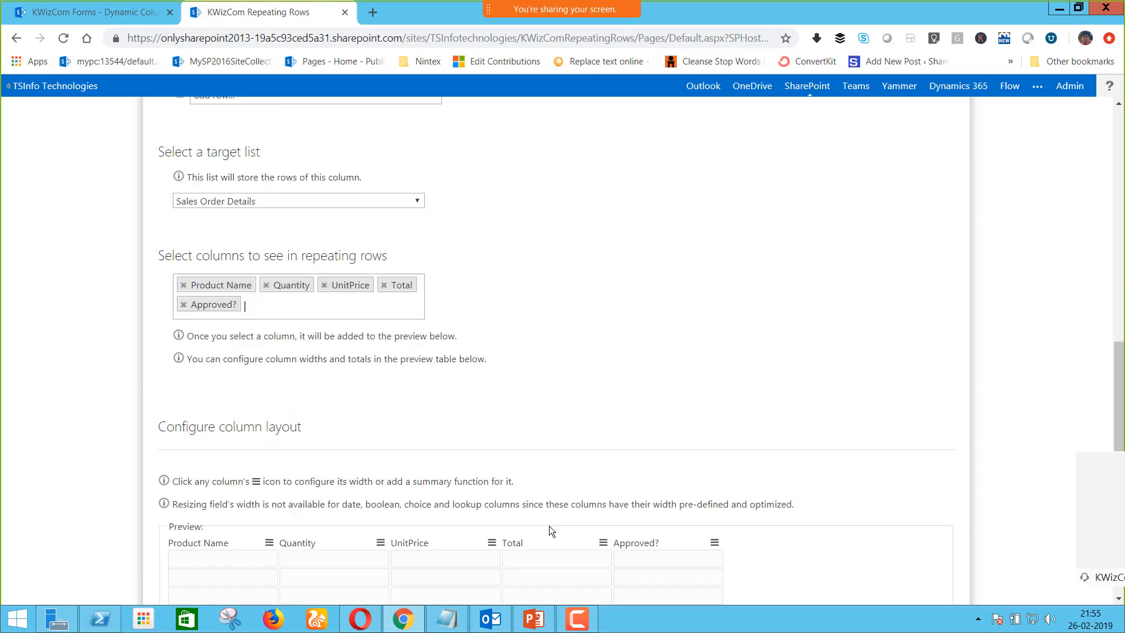
{"action": "scroll", "coordinate": [525, 526], "scroll_direction": "down", "scroll_amount": 2}
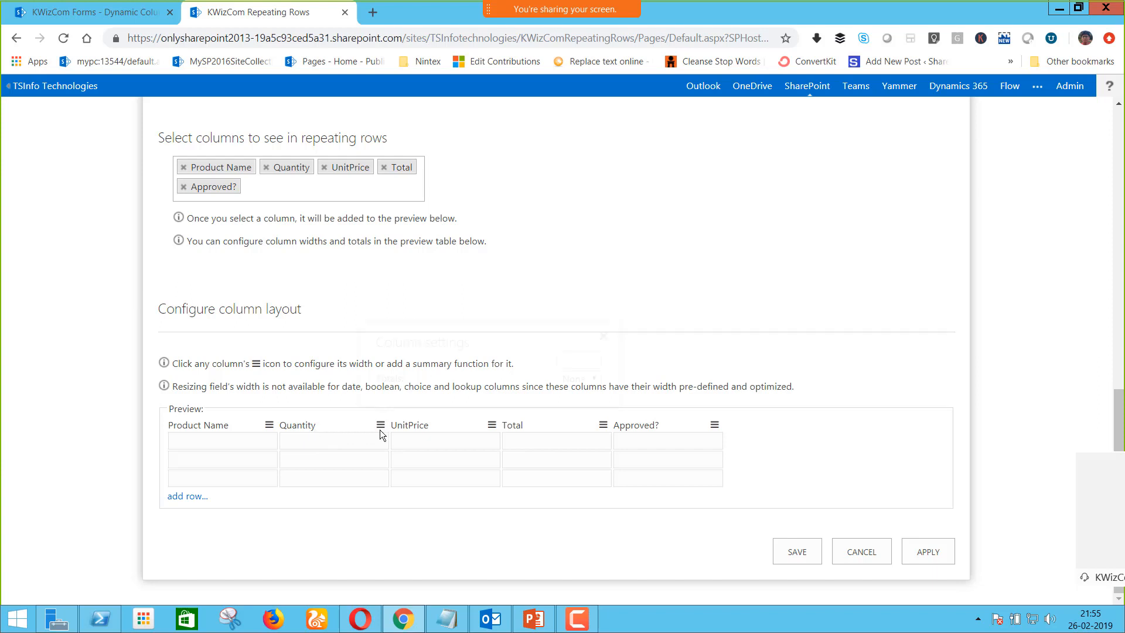
{"action": "left_click", "coordinate": [582, 380]}
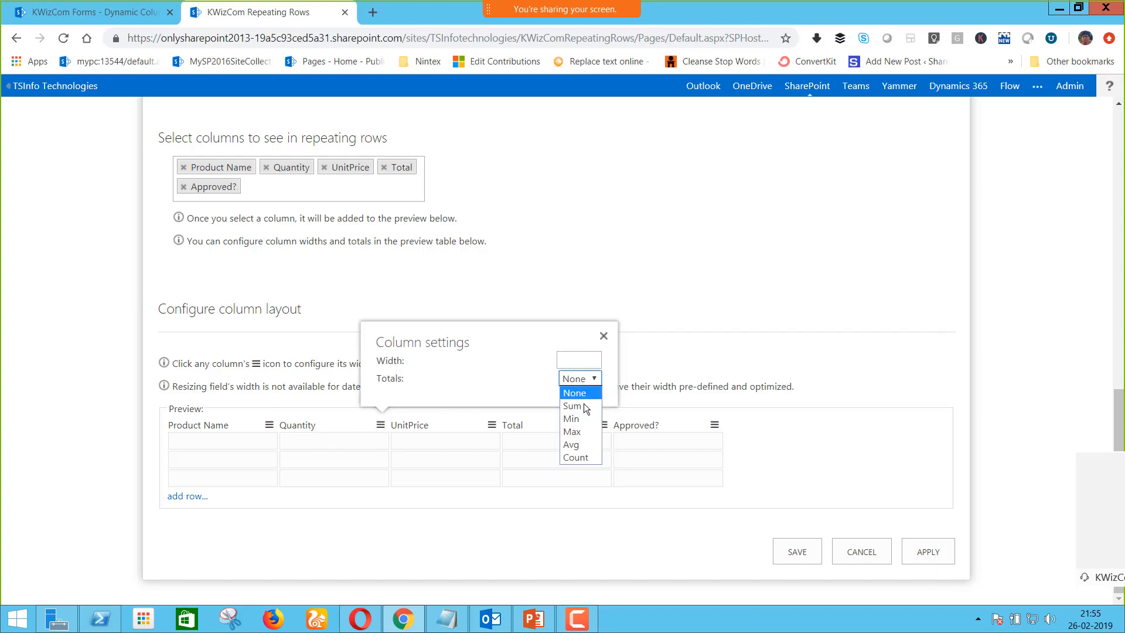
{"action": "left_click", "coordinate": [584, 404]}
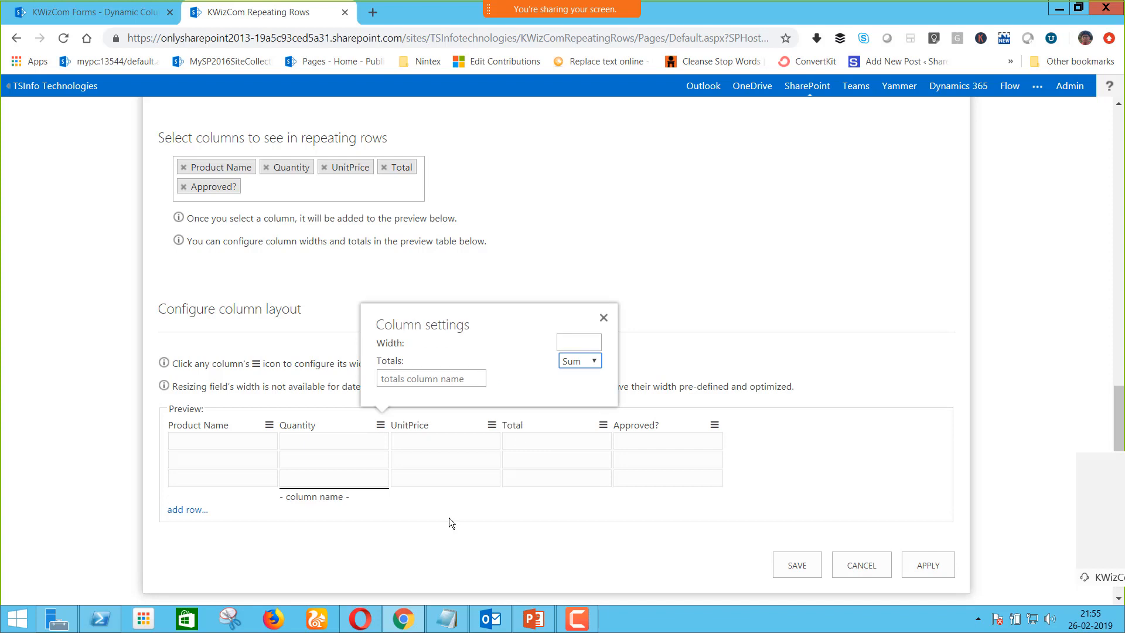
{"action": "left_click", "coordinate": [578, 340]}
Name the Quantity column's totals "Total Quantity" and close its column settings
{"action": "left_click", "coordinate": [475, 384]}
{"action": "type", "text": "To"}
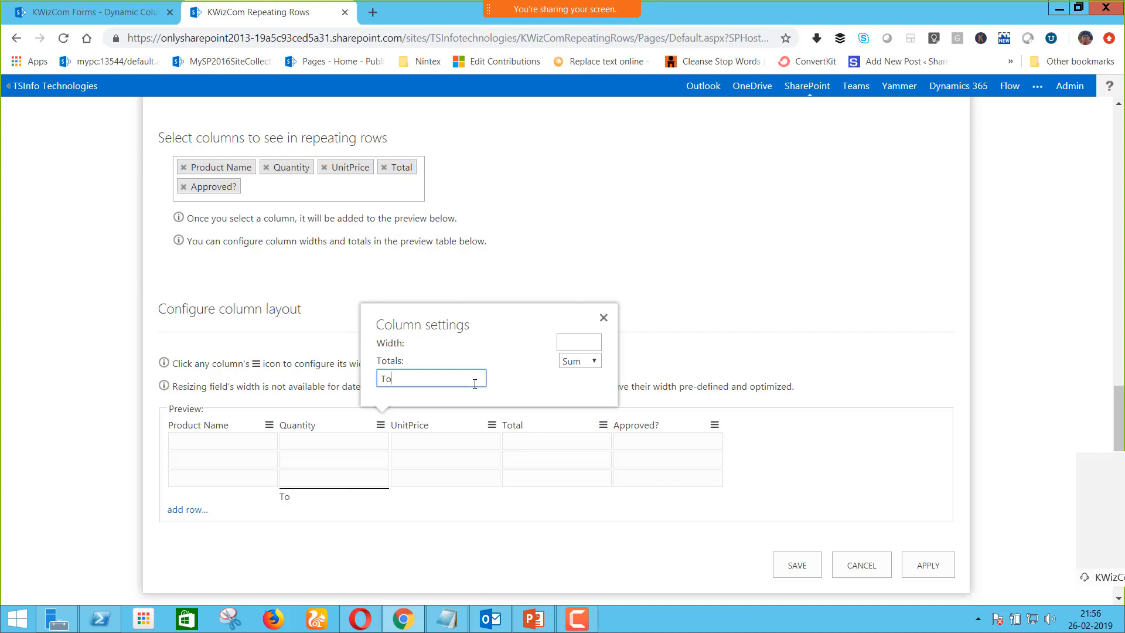
{"action": "type", "text": "tal Qy"}
{"action": "type", "text": "uanti"}
{"action": "type", "text": "ty"}
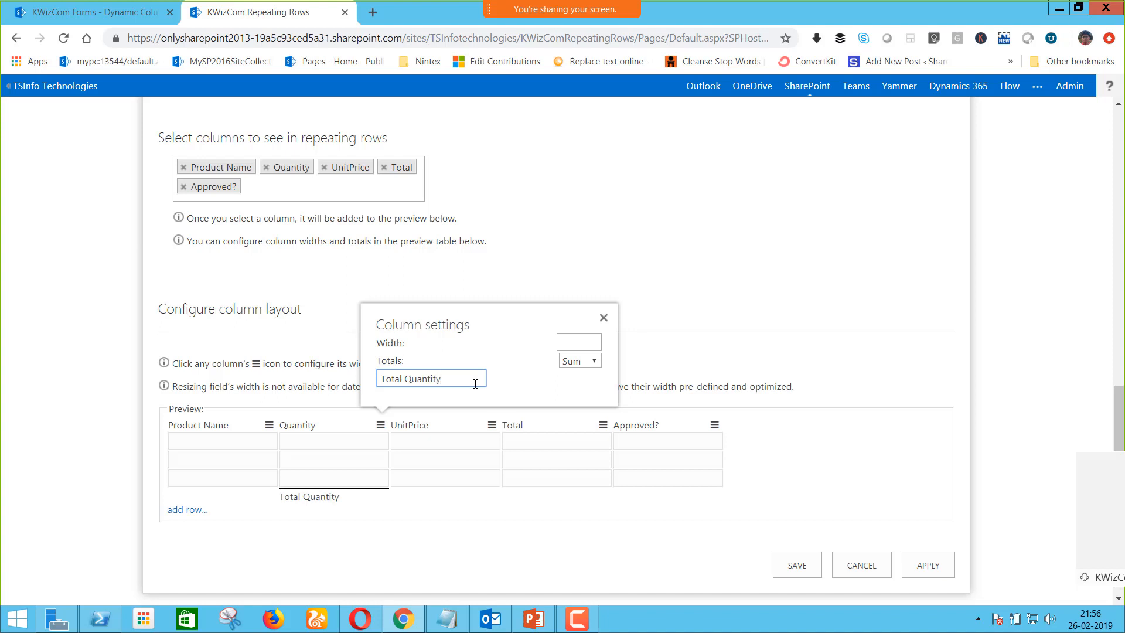
{"action": "left_click", "coordinate": [568, 483]}
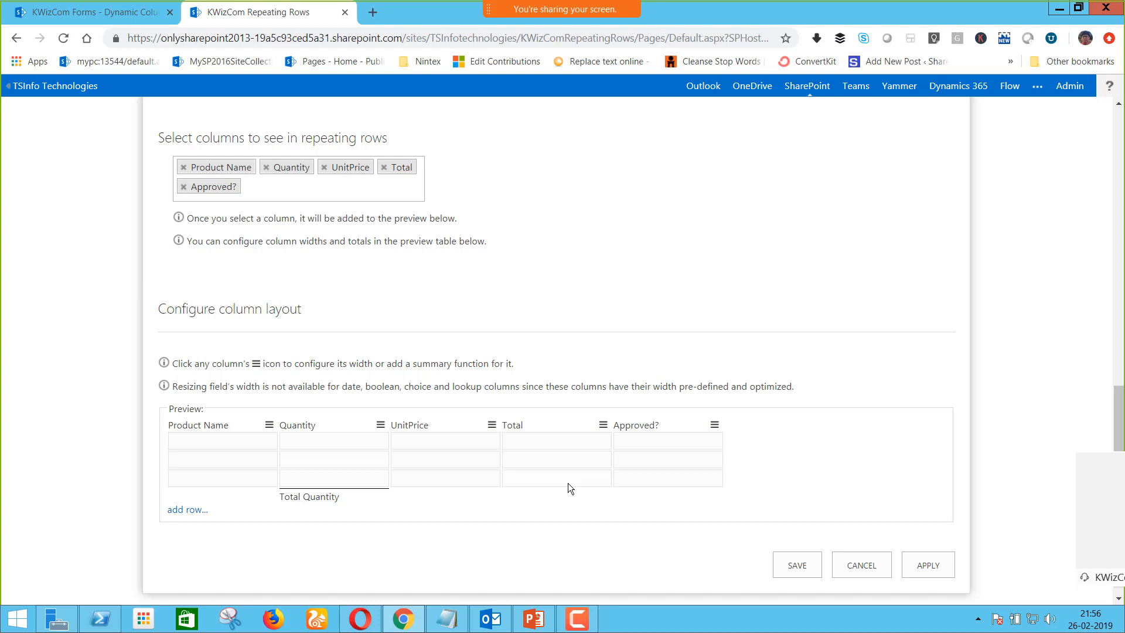
Set the Total column's totals to Sum with the name "Total", and save the repeating rows settings
{"action": "left_click", "coordinate": [602, 429]}
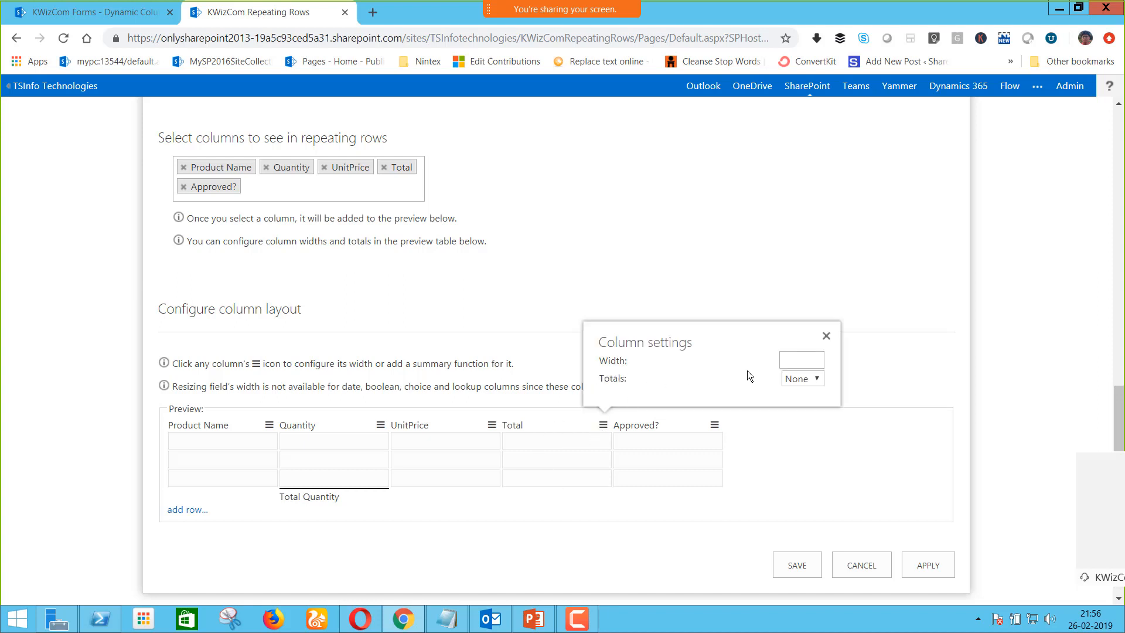
{"action": "left_click", "coordinate": [801, 379]}
{"action": "left_click", "coordinate": [802, 406]}
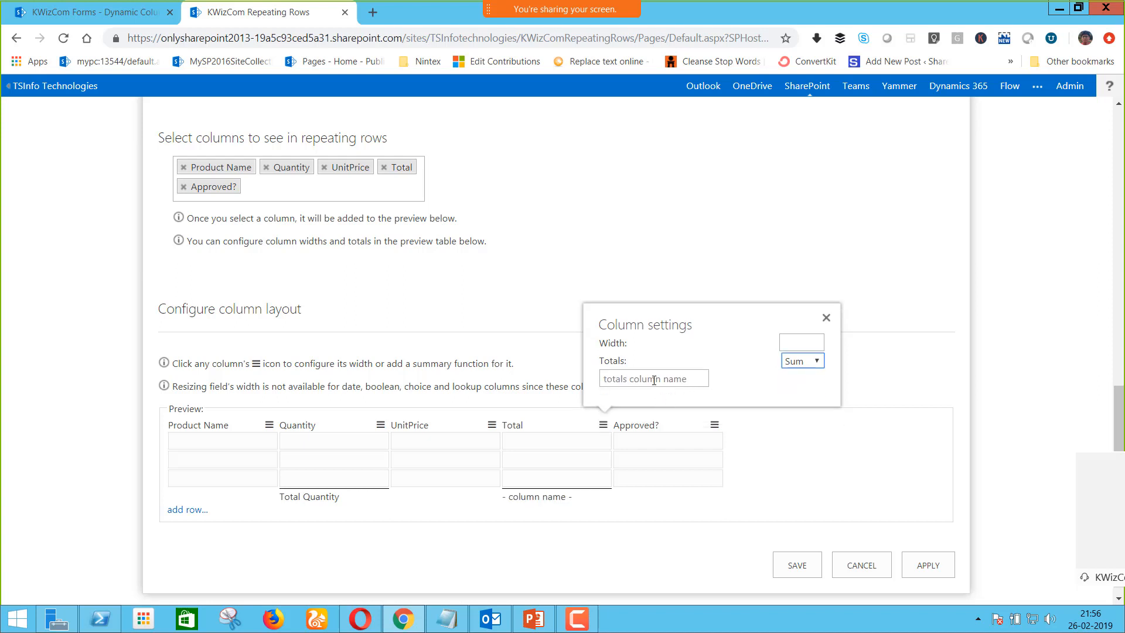
{"action": "left_click", "coordinate": [654, 379]}
{"action": "type", "text": "Total"}
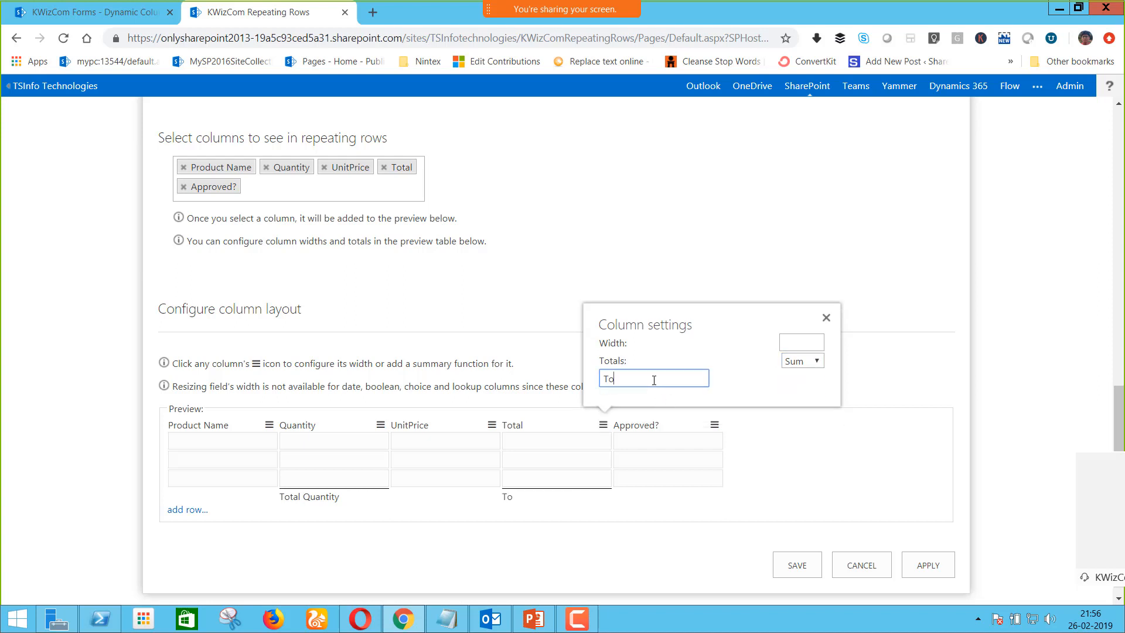
{"action": "left_click", "coordinate": [632, 511]}
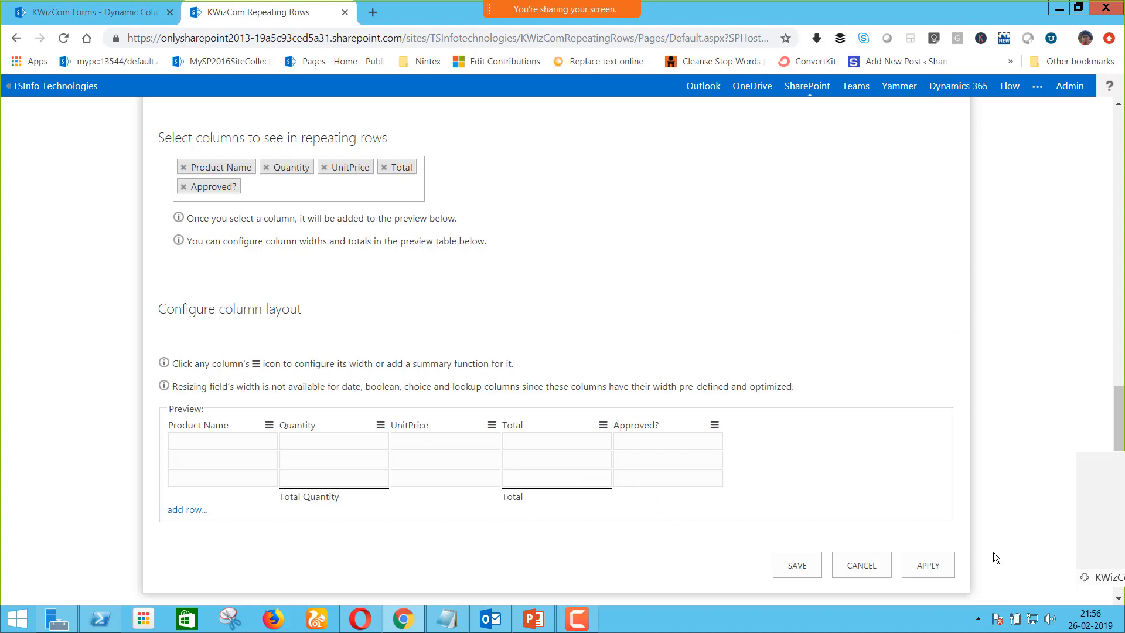
{"action": "left_click", "coordinate": [943, 566]}
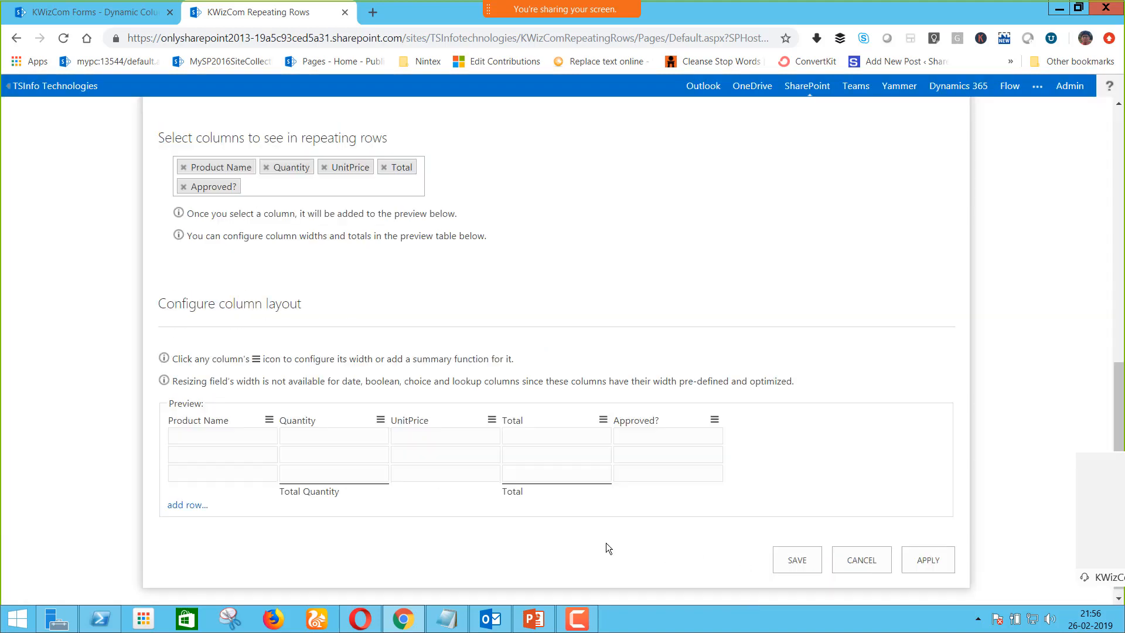
{"action": "left_click", "coordinate": [798, 563]}
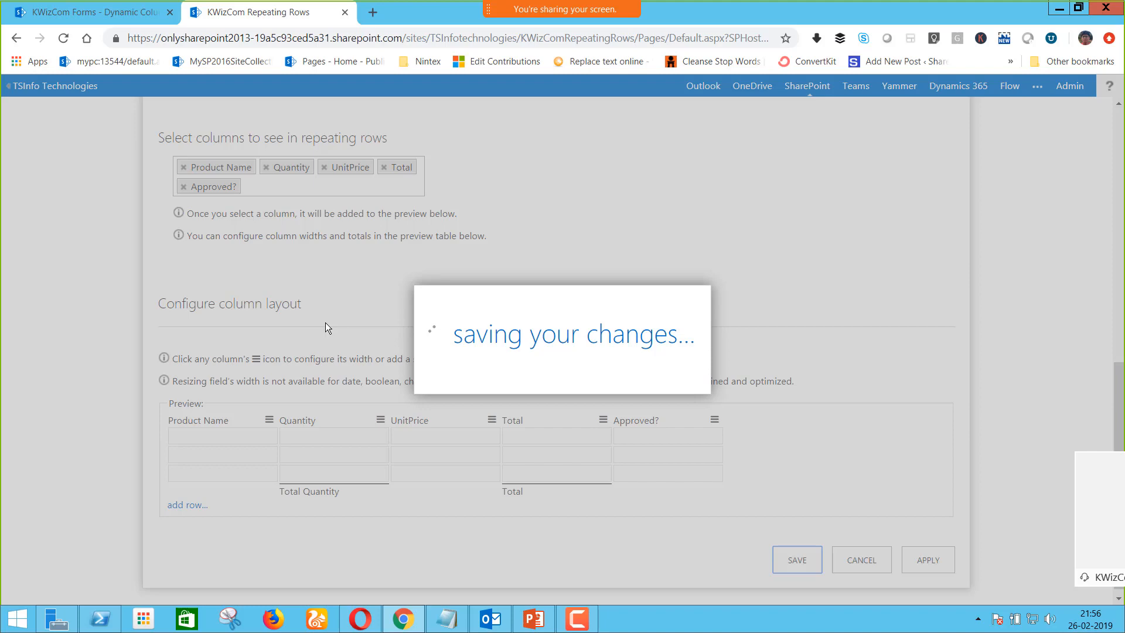
Return to the Sales Order list and start a new item
{"action": "left_click", "coordinate": [131, 15]}
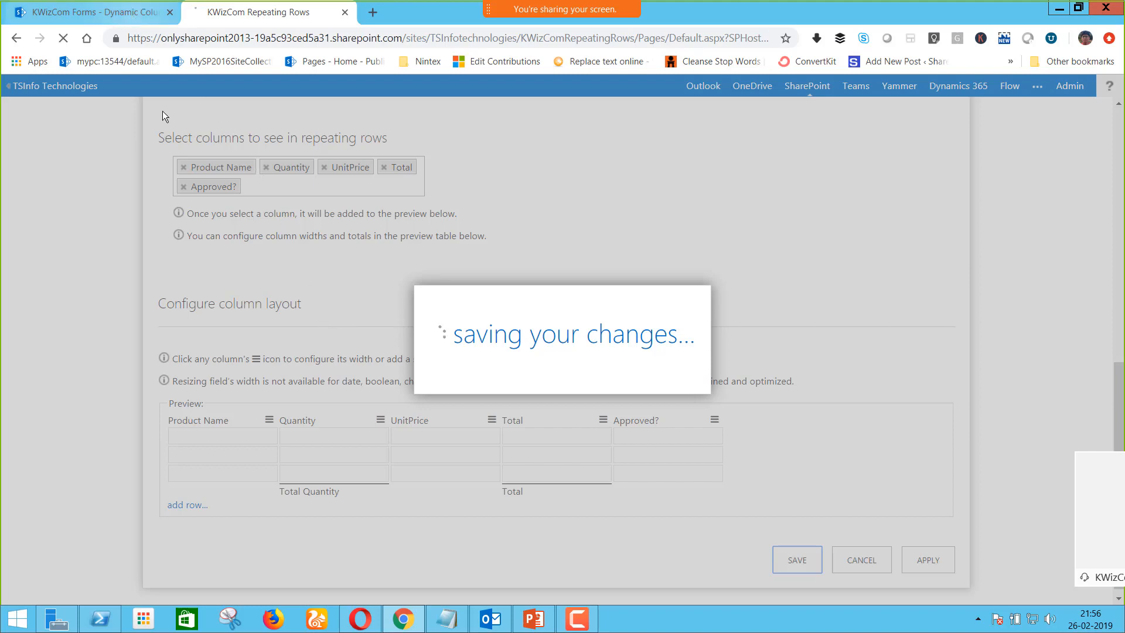
{"action": "scroll", "coordinate": [98, 104], "scroll_direction": "up", "scroll_amount": 2}
{"action": "left_click", "coordinate": [73, 88]}
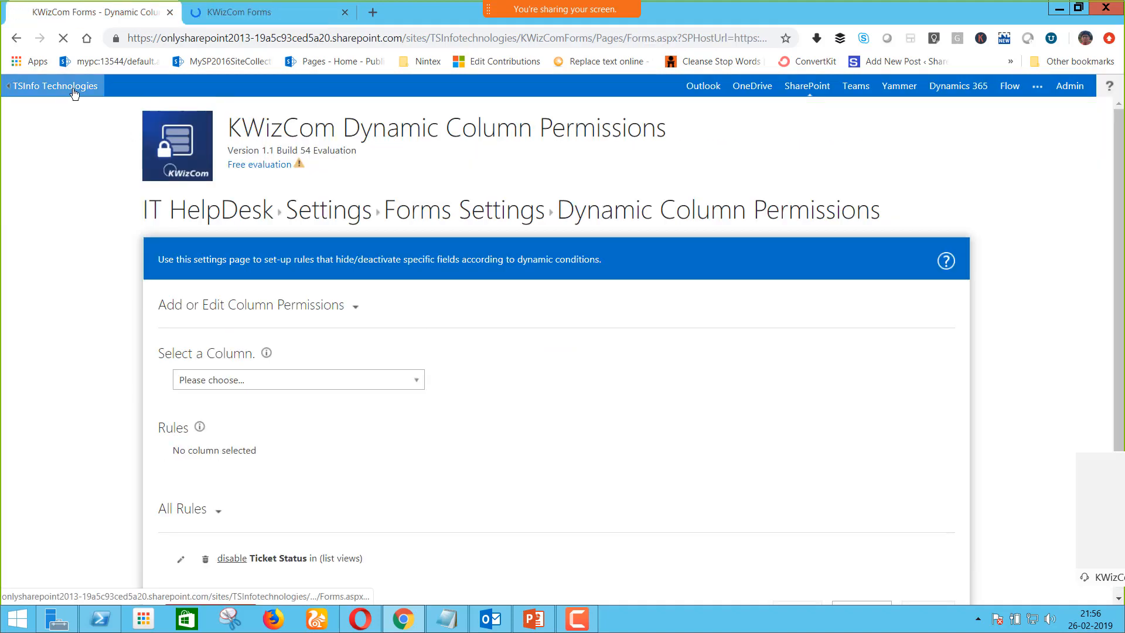
{"action": "left_click", "coordinate": [242, 13]}
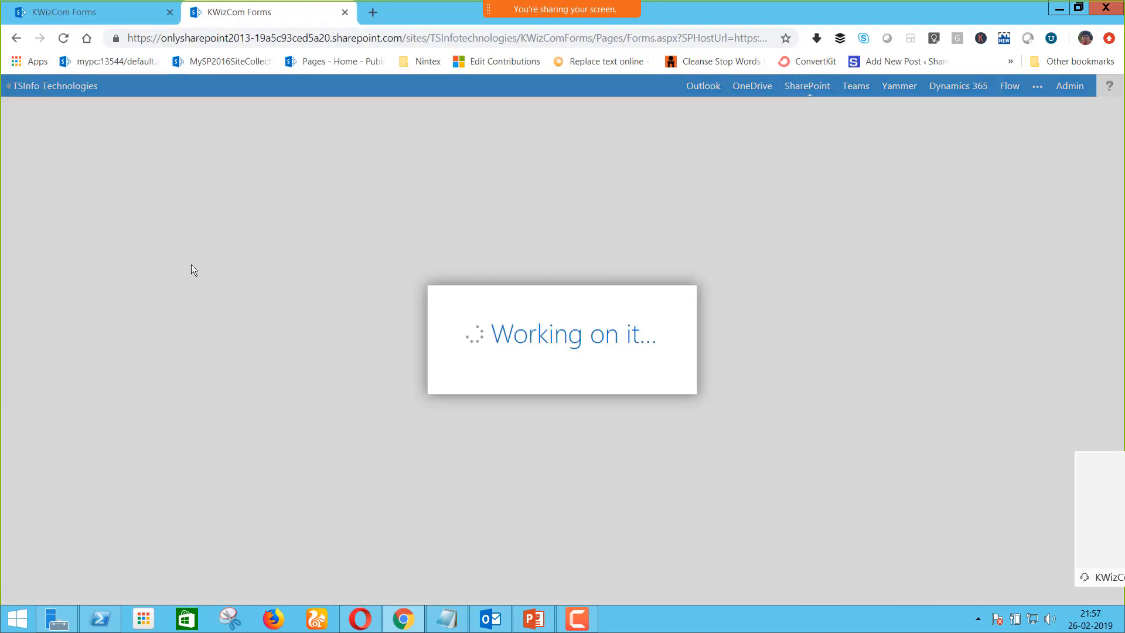
{"action": "left_click", "coordinate": [121, 13]}
{"action": "left_click", "coordinate": [261, 217]}
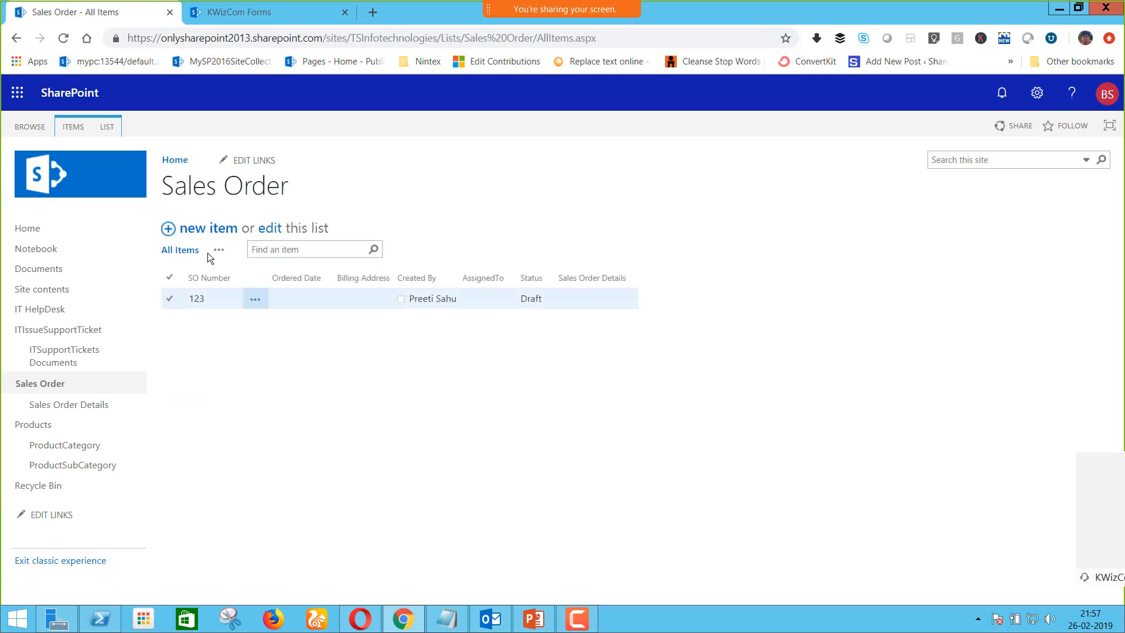
{"action": "left_click", "coordinate": [205, 233]}
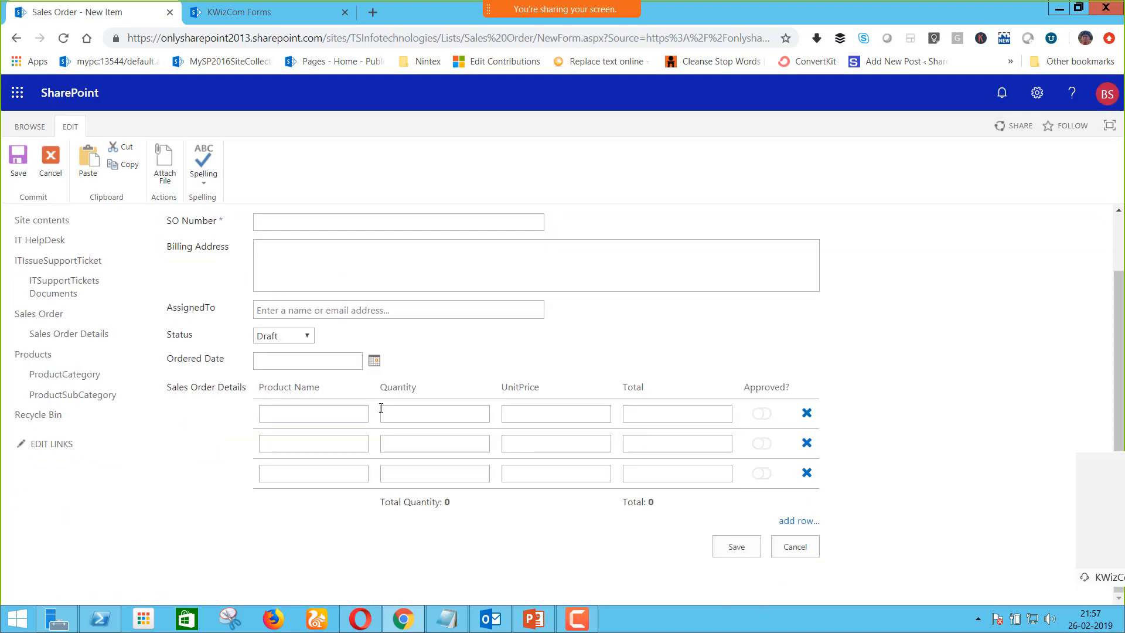
Enter the sales order number and choose the assigned person for the new sales order
{"action": "left_click", "coordinate": [322, 291]}
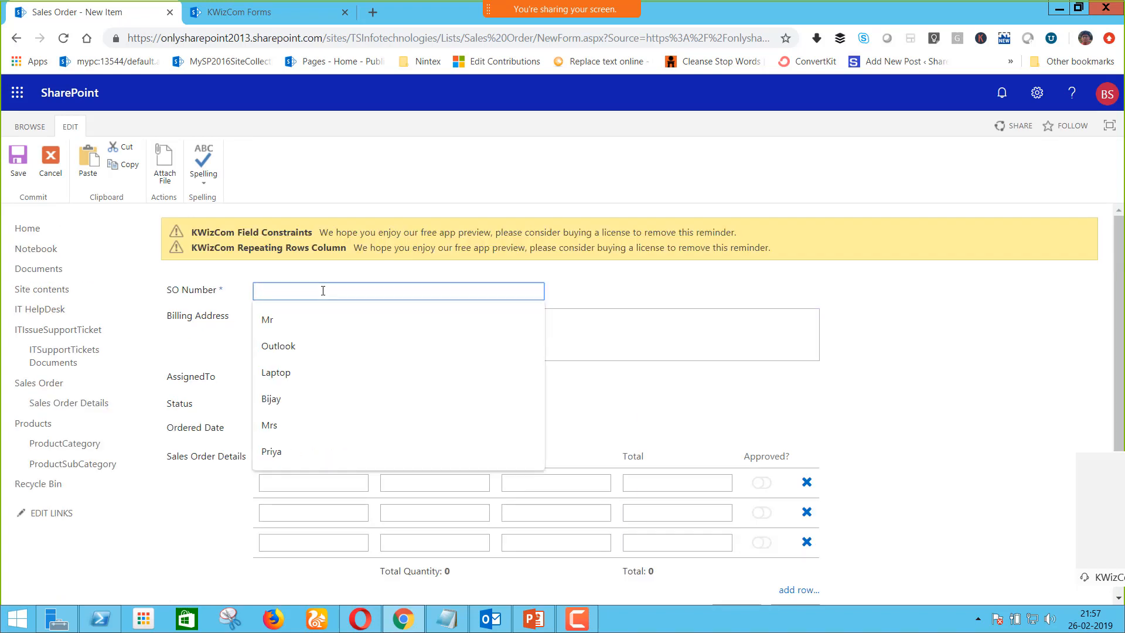
{"action": "type", "text": "S"}
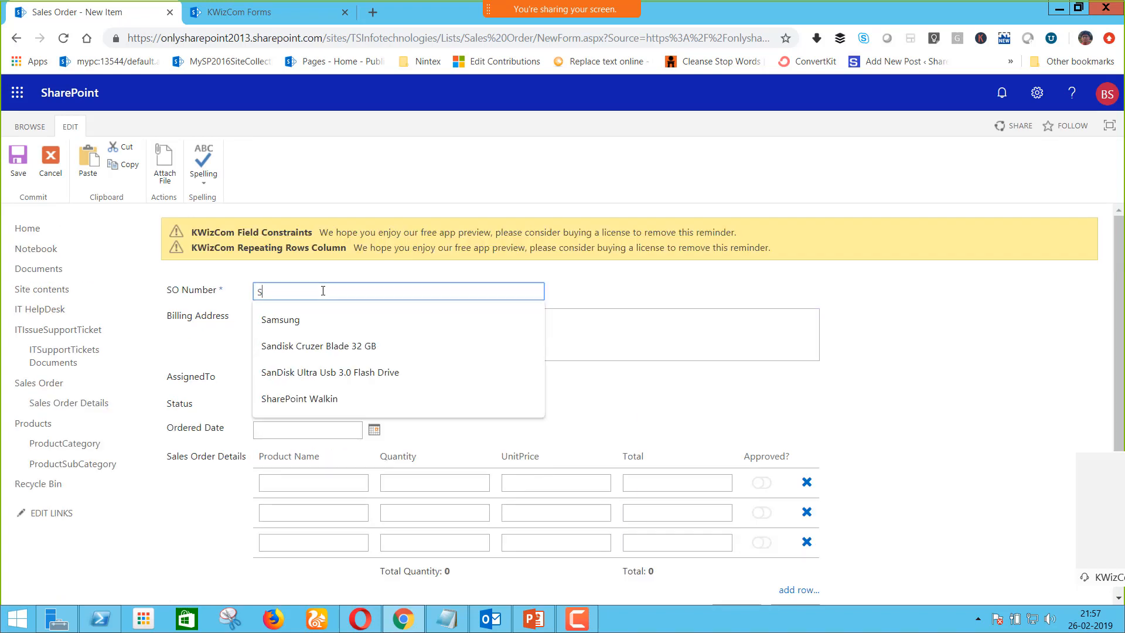
{"action": "type", "text": "O001"}
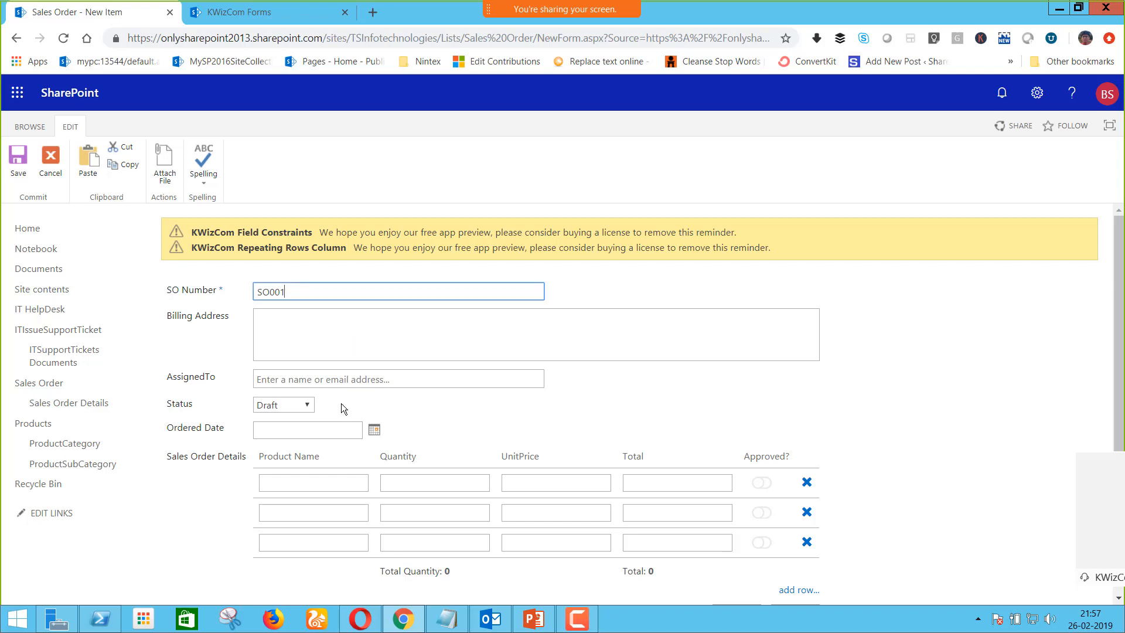
{"action": "left_click", "coordinate": [306, 378]}
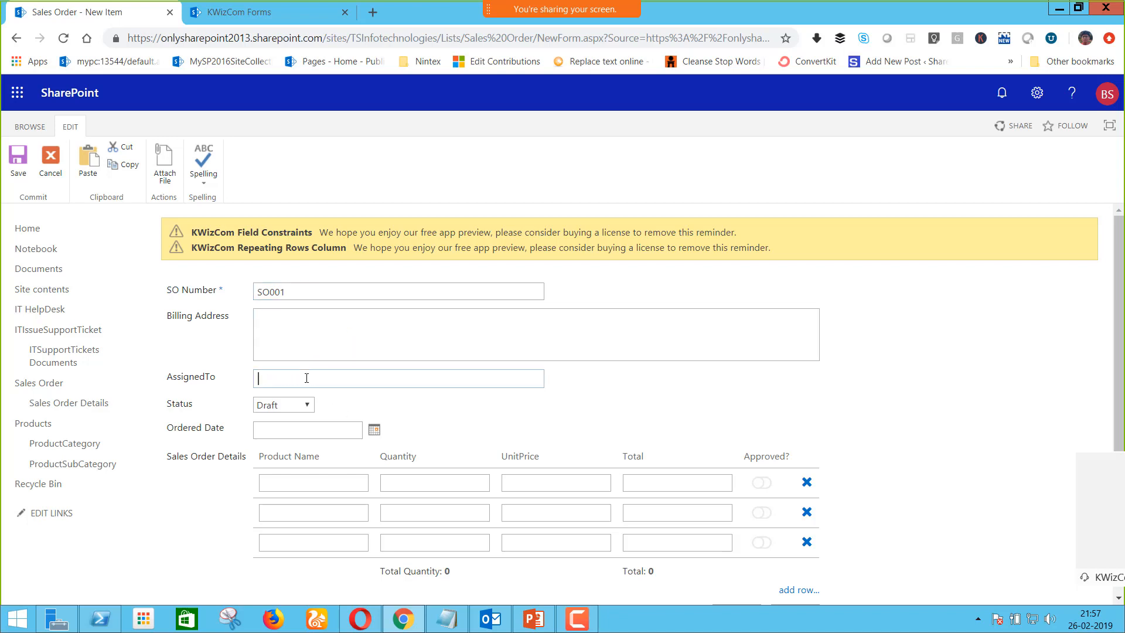
{"action": "type", "text": "bija"}
{"action": "left_click", "coordinate": [339, 396]}
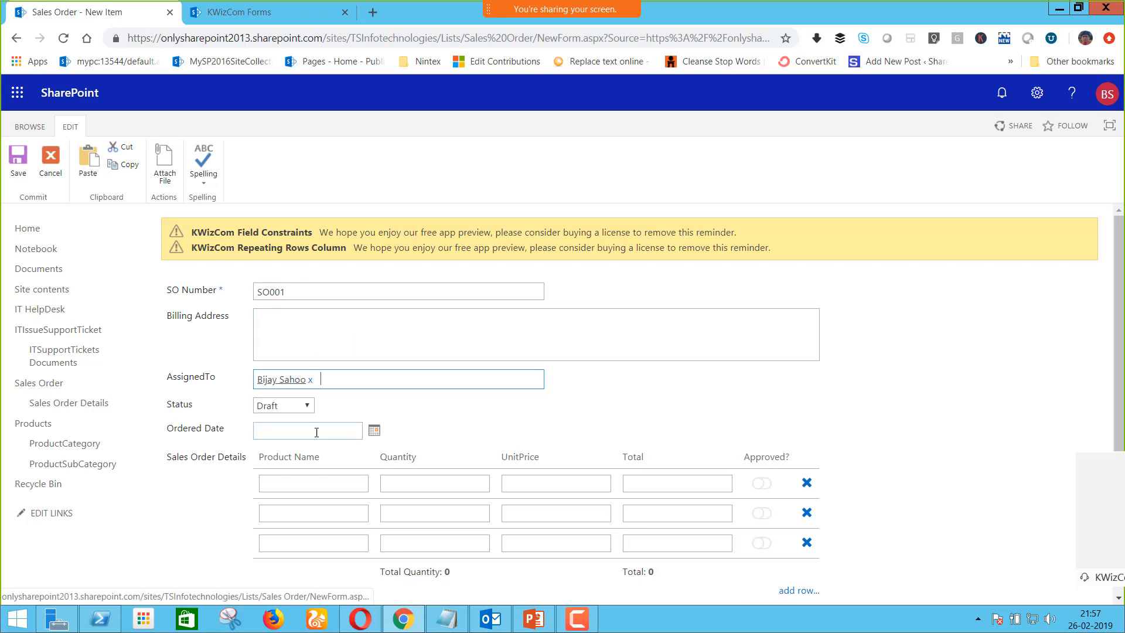
Set the sales order's status to Confirmed and its ordered date to 2/26/2019
{"action": "left_click", "coordinate": [306, 405]}
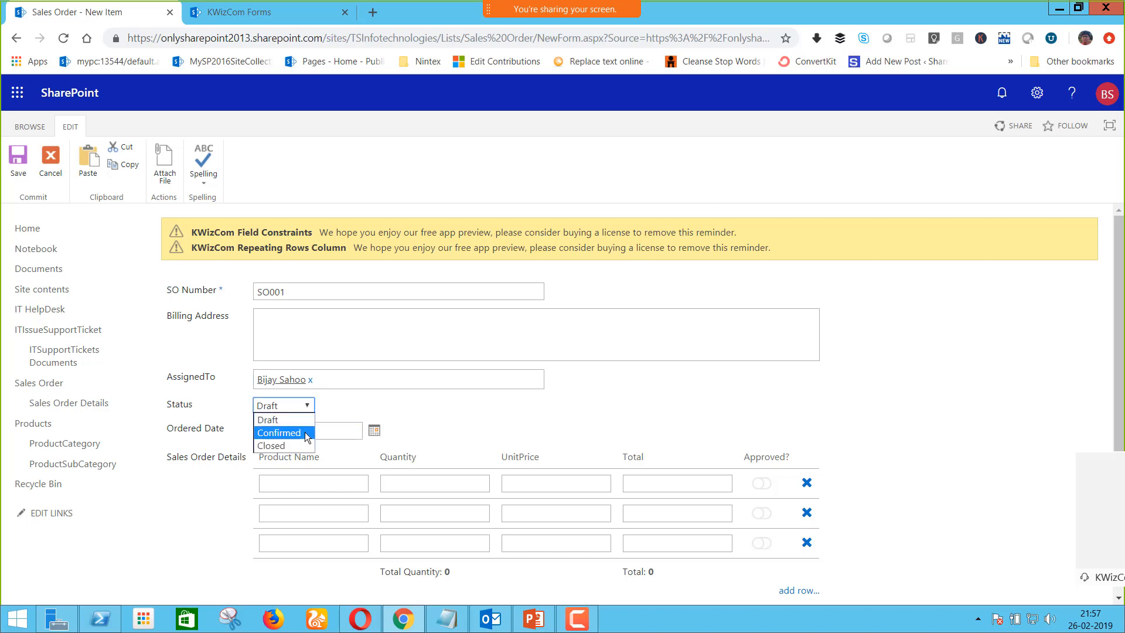
{"action": "left_click", "coordinate": [309, 432]}
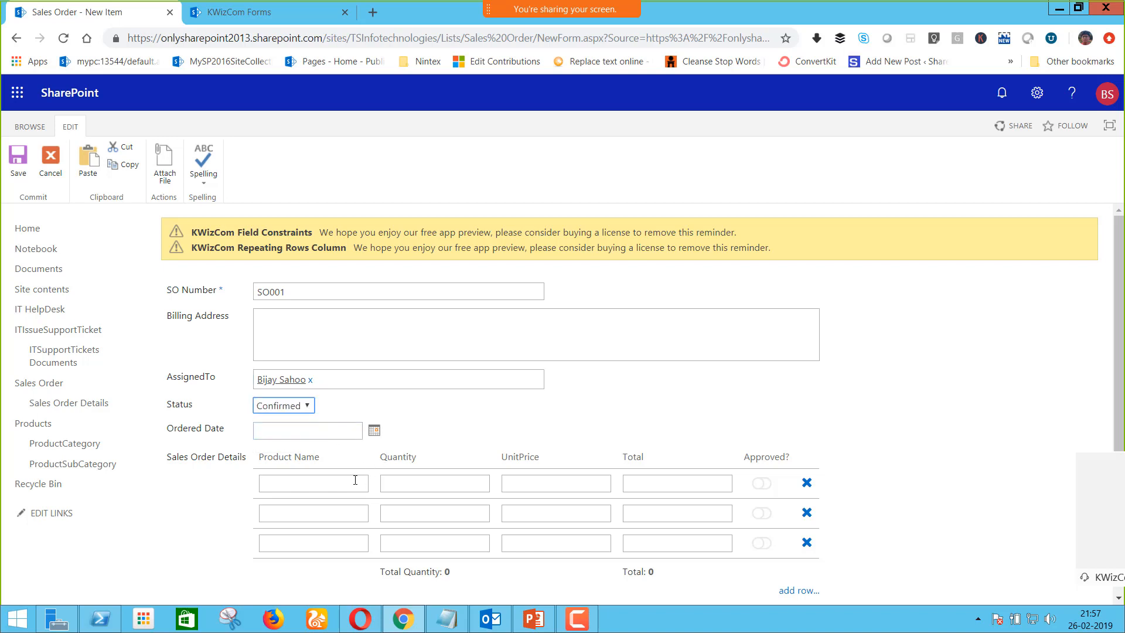
{"action": "scroll", "coordinate": [356, 480], "scroll_direction": "down", "scroll_amount": 1}
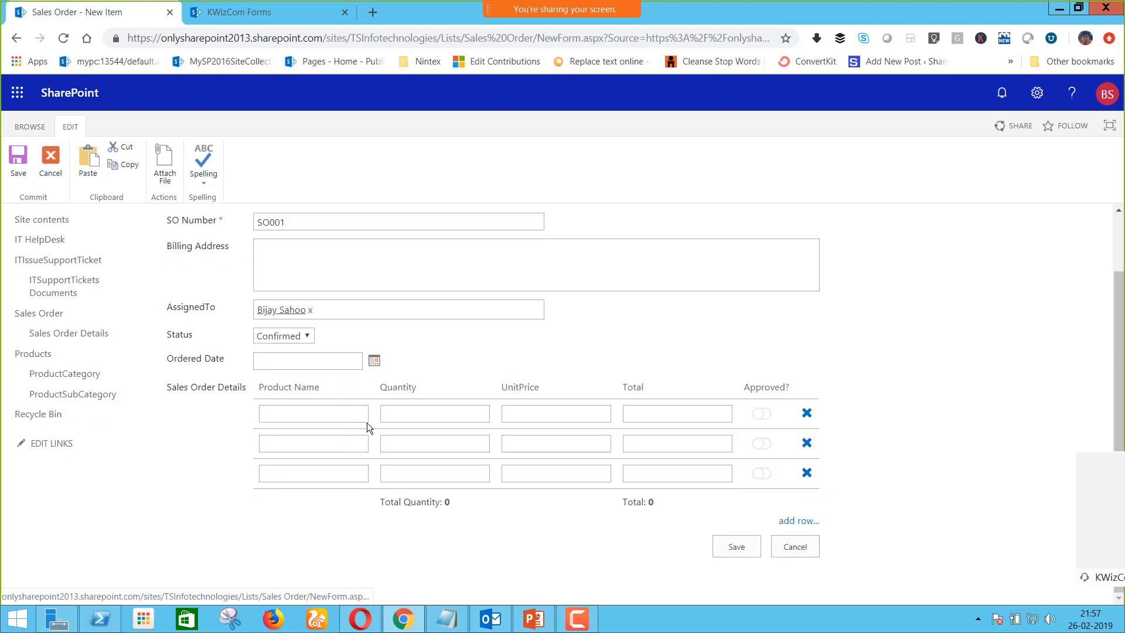
{"action": "left_click", "coordinate": [374, 359]}
{"action": "scroll", "coordinate": [345, 433], "scroll_direction": "up", "scroll_amount": 1}
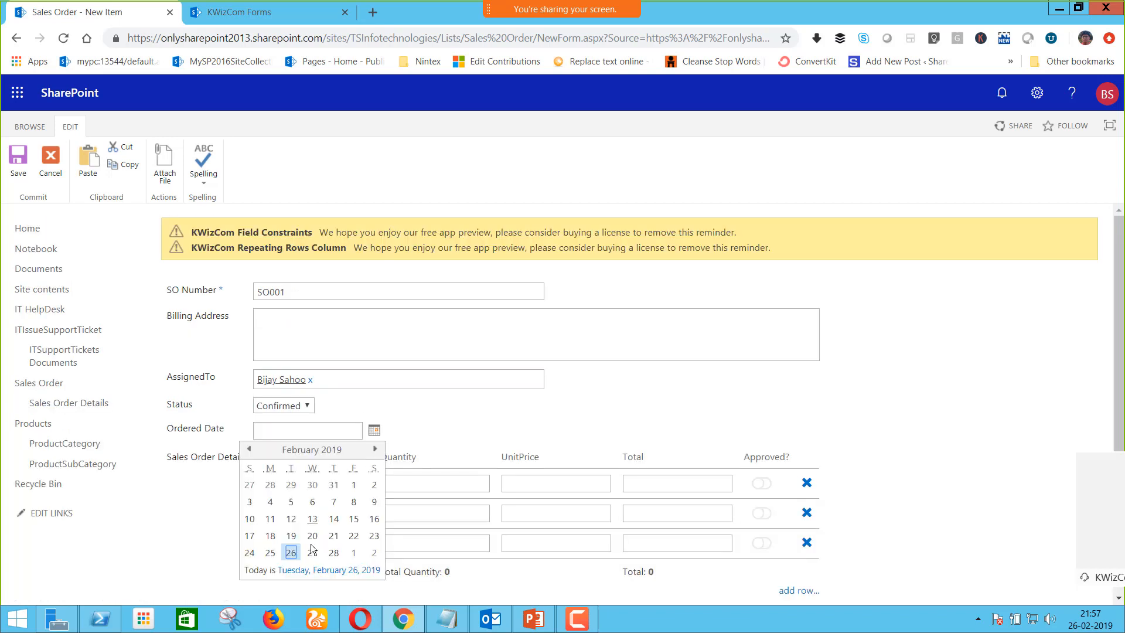
{"action": "left_click", "coordinate": [291, 553]}
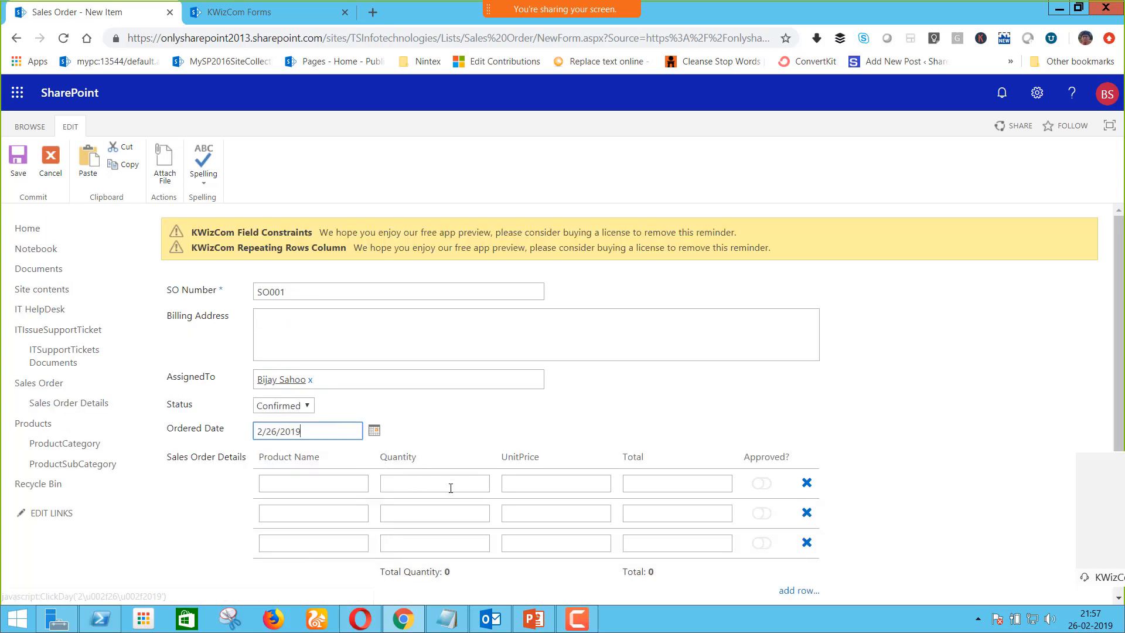
{"action": "scroll", "coordinate": [347, 423], "scroll_direction": "down", "scroll_amount": 1}
{"action": "left_click", "coordinate": [325, 415]}
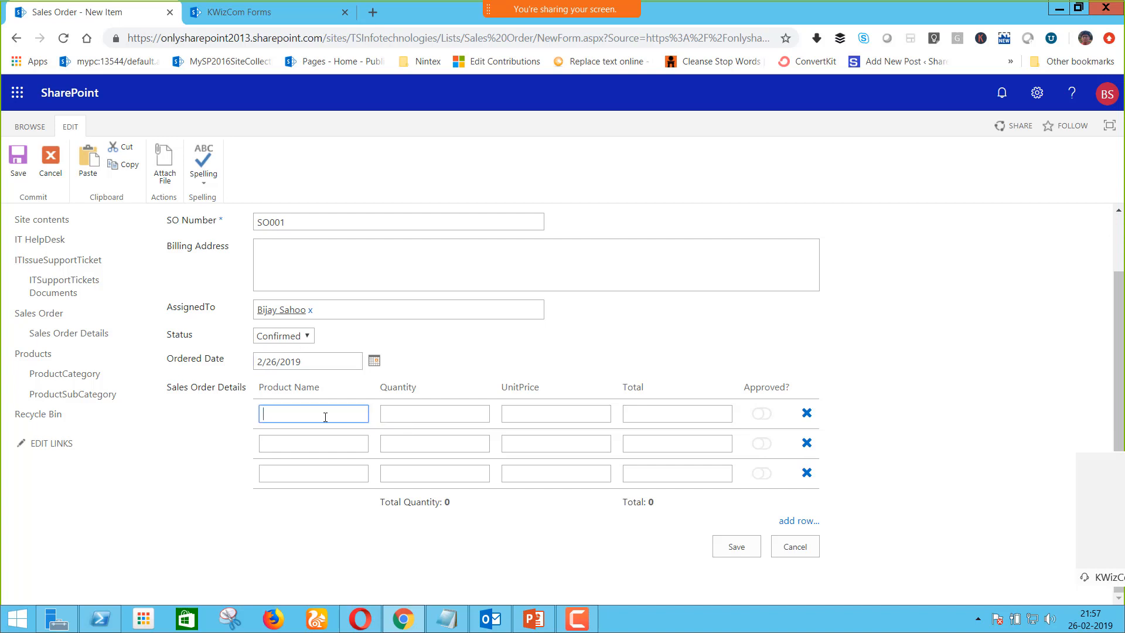
{"action": "type", "text": "Kein"}
{"action": "key", "text": "BackSpace"}
{"action": "key", "text": "BackSpace"}
{"action": "key", "text": "BackSpace"}
{"action": "key", "text": "BackSpace"}
Enter quantities 2 and 3 in the first two Sales Order Details rows
{"action": "left_click", "coordinate": [420, 420]}
{"action": "type", "text": "2"}
{"action": "left_click", "coordinate": [434, 442]}
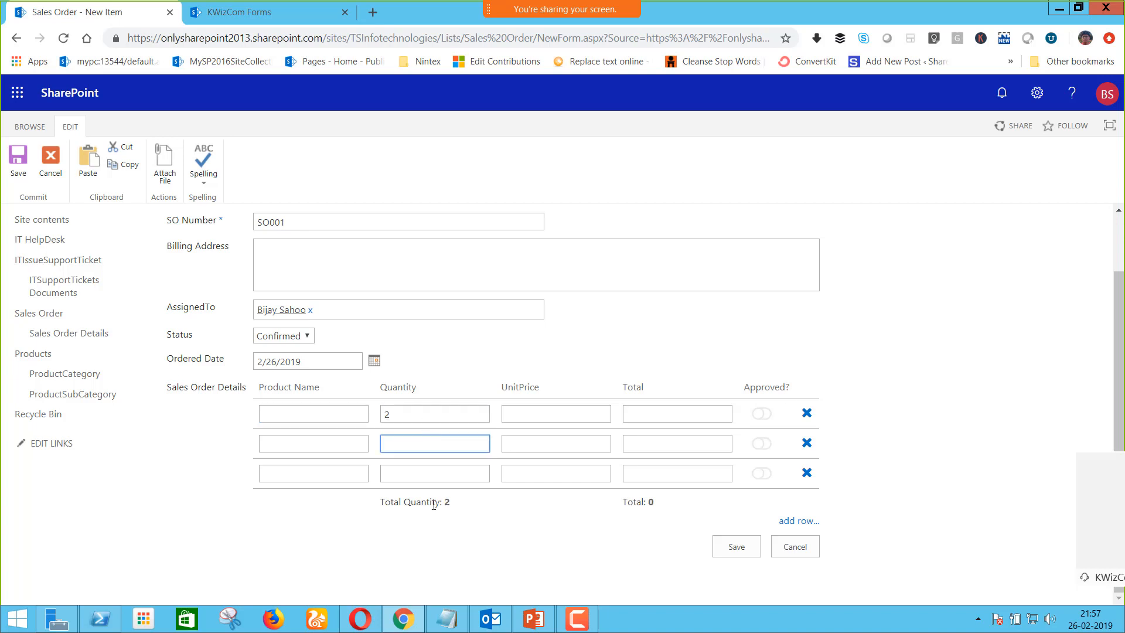
{"action": "left_click_drag", "start_coordinate": [452, 503], "coordinate": [442, 503]}
{"action": "left_click", "coordinate": [438, 444]}
{"action": "type", "text": "3"}
{"action": "left_click", "coordinate": [446, 473]}
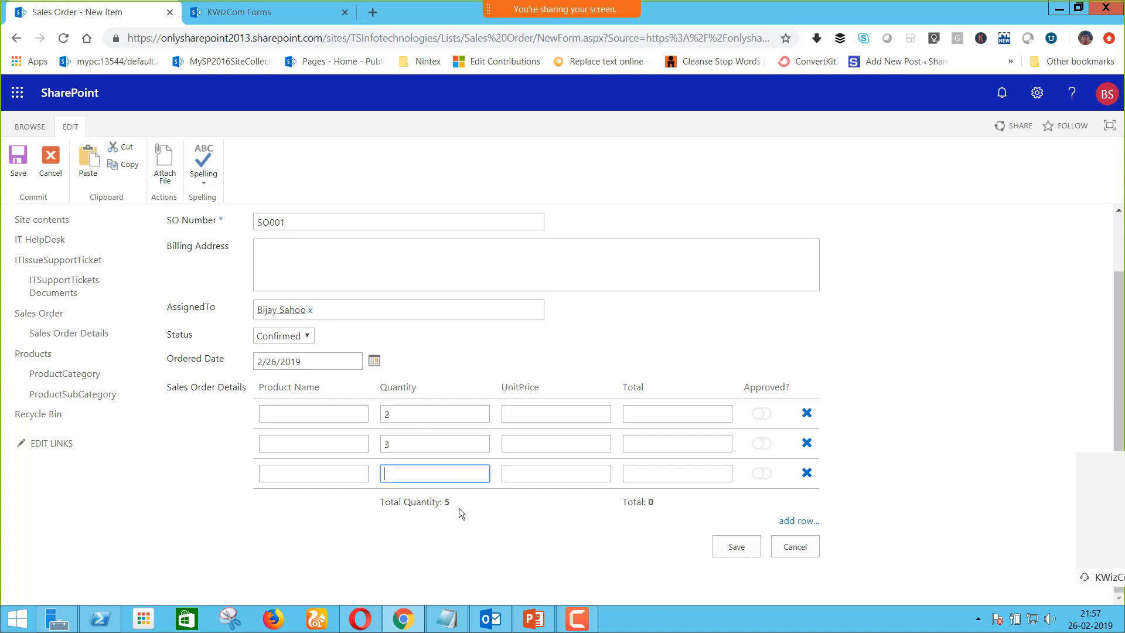
Enter totals of 300 and 400 in the first two Sales Order Details rows
{"action": "left_click", "coordinate": [659, 419]}
{"action": "type", "text": "3"}
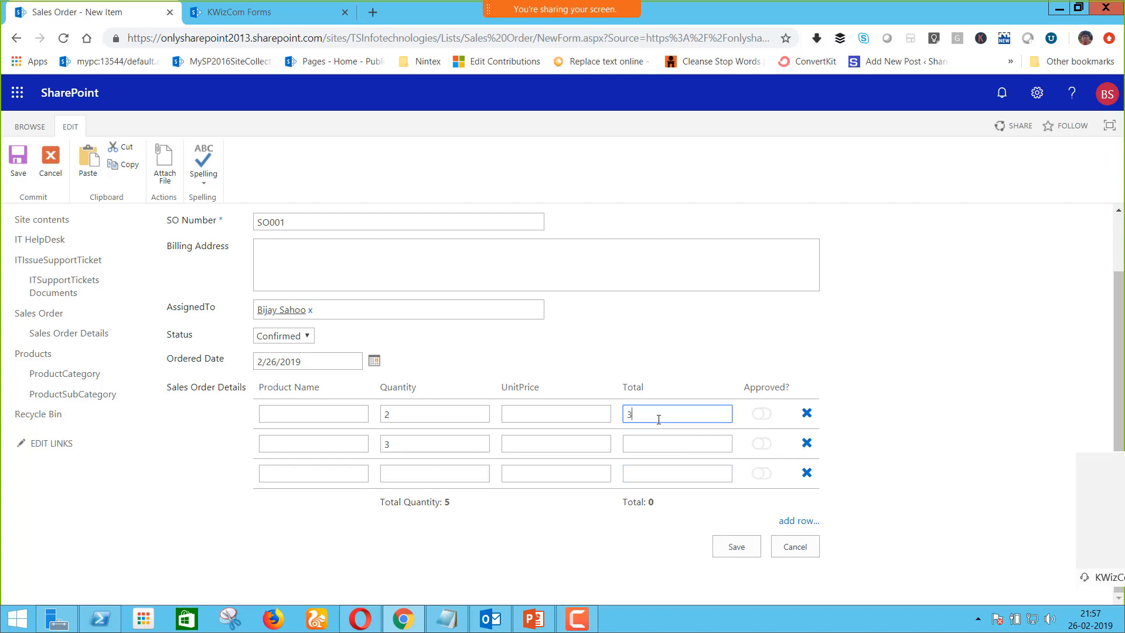
{"action": "type", "text": "00"}
{"action": "left_click", "coordinate": [645, 442]}
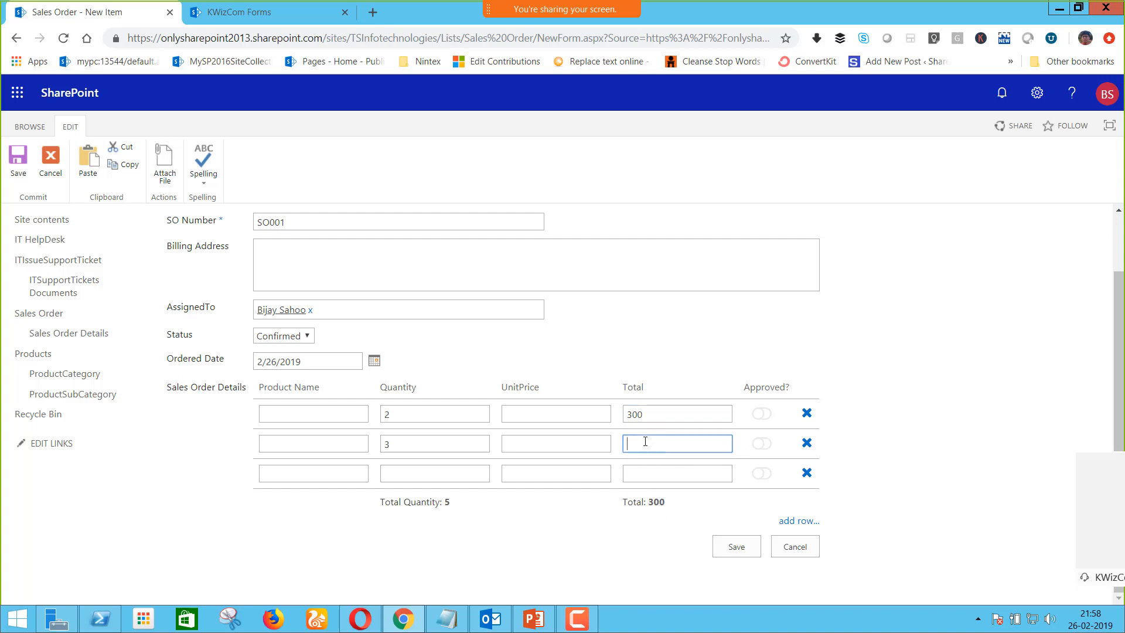
{"action": "type", "text": "400"}
{"action": "left_click", "coordinate": [674, 475]}
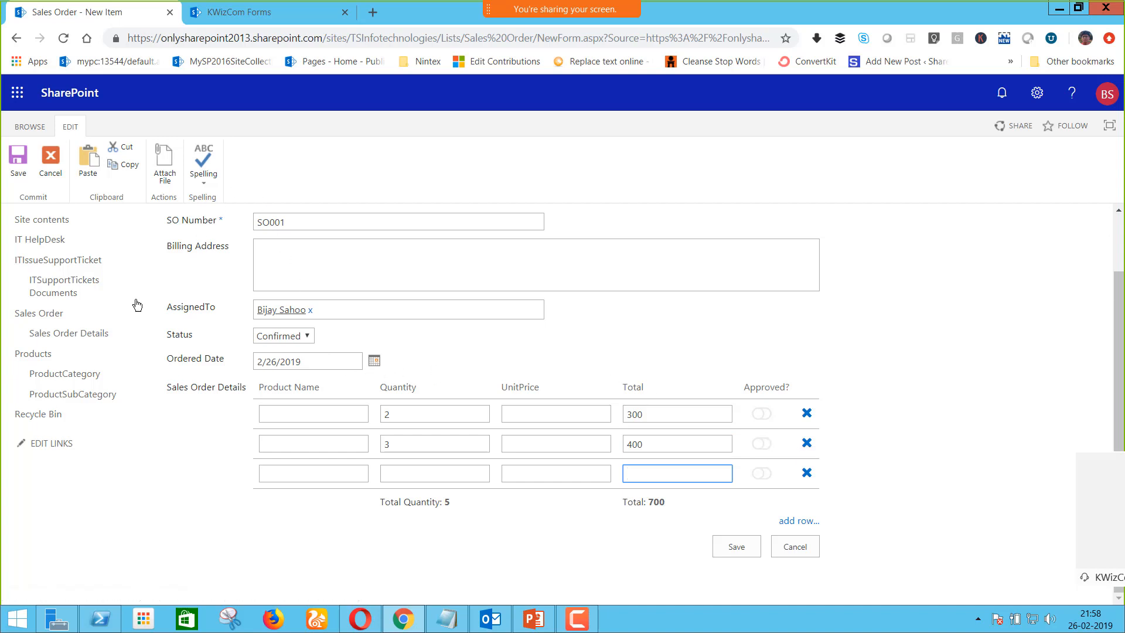
Open the Dynamic Column Permissions settings in KWizCom Forms for the Sales Order Details list
{"action": "left_click", "coordinate": [96, 334], "text": "ctrl"}
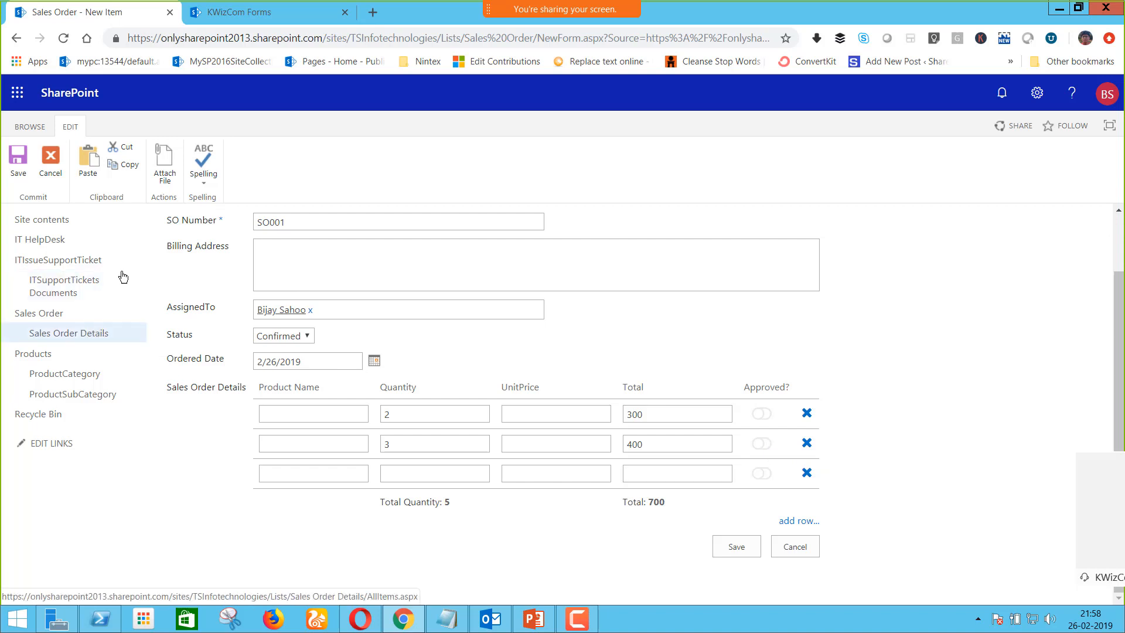
{"action": "left_click", "coordinate": [238, 15]}
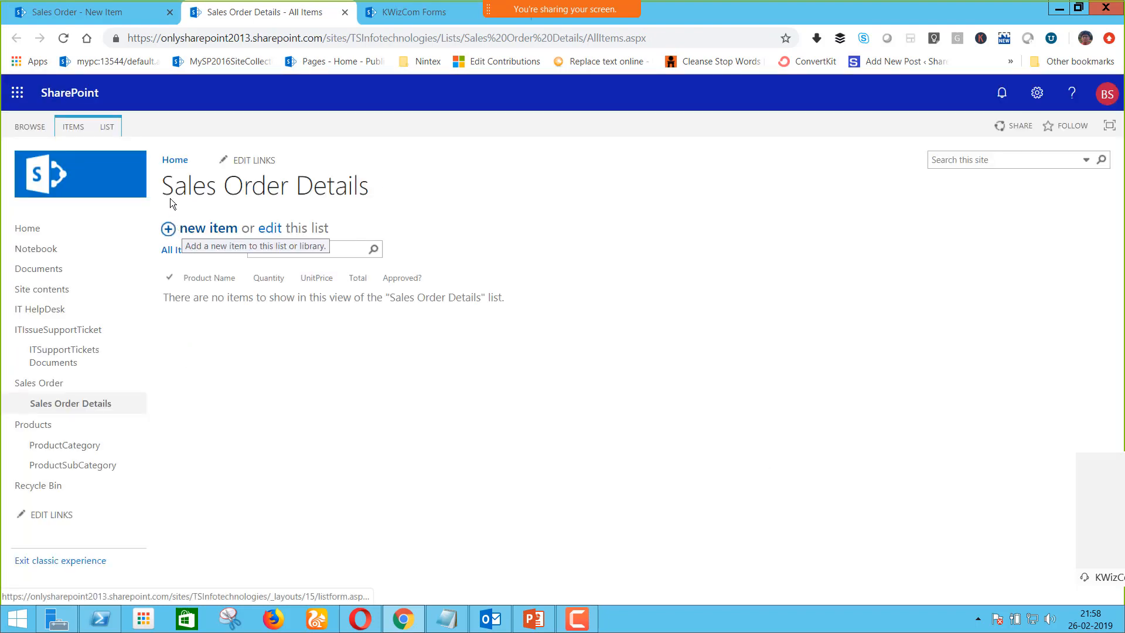
{"action": "left_click", "coordinate": [113, 128]}
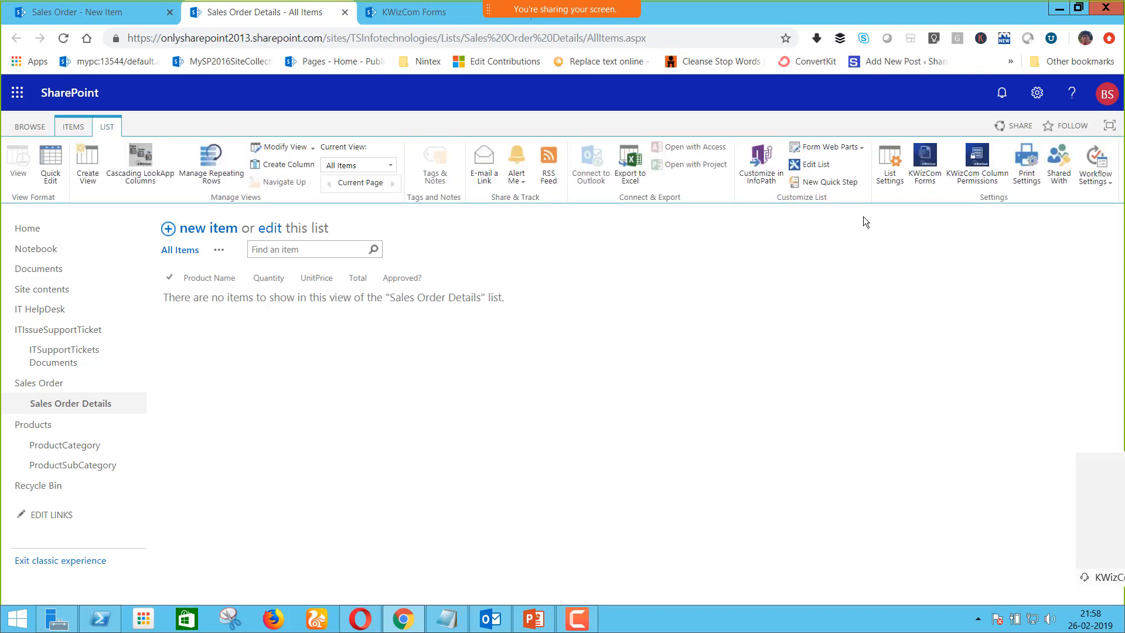
{"action": "left_click", "coordinate": [926, 173]}
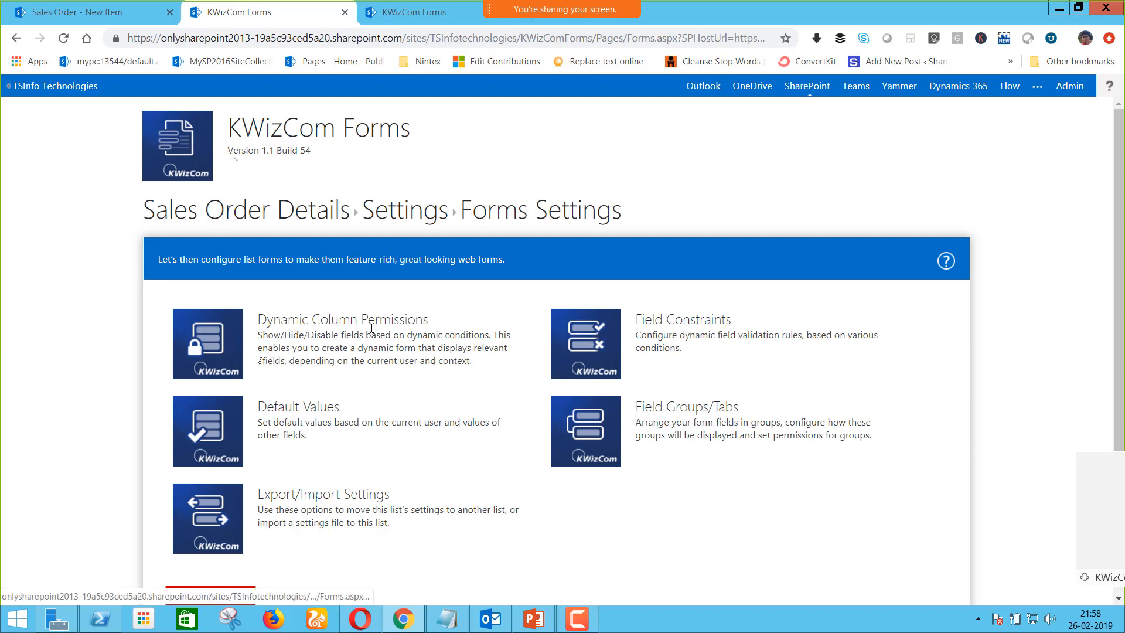
{"action": "left_click", "coordinate": [299, 337]}
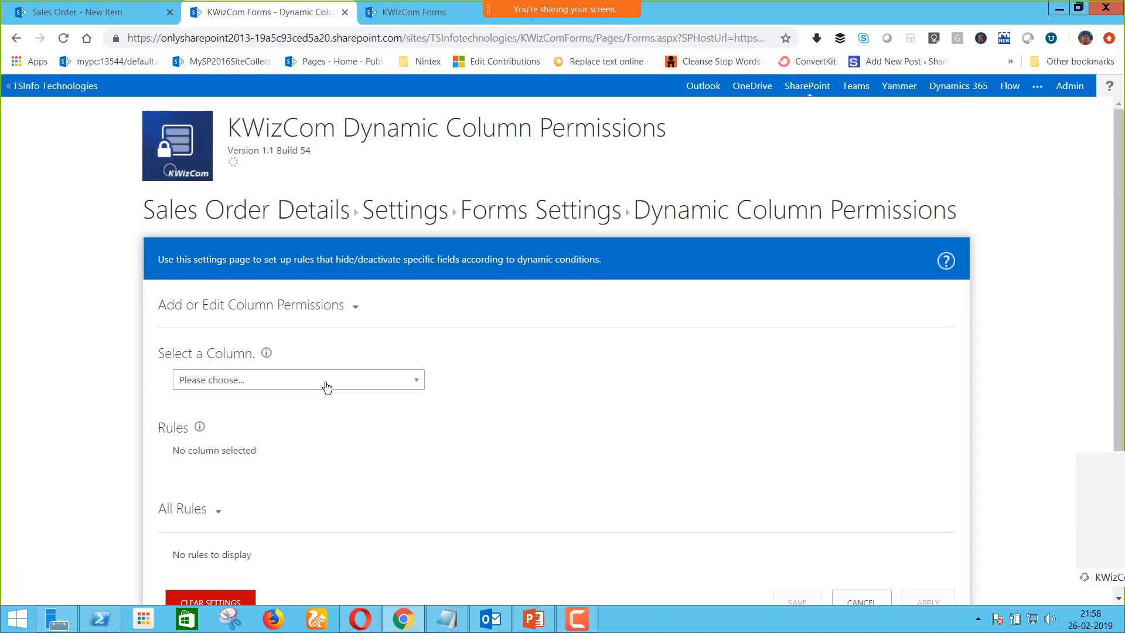
Select the Approved? column and add a new permission rule for it
{"action": "left_click", "coordinate": [323, 381]}
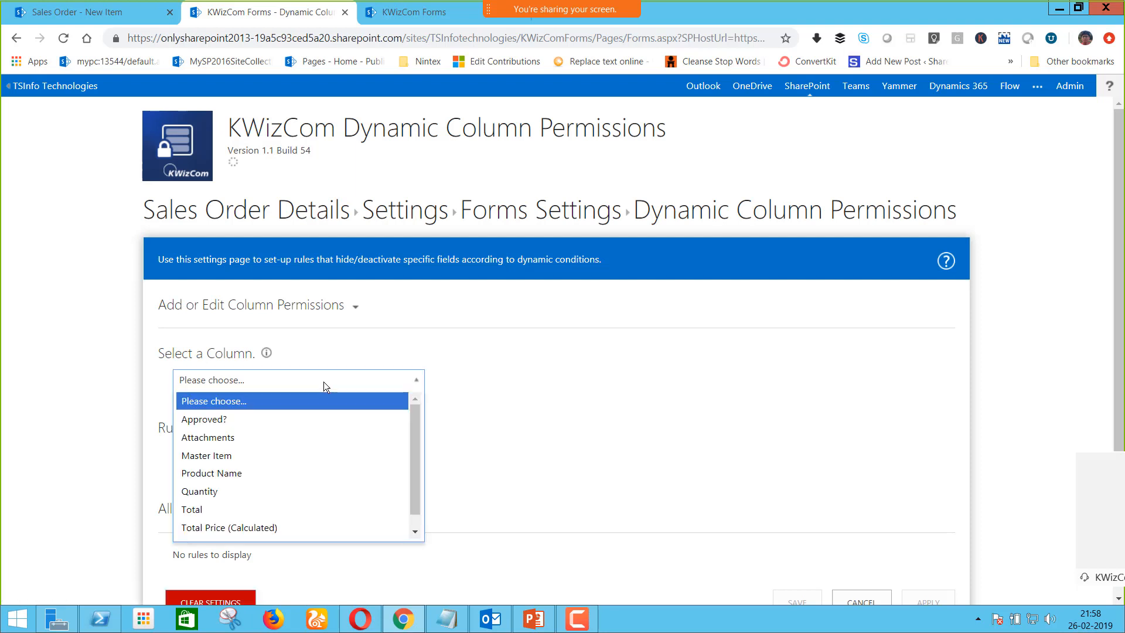
{"action": "left_click", "coordinate": [302, 423]}
{"action": "scroll", "coordinate": [537, 409], "scroll_direction": "down", "scroll_amount": 3}
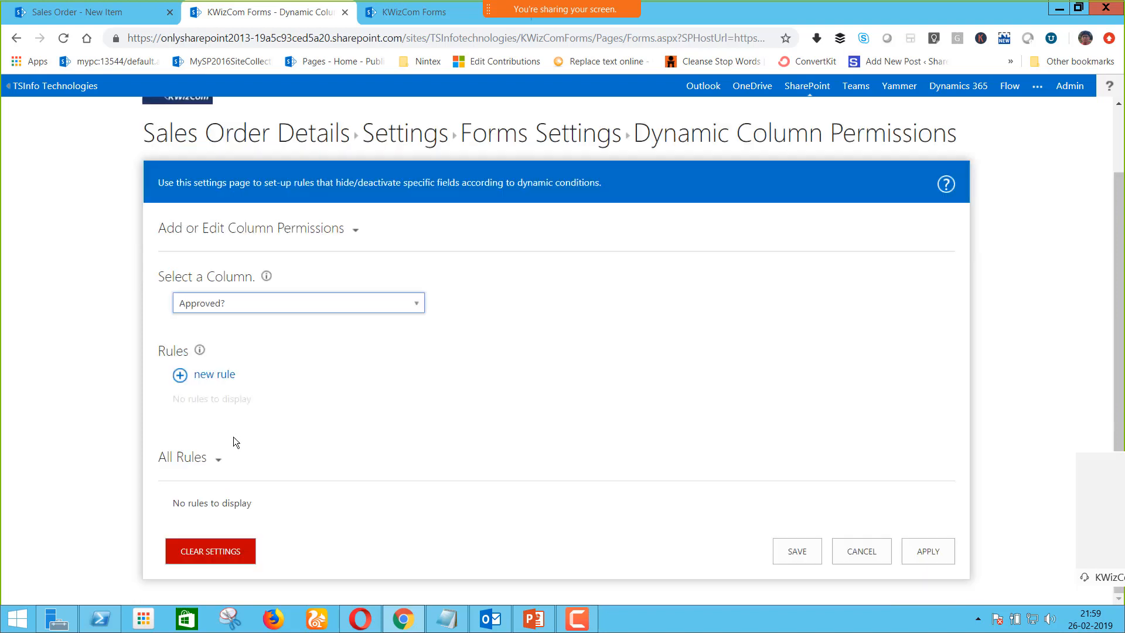
{"action": "left_click", "coordinate": [205, 378]}
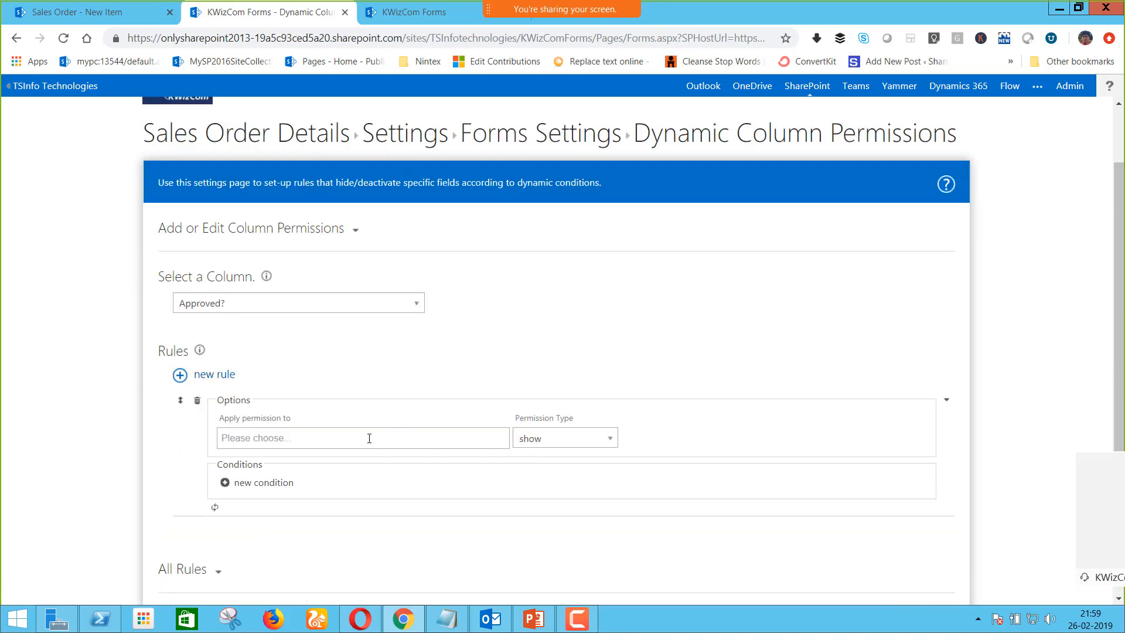
Apply the Approved? rule to the new item form and edit item form with the permission type hide
{"action": "scroll", "coordinate": [368, 439], "scroll_direction": "down", "scroll_amount": 1}
{"action": "scroll", "coordinate": [368, 438], "scroll_direction": "down", "scroll_amount": 1}
{"action": "left_click", "coordinate": [352, 327]}
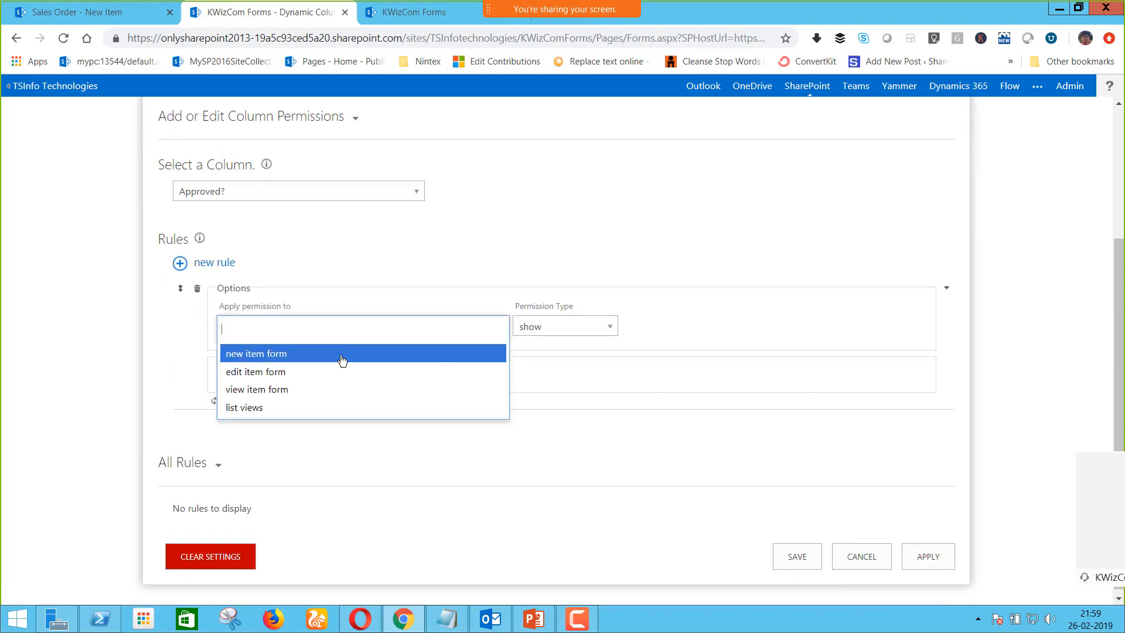
{"action": "left_click", "coordinate": [339, 352]}
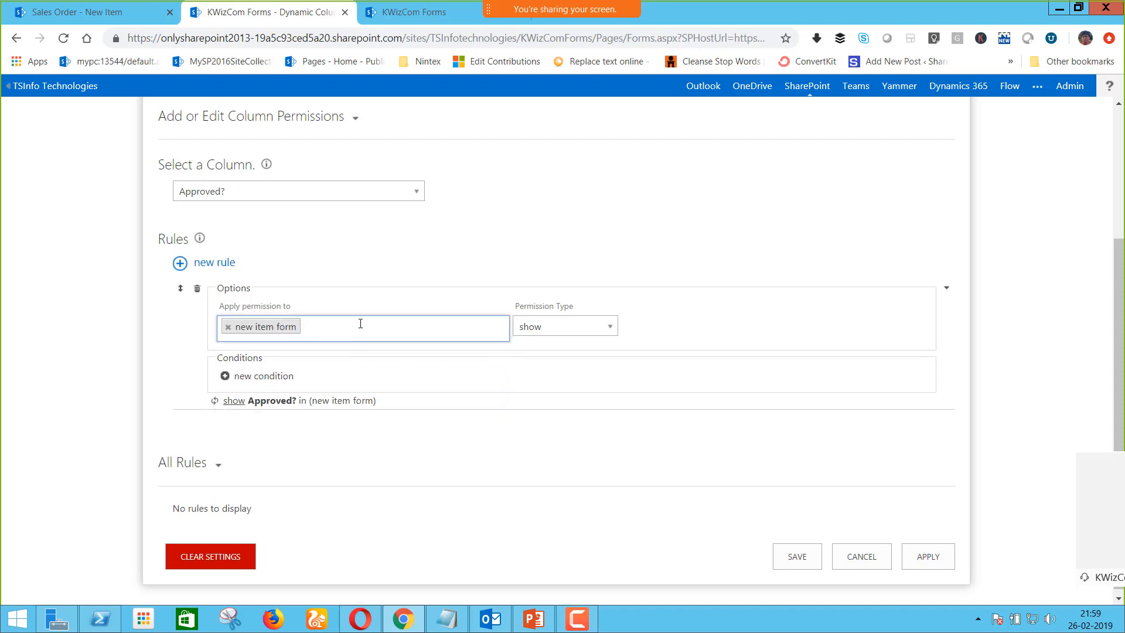
{"action": "left_click", "coordinate": [359, 324]}
{"action": "left_click", "coordinate": [412, 353]}
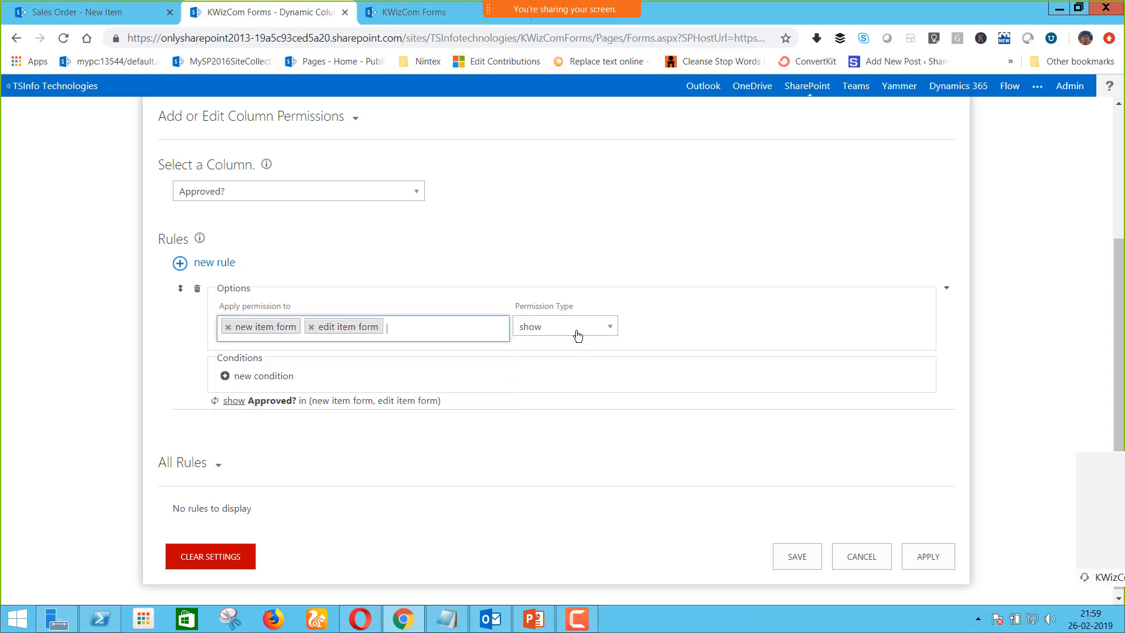
{"action": "left_click", "coordinate": [576, 326]}
{"action": "key", "text": "Return"}
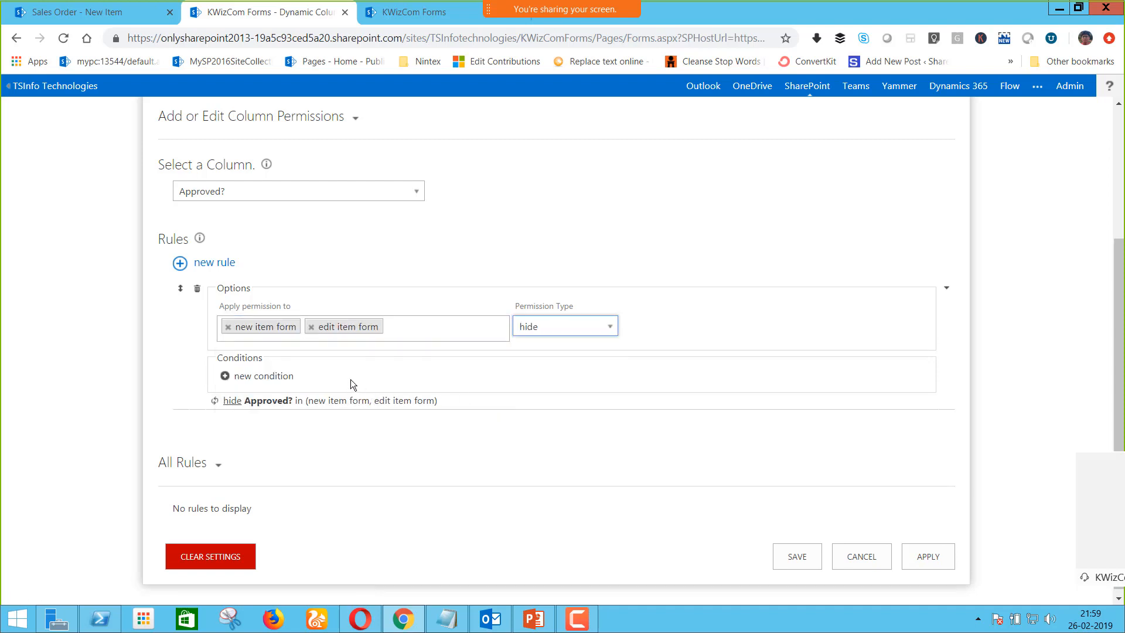
Add a condition that Current user, Current Value, is not equal to the approver, entering that person's name
{"action": "left_click", "coordinate": [322, 382]}
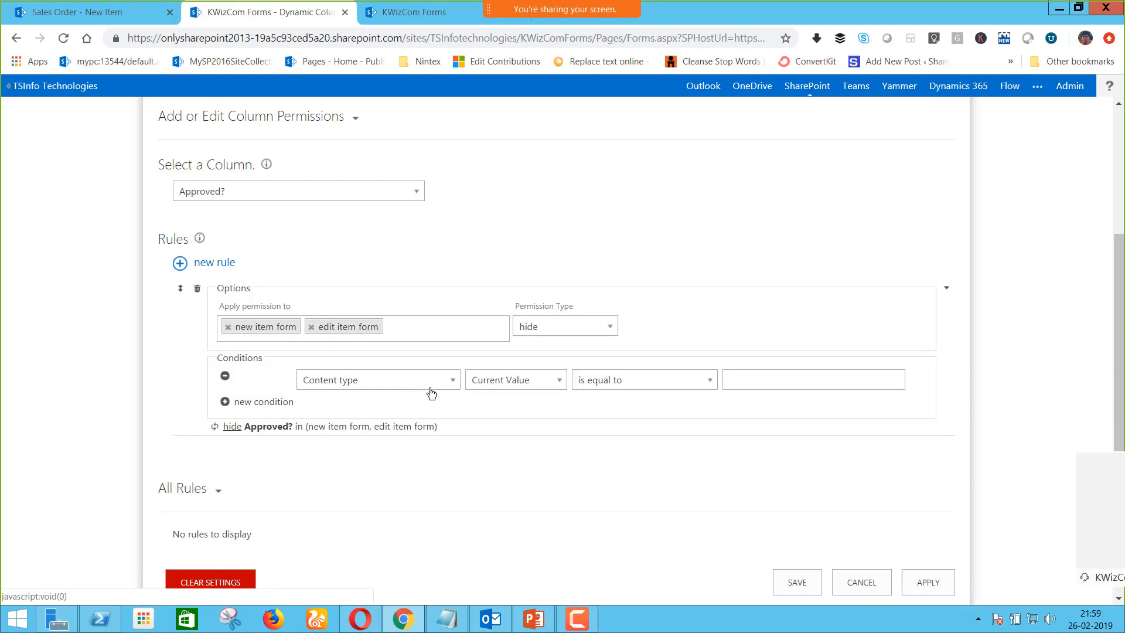
{"action": "left_click", "coordinate": [431, 392]}
{"action": "left_click", "coordinate": [363, 437]}
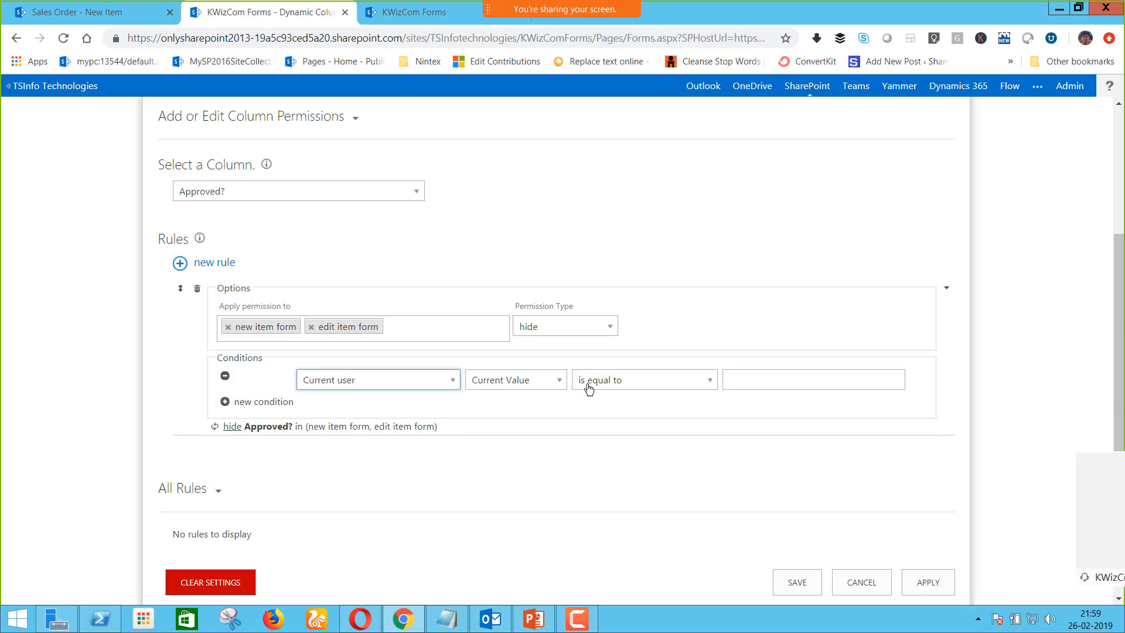
{"action": "left_click", "coordinate": [631, 387]}
{"action": "left_click", "coordinate": [629, 420]}
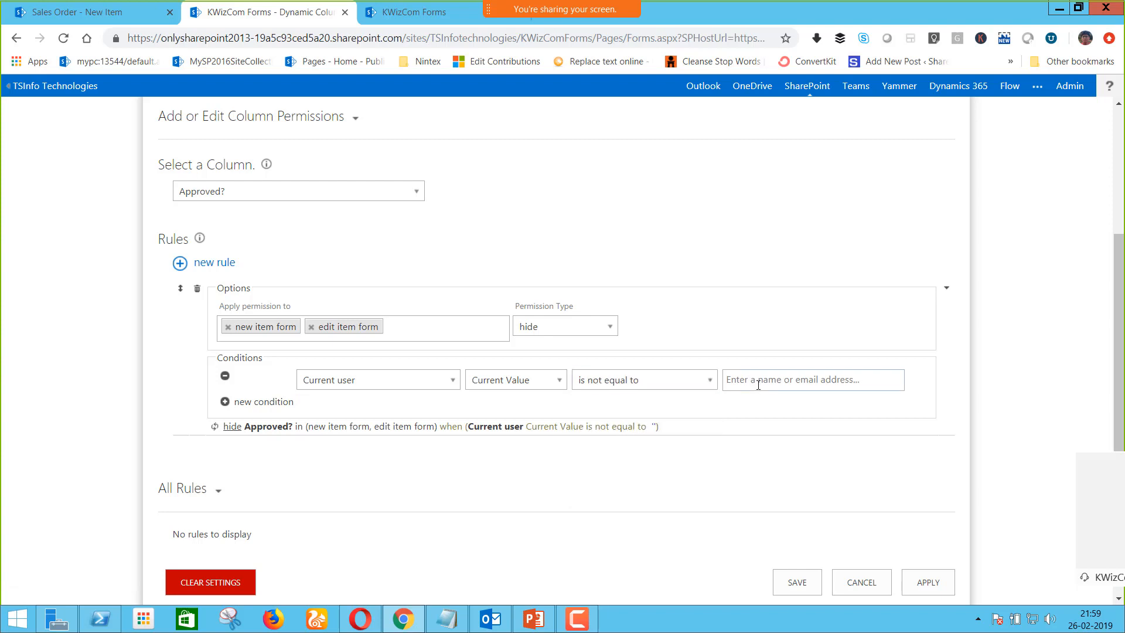
{"action": "left_click", "coordinate": [758, 385]}
{"action": "type", "text": "bija"}
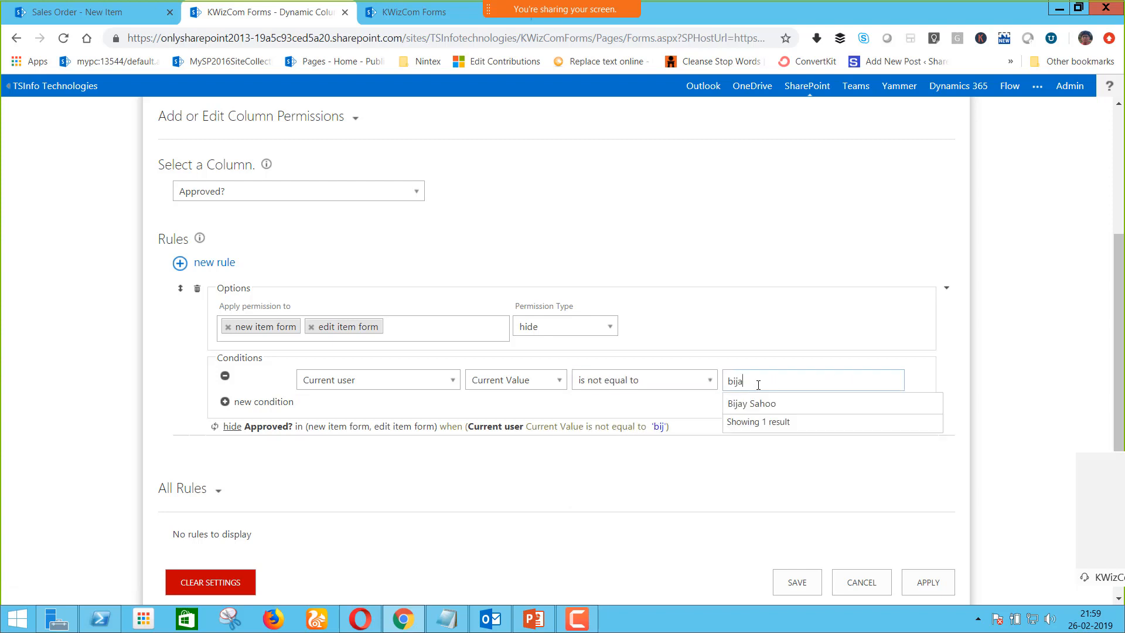
{"action": "type", "text": "y"}
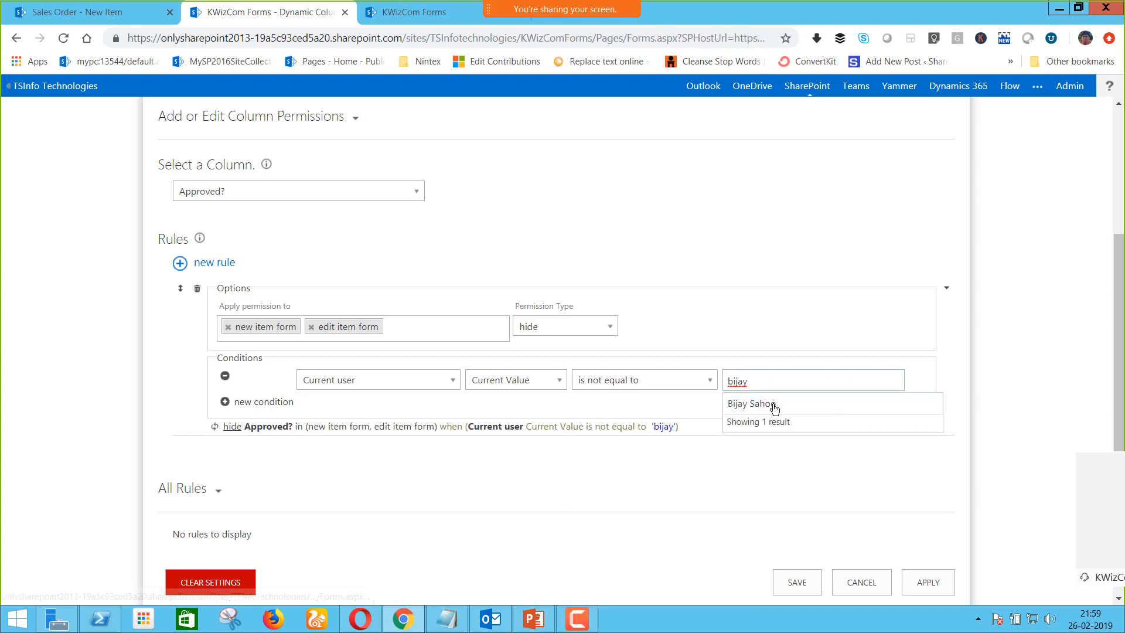
{"action": "left_click", "coordinate": [796, 403]}
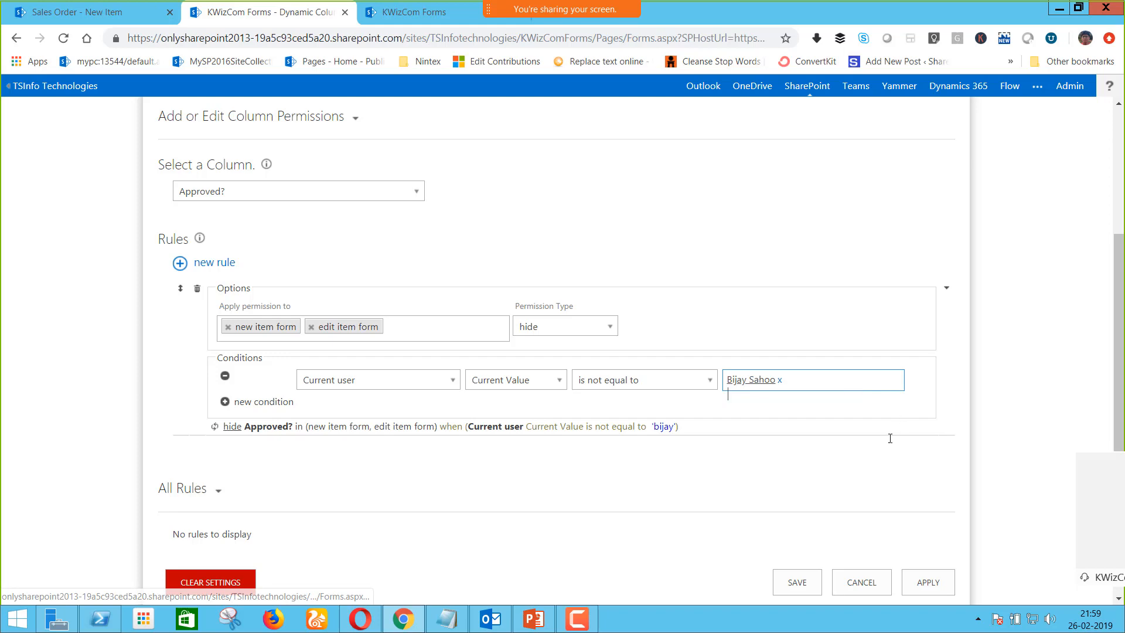
Apply and save the column permission rule for Approved?
{"action": "left_click", "coordinate": [907, 582]}
{"action": "left_click", "coordinate": [804, 586]}
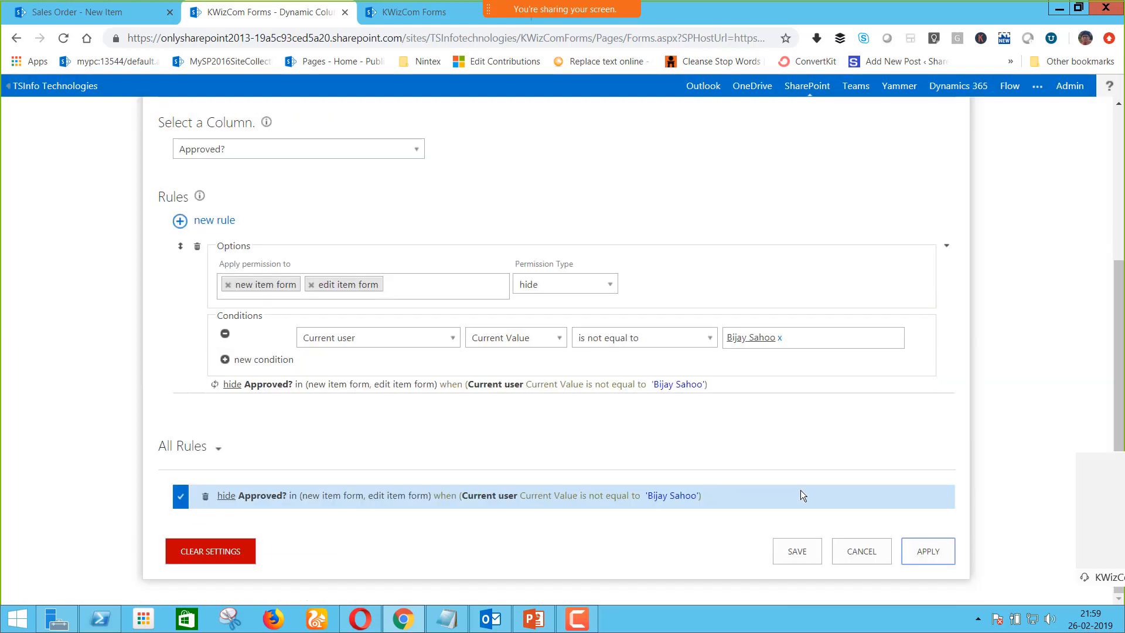
{"action": "left_click", "coordinate": [796, 551]}
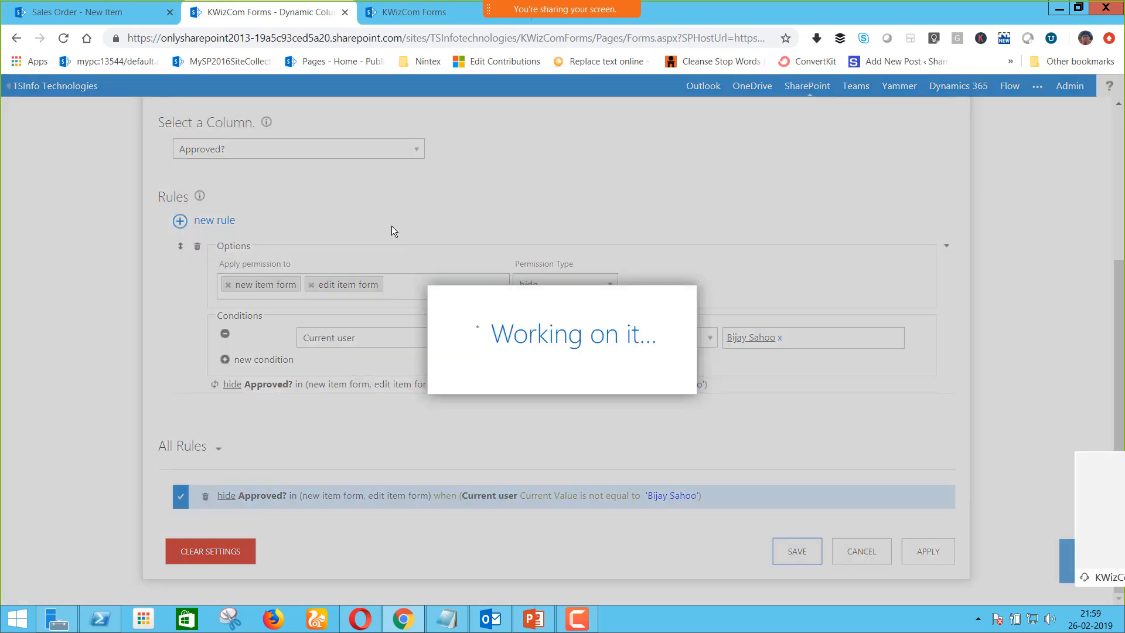
Open a new item form in the Sales Order list and check the Approved? column in its details rows
{"action": "left_click", "coordinate": [127, 15]}
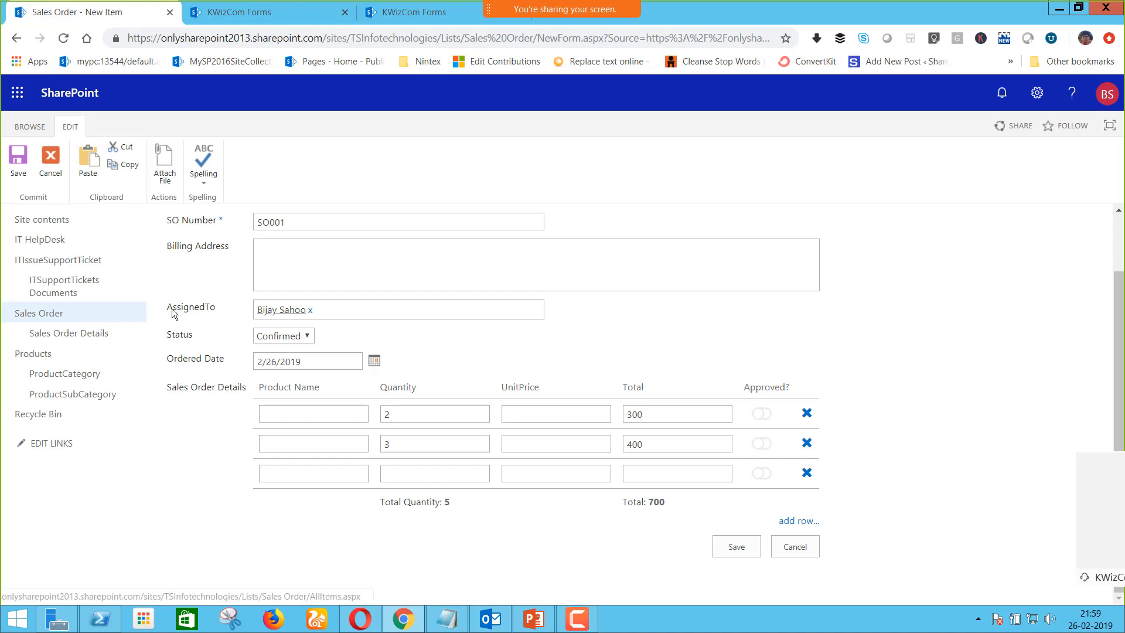
{"action": "left_click", "coordinate": [60, 317]}
{"action": "key", "text": "Return"}
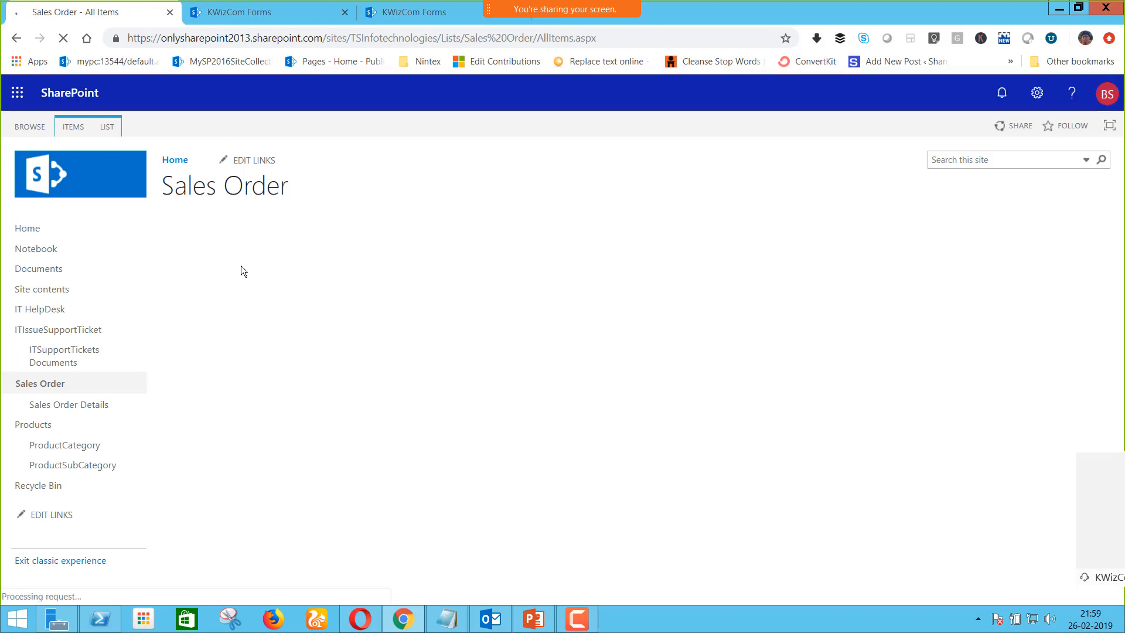
{"action": "left_click", "coordinate": [212, 233]}
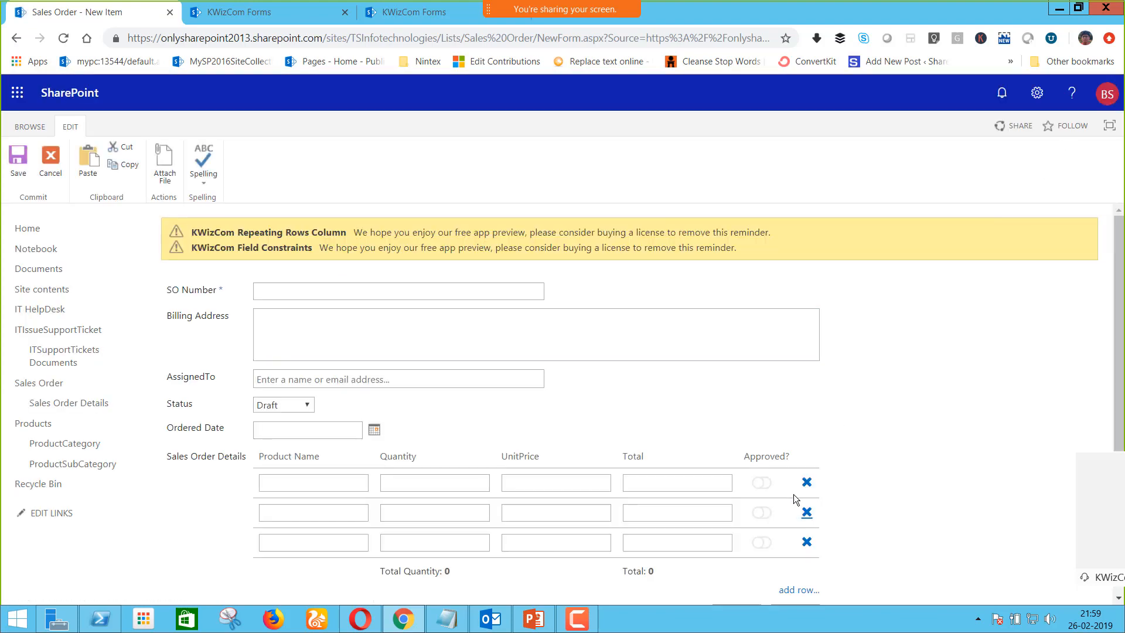
{"action": "scroll", "coordinate": [761, 455], "scroll_direction": "down", "scroll_amount": 1}
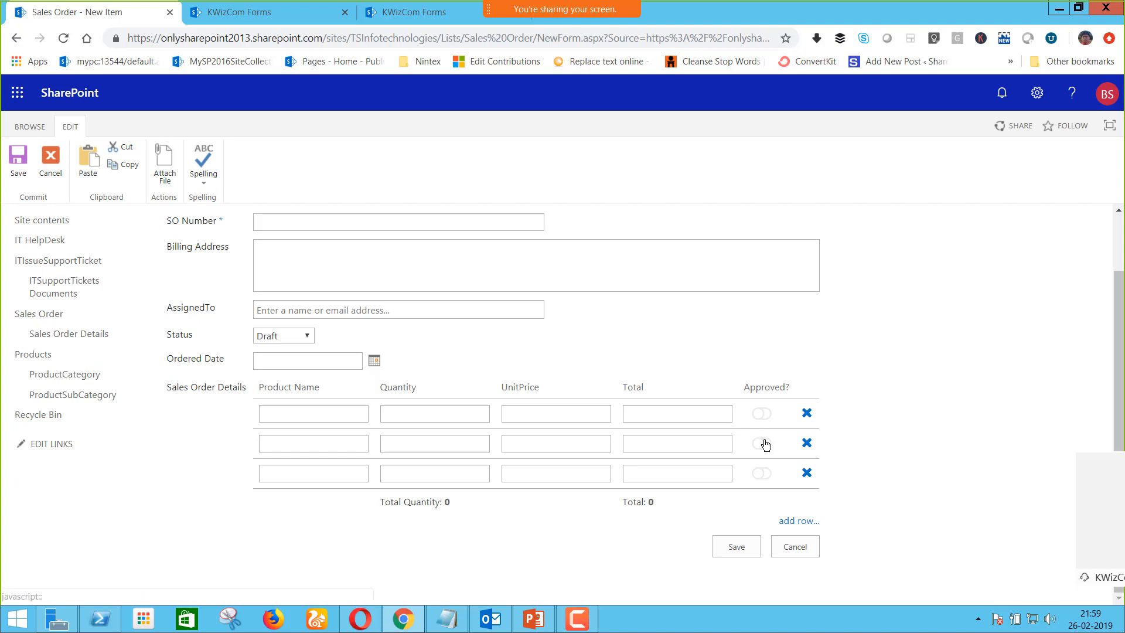
Switch to Opera and check the Approved? column in a new Sales Order form as the other signed-in user
{"action": "left_click", "coordinate": [360, 619]}
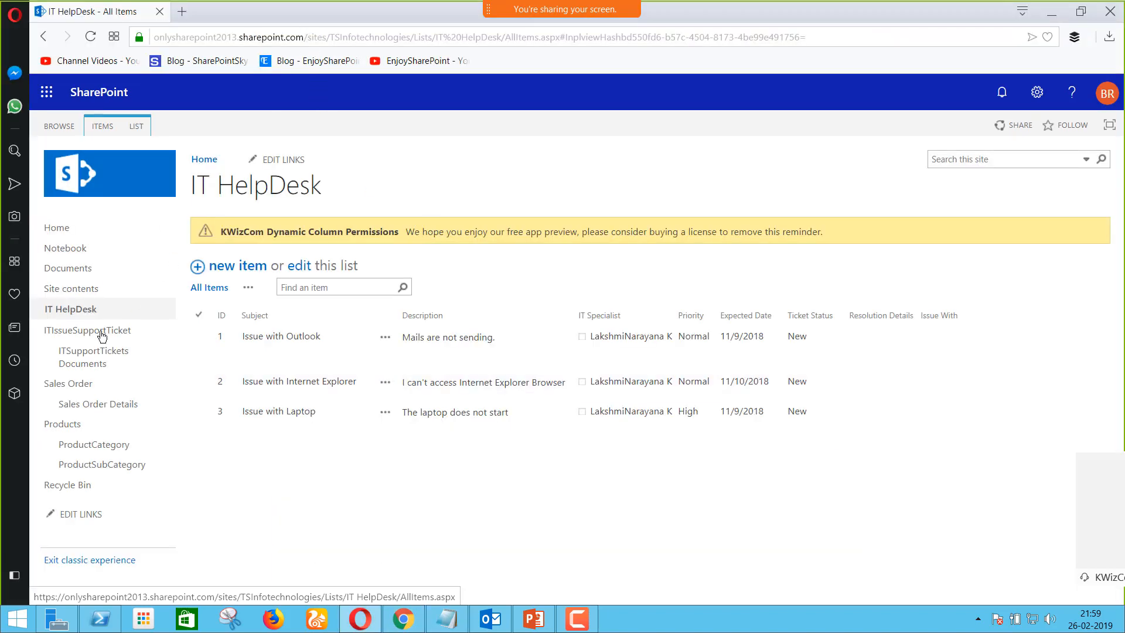
{"action": "left_click", "coordinate": [83, 391]}
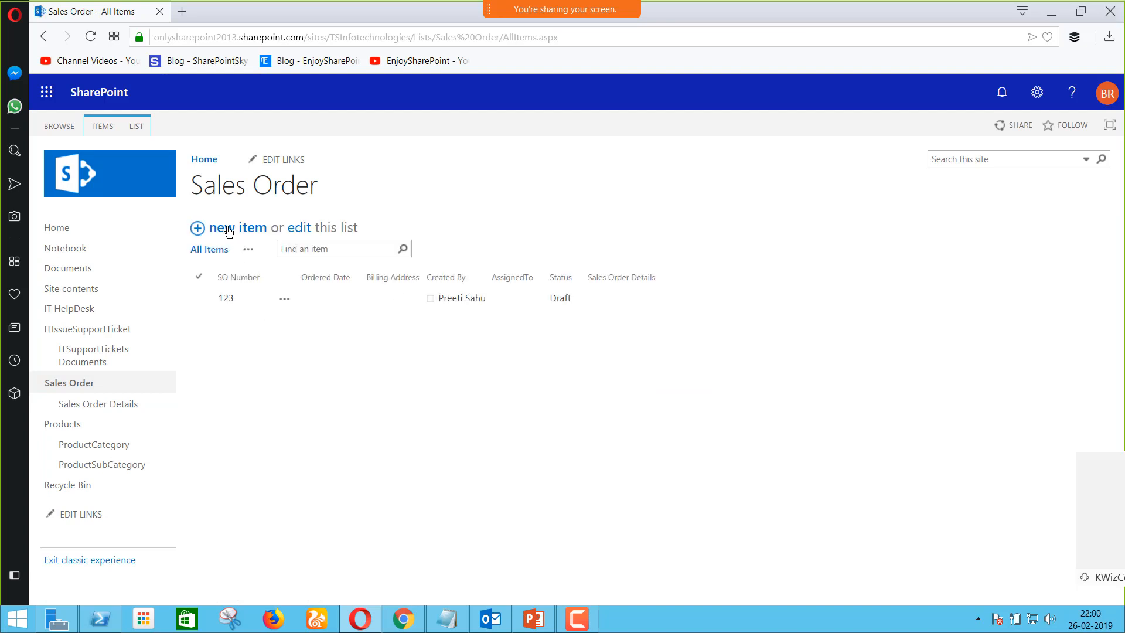
{"action": "left_click", "coordinate": [228, 229]}
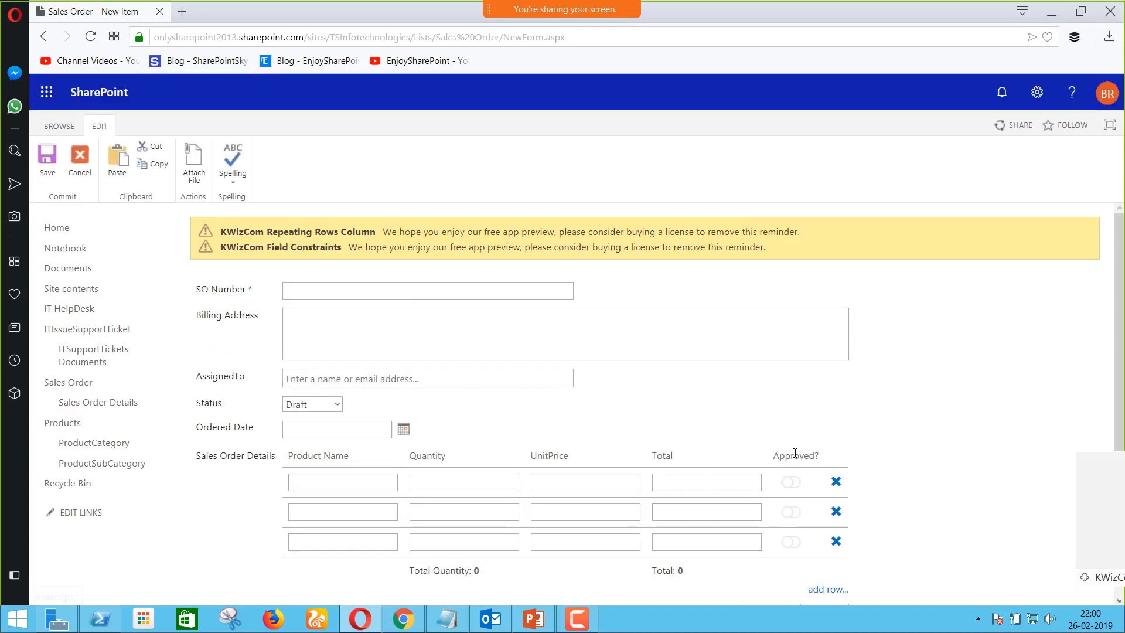
{"action": "scroll", "coordinate": [794, 454], "scroll_direction": "down", "scroll_amount": 1}
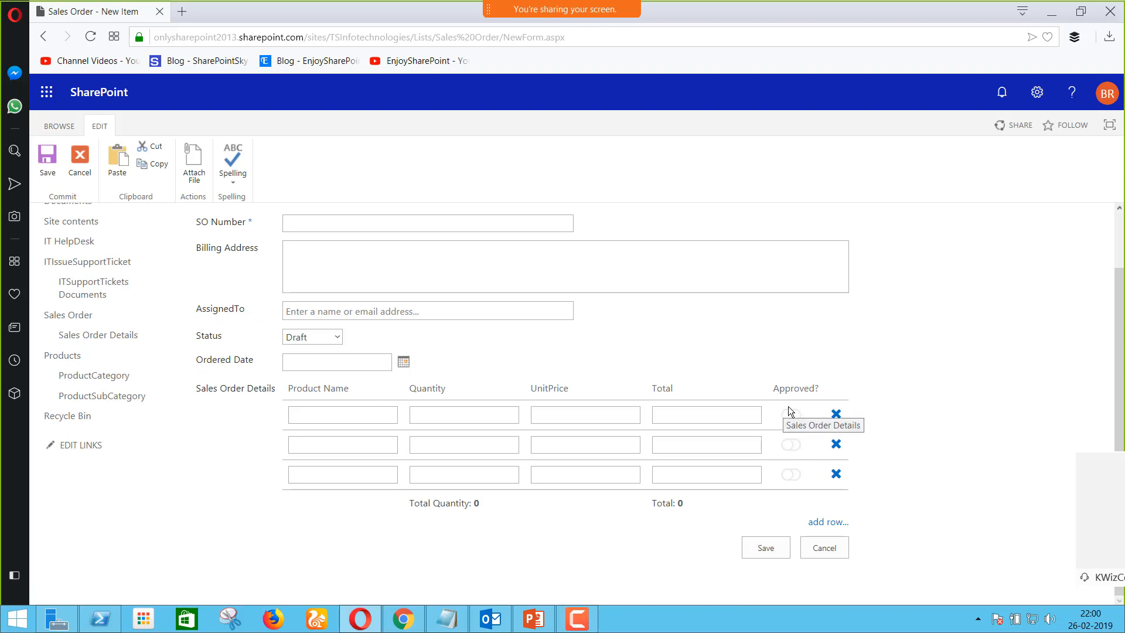
Switch back to Chrome and reopen the Dynamic Column Permissions settings for Sales Order Details
{"action": "left_click", "coordinate": [410, 617]}
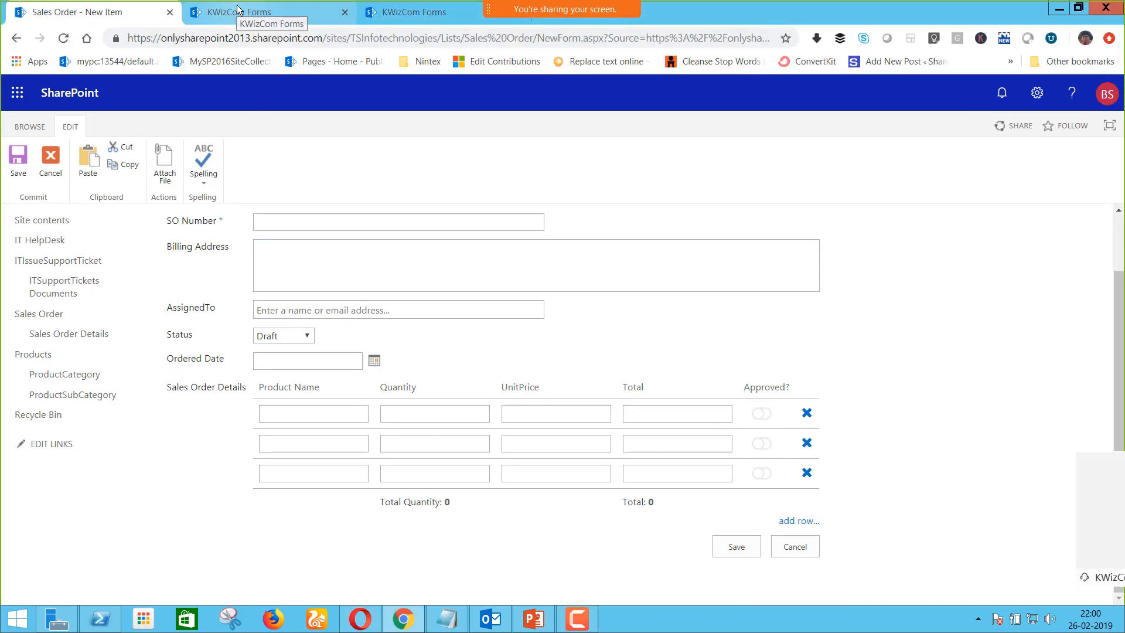
{"action": "left_click", "coordinate": [385, 17]}
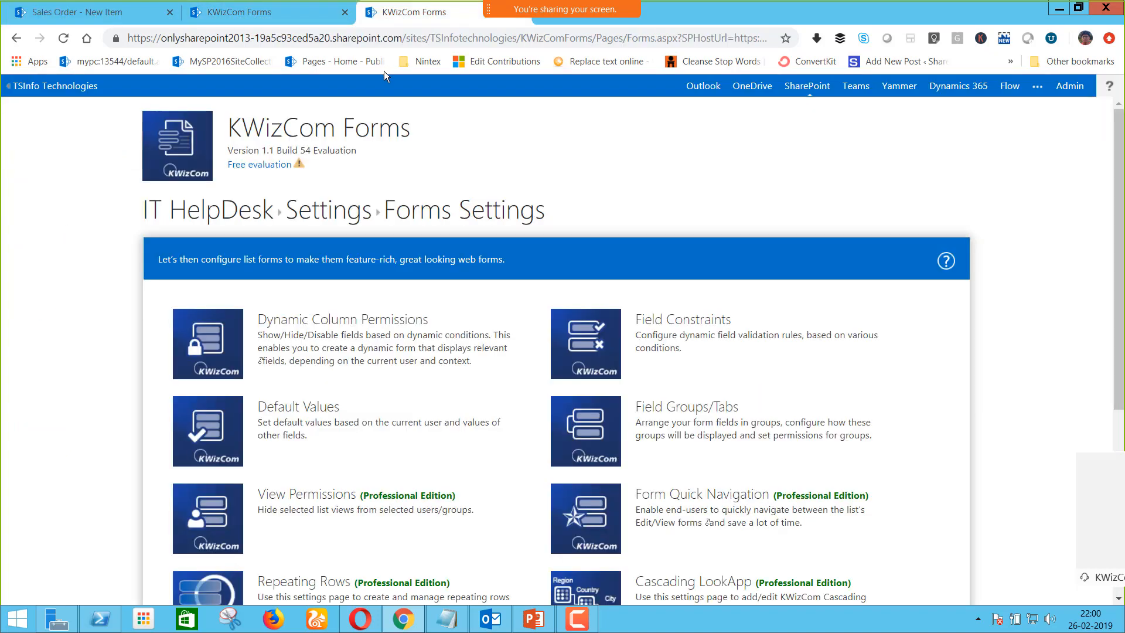
{"action": "left_click", "coordinate": [293, 16]}
{"action": "left_click", "coordinate": [405, 10]}
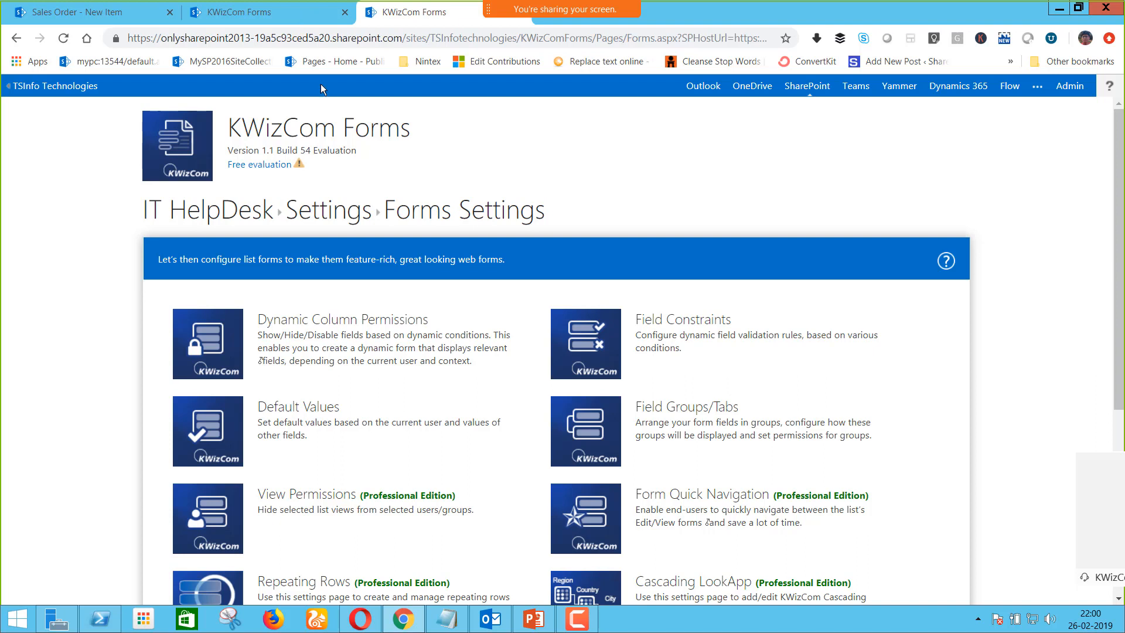
{"action": "left_click", "coordinate": [305, 14]}
{"action": "left_click", "coordinate": [207, 346]}
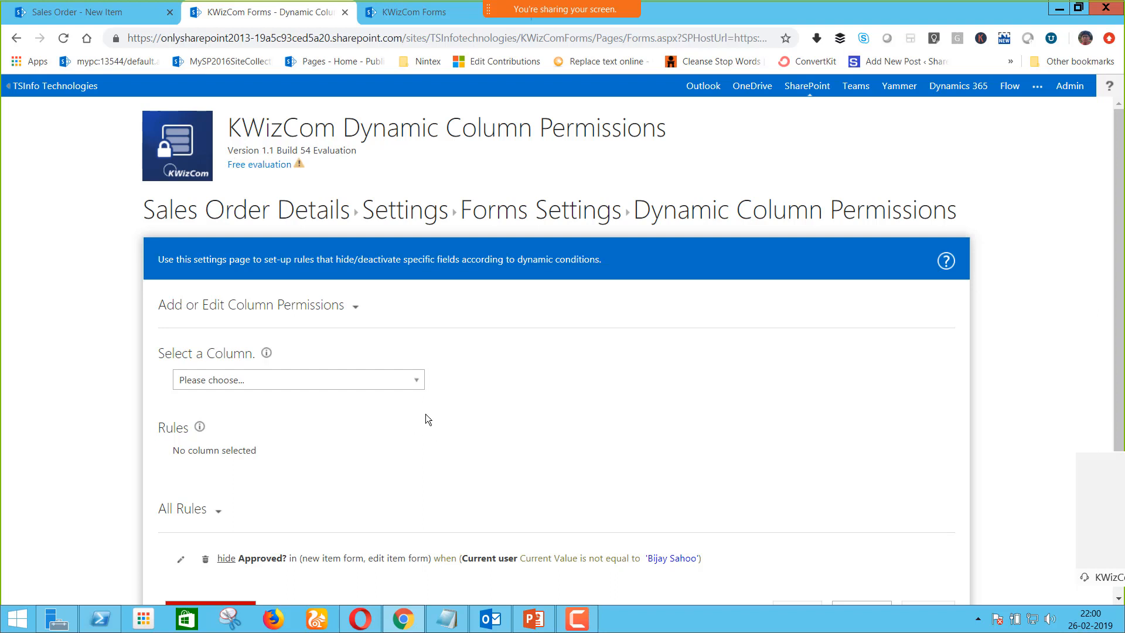
Open the existing hide rule for Approved? and review its forms, permission type and the operators available for the current-user condition
{"action": "scroll", "coordinate": [426, 418], "scroll_direction": "down", "scroll_amount": 1}
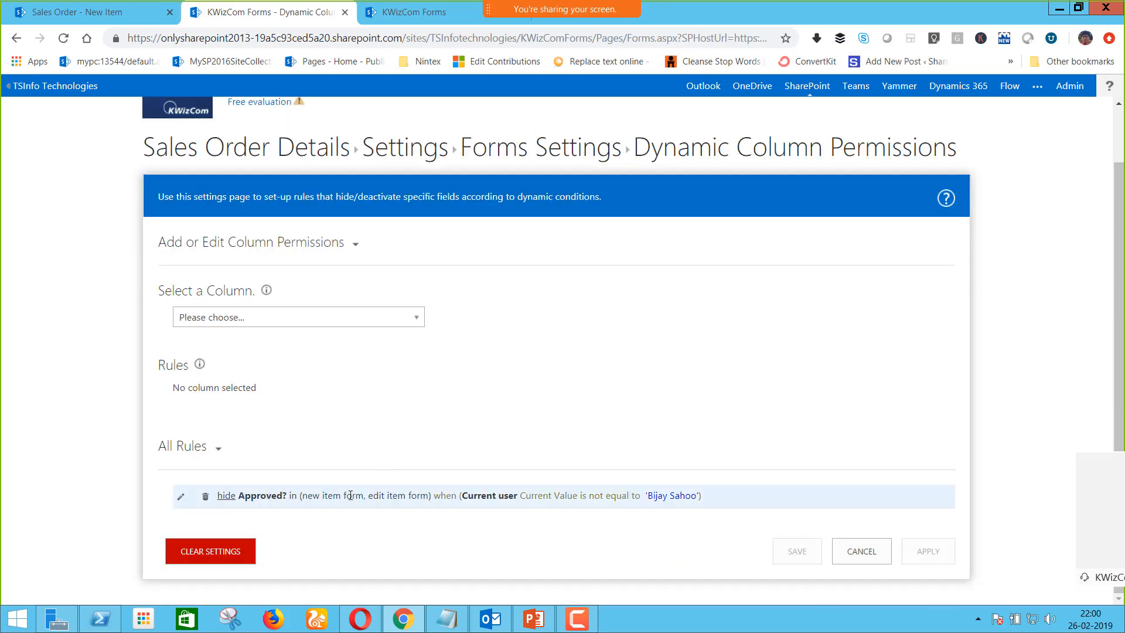
{"action": "left_click", "coordinate": [180, 497]}
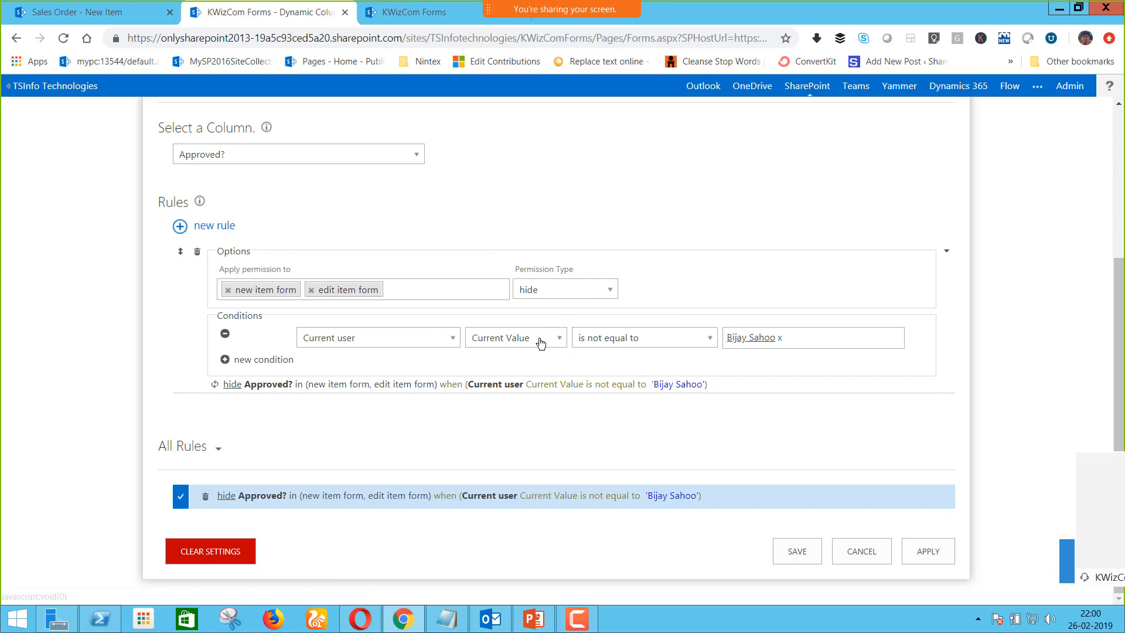
{"action": "left_click", "coordinate": [614, 340]}
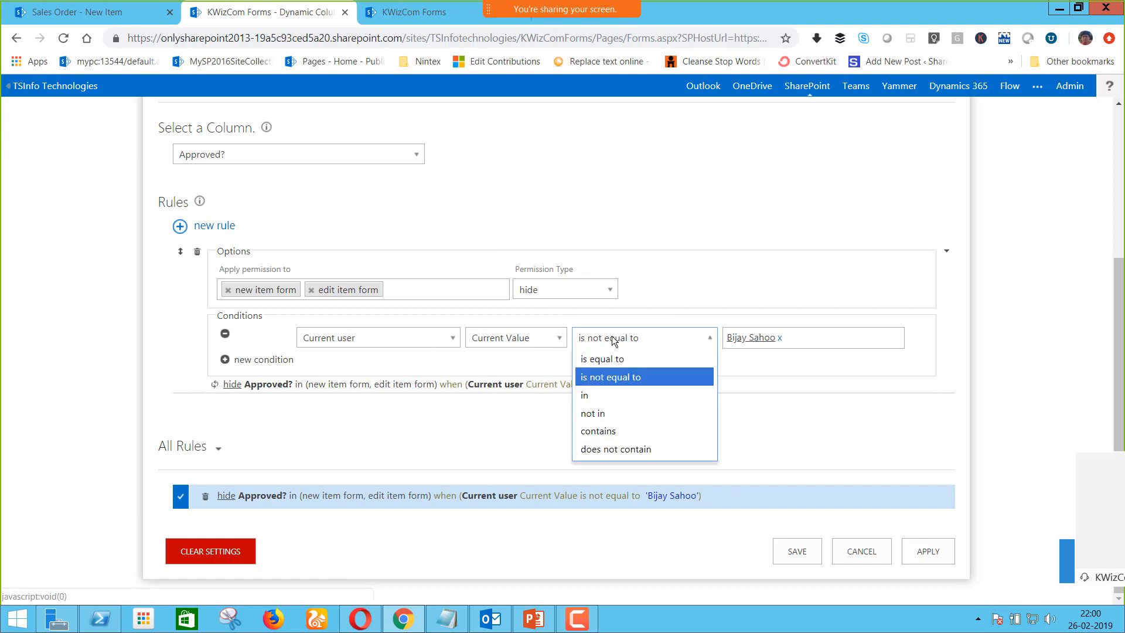
{"action": "left_click", "coordinate": [612, 372]}
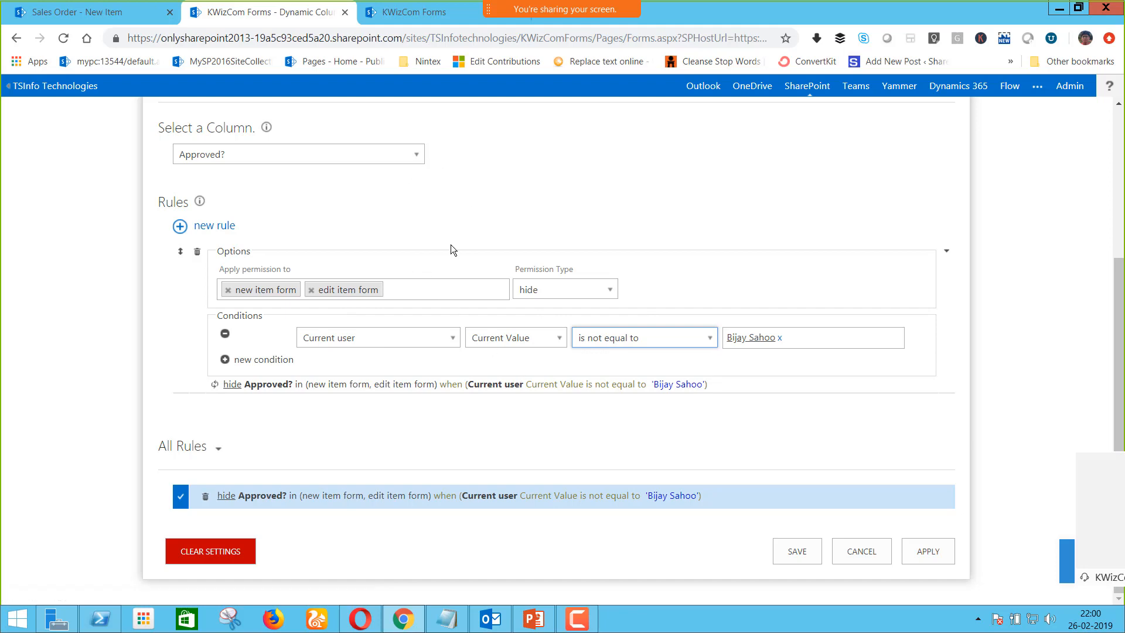
{"action": "scroll", "coordinate": [316, 234], "scroll_direction": "up", "scroll_amount": 4}
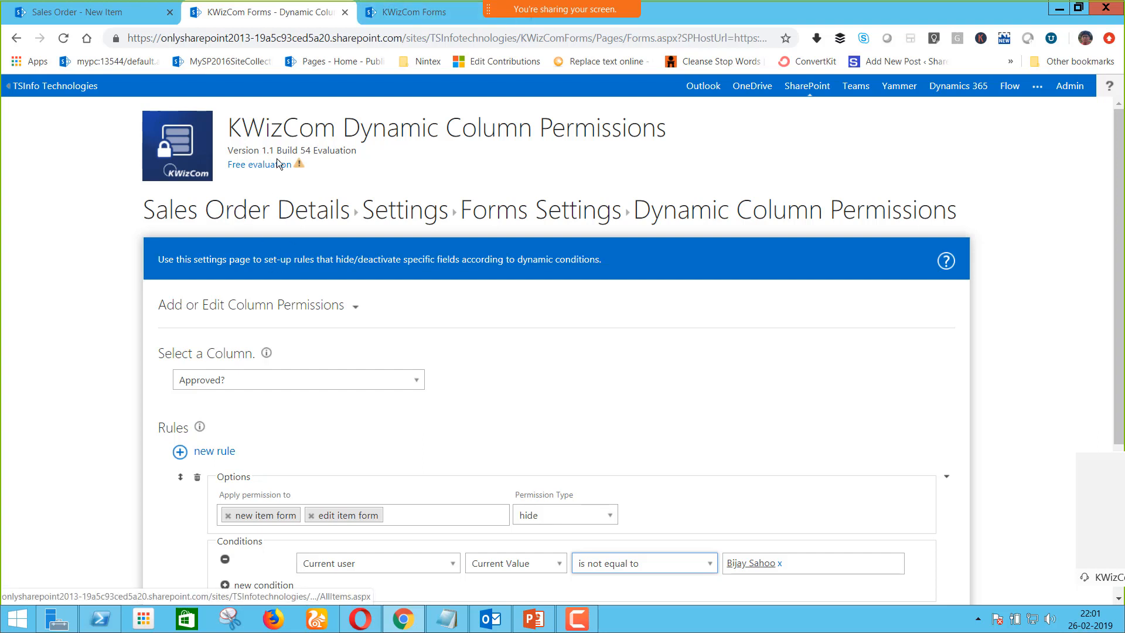
Switch to PowerPoint and go through the Repeating Rows slides 11 to 13 and Print App slide 14
{"action": "left_click", "coordinate": [400, 619]}
{"action": "left_click", "coordinate": [401, 618]}
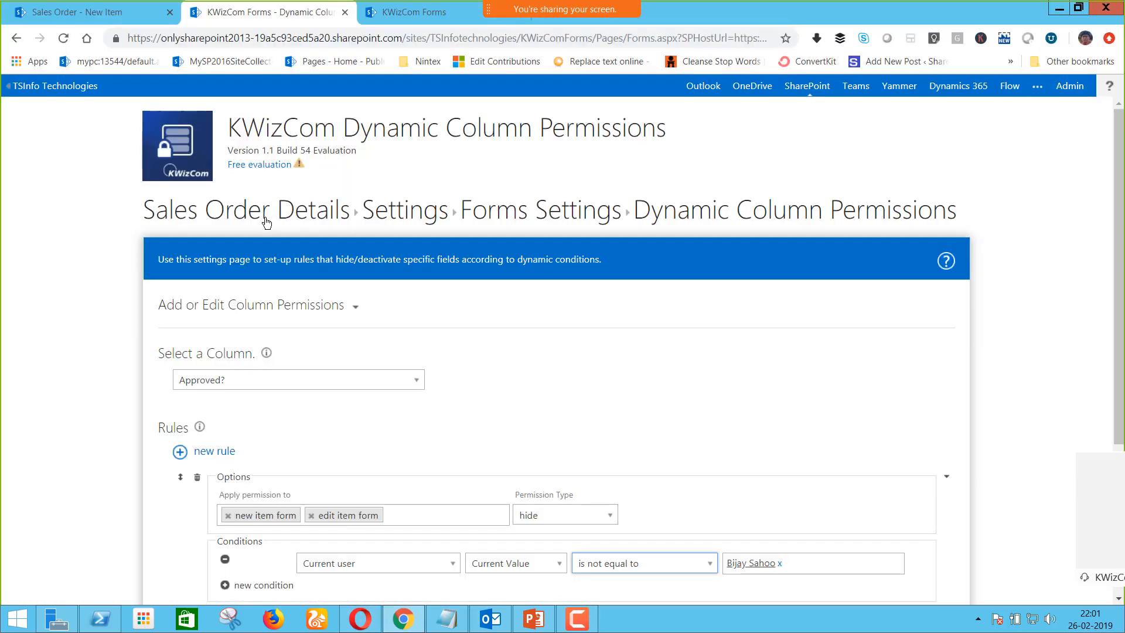
{"action": "left_click", "coordinate": [290, 167]}
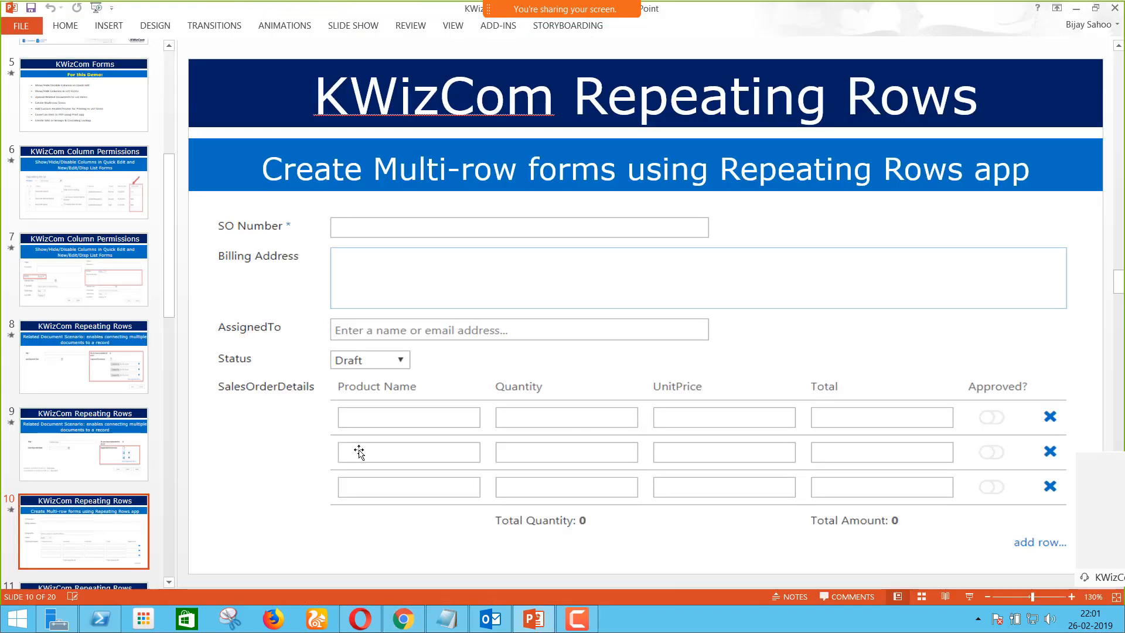
{"action": "scroll", "coordinate": [83, 483], "scroll_direction": "down", "scroll_amount": 4}
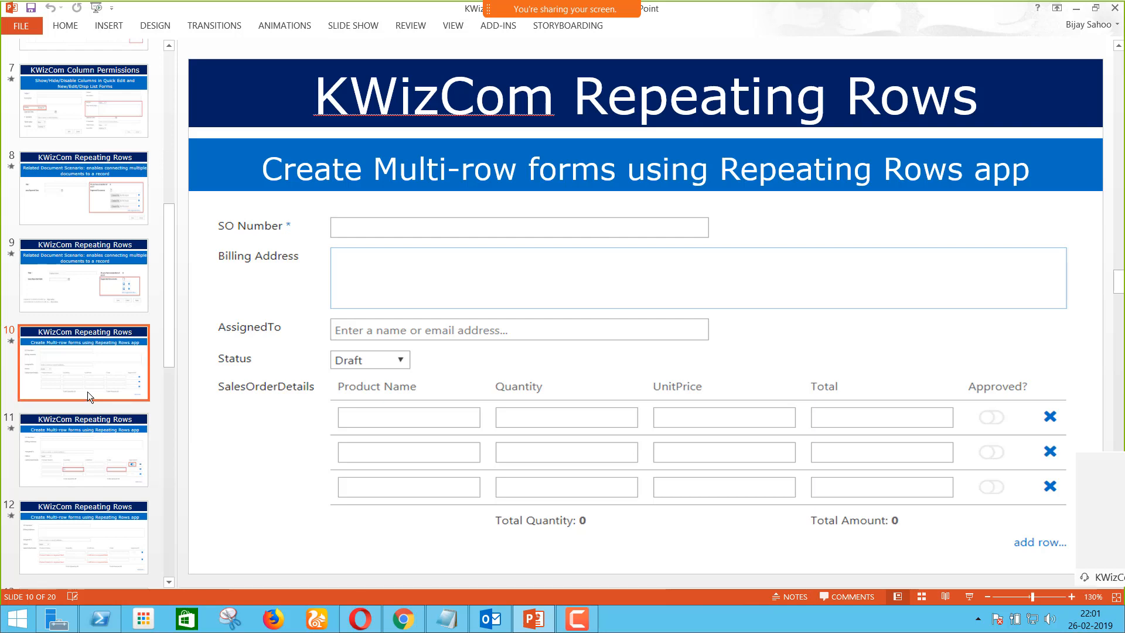
{"action": "left_click", "coordinate": [83, 449]}
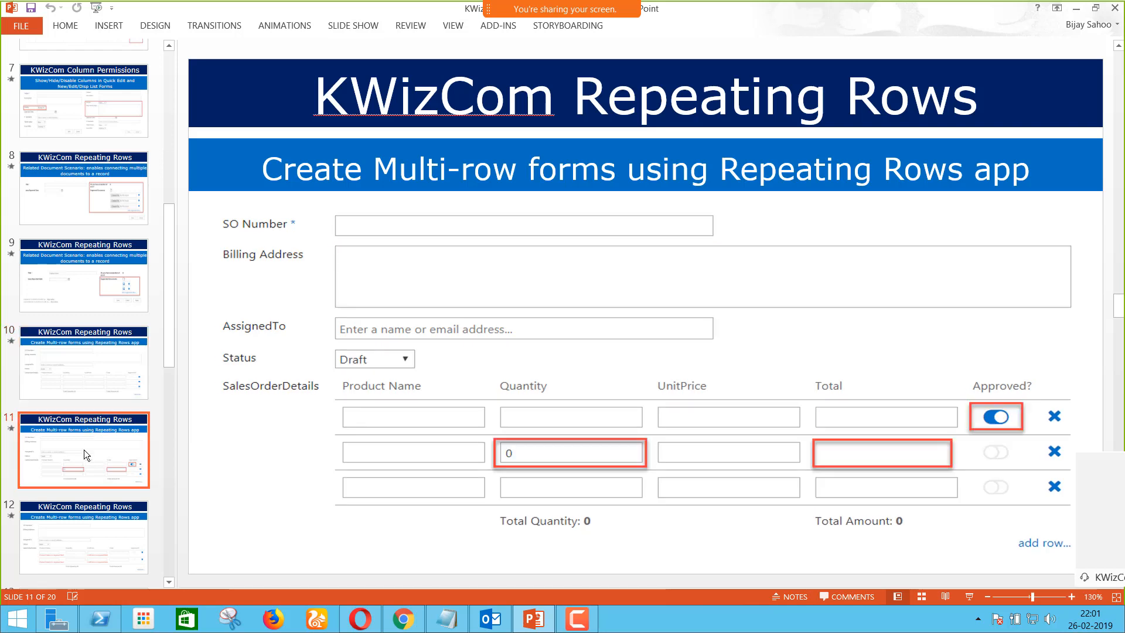
{"action": "scroll", "coordinate": [84, 449], "scroll_direction": "down", "scroll_amount": 2}
{"action": "left_click", "coordinate": [97, 445]}
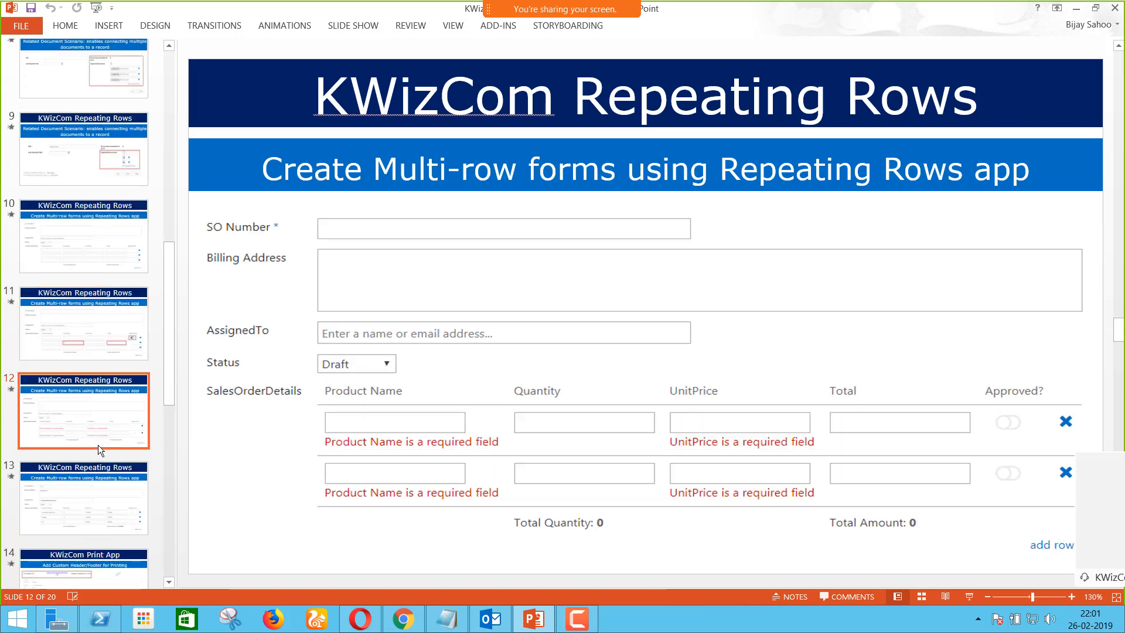
{"action": "left_click", "coordinate": [108, 505]}
{"action": "scroll", "coordinate": [106, 498], "scroll_direction": "down", "scroll_amount": 1}
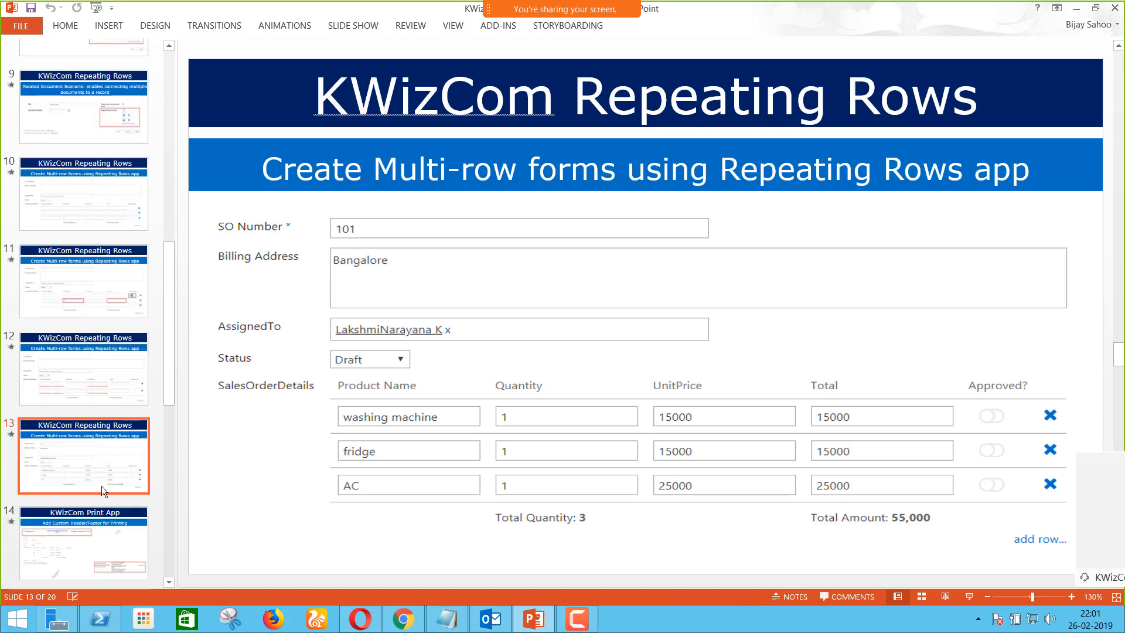
{"action": "left_click", "coordinate": [92, 493]}
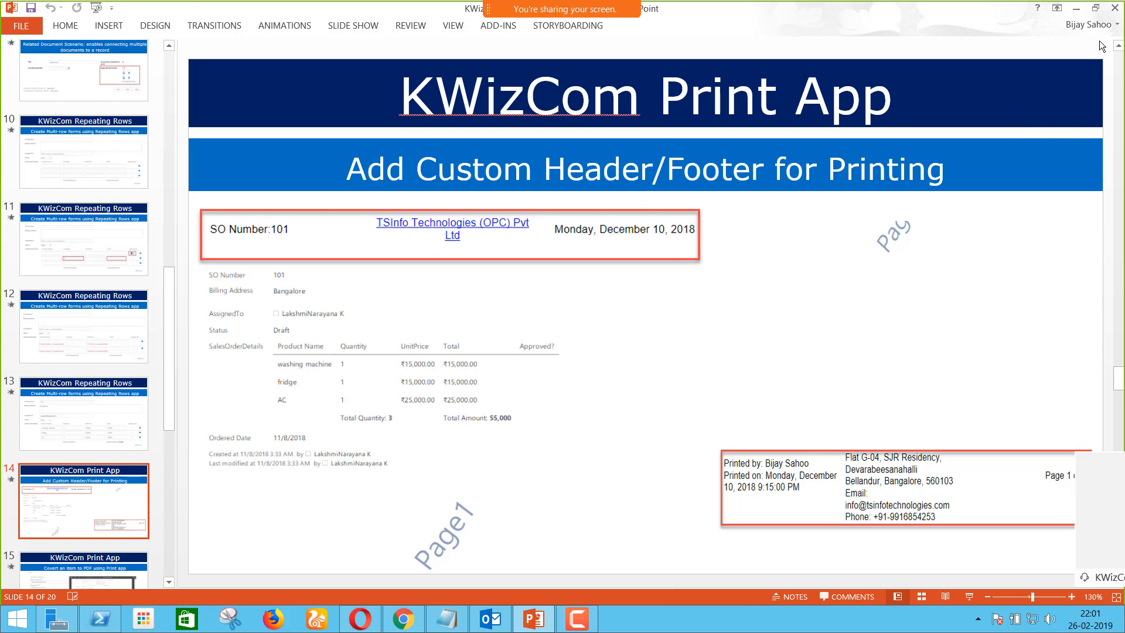
Switch back to Chrome and open the Header/Footer page in the Sales Order list's print settings
{"action": "left_click", "coordinate": [1076, 10]}
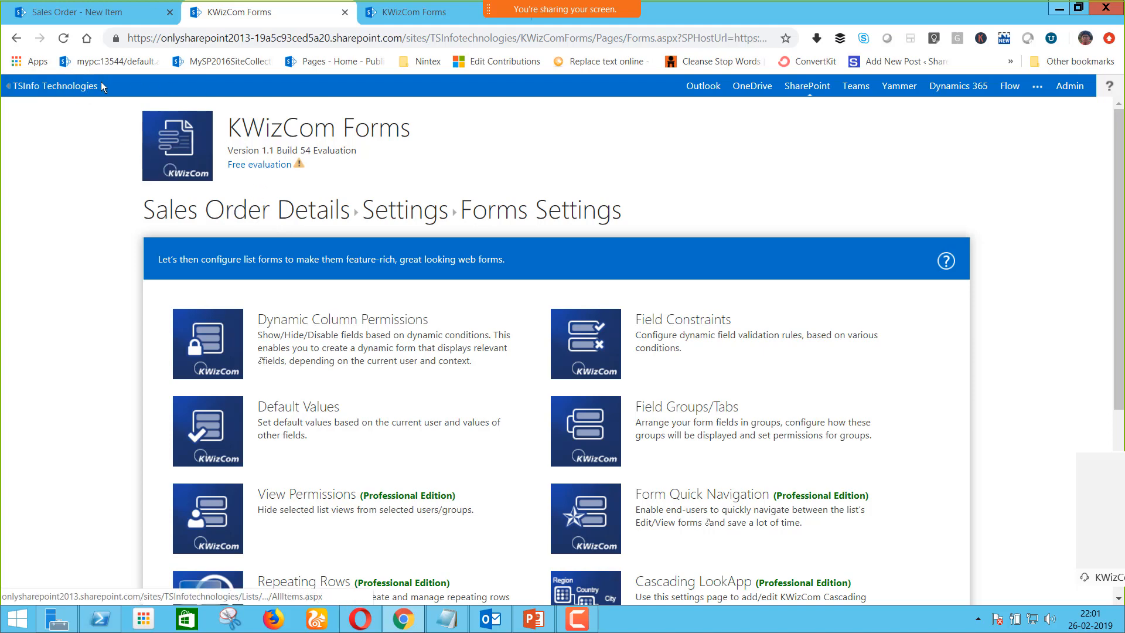
{"action": "left_click", "coordinate": [87, 89]}
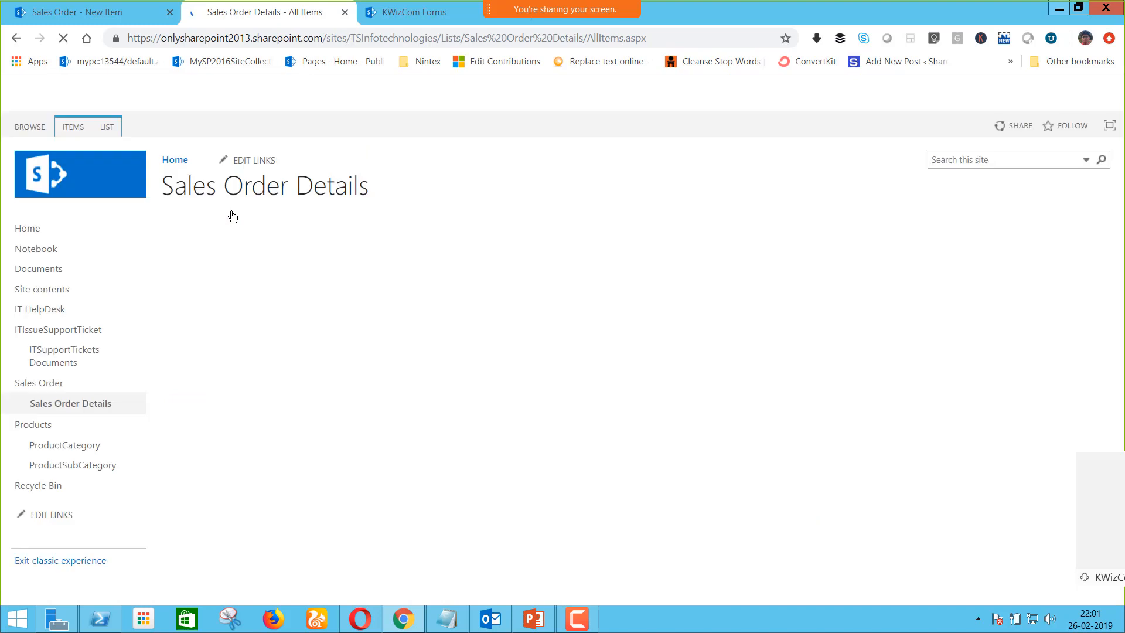
{"action": "left_click", "coordinate": [50, 383]}
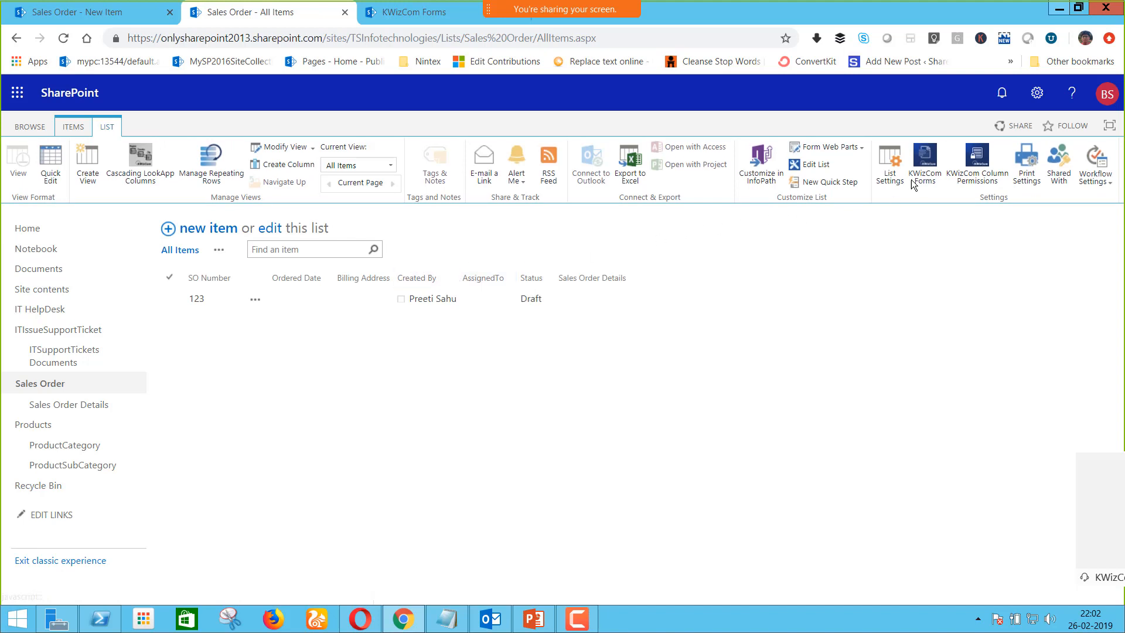
{"action": "left_click", "coordinate": [1031, 170]}
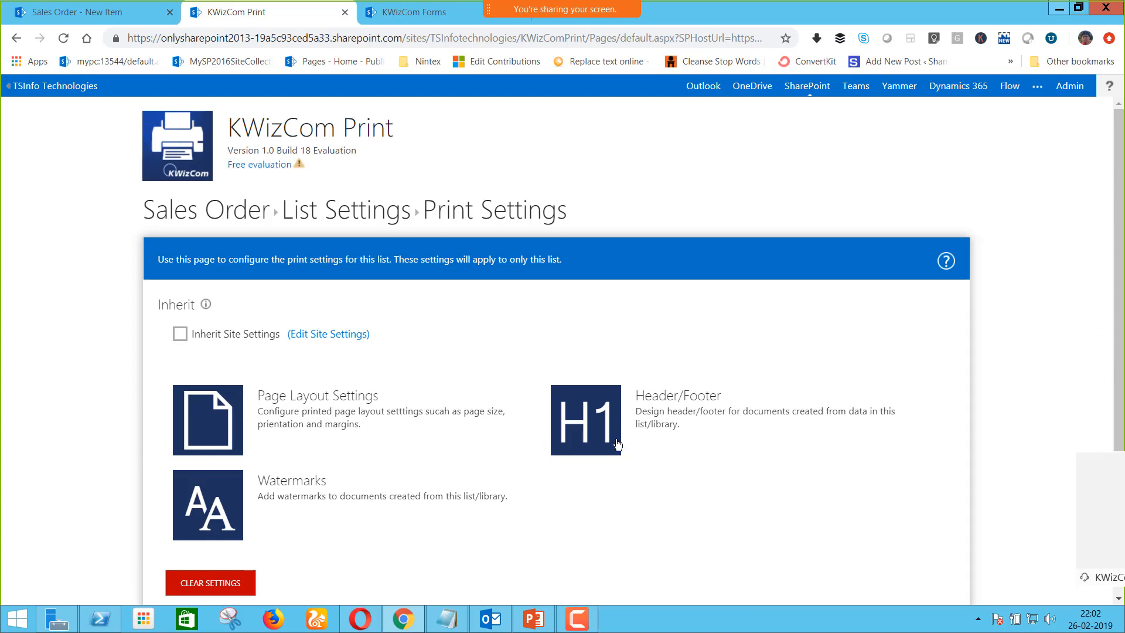
{"action": "left_click", "coordinate": [608, 423]}
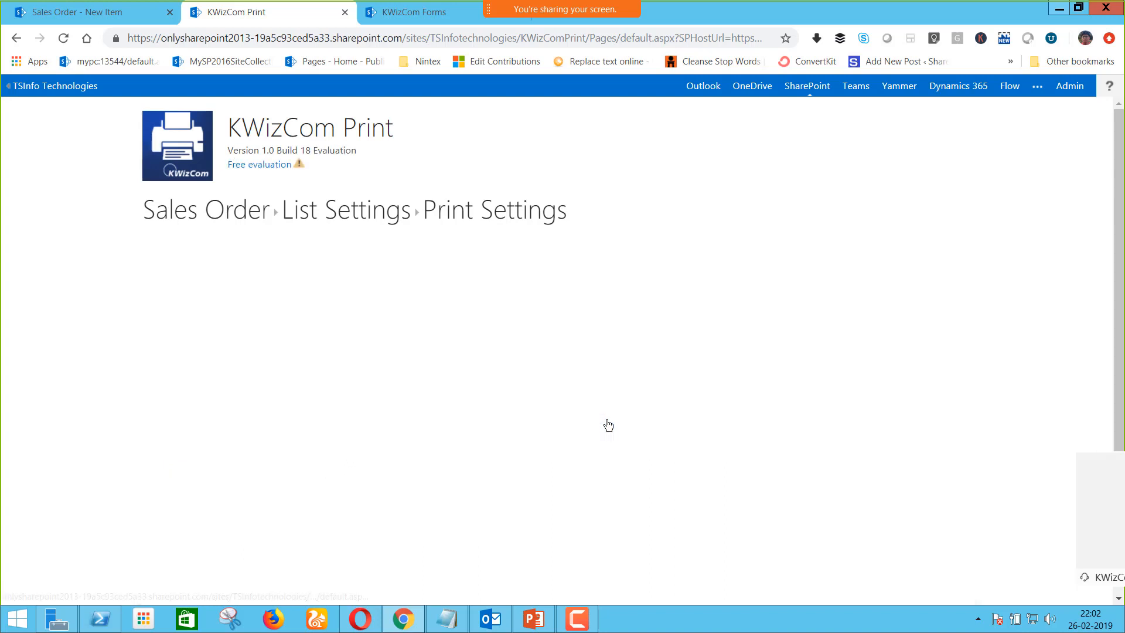
Examine the header and footer content for printed pages and the tokens that can be inserted in the header
{"action": "scroll", "coordinate": [448, 466], "scroll_direction": "down", "scroll_amount": 3}
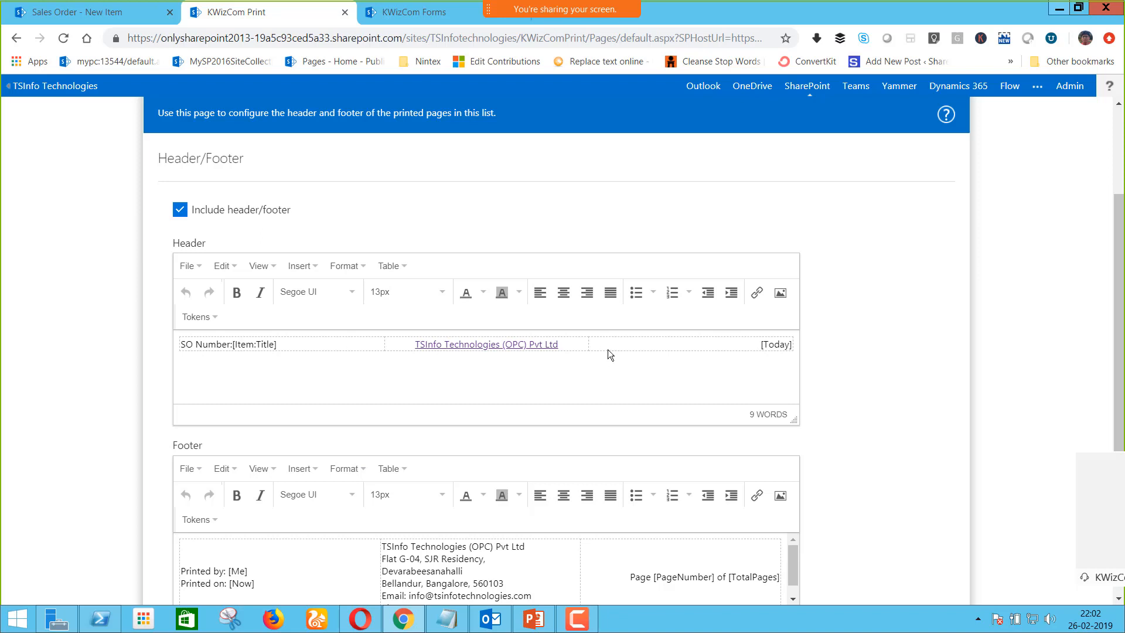
{"action": "scroll", "coordinate": [607, 349], "scroll_direction": "down", "scroll_amount": 1}
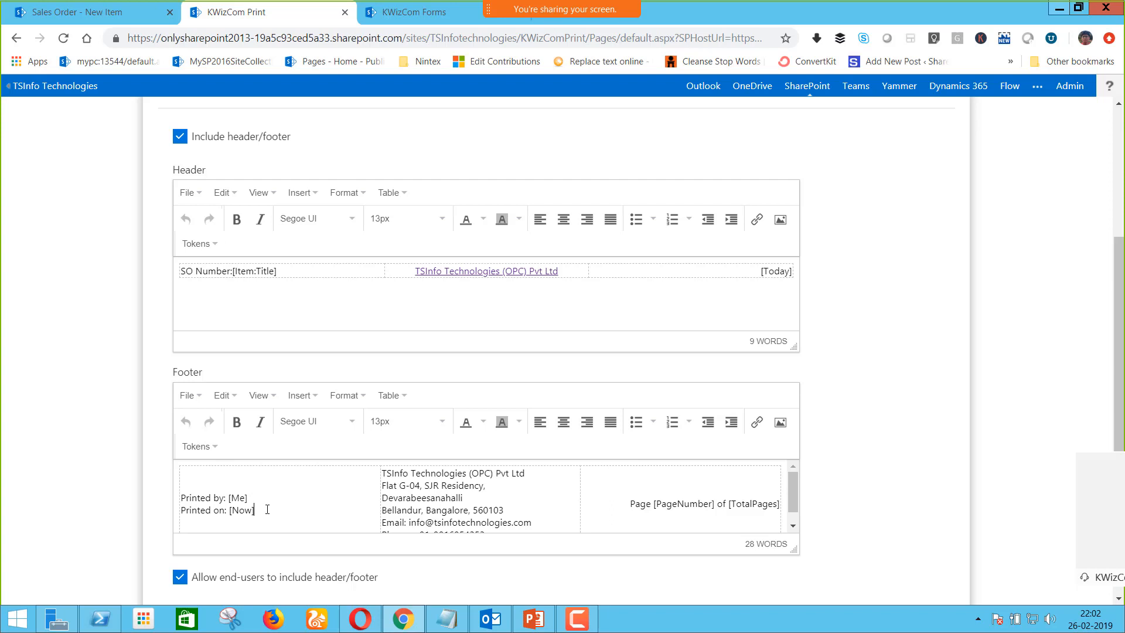
{"action": "left_click", "coordinate": [283, 470]}
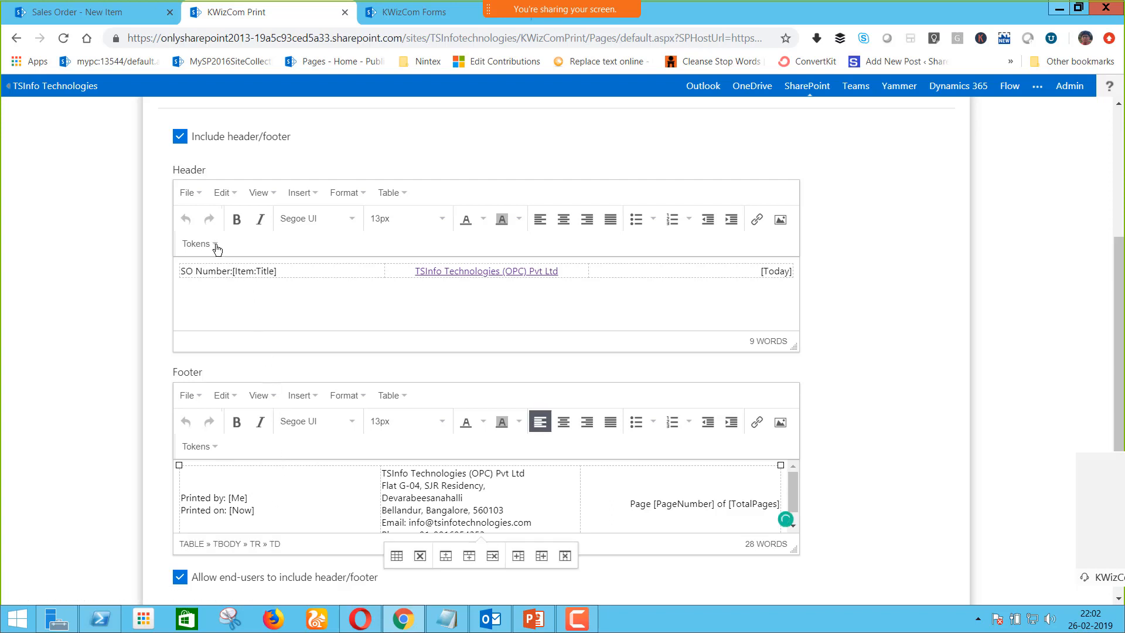
{"action": "left_click", "coordinate": [216, 249]}
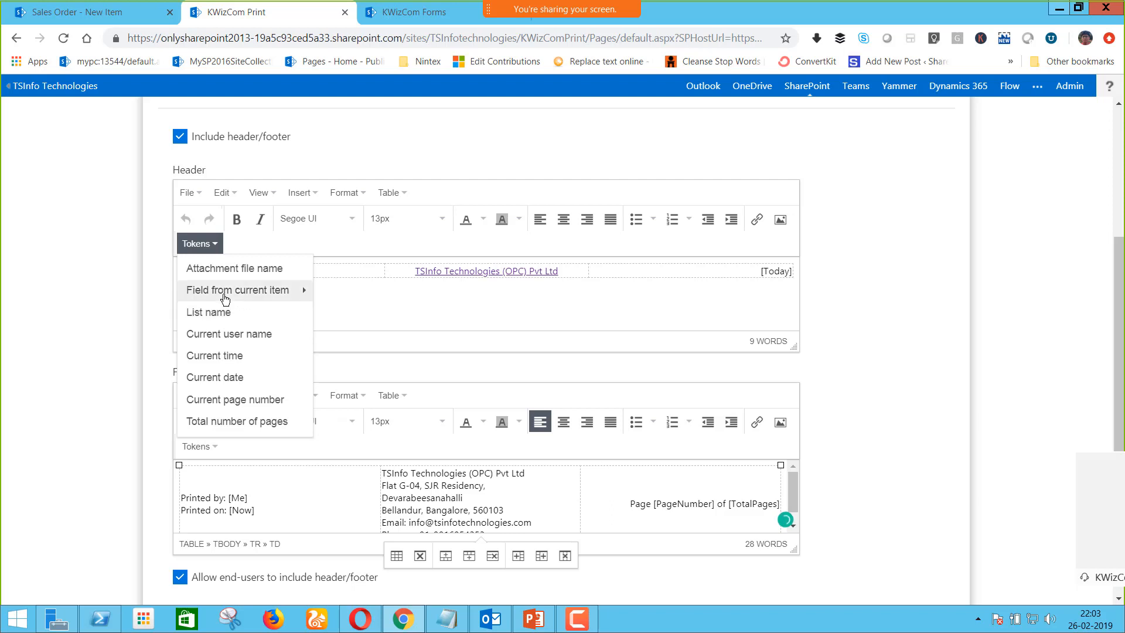
{"action": "mouse_move", "coordinate": [307, 298]}
{"action": "left_click", "coordinate": [505, 494]}
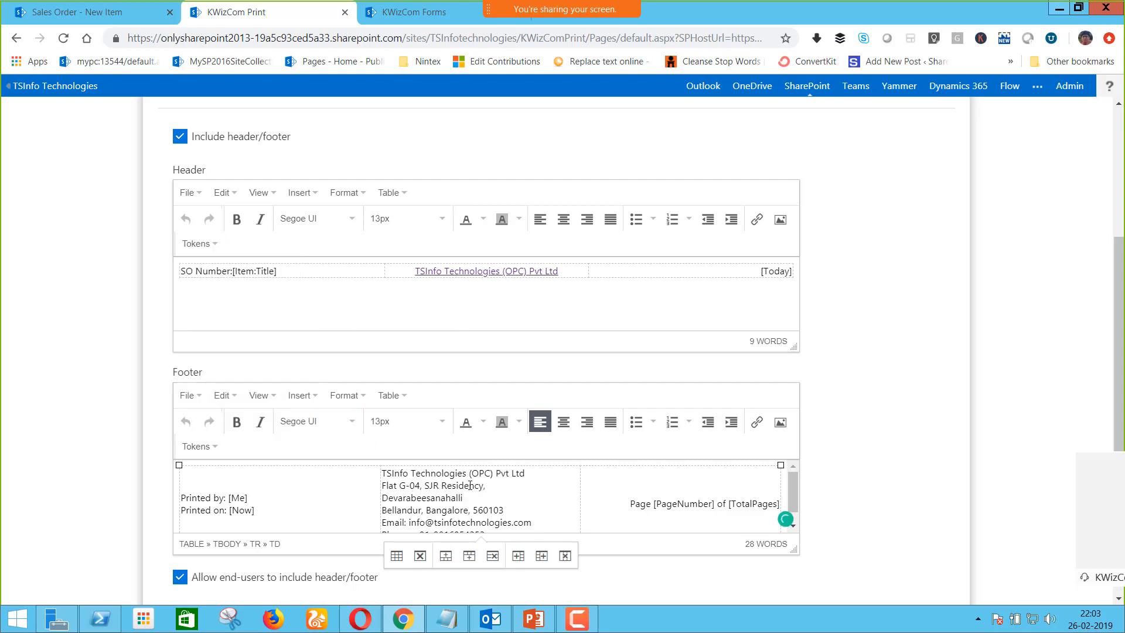
{"action": "scroll", "coordinate": [470, 485], "scroll_direction": "down", "scroll_amount": 1}
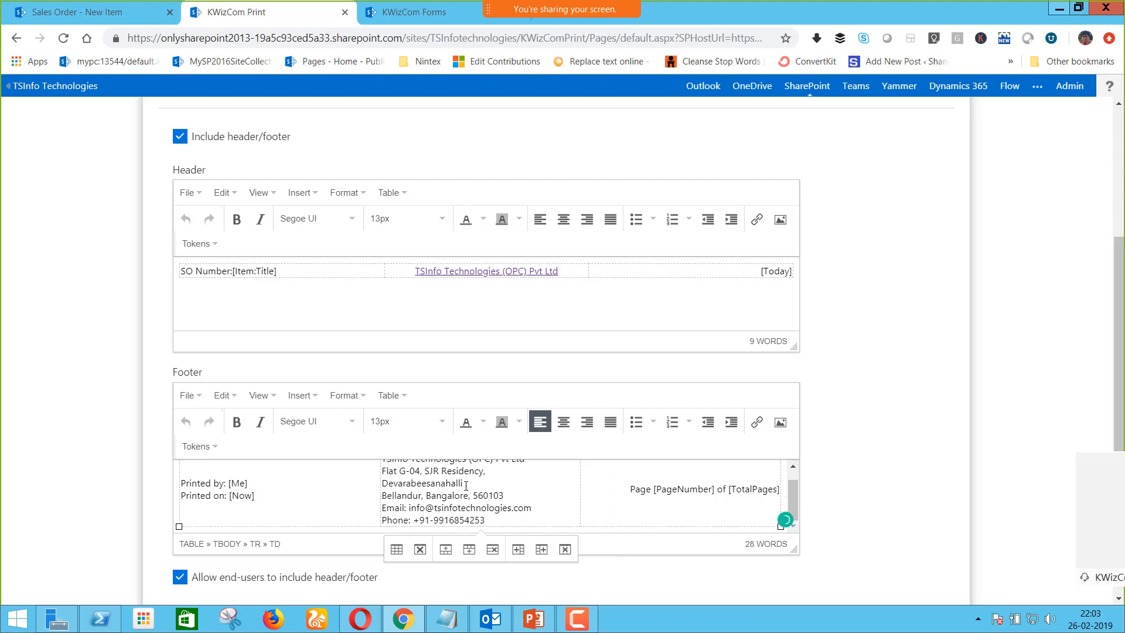
{"action": "scroll", "coordinate": [705, 514], "scroll_direction": "down", "scroll_amount": 1}
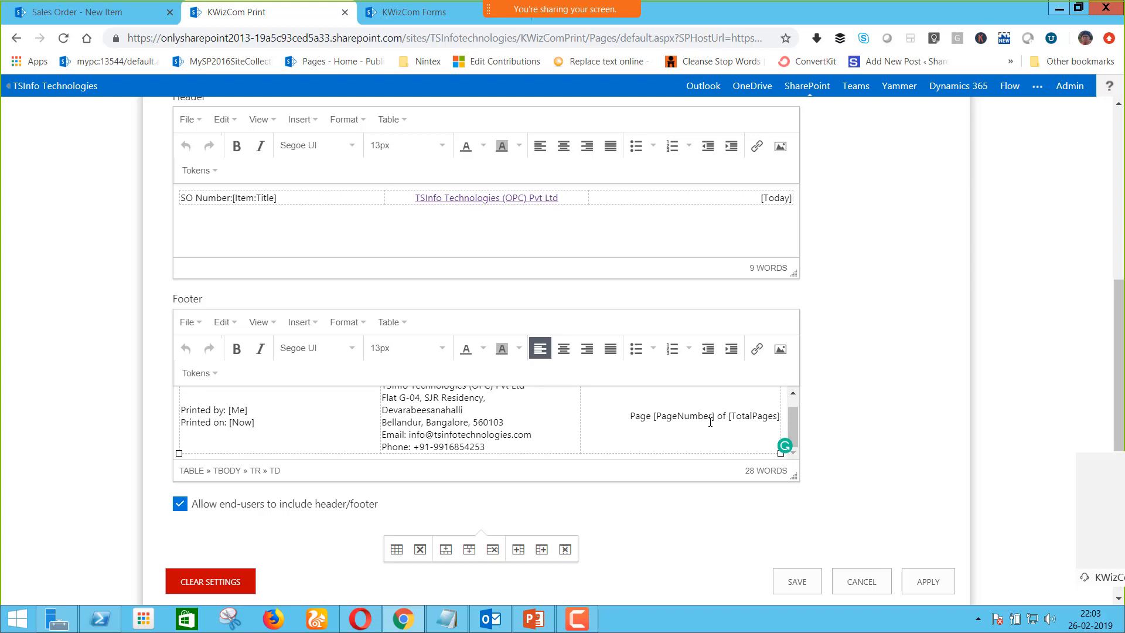
{"action": "scroll", "coordinate": [710, 421], "scroll_direction": "up", "scroll_amount": 1}
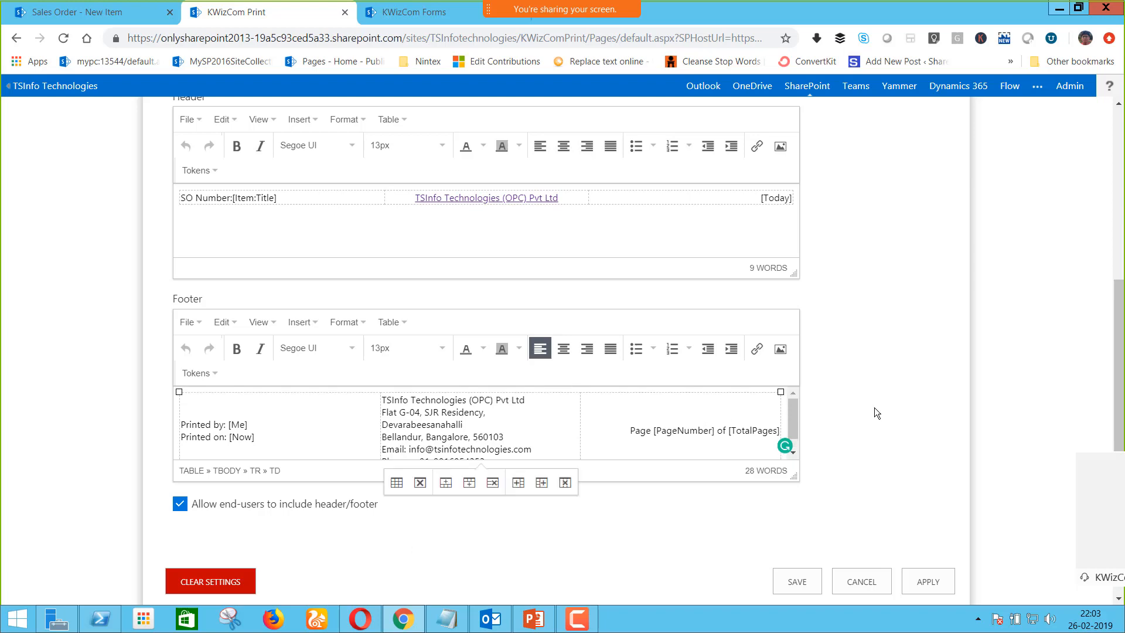
{"action": "scroll", "coordinate": [874, 406], "scroll_direction": "up", "scroll_amount": 4}
Apply and save the Sales Order list's header and footer print settings
{"action": "scroll", "coordinate": [874, 407], "scroll_direction": "down", "scroll_amount": 5}
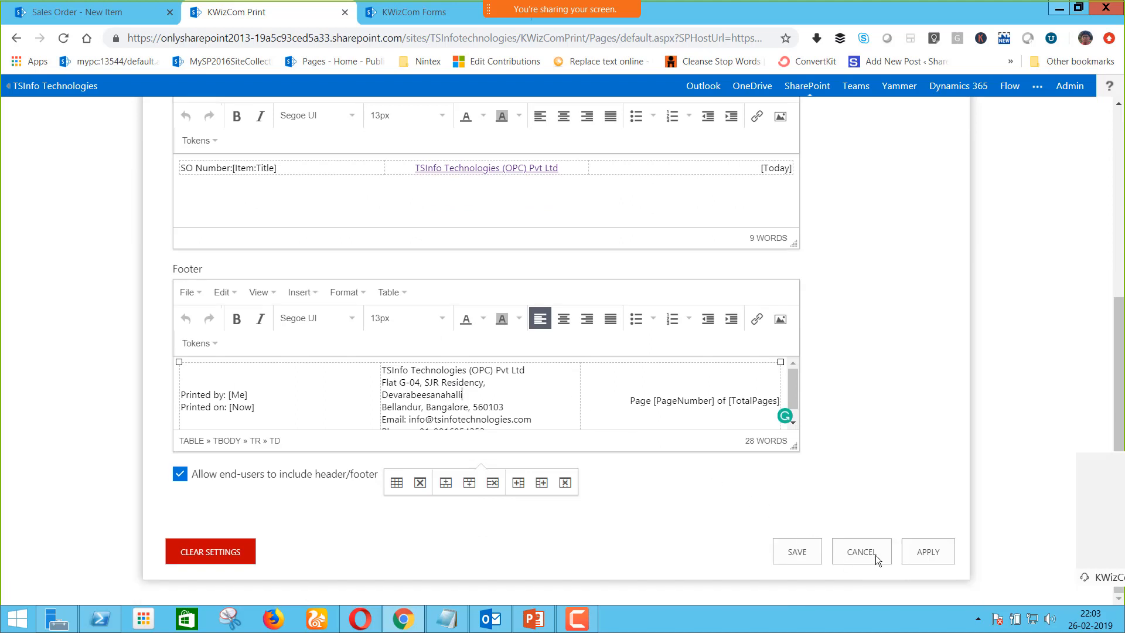
{"action": "left_click", "coordinate": [908, 550]}
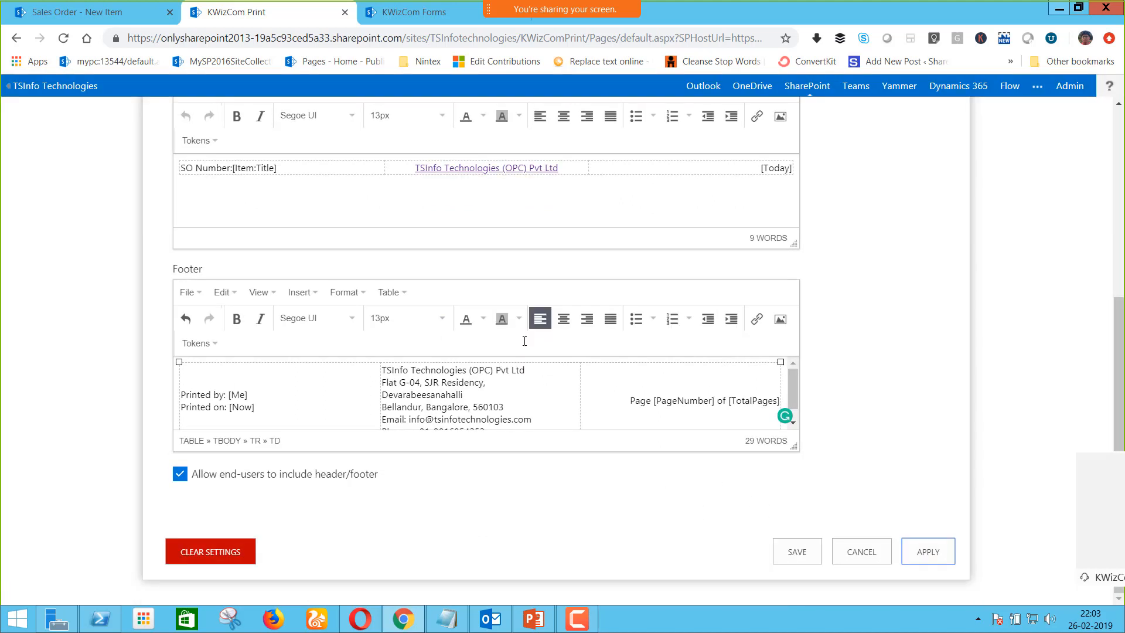
{"action": "left_click", "coordinate": [800, 559]}
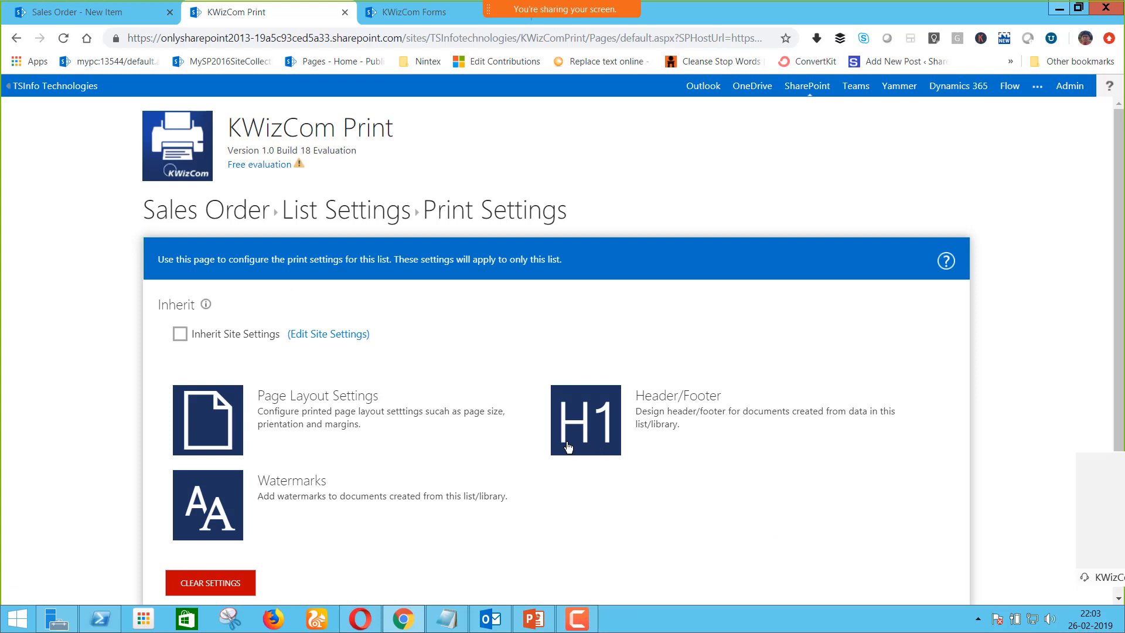
Start a new Sales Order item, set SO Number to Demo123 and choose the matching person in AssignedTo
{"action": "scroll", "coordinate": [566, 442], "scroll_direction": "down", "scroll_amount": 1}
{"action": "scroll", "coordinate": [566, 442], "scroll_direction": "up", "scroll_amount": 1}
{"action": "left_click", "coordinate": [201, 211]}
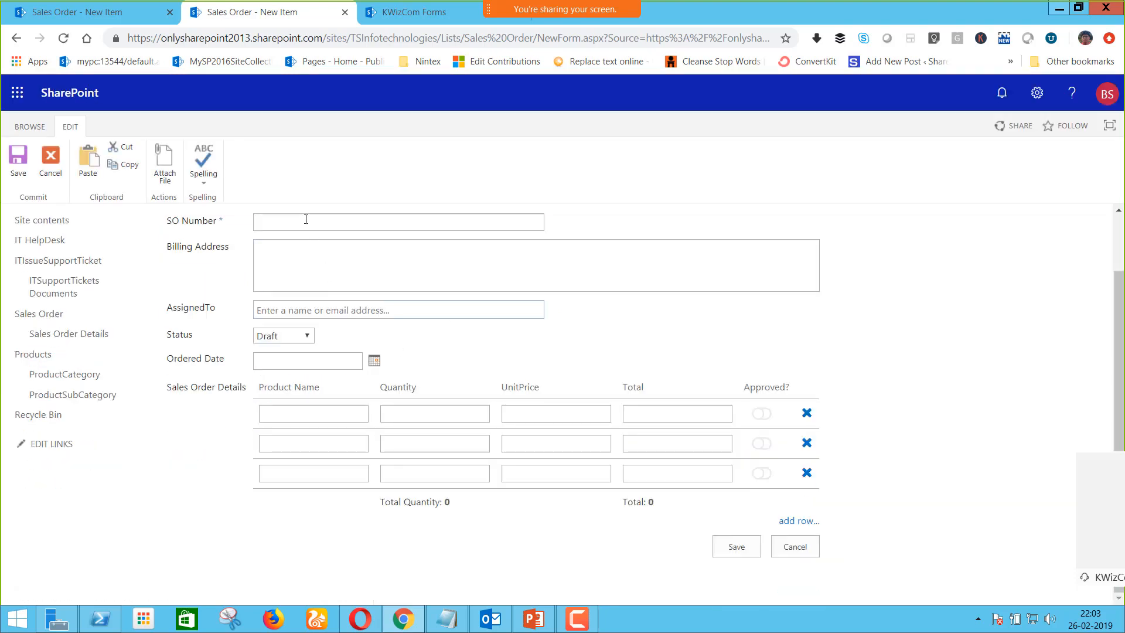
{"action": "left_click", "coordinate": [306, 219]}
{"action": "type", "text": "Demo"}
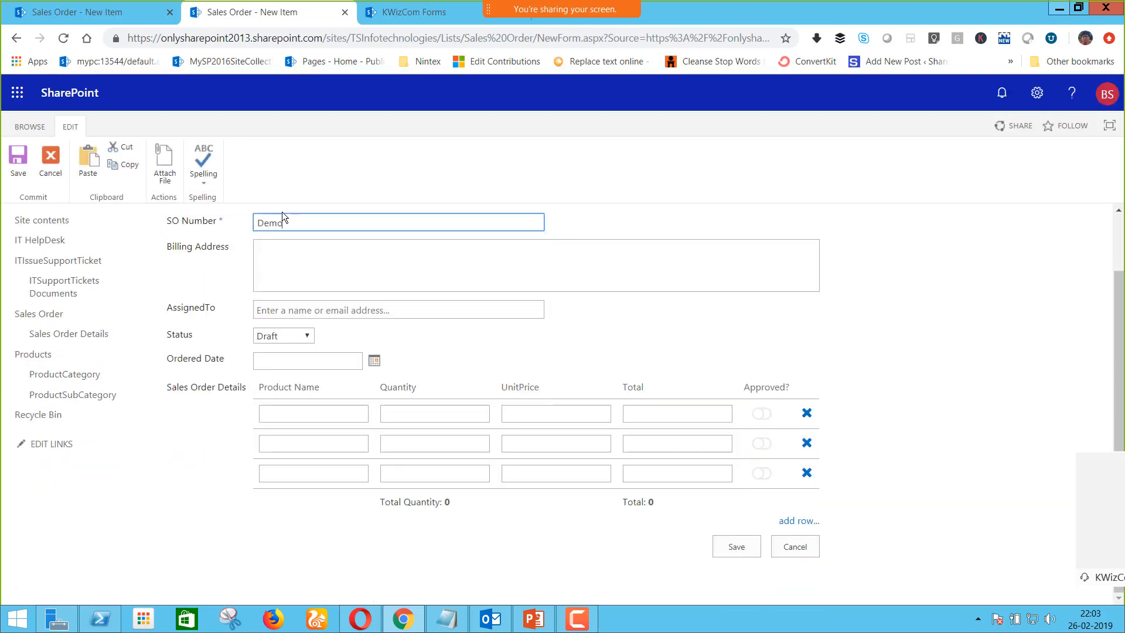
{"action": "type", "text": "123"}
{"action": "left_click", "coordinate": [307, 311]}
{"action": "type", "text": "bija"}
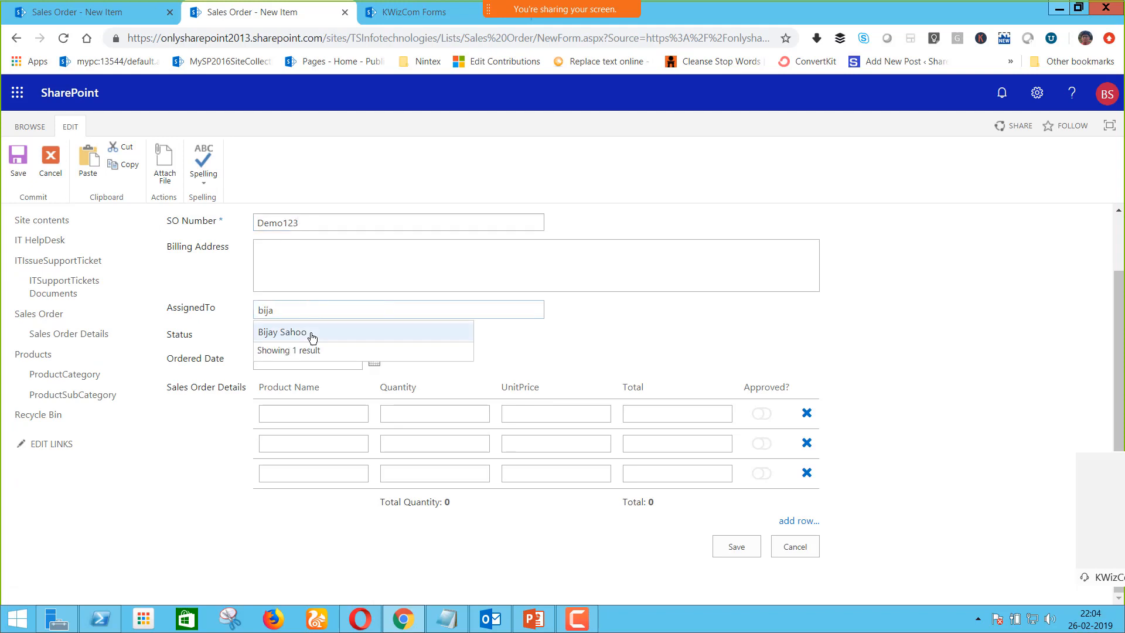
{"action": "left_click", "coordinate": [312, 338]}
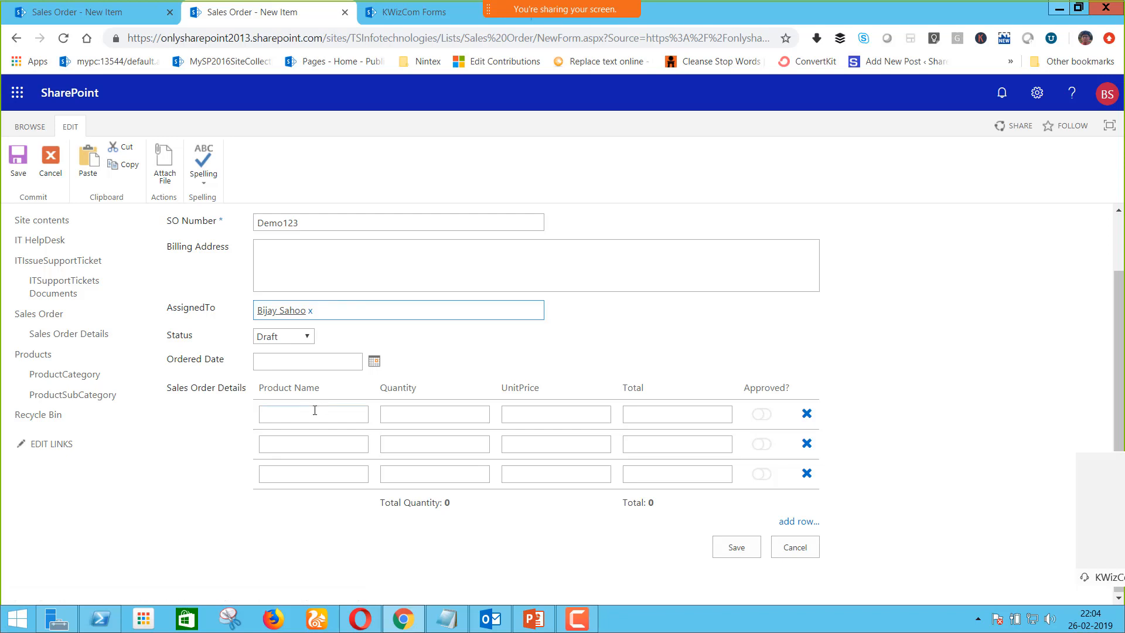
Fill the first Sales Order Details row with product KWizCome, quantity 1, unit price 699 and total 699
{"action": "left_click", "coordinate": [315, 413]}
{"action": "type", "text": "KW"}
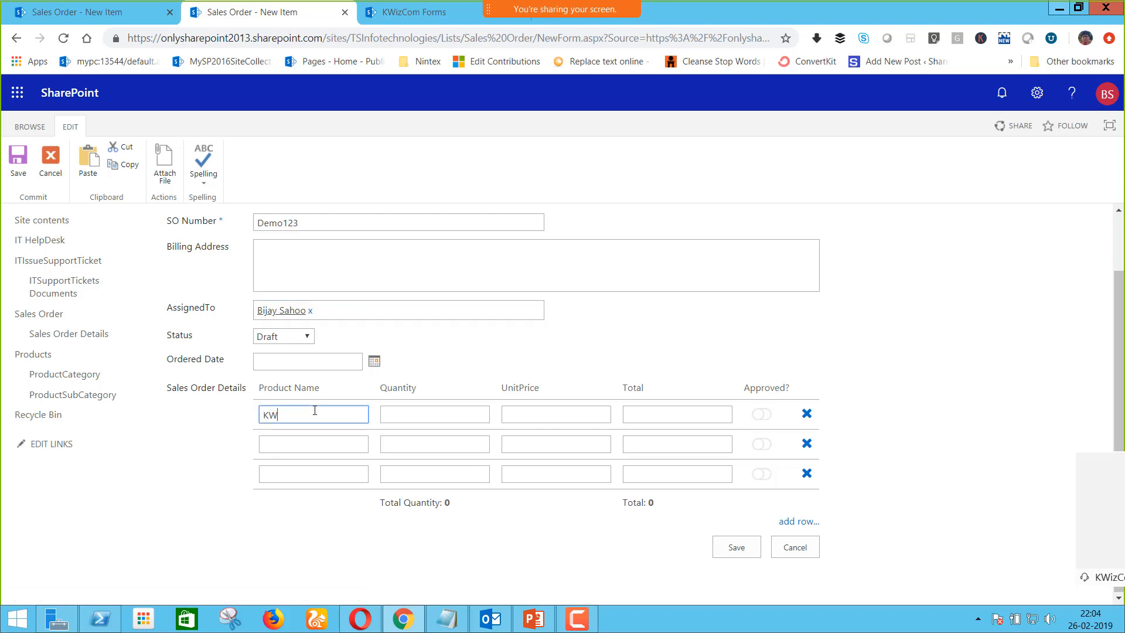
{"action": "type", "text": "izCome"}
{"action": "left_click", "coordinate": [474, 422]}
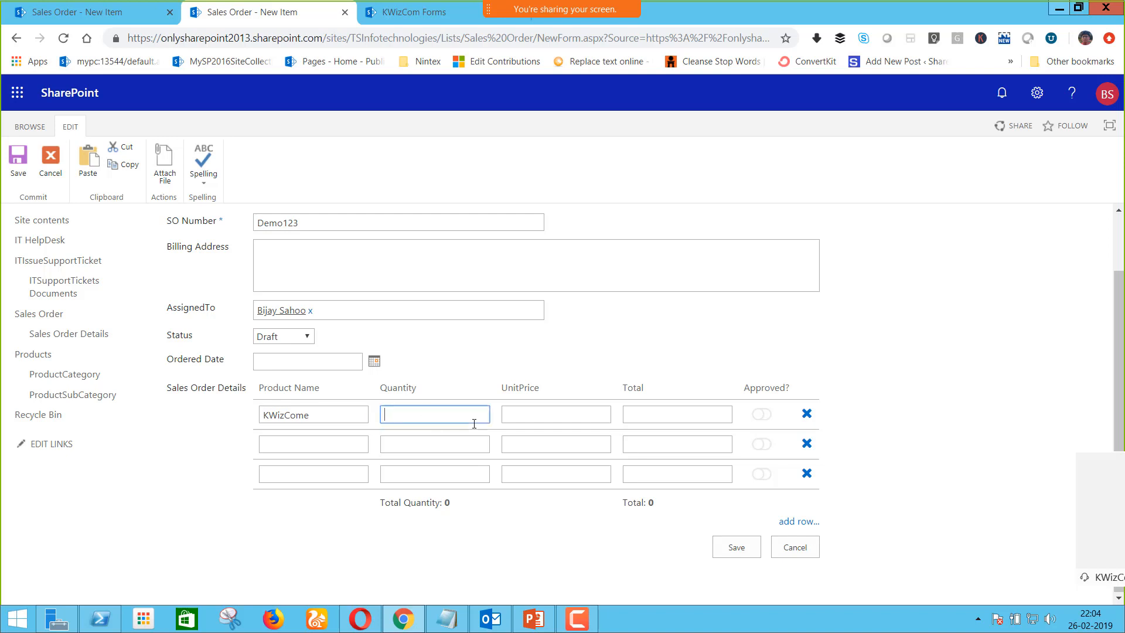
{"action": "type", "text": "1"}
{"action": "left_click", "coordinate": [552, 412]}
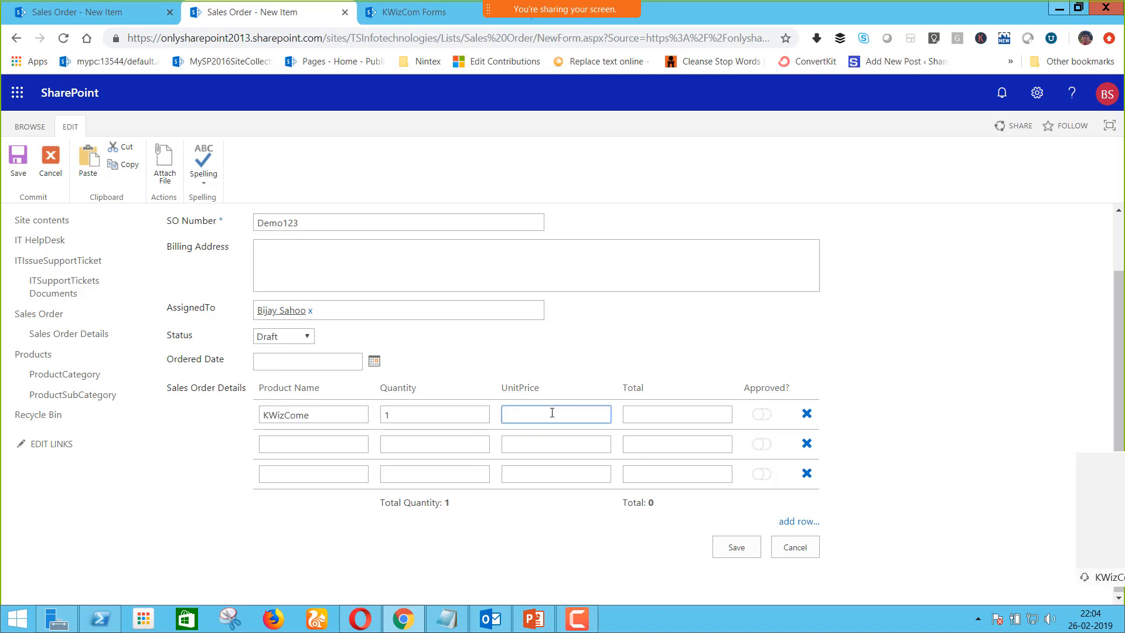
{"action": "type", "text": "699"}
{"action": "left_click", "coordinate": [645, 415]}
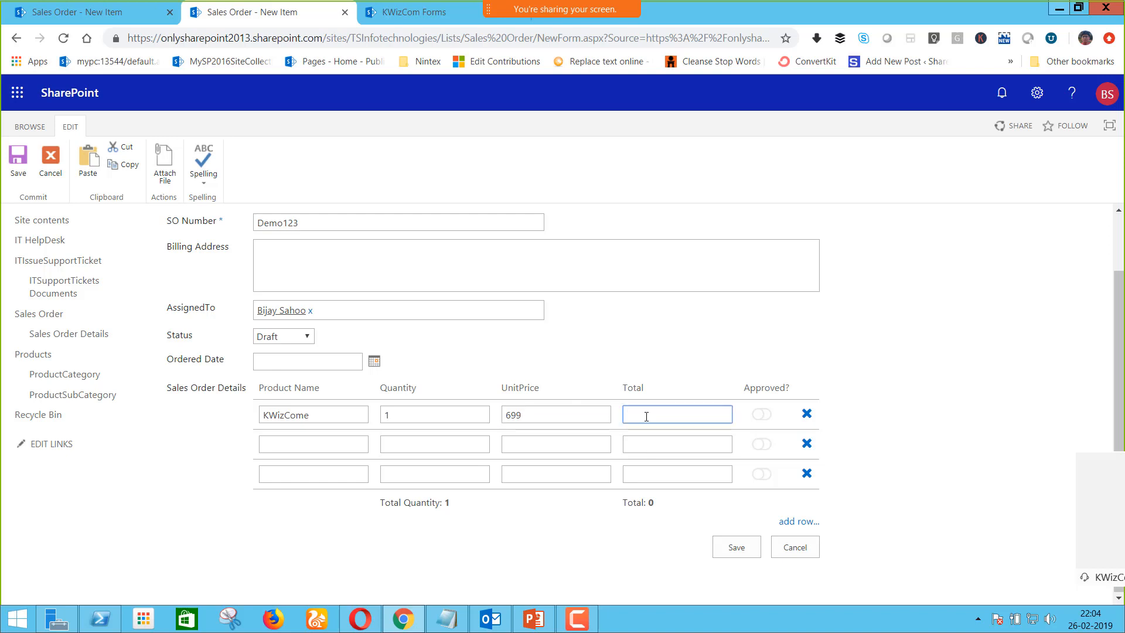
{"action": "type", "text": "699"}
Remove the two empty rows from Sales Order Details
{"action": "left_click", "coordinate": [807, 473]}
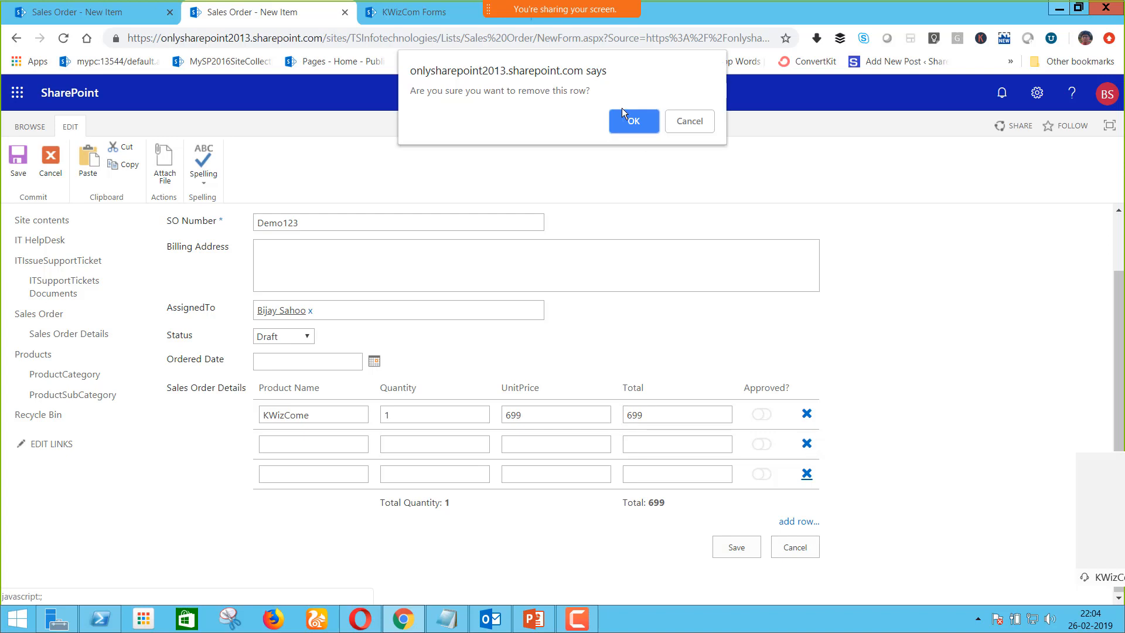
{"action": "key", "text": "Return"}
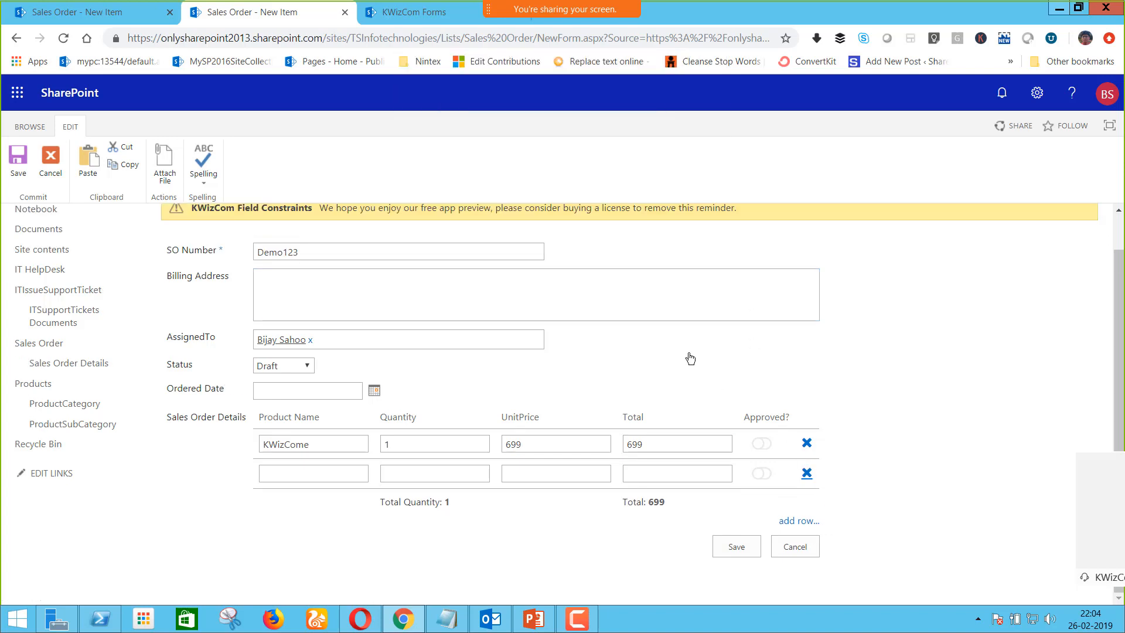
{"action": "left_click", "coordinate": [636, 120]}
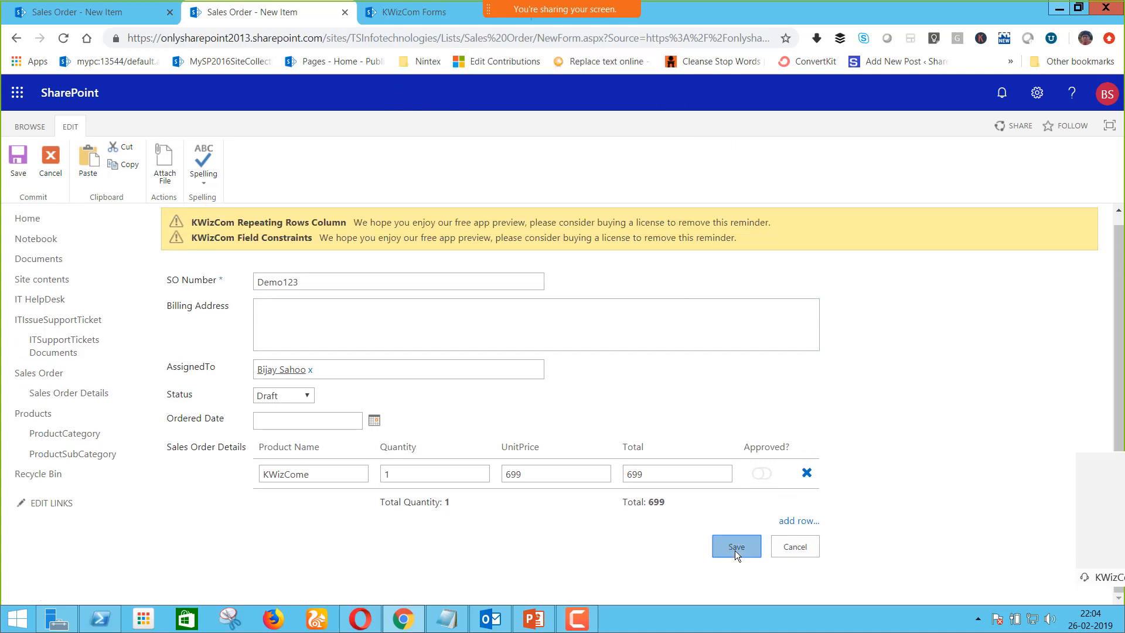
Set the Ordered Date to 2/26/2019 and save the new sales order
{"action": "left_click", "coordinate": [735, 551]}
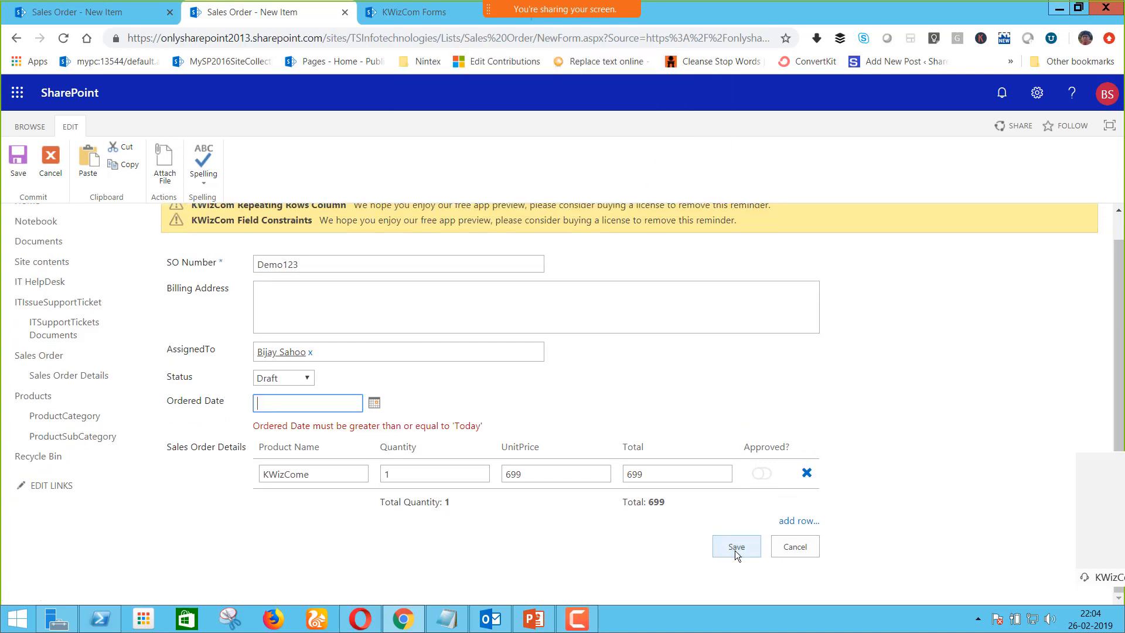
{"action": "left_click", "coordinate": [374, 404]}
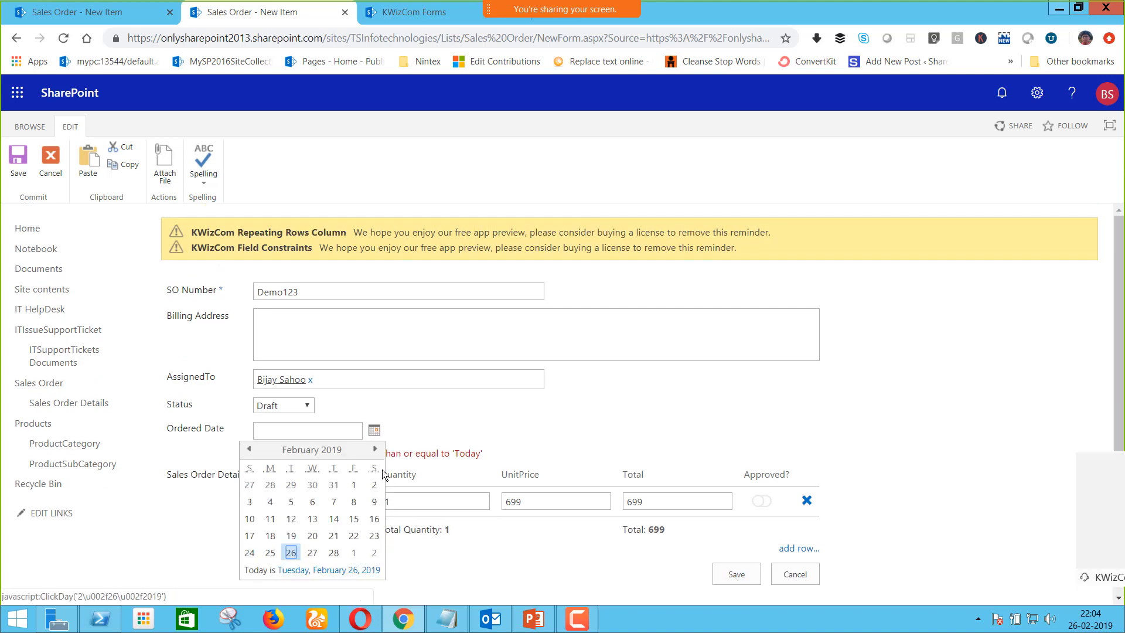
{"action": "left_click", "coordinate": [293, 552]}
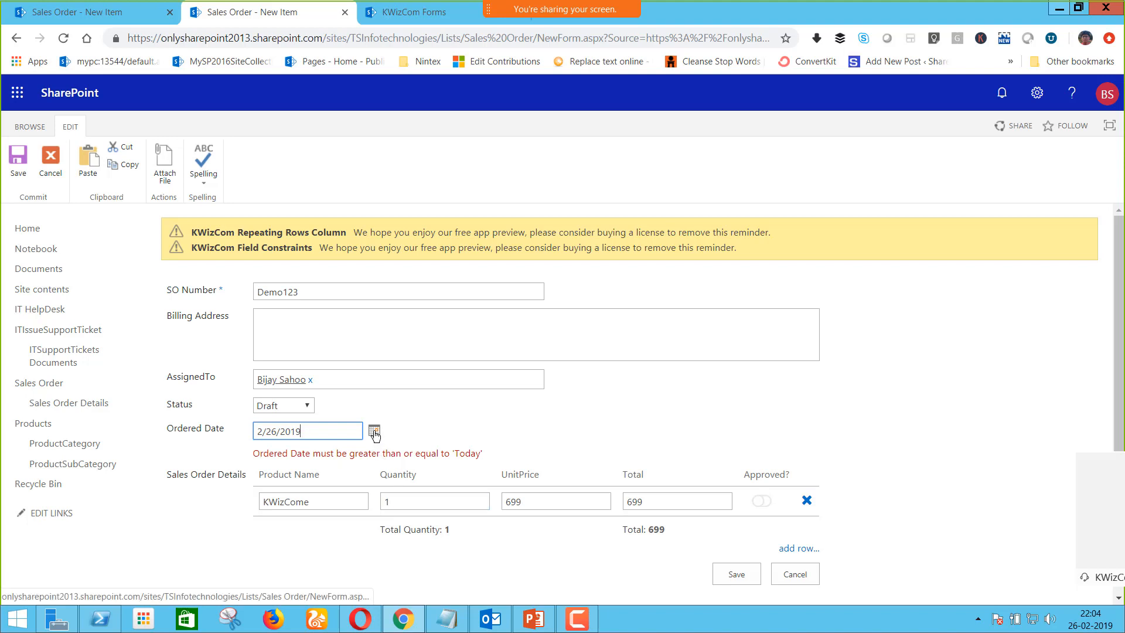
{"action": "left_click", "coordinate": [750, 576]}
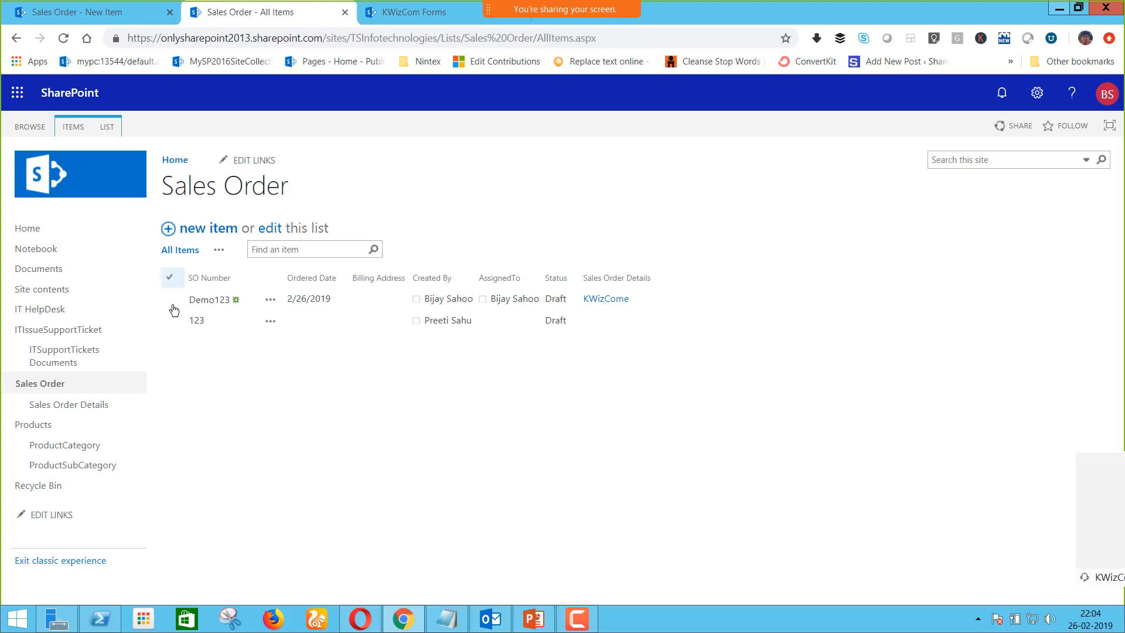
Select the Demo123 sales order for printing, view the KWizCom Client Agent installer page and return to the Sales Order list
{"action": "left_click", "coordinate": [171, 302]}
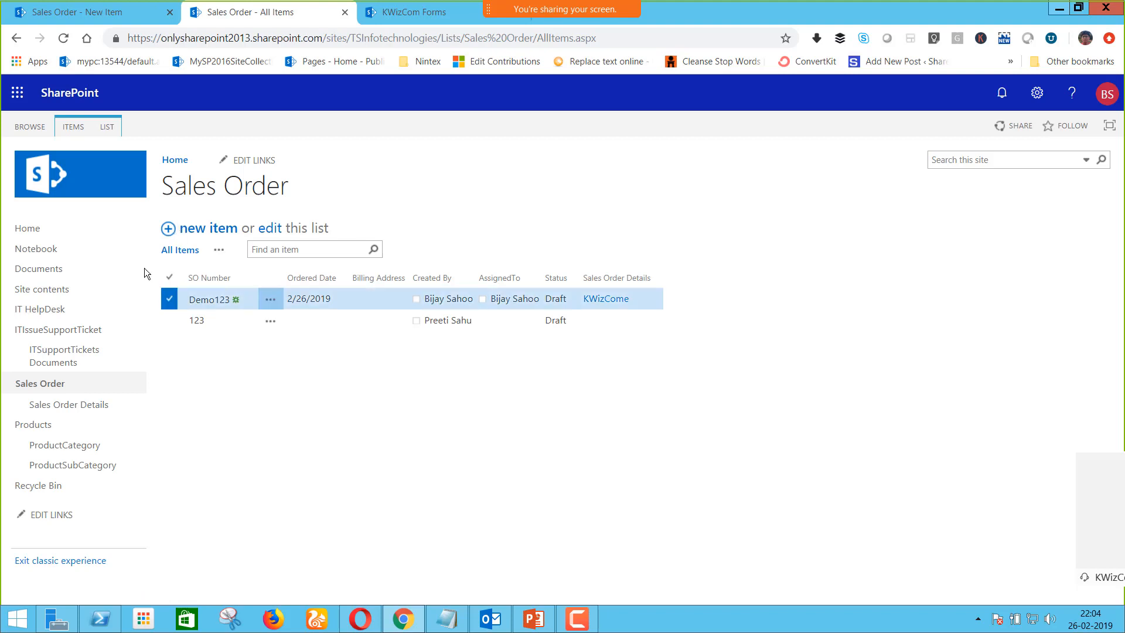
{"action": "left_click", "coordinate": [75, 134]}
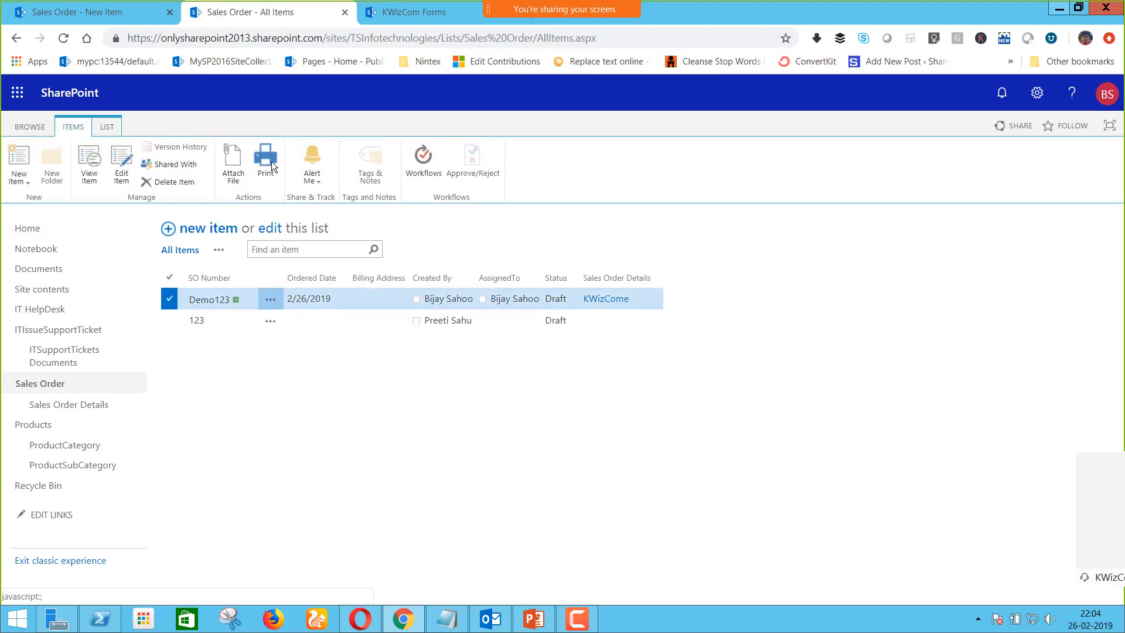
{"action": "left_click", "coordinate": [267, 159]}
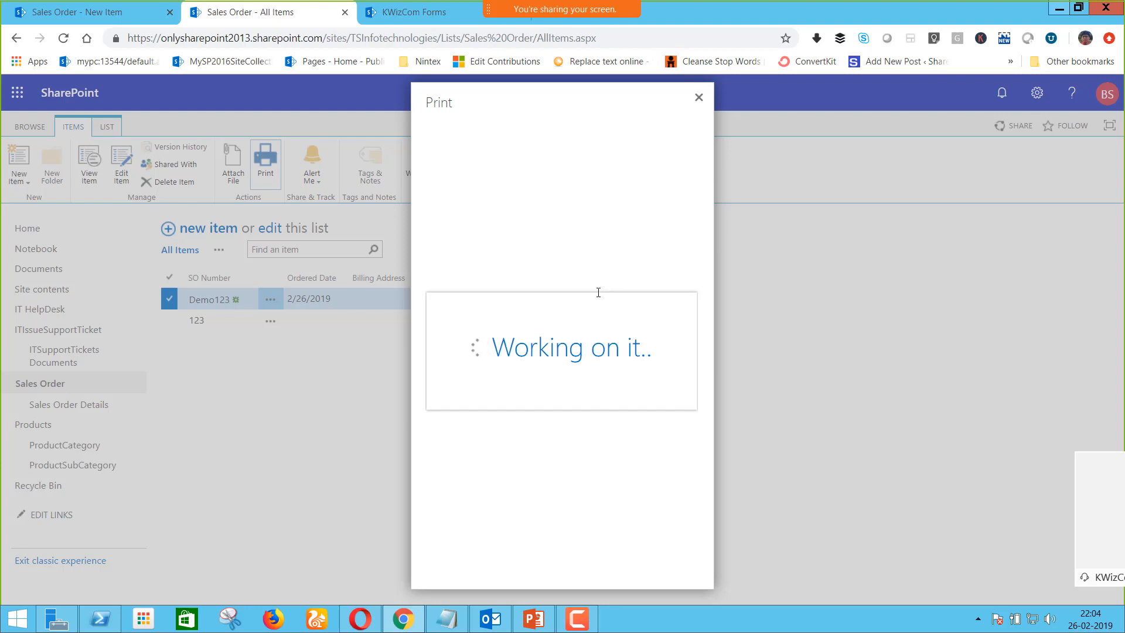
{"action": "left_click", "coordinate": [575, 514]}
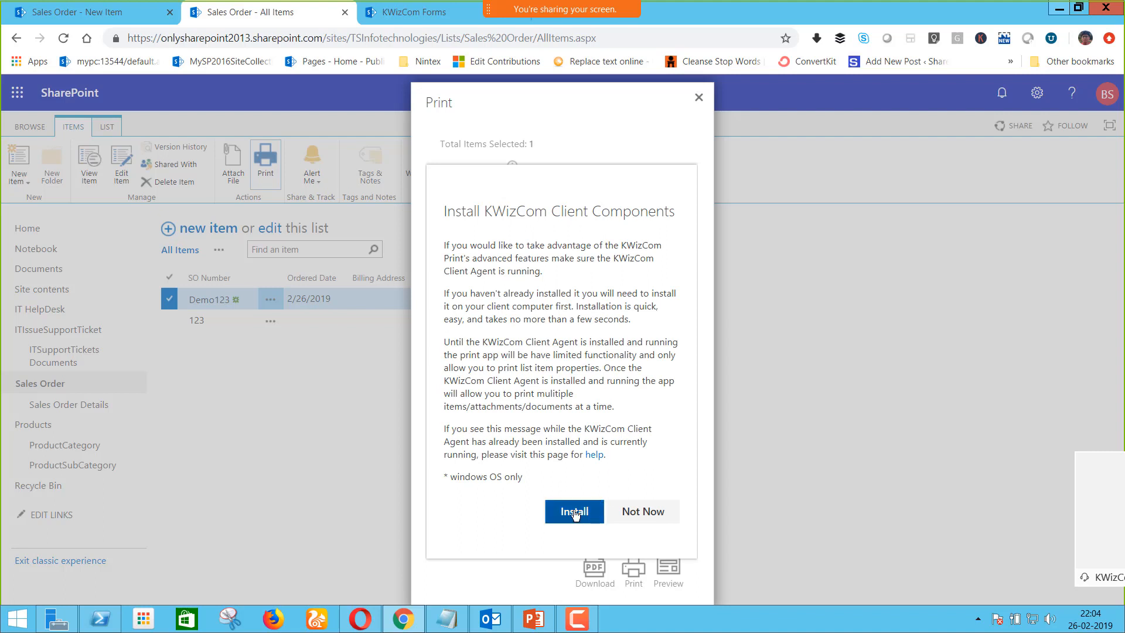
{"action": "left_click", "coordinate": [574, 513]}
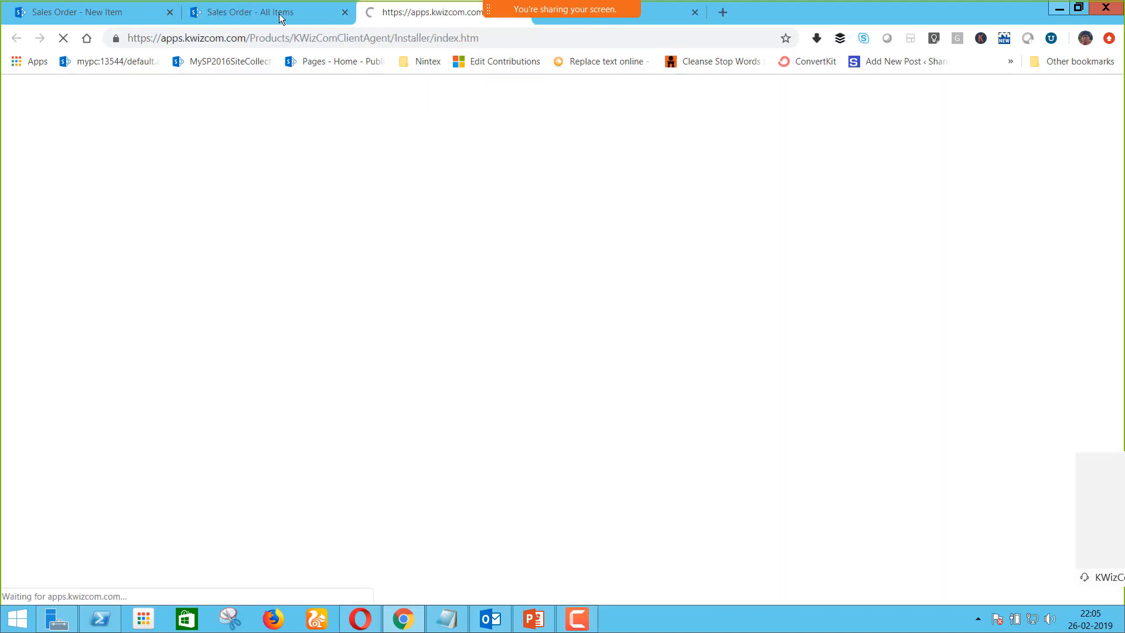
{"action": "left_click", "coordinate": [279, 13]}
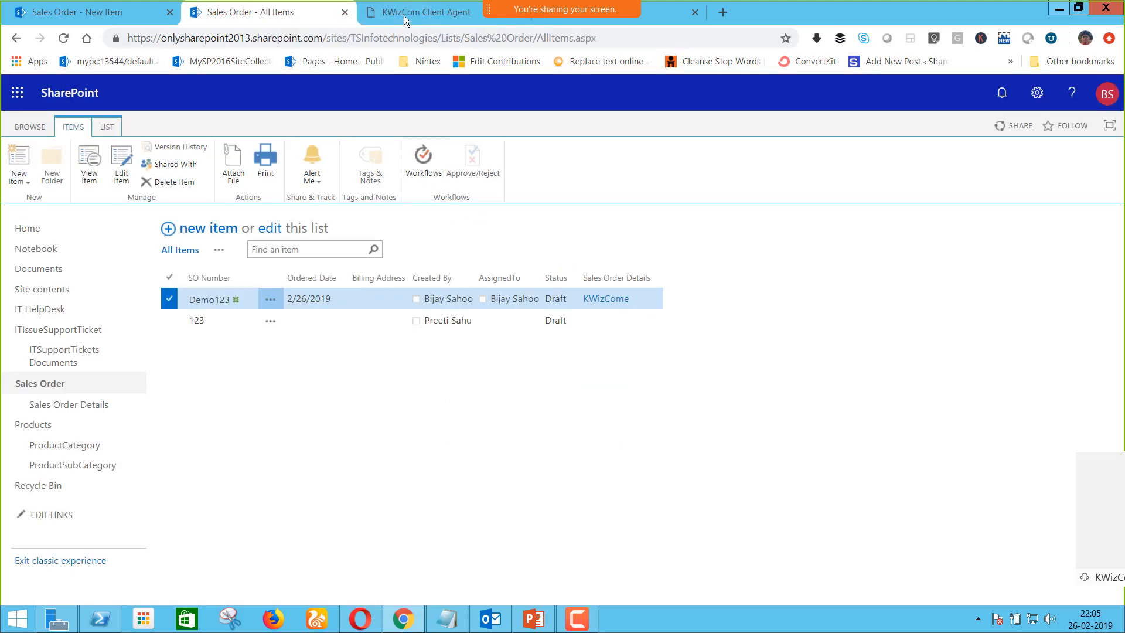
{"action": "left_click", "coordinate": [403, 15]}
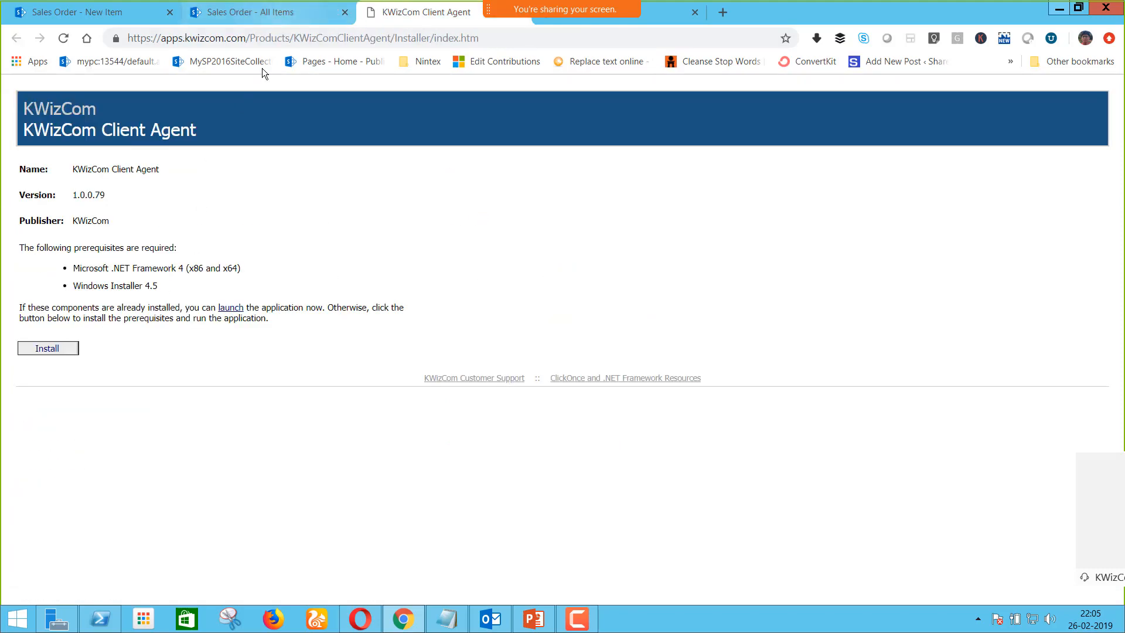
{"action": "key", "text": "ctrl+shift+Tab"}
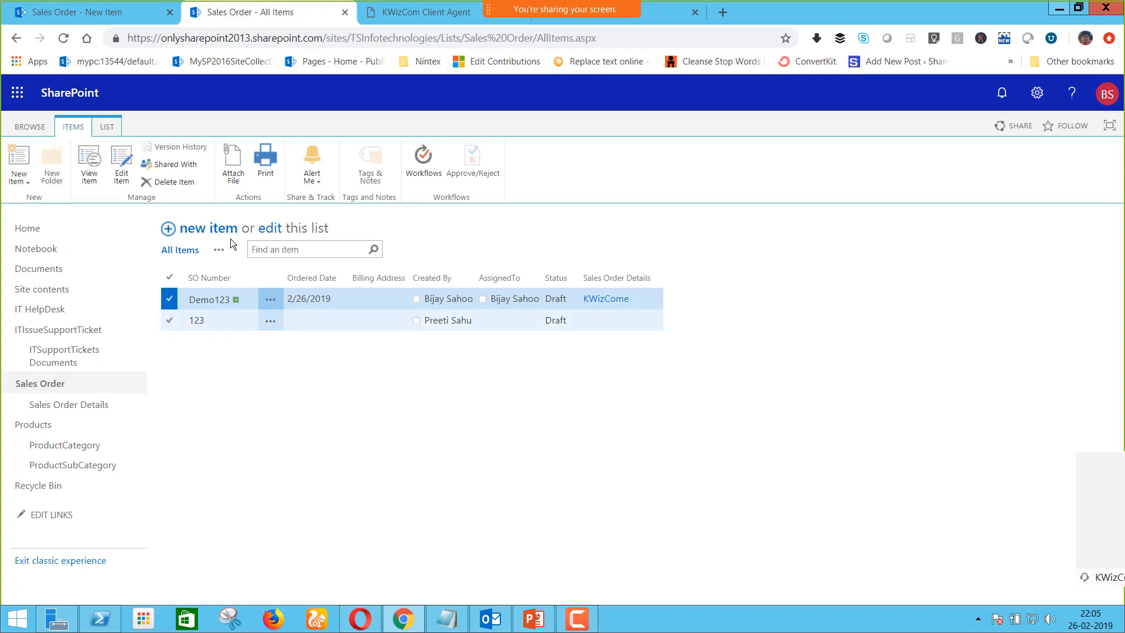
Preview the Demo123 printout, examine its header and footer, and try downloading it as a PDF before cancelling the save
{"action": "left_click", "coordinate": [265, 167]}
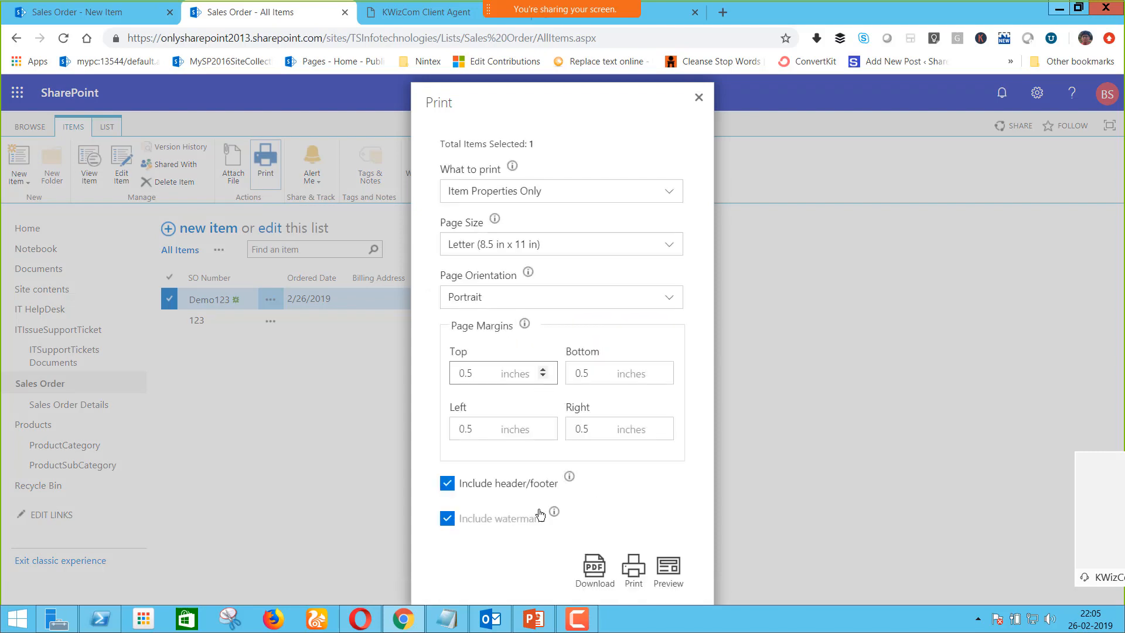
{"action": "left_click", "coordinate": [664, 573]}
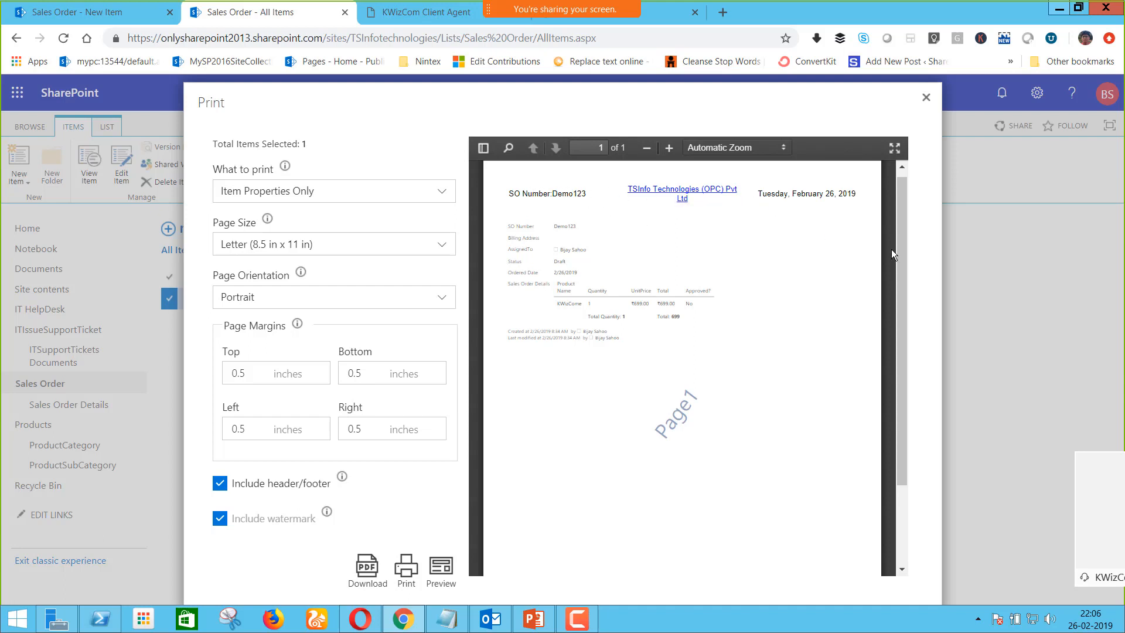
{"action": "left_click_drag", "start_coordinate": [898, 245], "coordinate": [916, 505]}
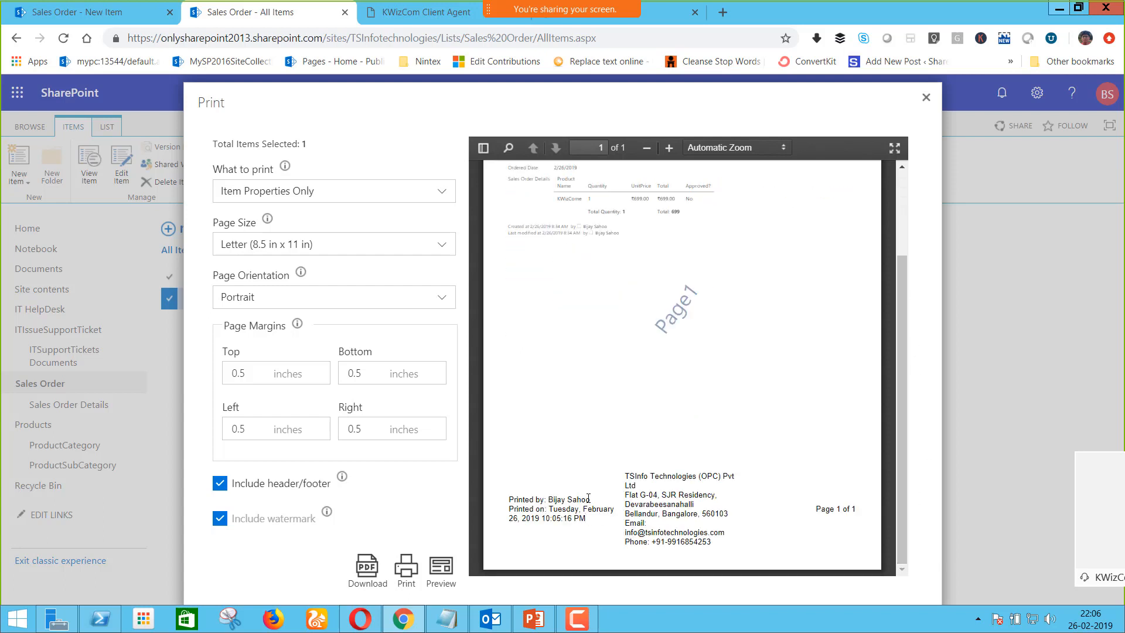
{"action": "left_click_drag", "start_coordinate": [552, 518], "coordinate": [572, 515]}
{"action": "left_click", "coordinate": [366, 577]}
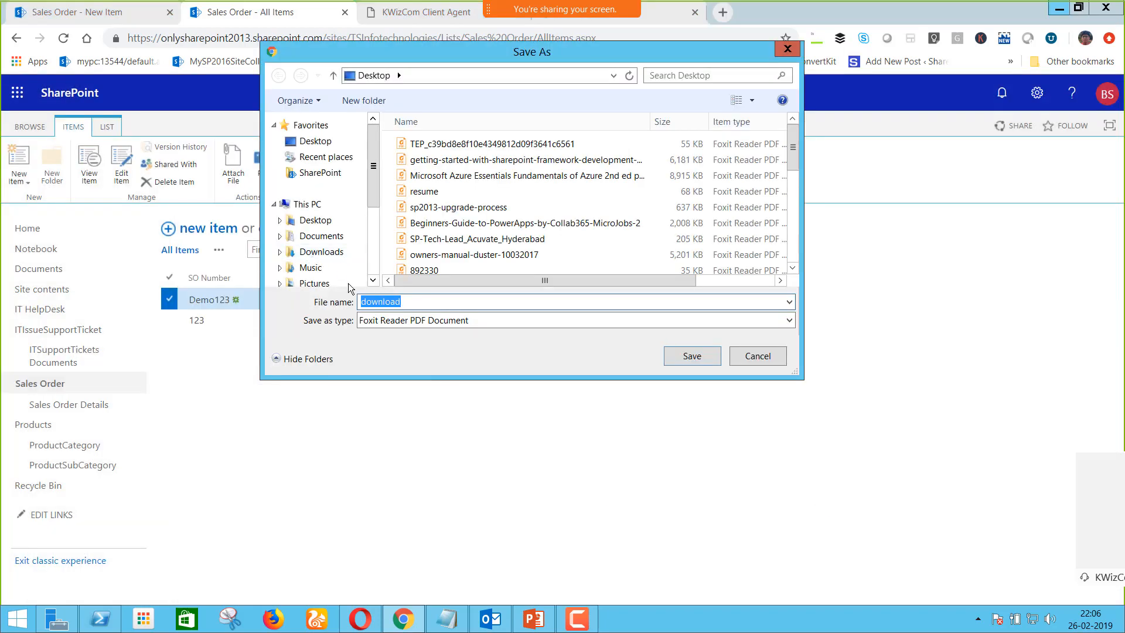
{"action": "left_click", "coordinate": [786, 51]}
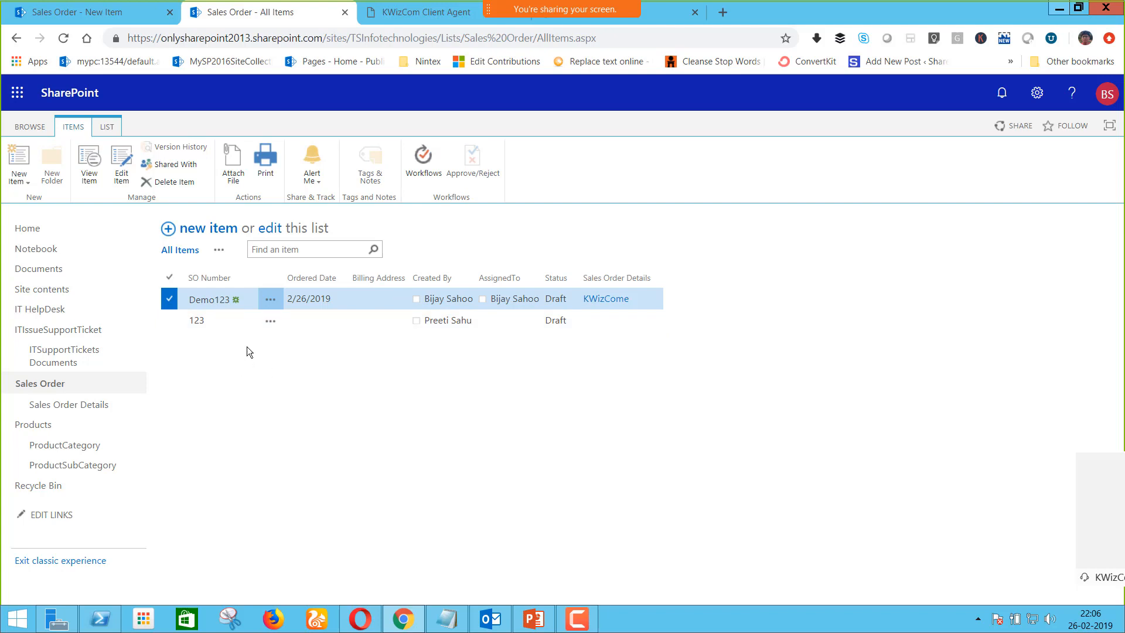
View the Products list and the parent categories assigned in the ProductSubCategory list
{"action": "left_click", "coordinate": [34, 425]}
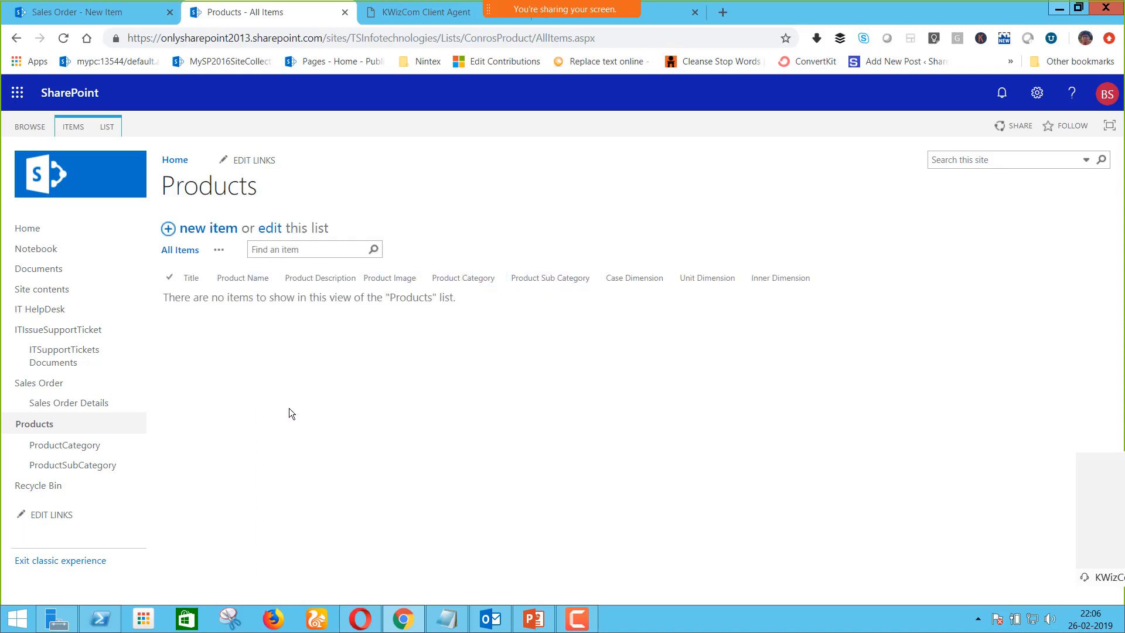
{"action": "left_click", "coordinate": [91, 451]}
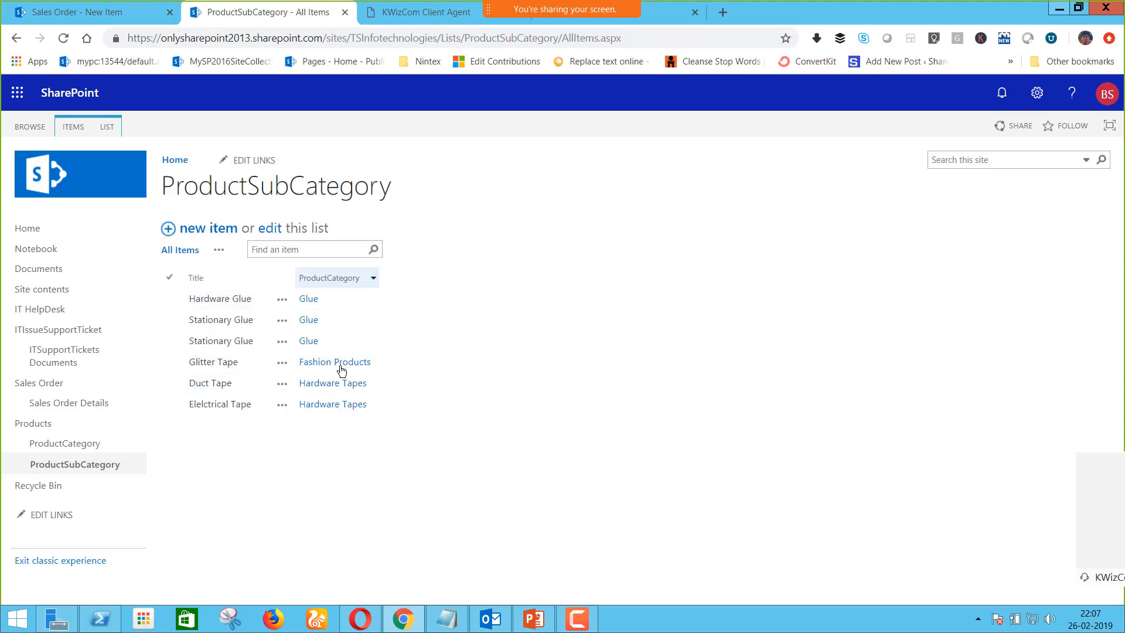
{"action": "left_click", "coordinate": [42, 426]}
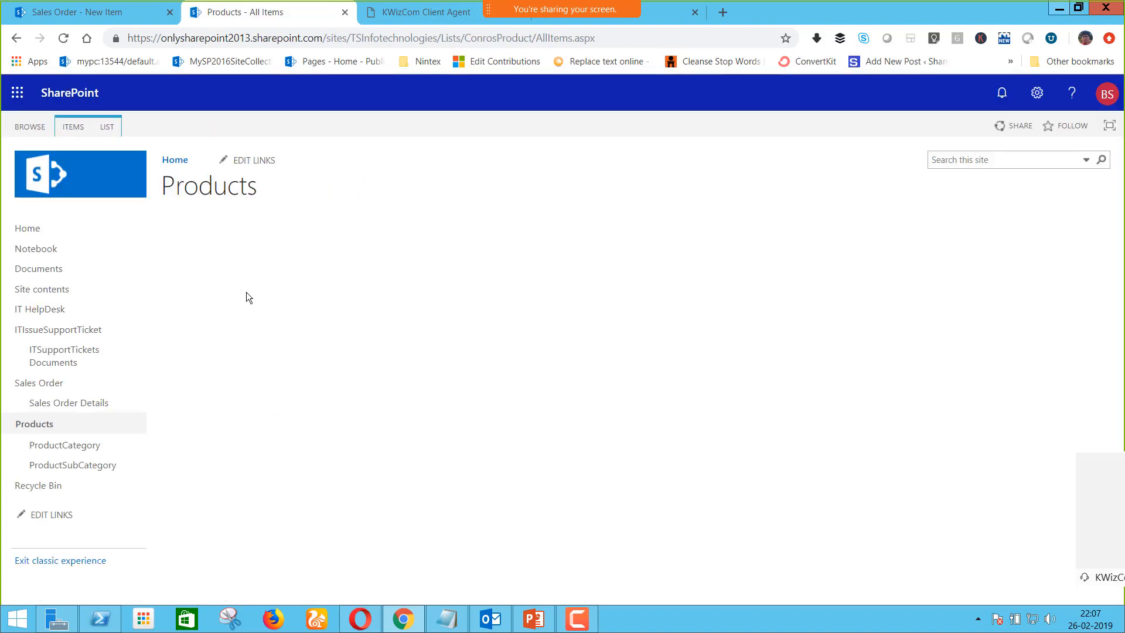
In a new Products item, set Product Category to Fashion Products, check the Product Sub Category choices and discard the item
{"action": "left_click", "coordinate": [203, 232]}
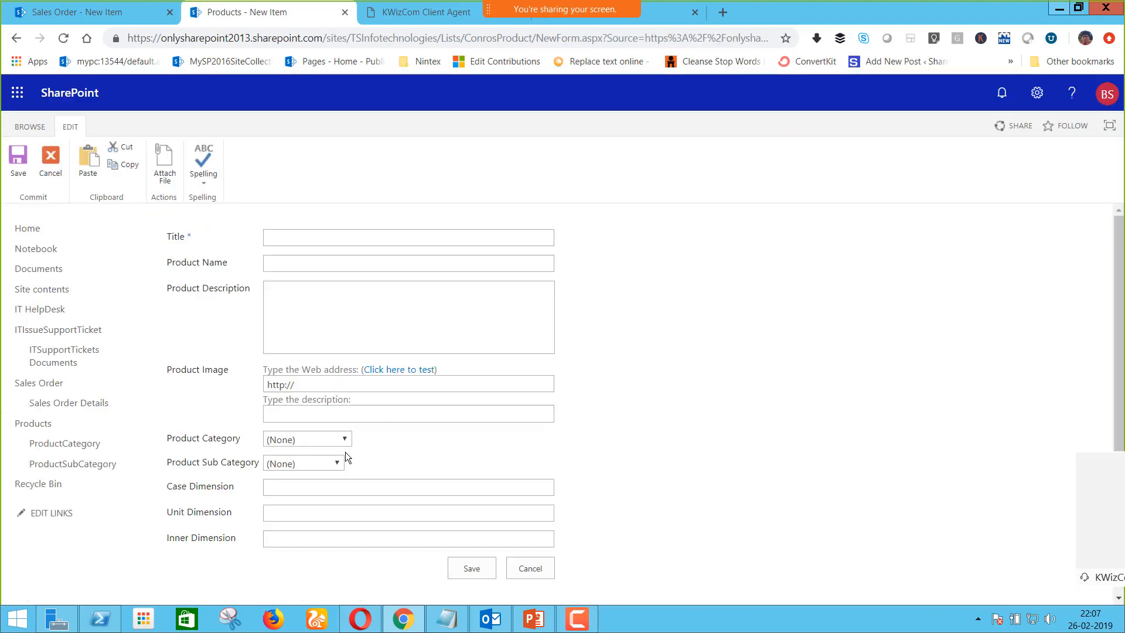
{"action": "left_click", "coordinate": [342, 440]}
{"action": "left_click", "coordinate": [335, 468]}
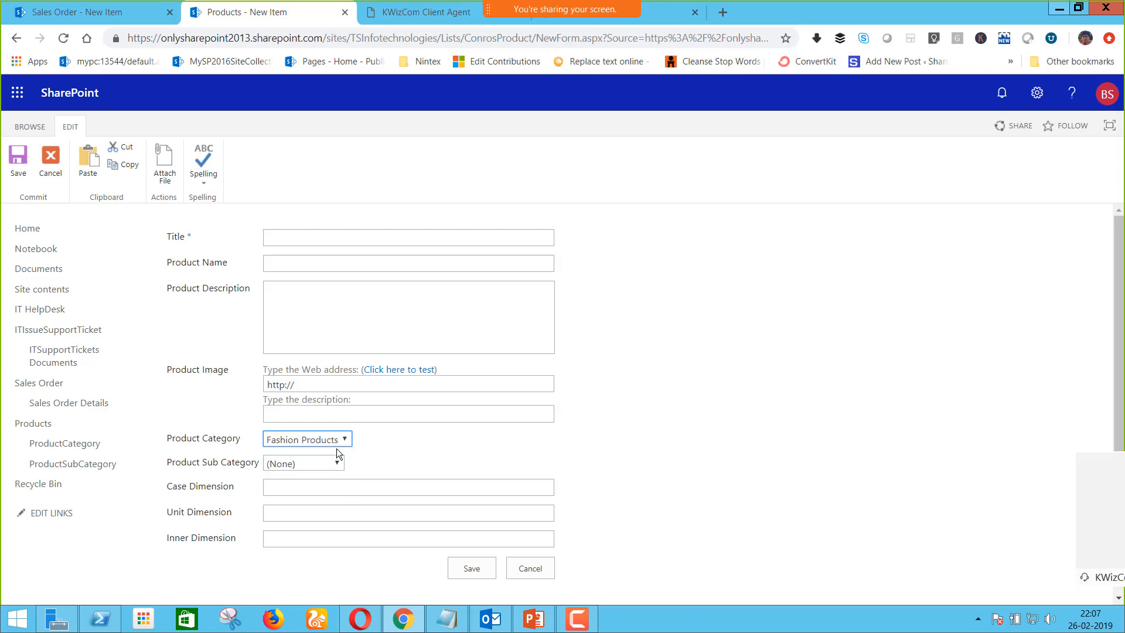
{"action": "left_click", "coordinate": [334, 464]}
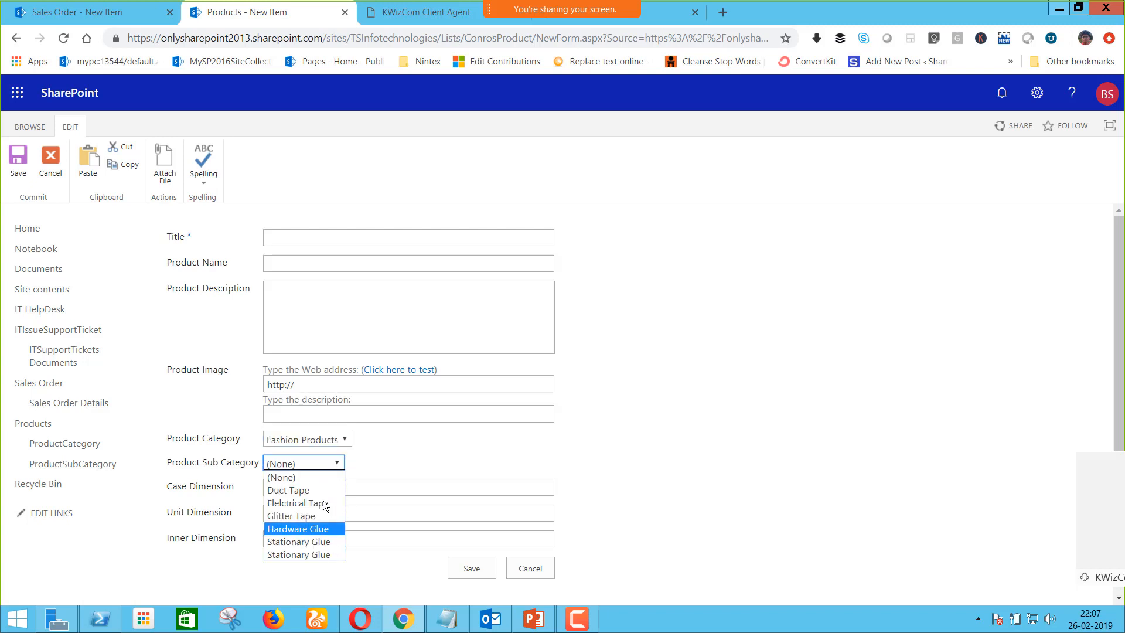
{"action": "left_click", "coordinate": [539, 571]}
{"action": "left_click", "coordinate": [539, 571]}
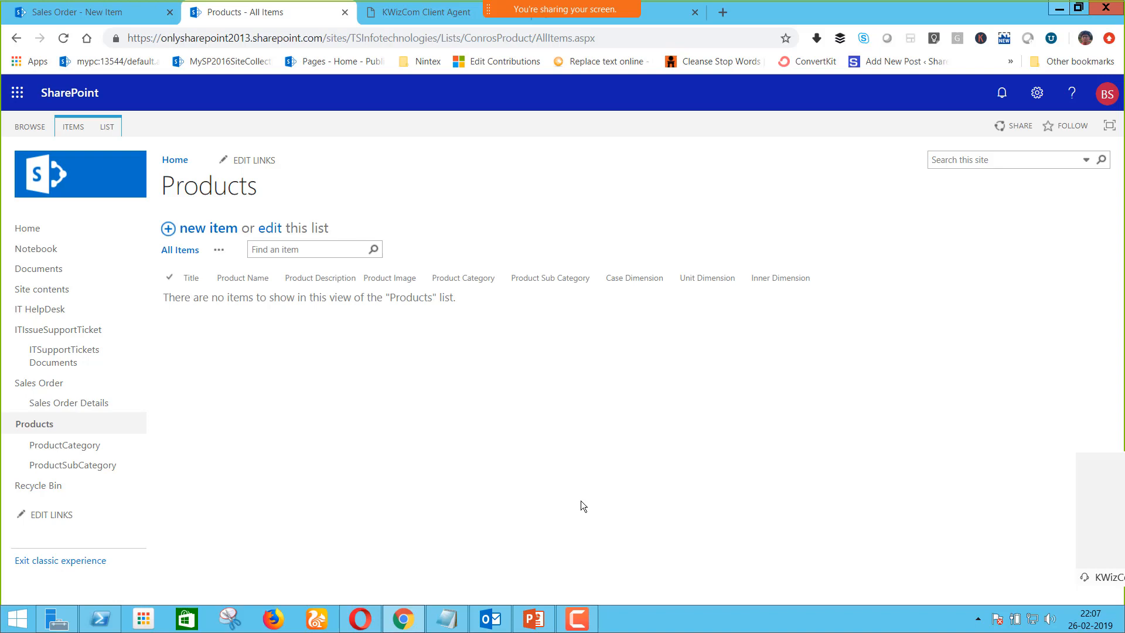
Open the KWizCom Forms settings for the Products list and go to its Cascading LookApp column settings
{"action": "left_click", "coordinate": [107, 131]}
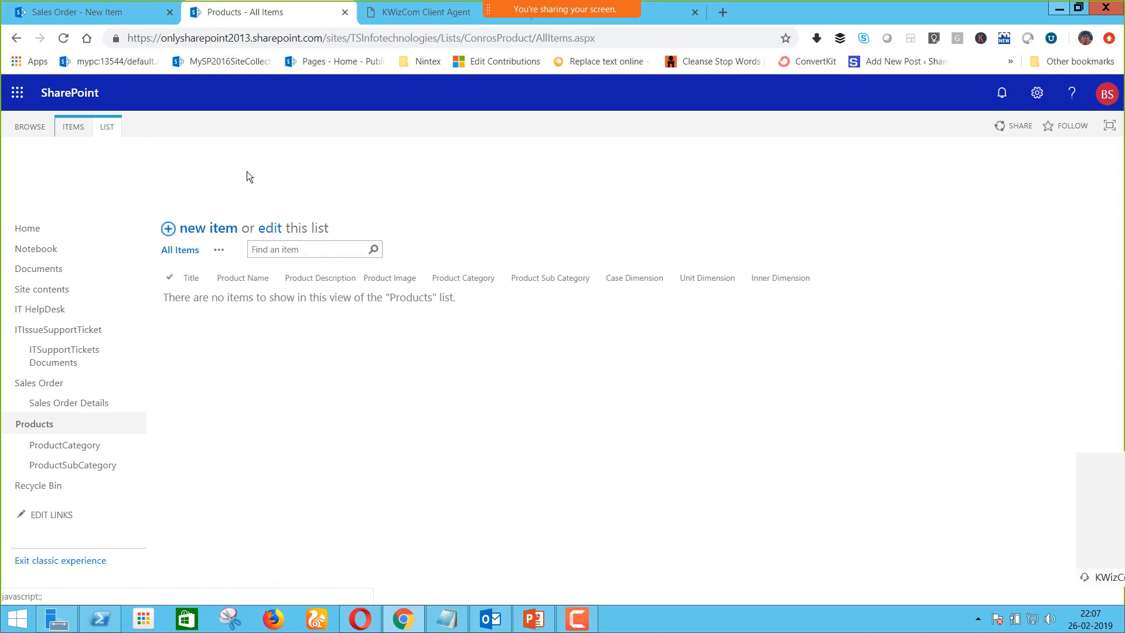
{"action": "left_click", "coordinate": [927, 183]}
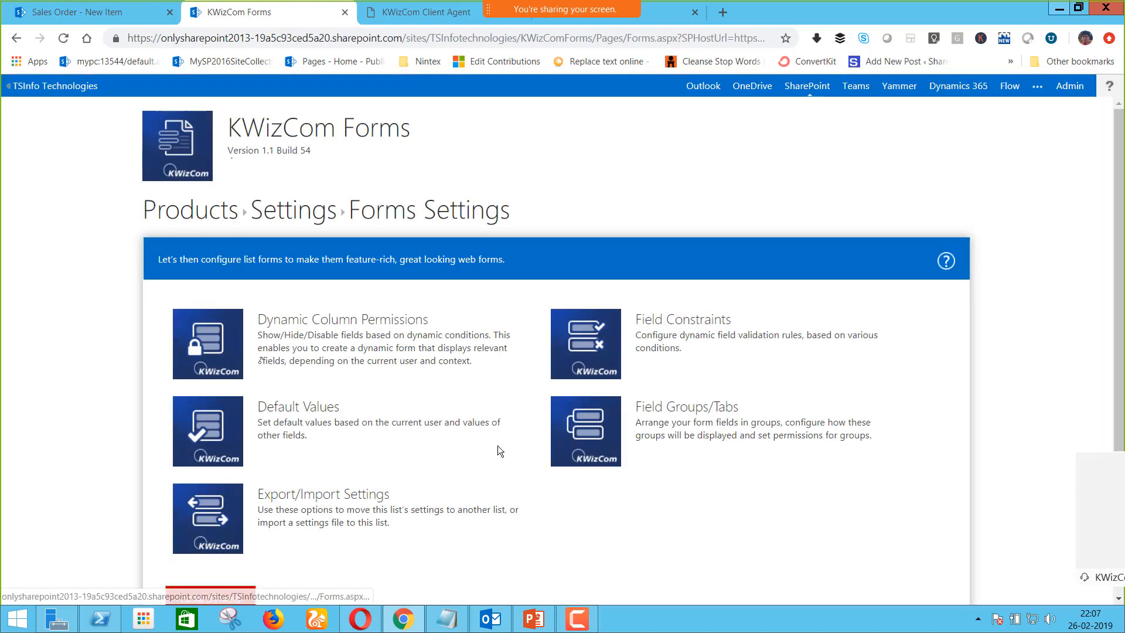
{"action": "scroll", "coordinate": [490, 451], "scroll_direction": "down", "scroll_amount": 1}
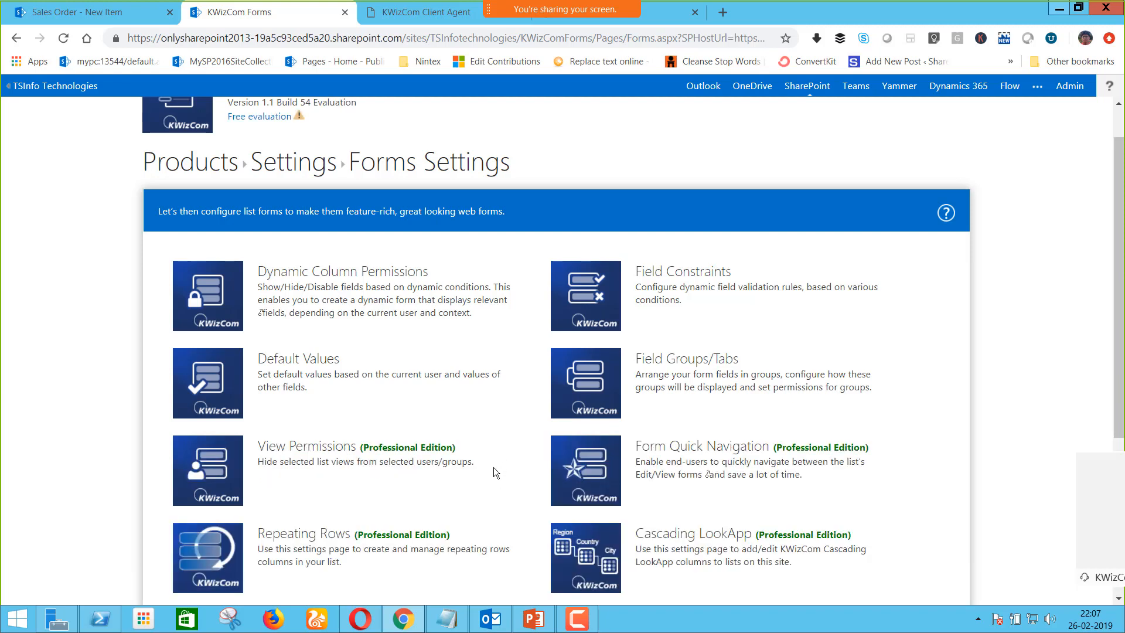
{"action": "scroll", "coordinate": [493, 472], "scroll_direction": "down", "scroll_amount": 3}
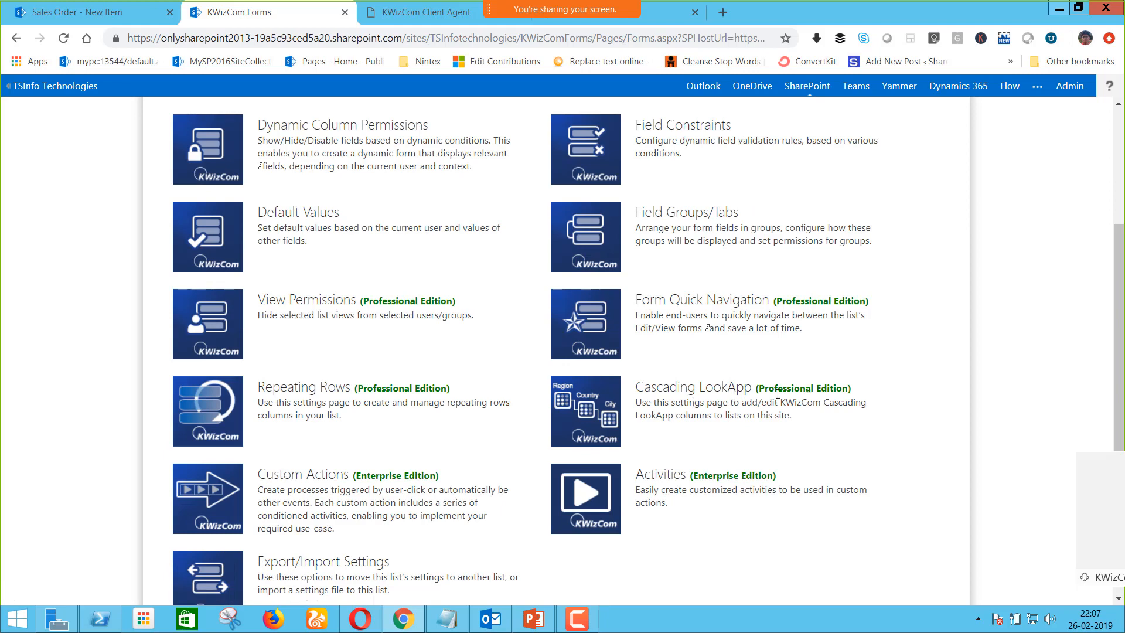
{"action": "left_click", "coordinate": [574, 427]}
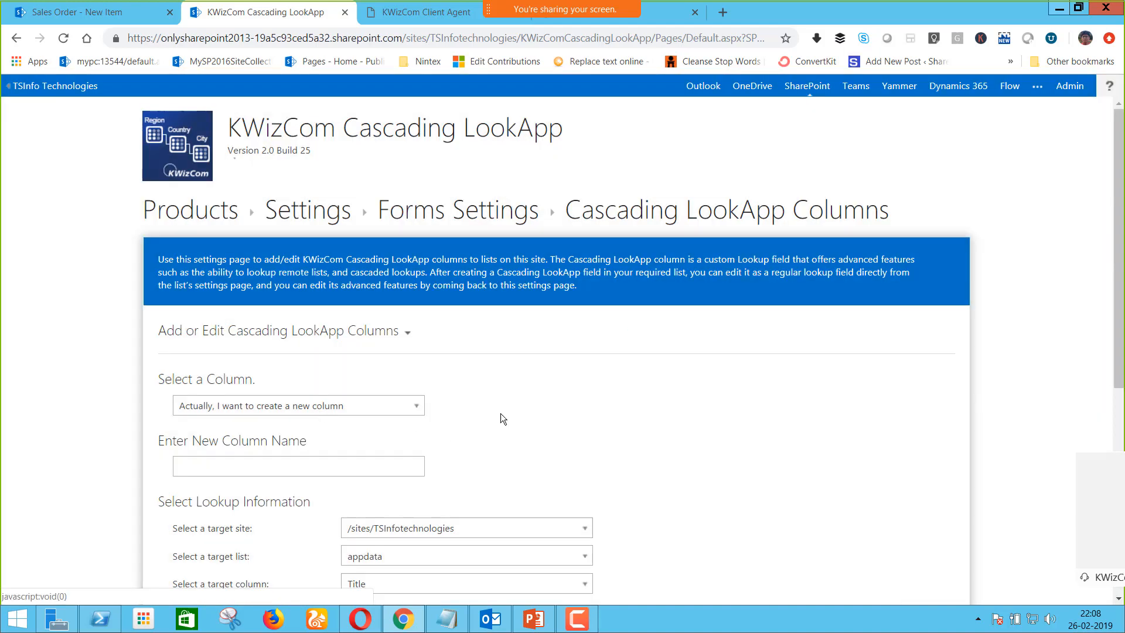
Load the existing Product Category column, review its lookup and filtering settings, and apply them
{"action": "scroll", "coordinate": [326, 321], "scroll_direction": "down", "scroll_amount": 3}
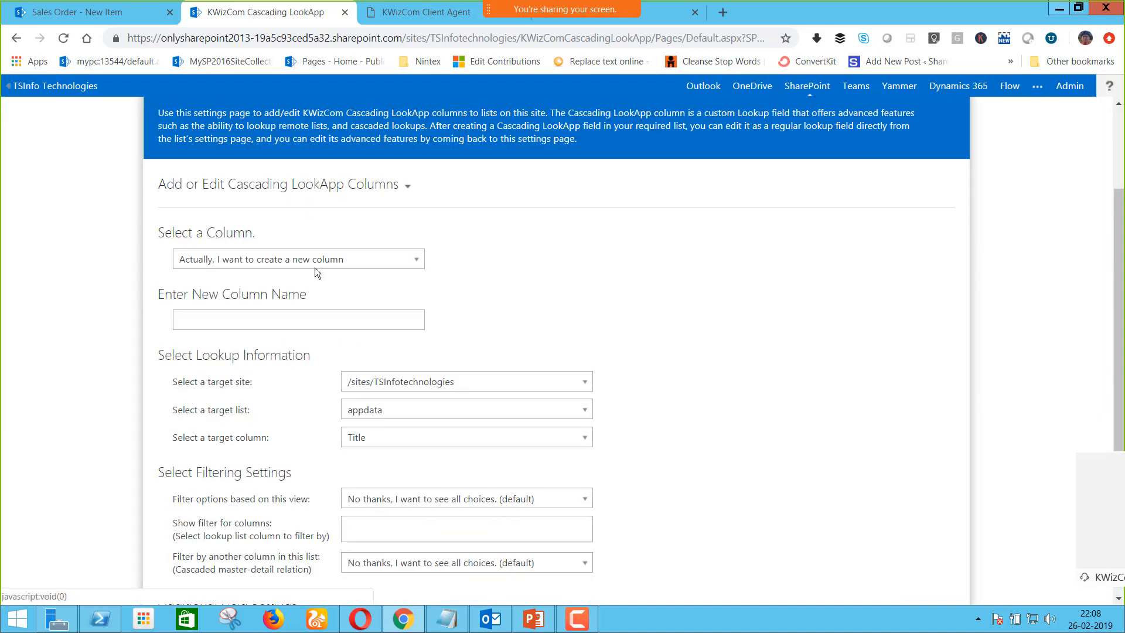
{"action": "left_click", "coordinate": [315, 267]}
{"action": "left_click", "coordinate": [337, 299]}
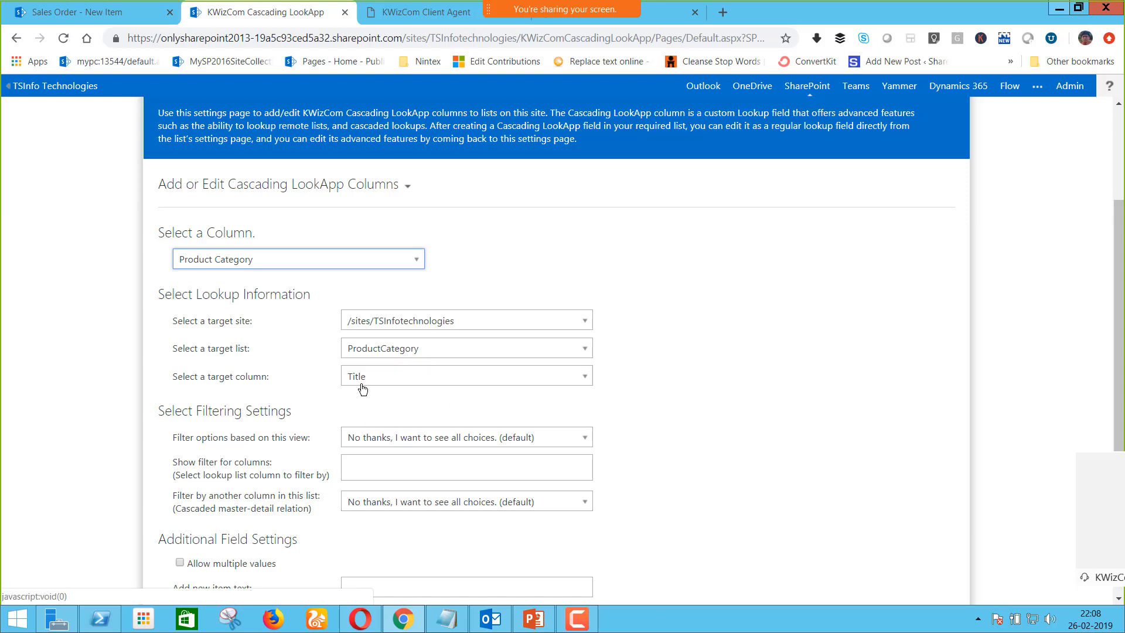
{"action": "scroll", "coordinate": [339, 472], "scroll_direction": "down", "scroll_amount": 3}
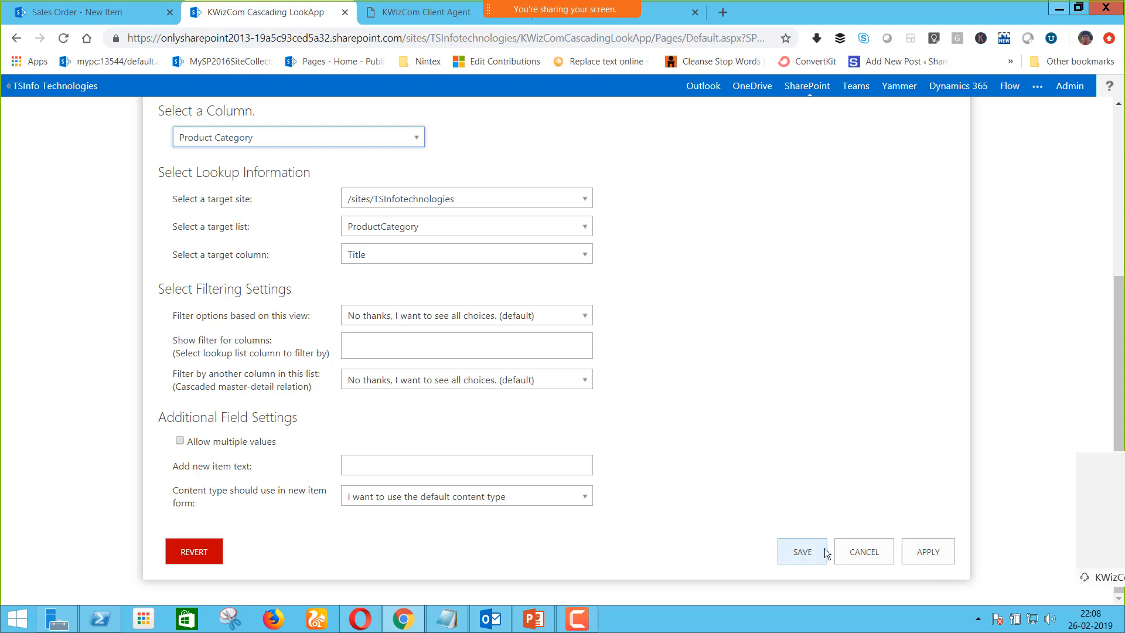
{"action": "left_click", "coordinate": [925, 551]}
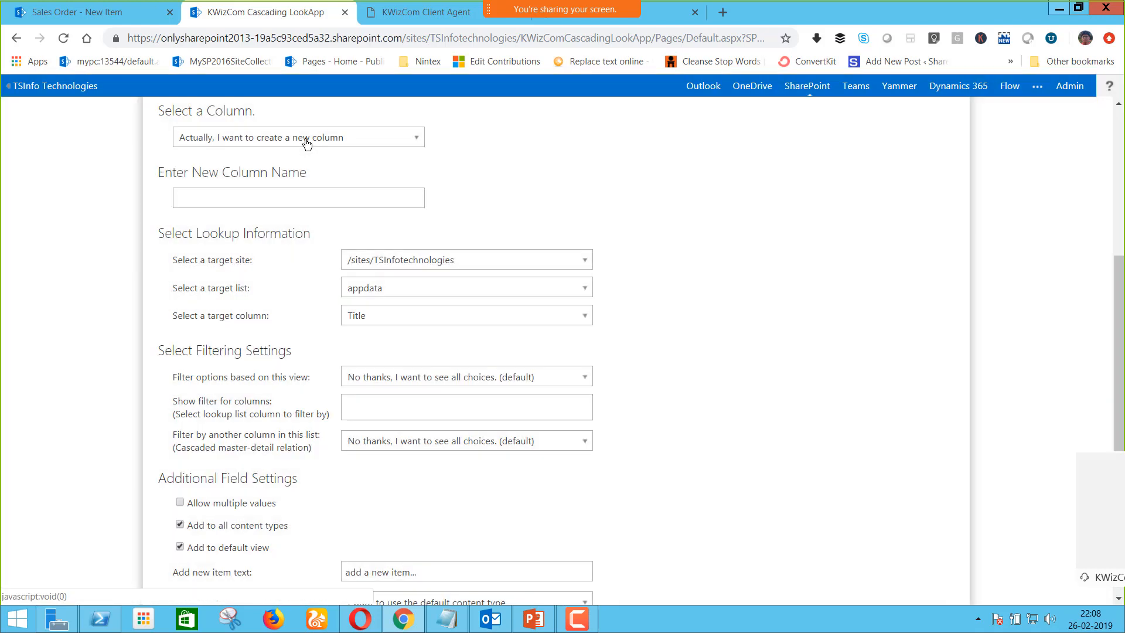
Load the existing Product Sub Category column, review its cascaded filter by Product Category, and apply the settings
{"action": "left_click", "coordinate": [307, 140]}
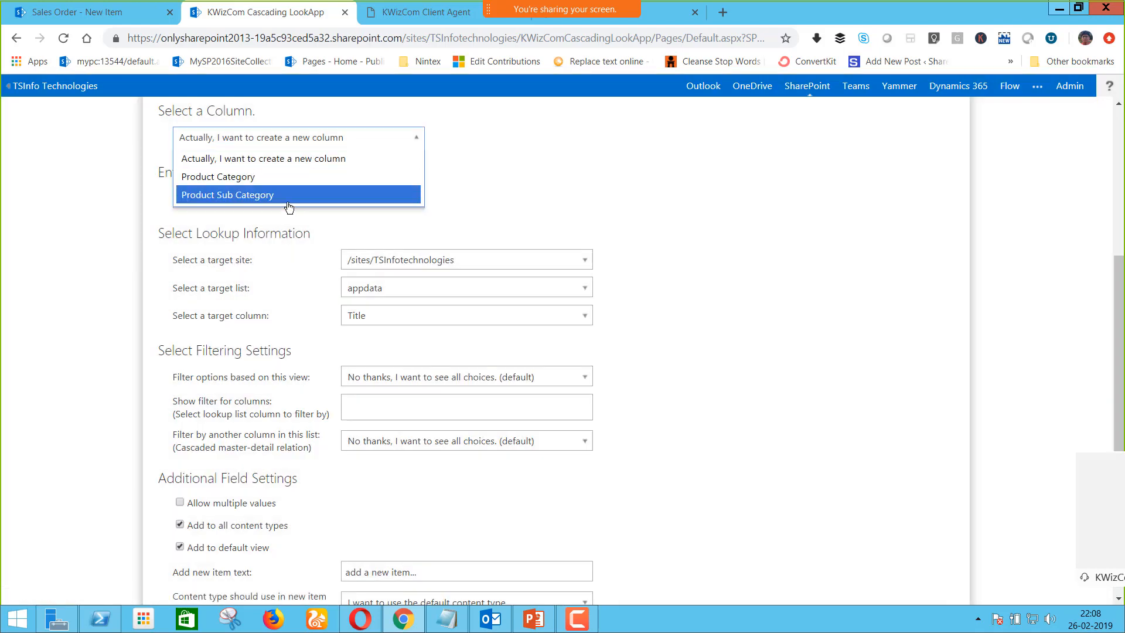
{"action": "left_click", "coordinate": [289, 195]}
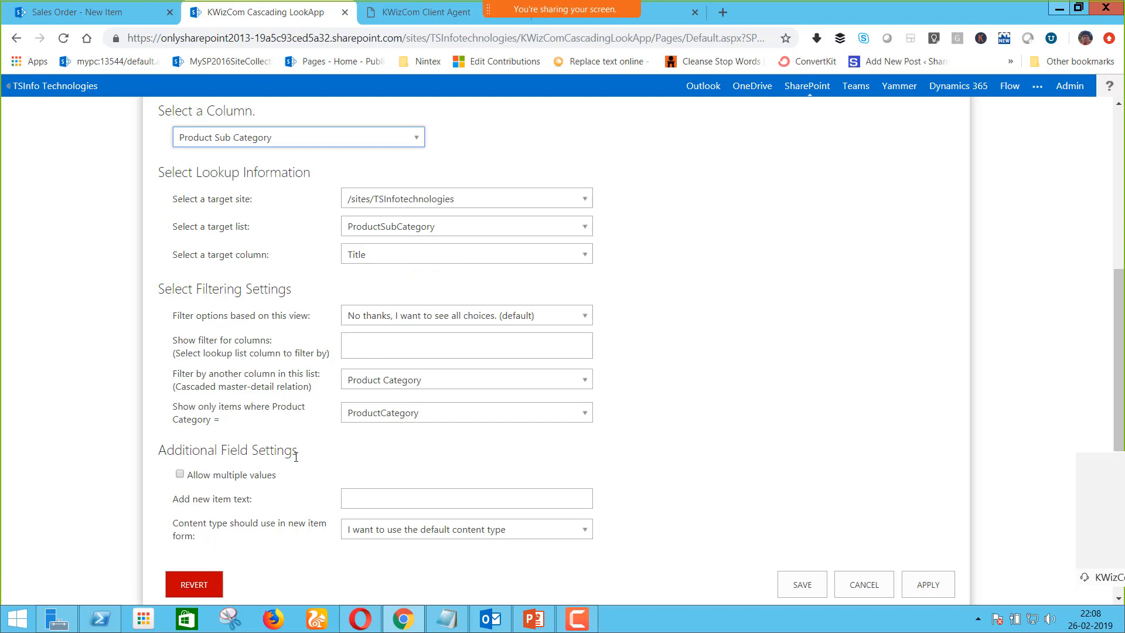
{"action": "scroll", "coordinate": [296, 457], "scroll_direction": "down", "scroll_amount": 1}
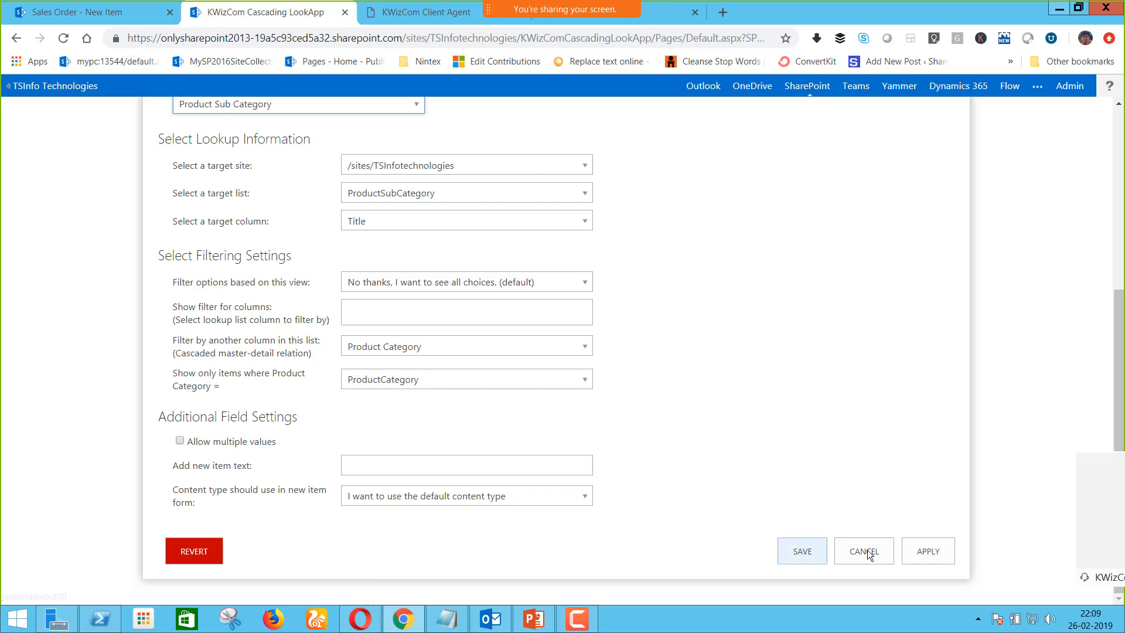
{"action": "left_click", "coordinate": [925, 553]}
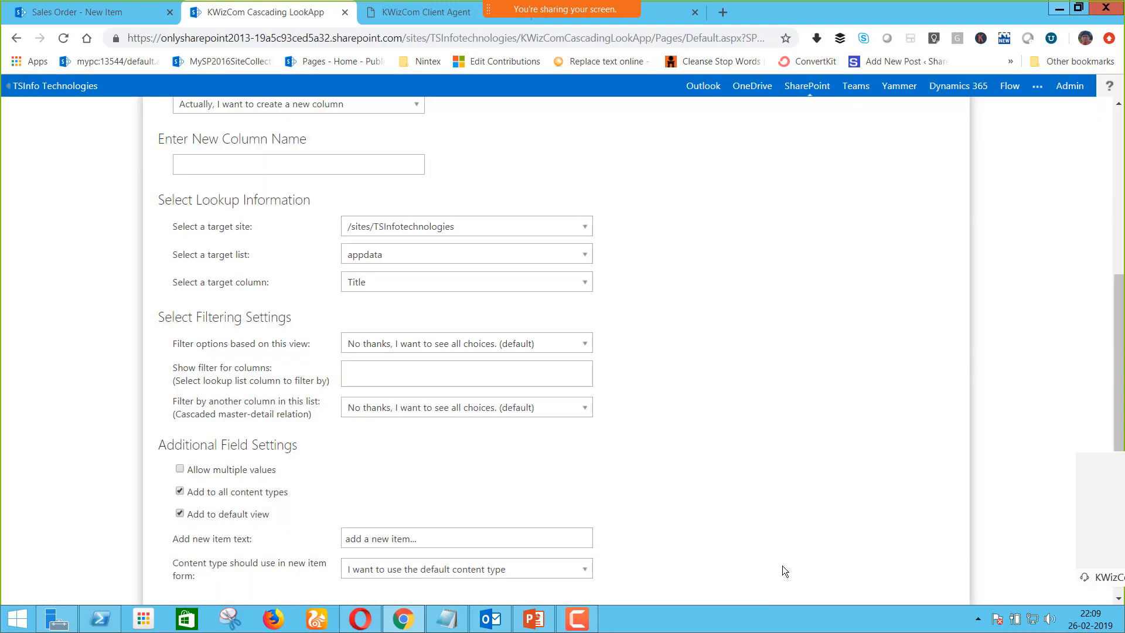
Try to save and apply the Cascading LookApp settings with the new-column option active and no column name
{"action": "scroll", "coordinate": [782, 565], "scroll_direction": "down", "scroll_amount": 1}
{"action": "left_click", "coordinate": [797, 562]}
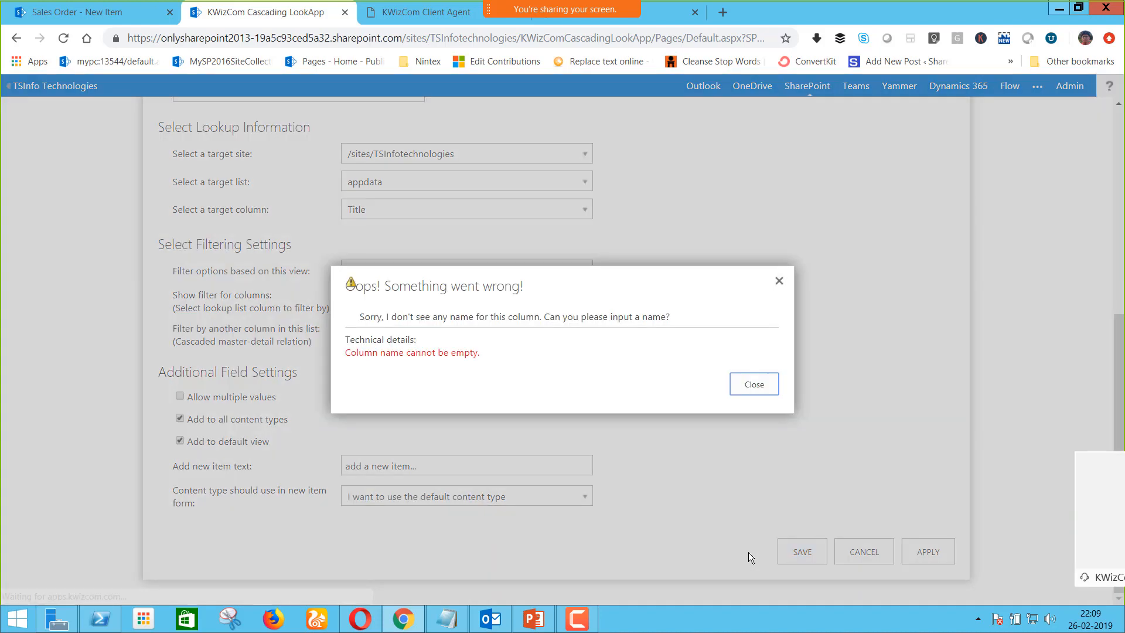
{"action": "left_click", "coordinate": [755, 387]}
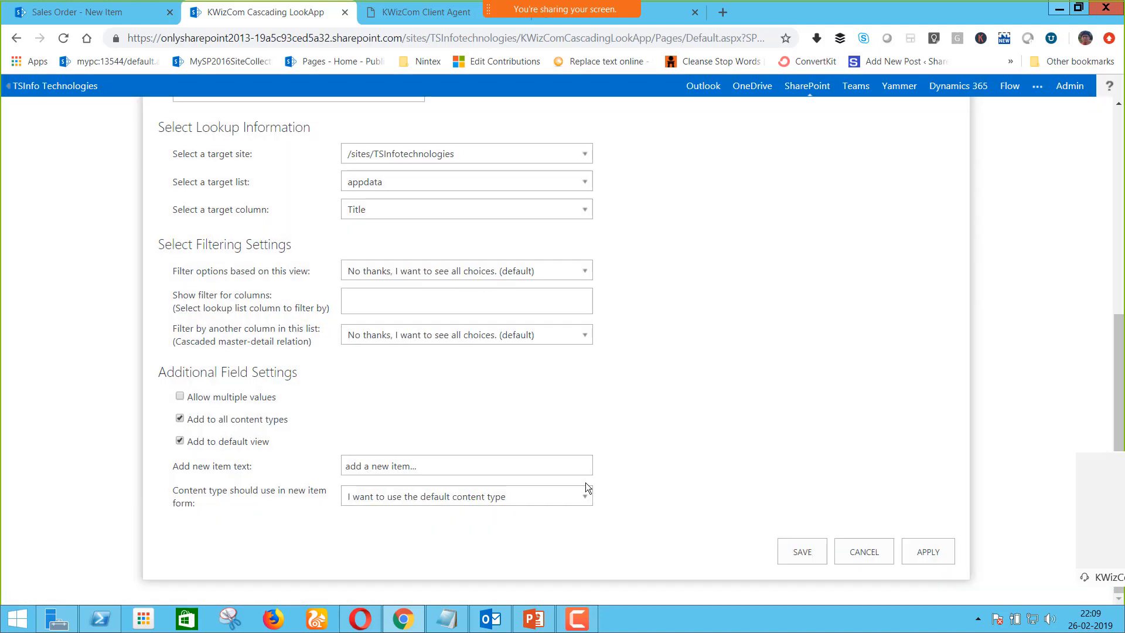
{"action": "scroll", "coordinate": [586, 483], "scroll_direction": "up", "scroll_amount": 7}
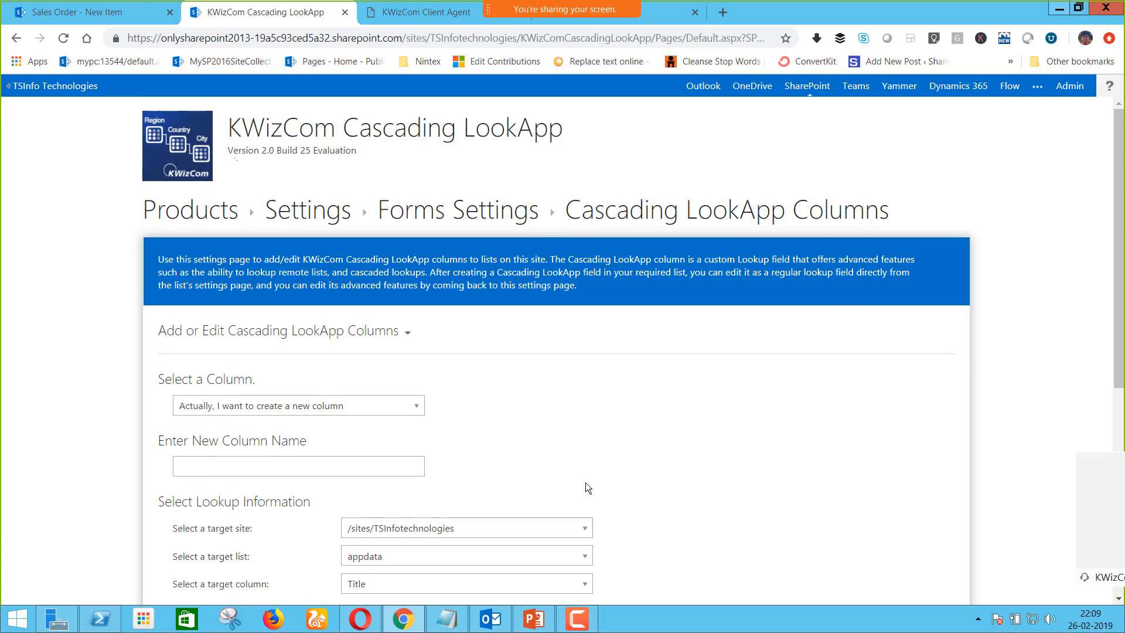
{"action": "scroll", "coordinate": [587, 487], "scroll_direction": "down", "scroll_amount": 1}
{"action": "scroll", "coordinate": [587, 488], "scroll_direction": "down", "scroll_amount": 4}
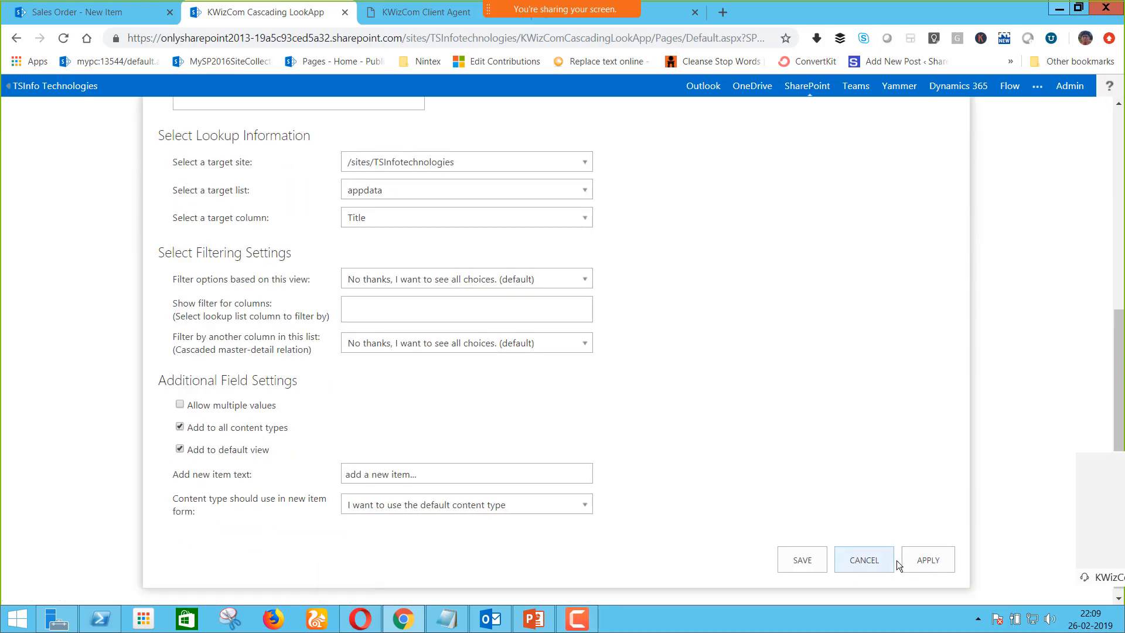
{"action": "left_click", "coordinate": [934, 551]}
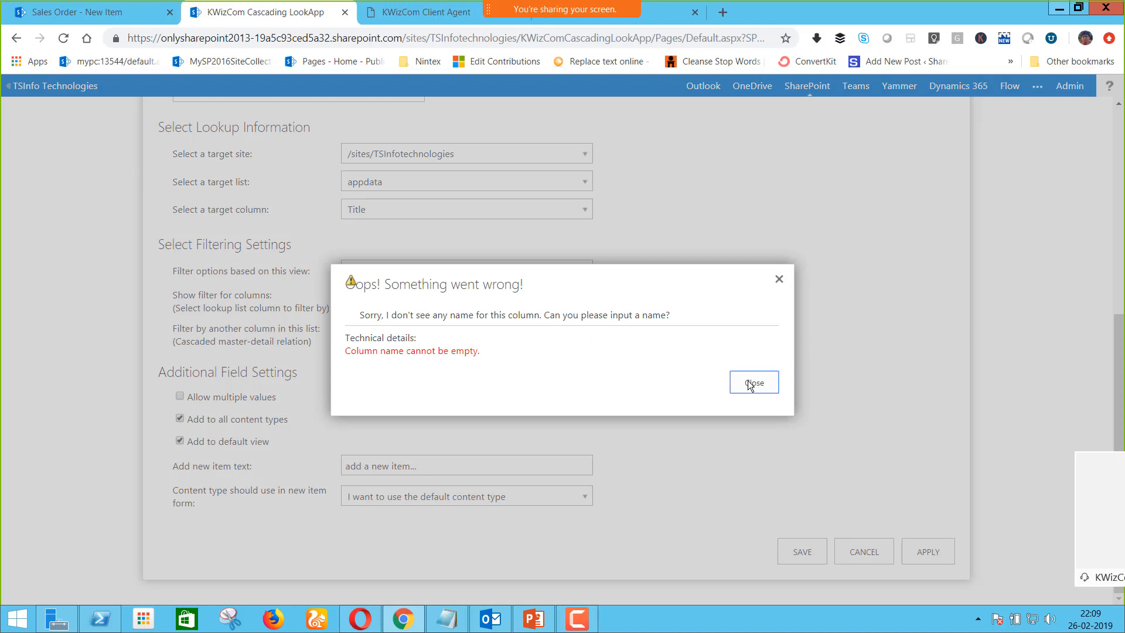
{"action": "left_click", "coordinate": [452, 351]}
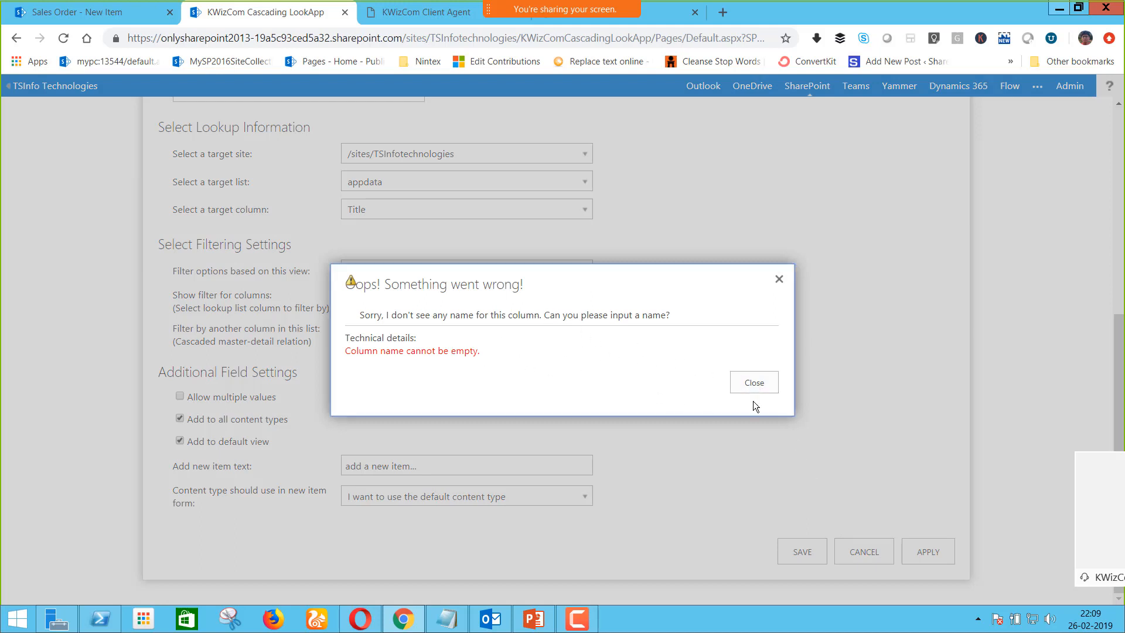
{"action": "left_click", "coordinate": [755, 383]}
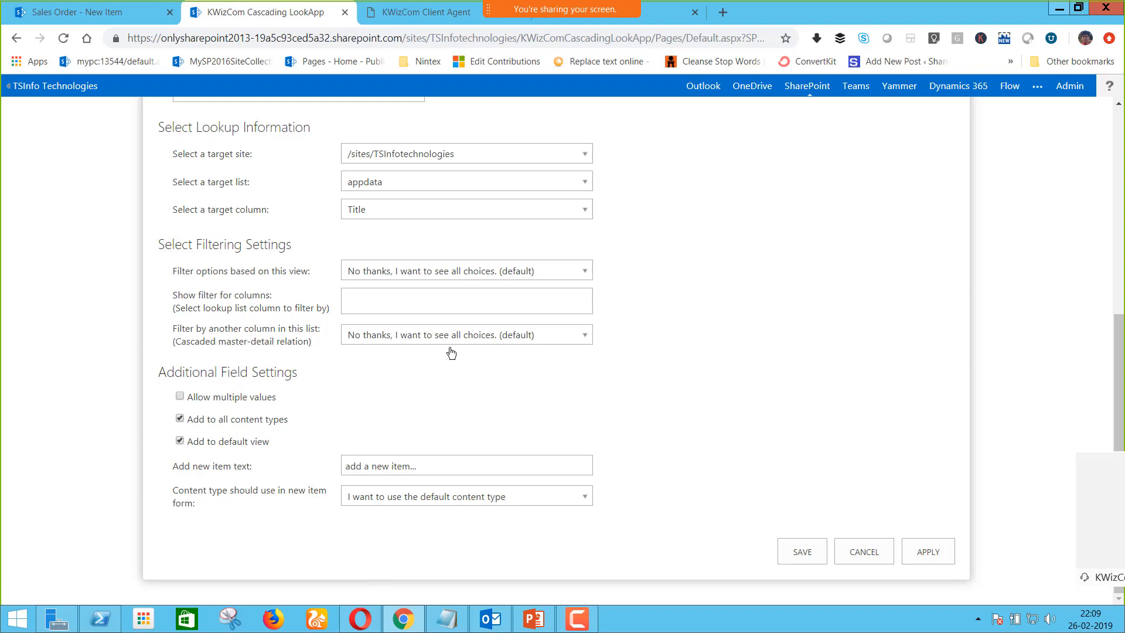
Reload the Product Category column and examine its target list, target column and filtering settings
{"action": "scroll", "coordinate": [449, 347], "scroll_direction": "up", "scroll_amount": 5}
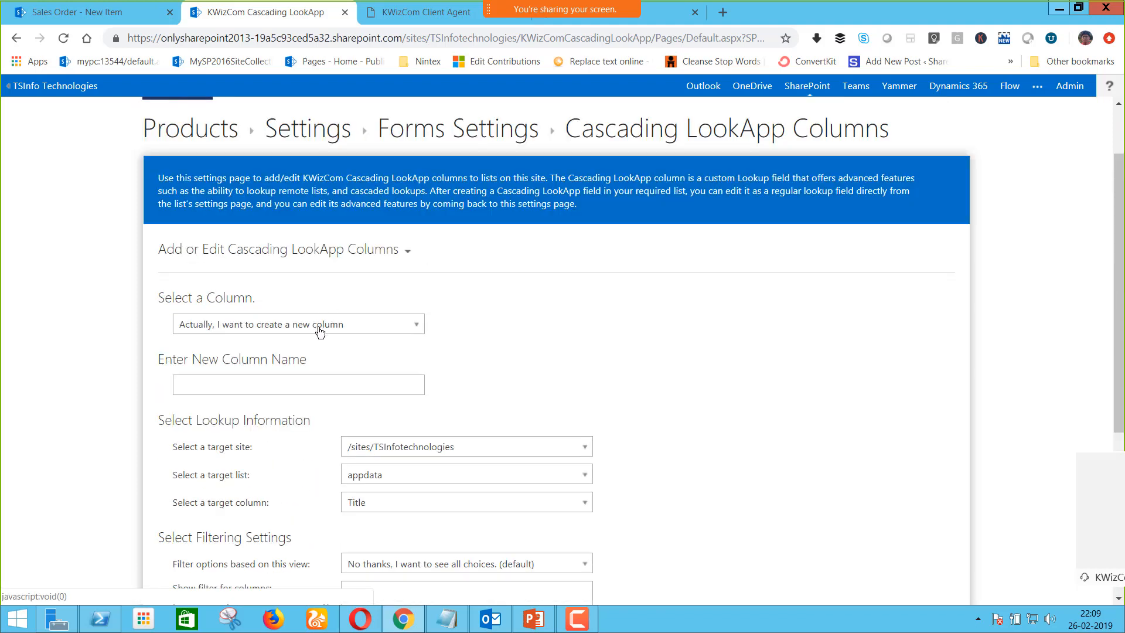
{"action": "left_click", "coordinate": [321, 325]}
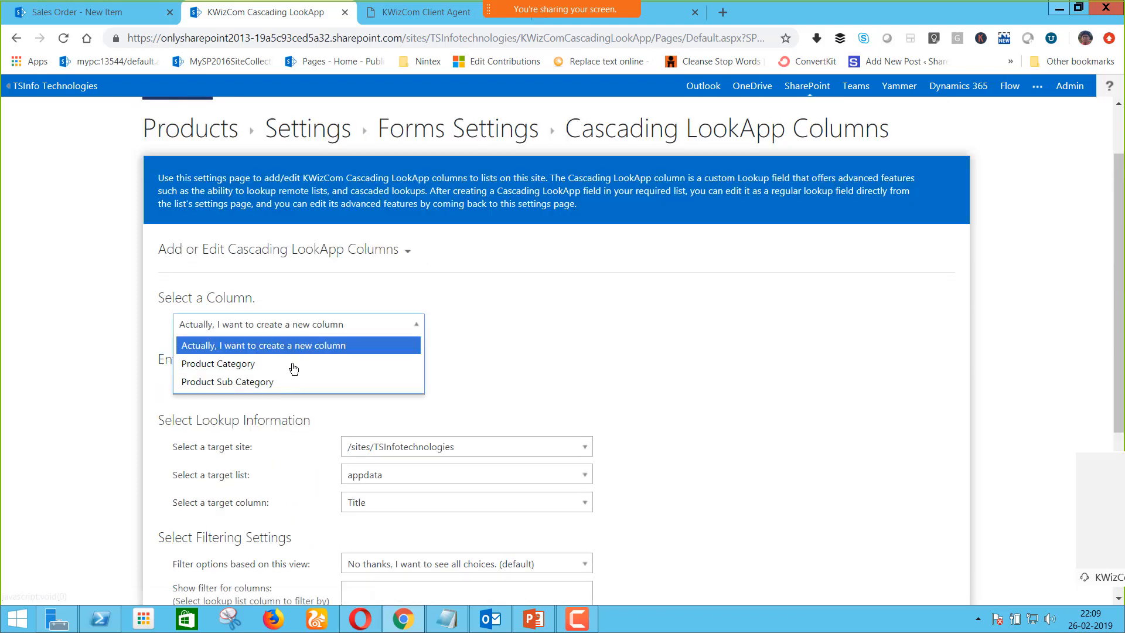
{"action": "left_click", "coordinate": [374, 362]}
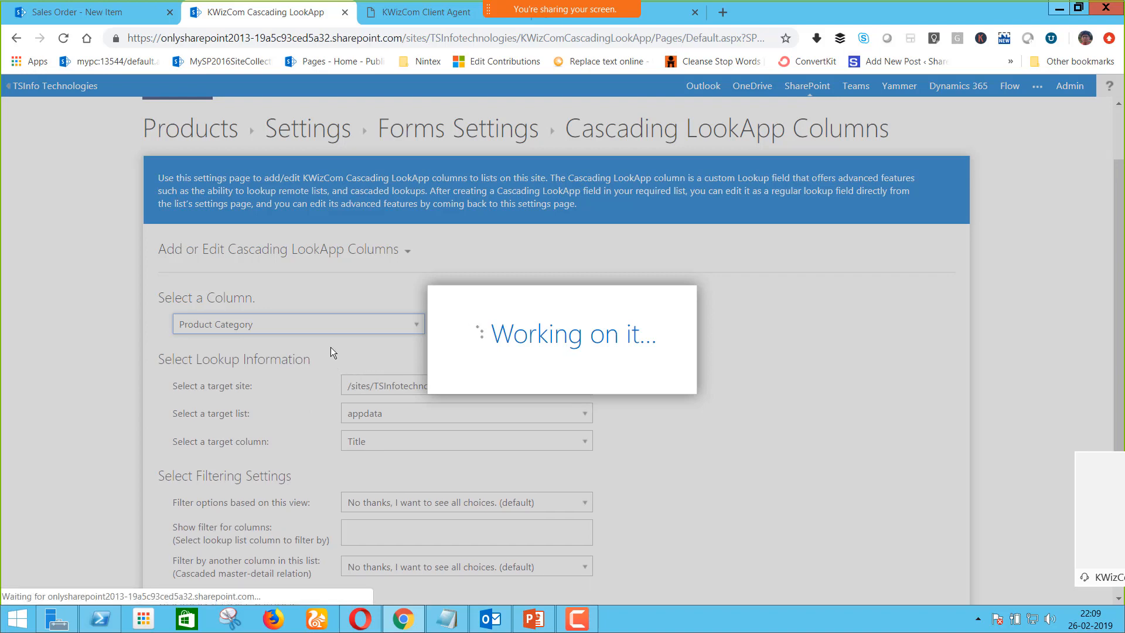
{"action": "scroll", "coordinate": [363, 440], "scroll_direction": "down", "scroll_amount": 1}
{"action": "scroll", "coordinate": [363, 441], "scroll_direction": "down", "scroll_amount": 2}
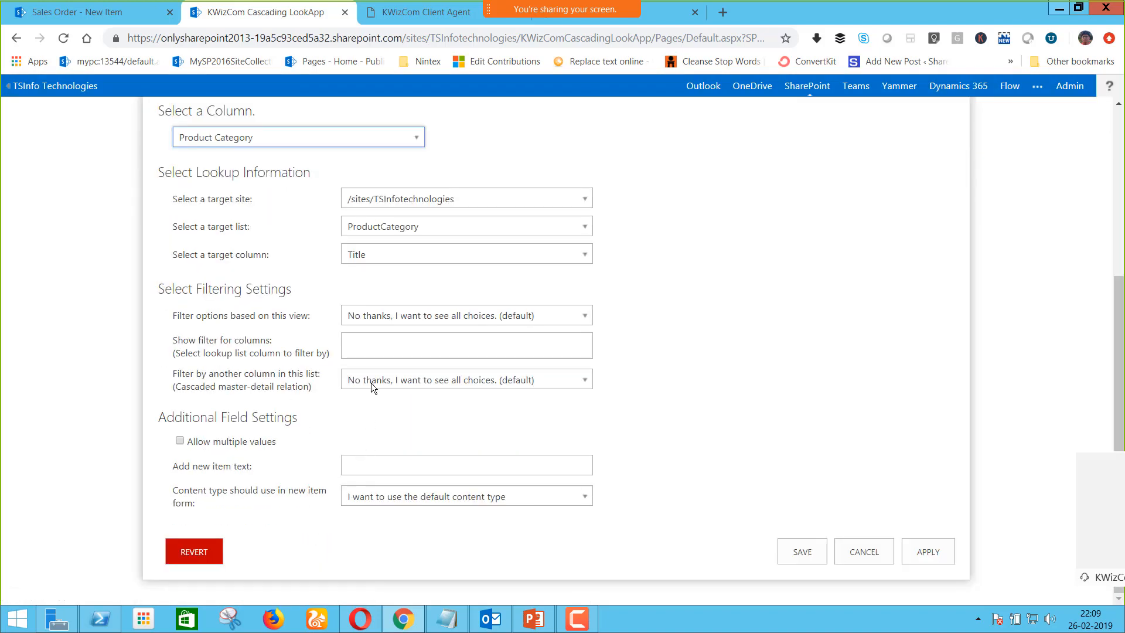
{"action": "scroll", "coordinate": [350, 278], "scroll_direction": "up", "scroll_amount": 3}
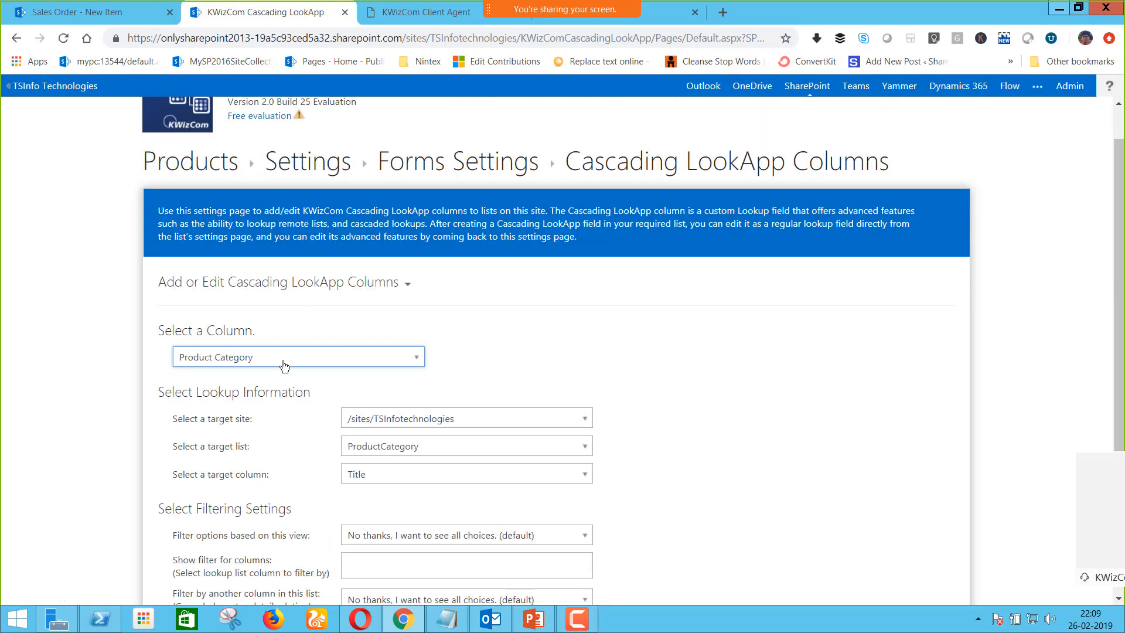
Switch to the Product Sub Category column, check its Product Category filter and save its cascading lookup settings
{"action": "left_click", "coordinate": [282, 363]}
{"action": "left_click", "coordinate": [279, 415]}
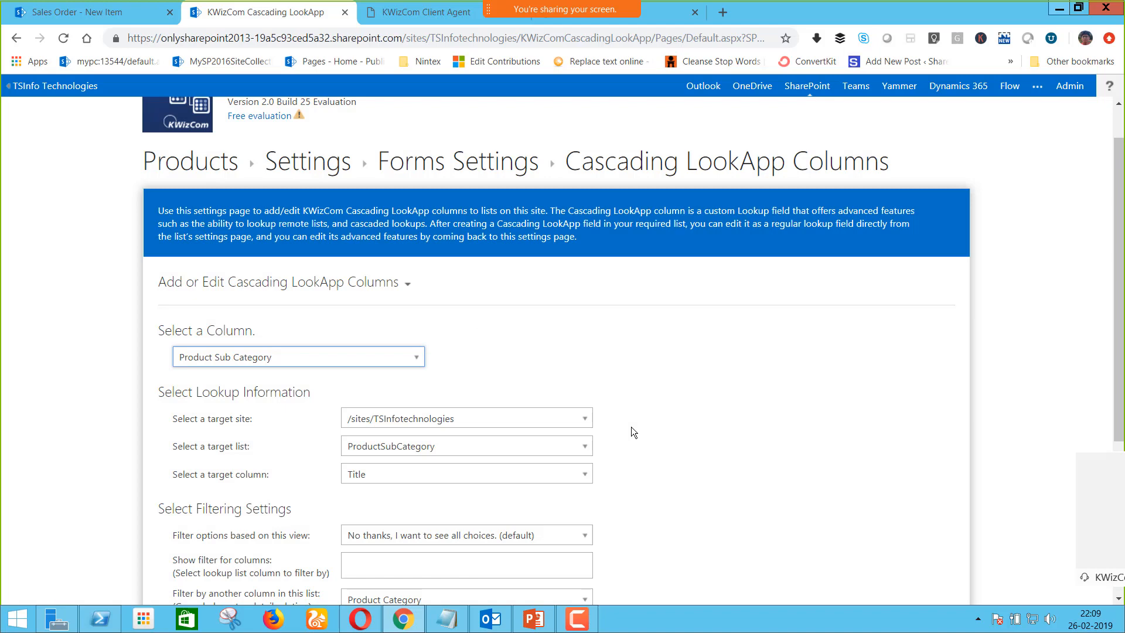
{"action": "scroll", "coordinate": [631, 431], "scroll_direction": "down", "scroll_amount": 4}
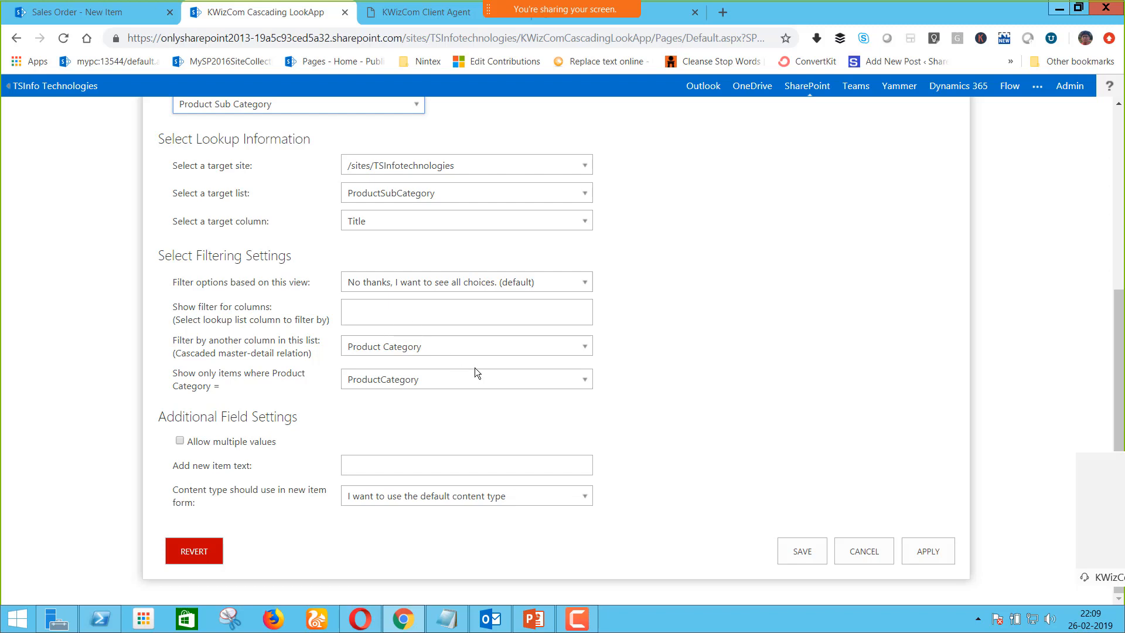
{"action": "left_click", "coordinate": [788, 552]}
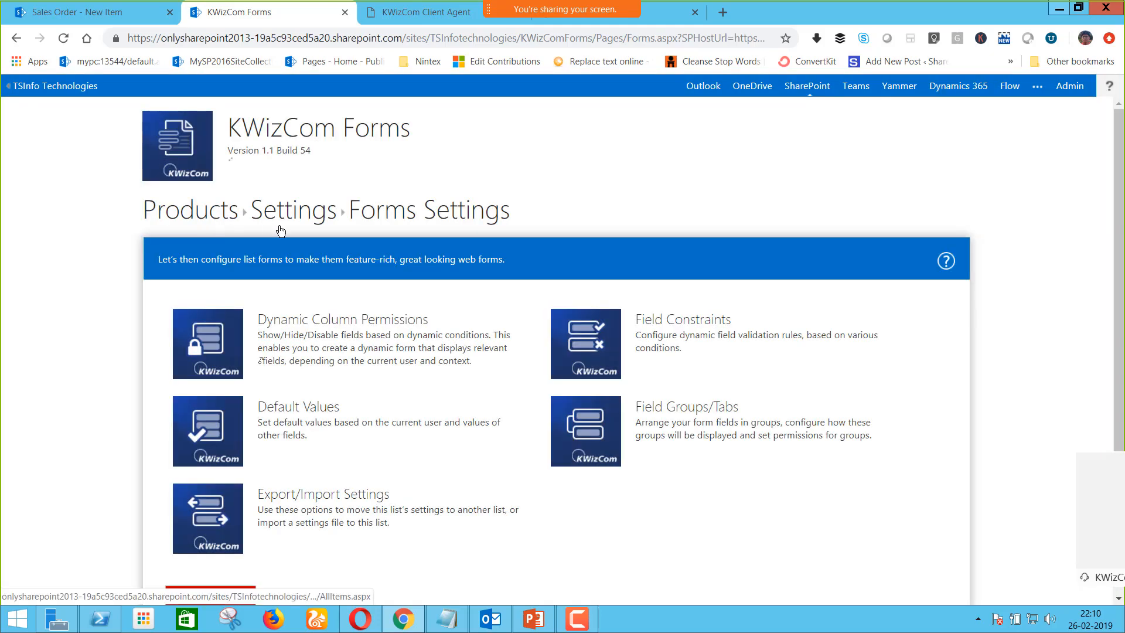
Start a new Products item, set Product Category to Fashion Products and check the Product Sub Category choices
{"action": "left_click", "coordinate": [265, 226]}
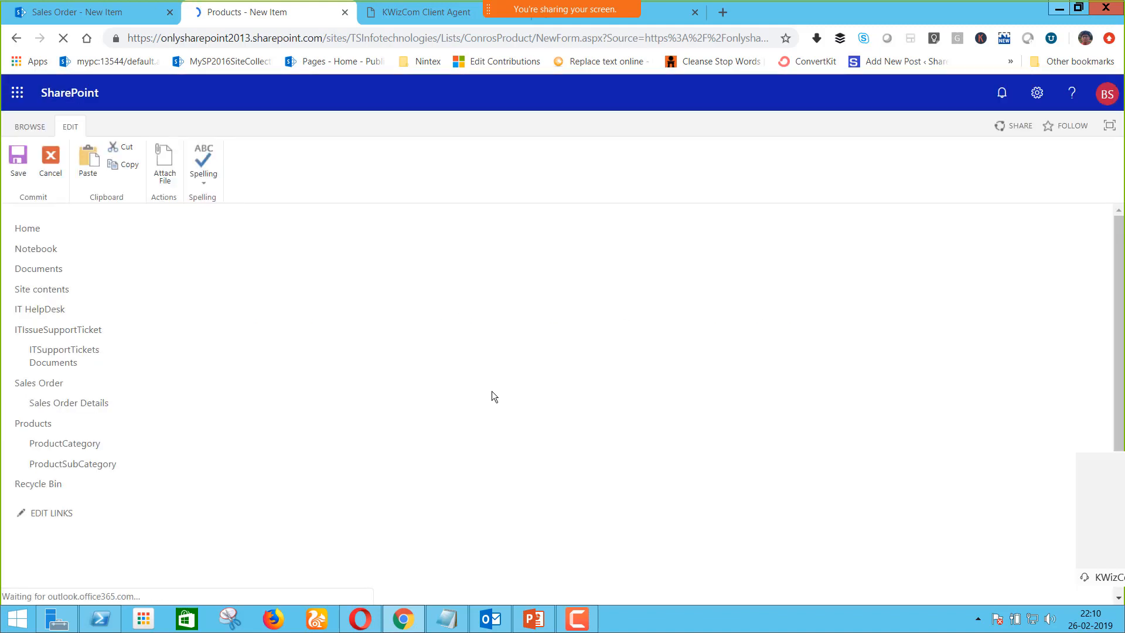
{"action": "scroll", "coordinate": [460, 410], "scroll_direction": "down", "scroll_amount": 1}
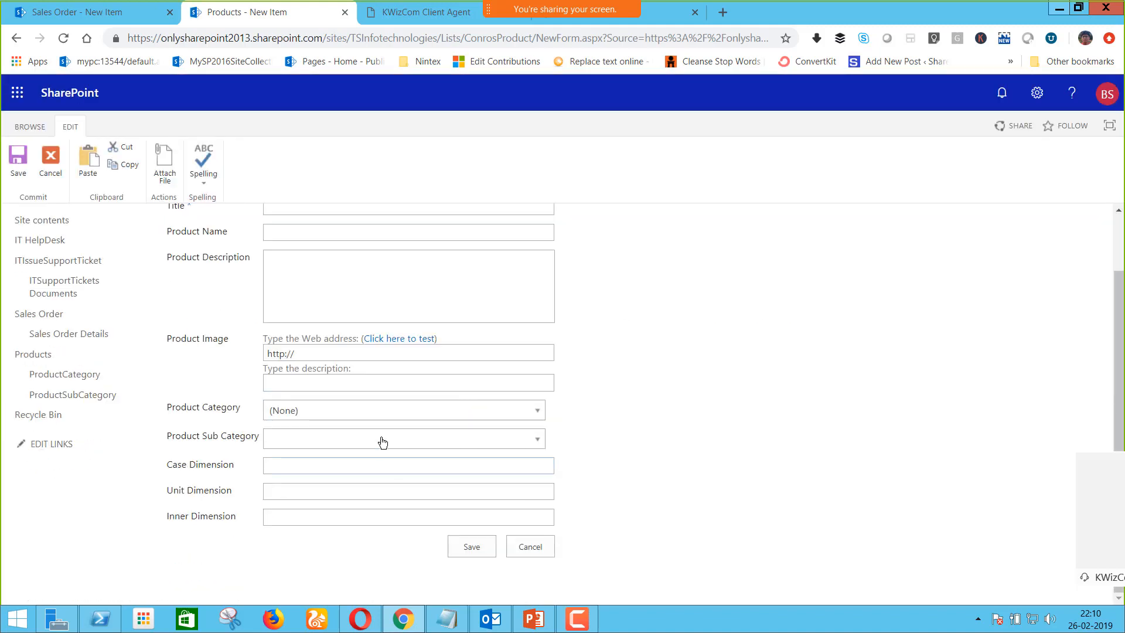
{"action": "left_click", "coordinate": [385, 411]}
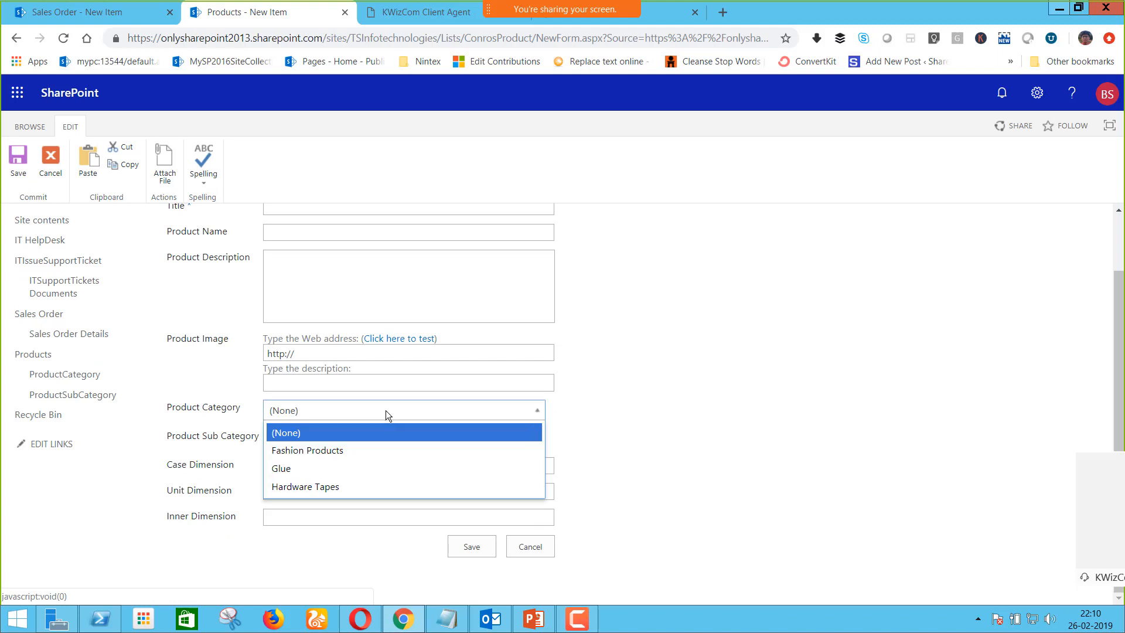
{"action": "left_click", "coordinate": [356, 453]}
{"action": "left_click", "coordinate": [355, 445]}
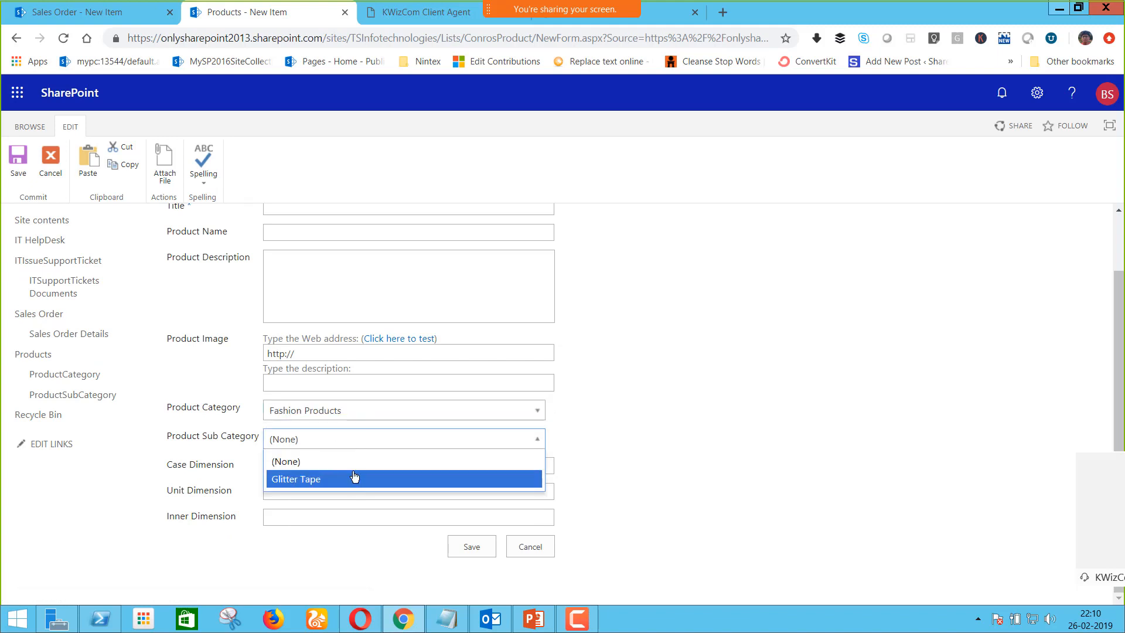
Change Product Category to Hardware Tapes and check the filtered Product Sub Category choices
{"action": "left_click", "coordinate": [360, 412]}
{"action": "left_click", "coordinate": [359, 414]}
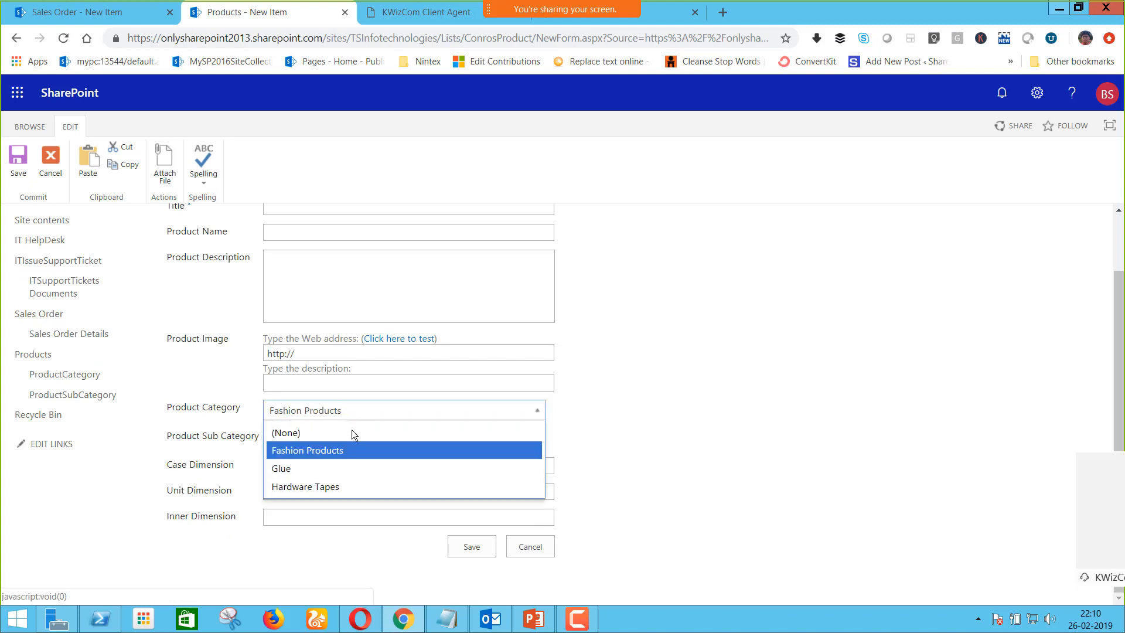
{"action": "left_click", "coordinate": [340, 486]}
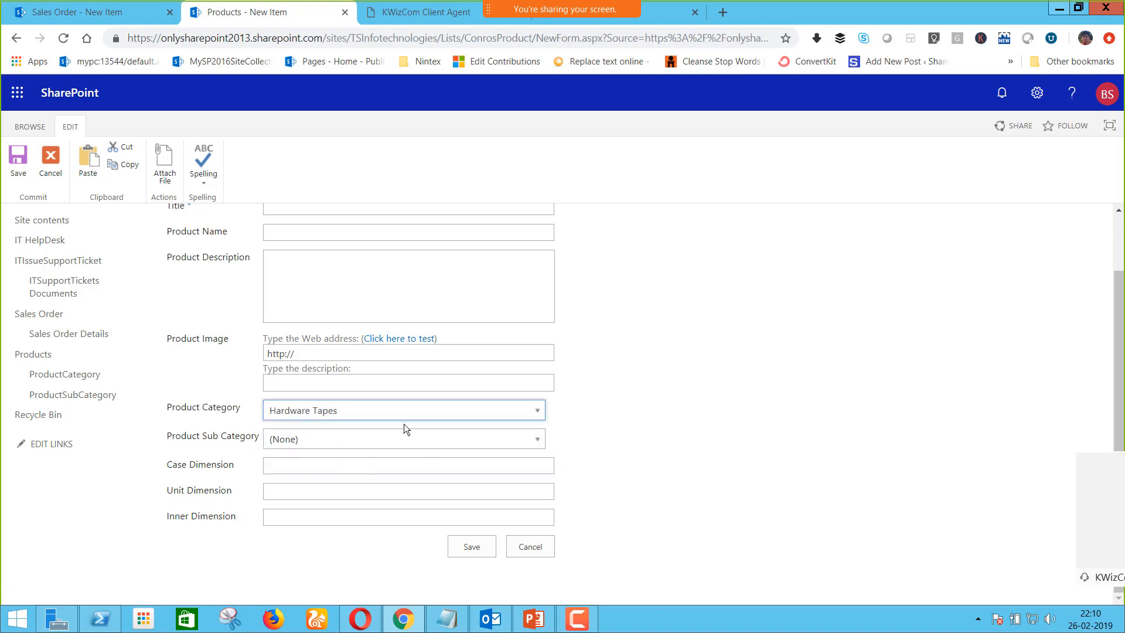
{"action": "left_click", "coordinate": [377, 446]}
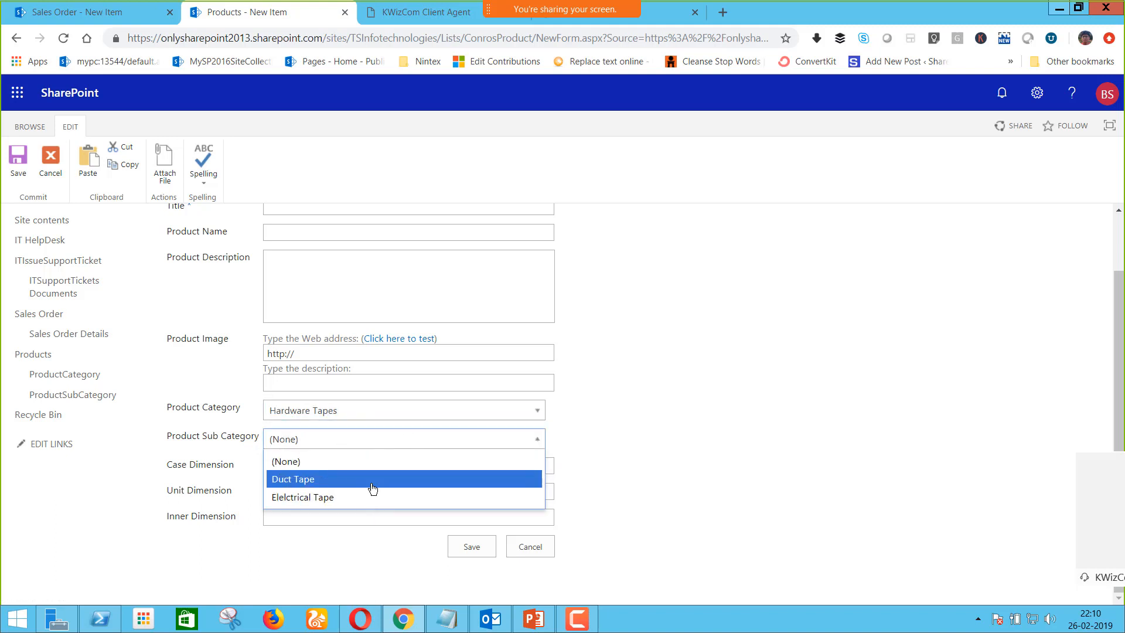
Cancel the new Products item and open the list's KWizCom Field Groups settings
{"action": "left_click", "coordinate": [664, 393]}
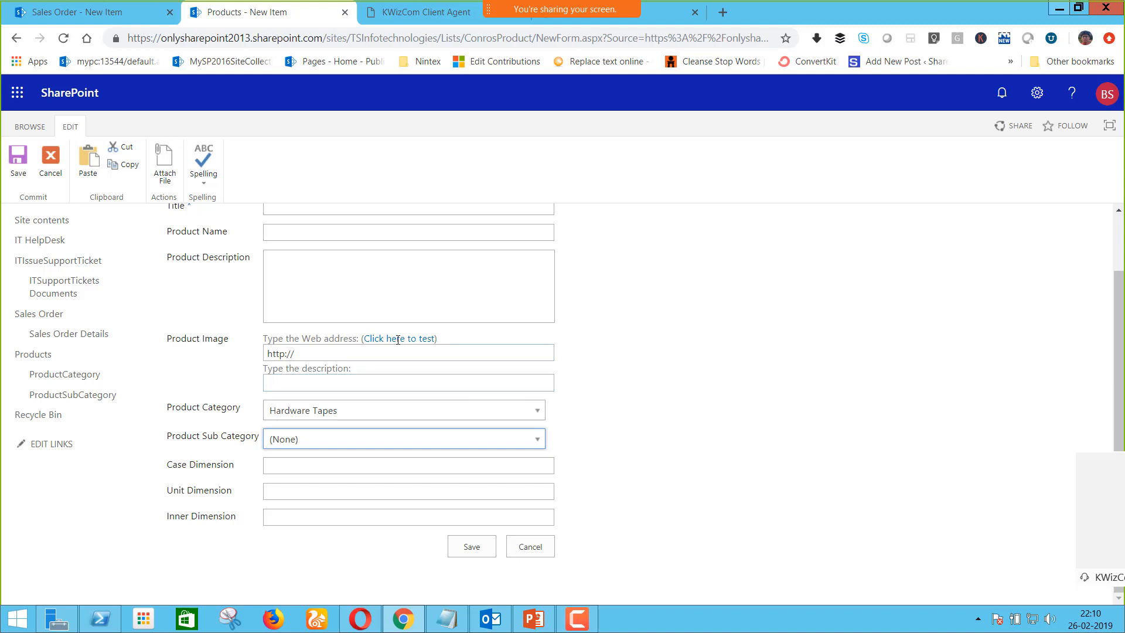
{"action": "scroll", "coordinate": [319, 341], "scroll_direction": "up", "scroll_amount": 2}
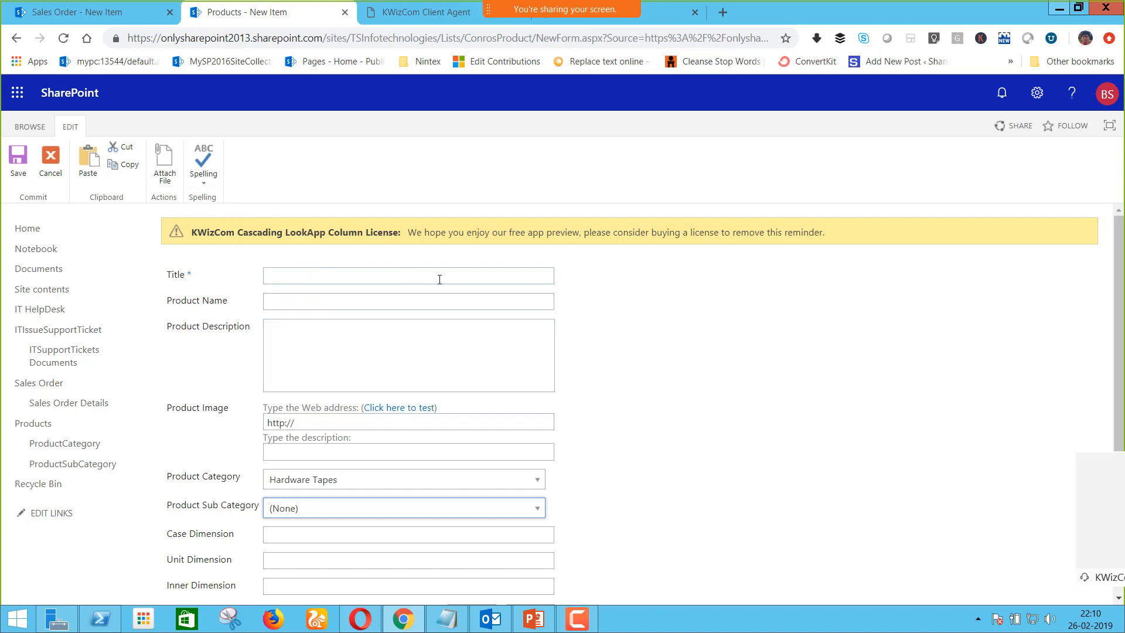
{"action": "left_click", "coordinate": [61, 167]}
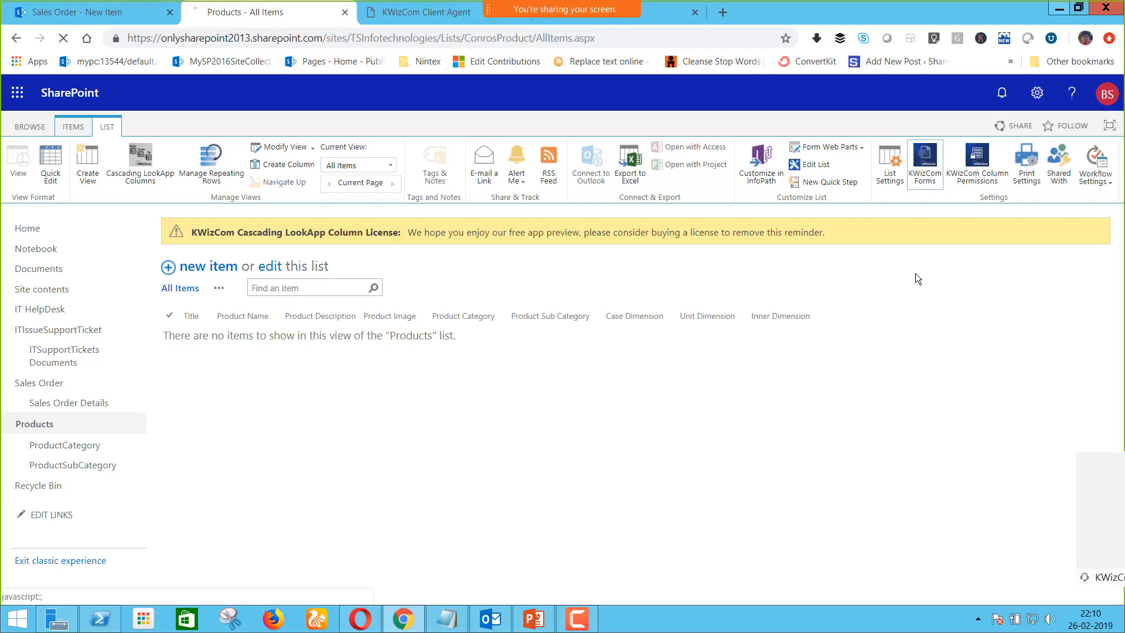
{"action": "left_click", "coordinate": [925, 170]}
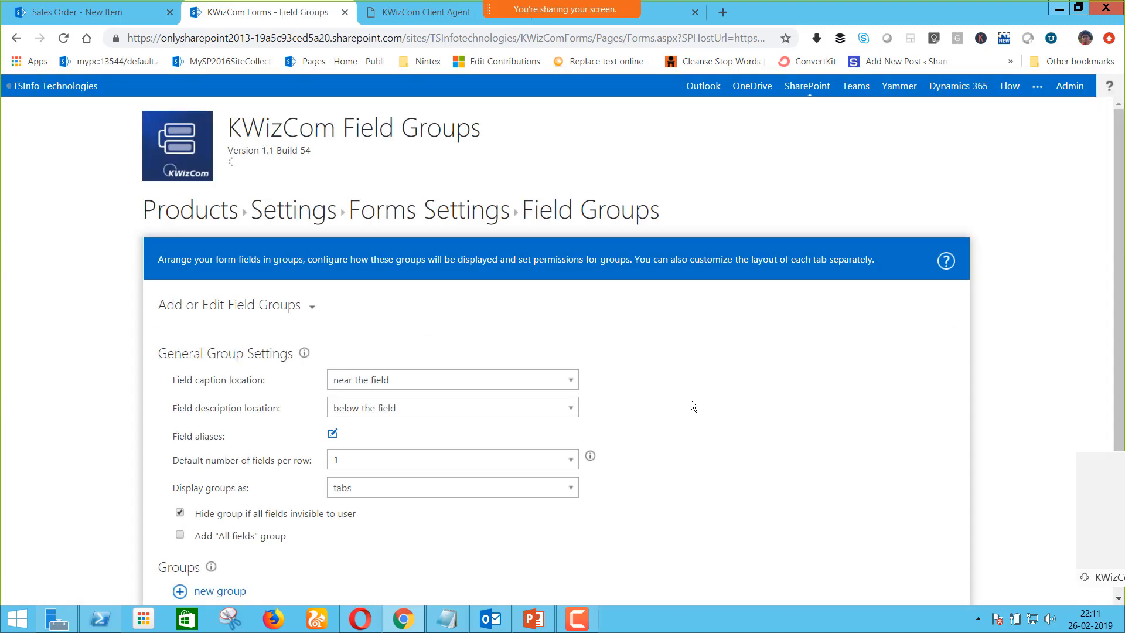
Add a field group named Product Details and assign the Name column to its first layout row
{"action": "scroll", "coordinate": [736, 444], "scroll_direction": "down", "scroll_amount": 2}
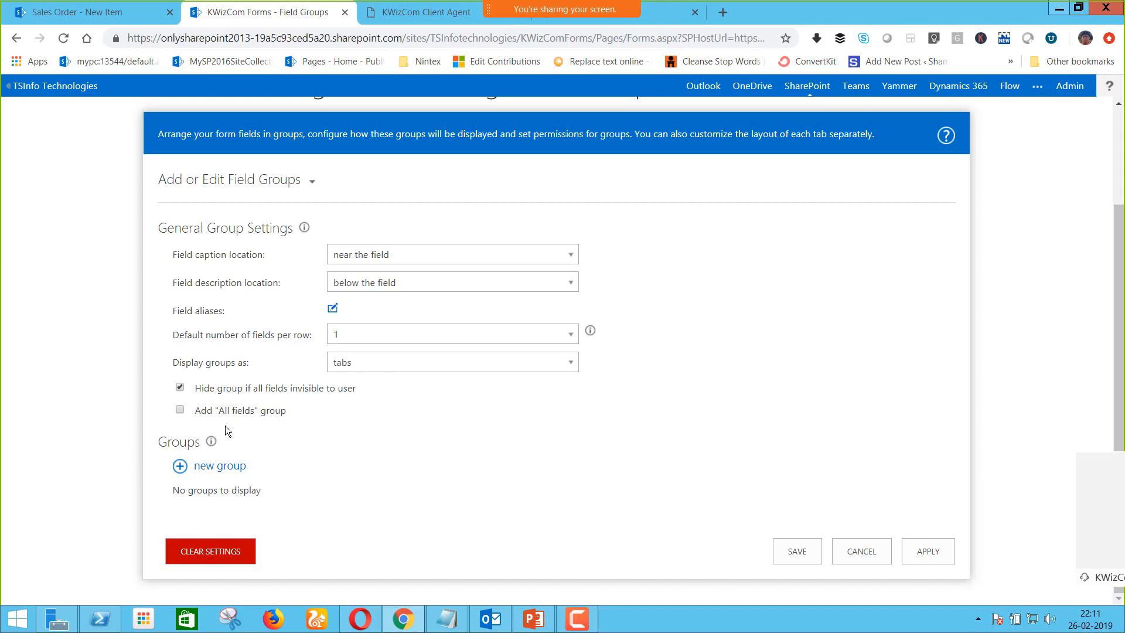
{"action": "left_click", "coordinate": [202, 465]}
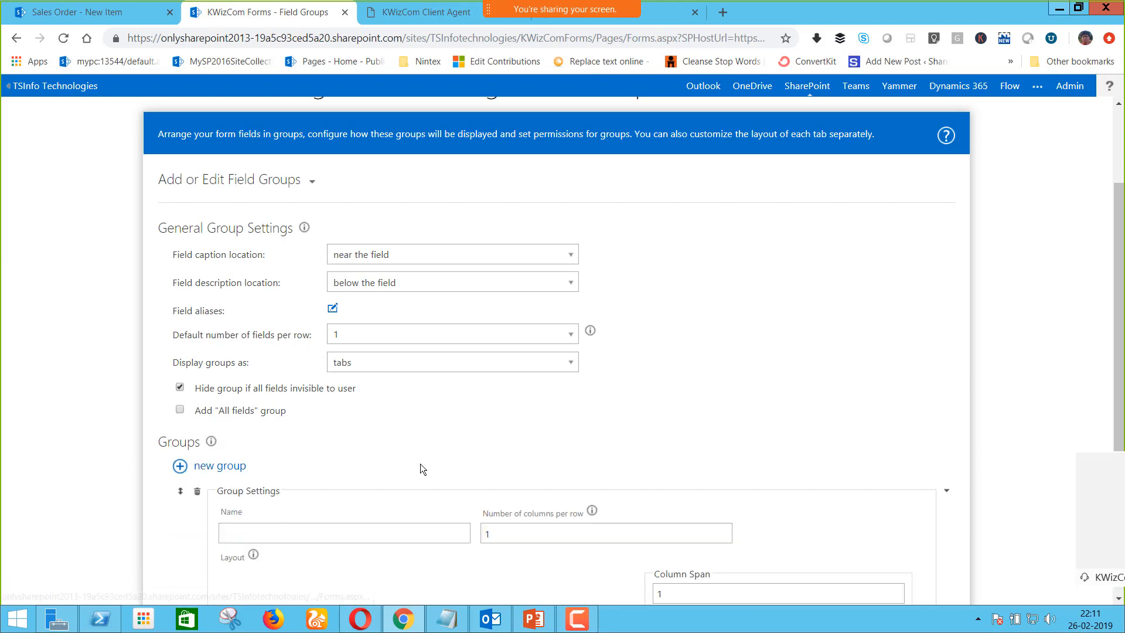
{"action": "scroll", "coordinate": [420, 463], "scroll_direction": "down", "scroll_amount": 3}
{"action": "left_click", "coordinate": [307, 338]}
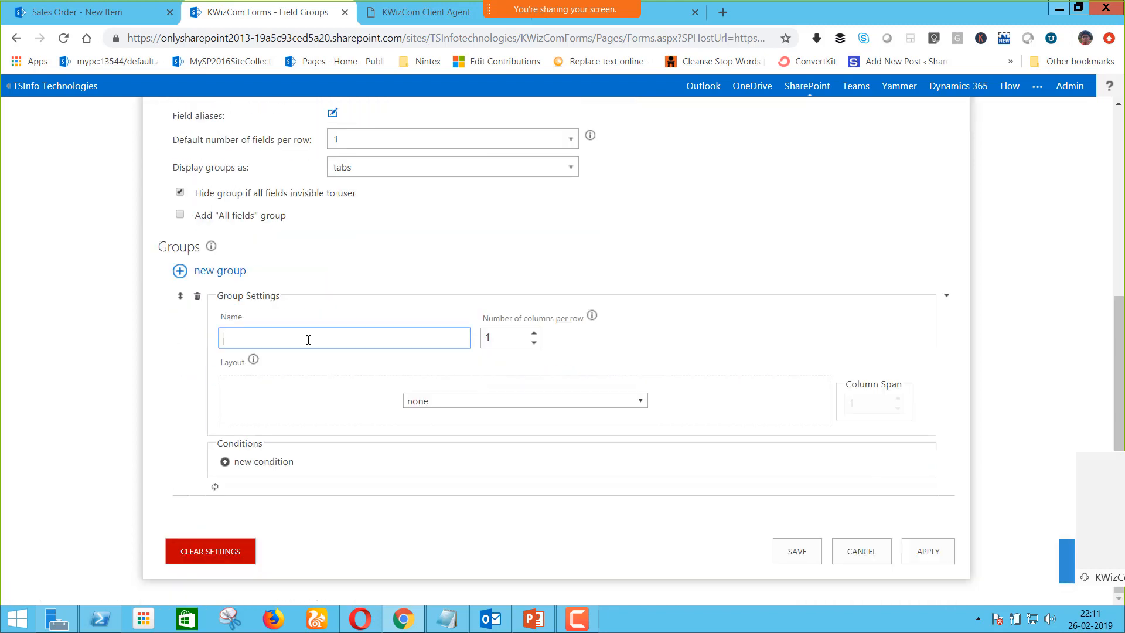
{"action": "type", "text": "Product Details"}
{"action": "left_click", "coordinate": [456, 401]}
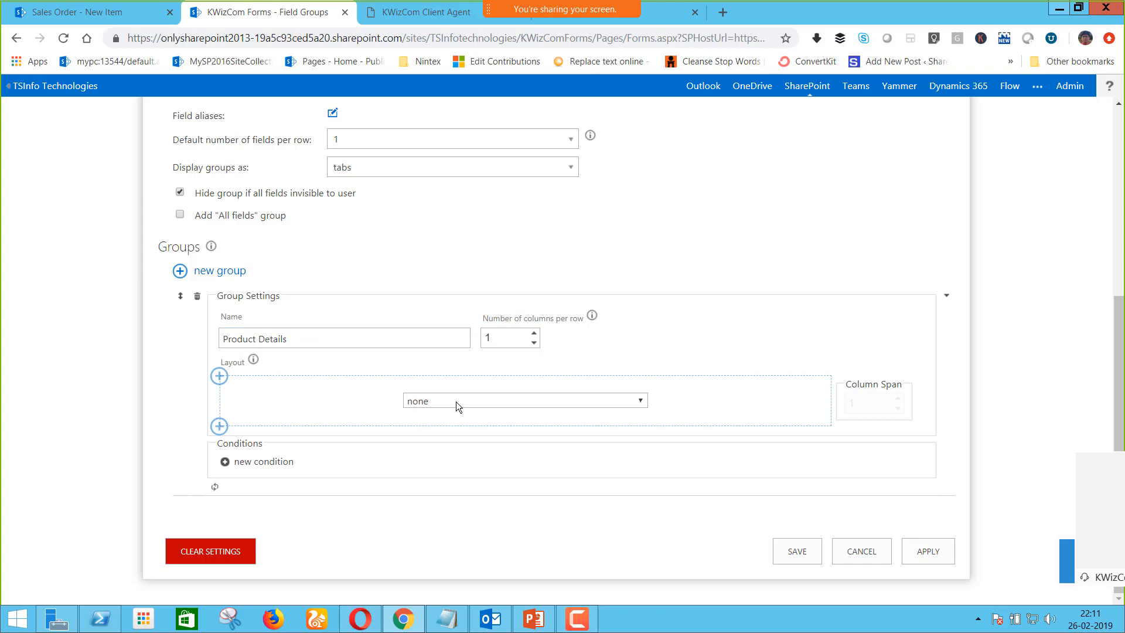
{"action": "left_click", "coordinate": [456, 402]}
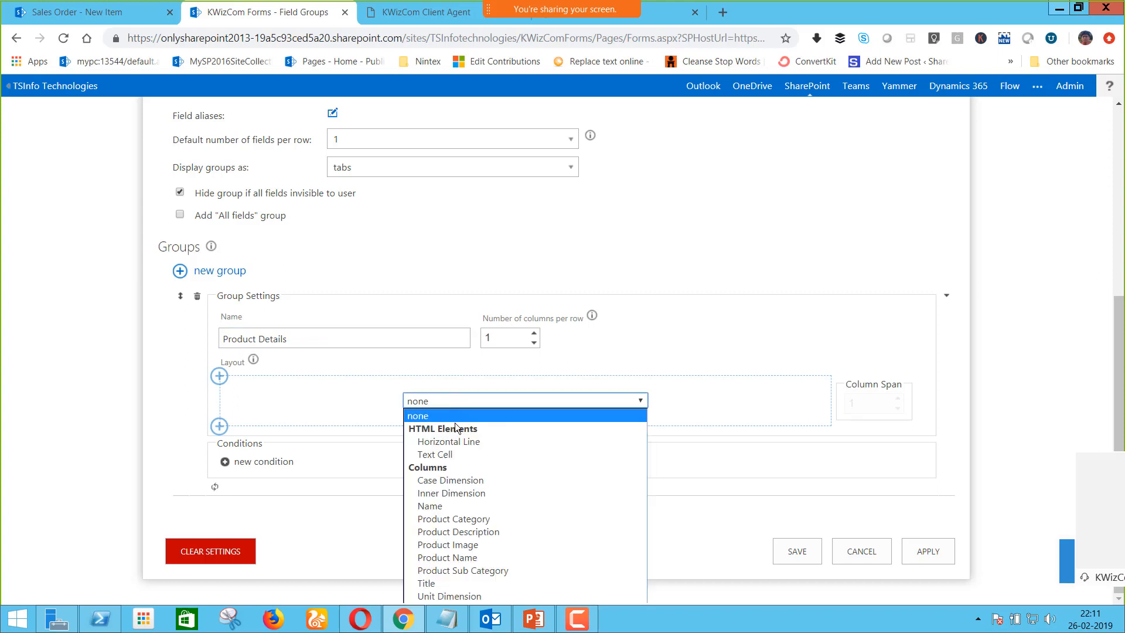
{"action": "left_click", "coordinate": [443, 507]}
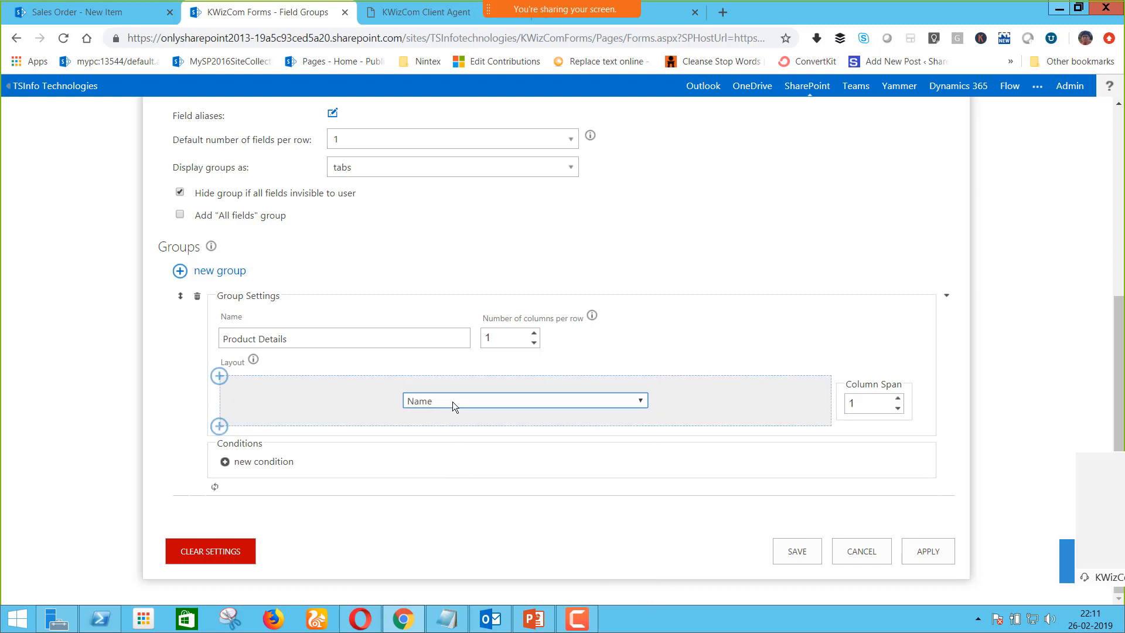
Add three layout rows to Product Details for Product Description, Product Category and Product Sub Category
{"action": "left_click", "coordinate": [219, 427]}
{"action": "left_click", "coordinate": [490, 454]}
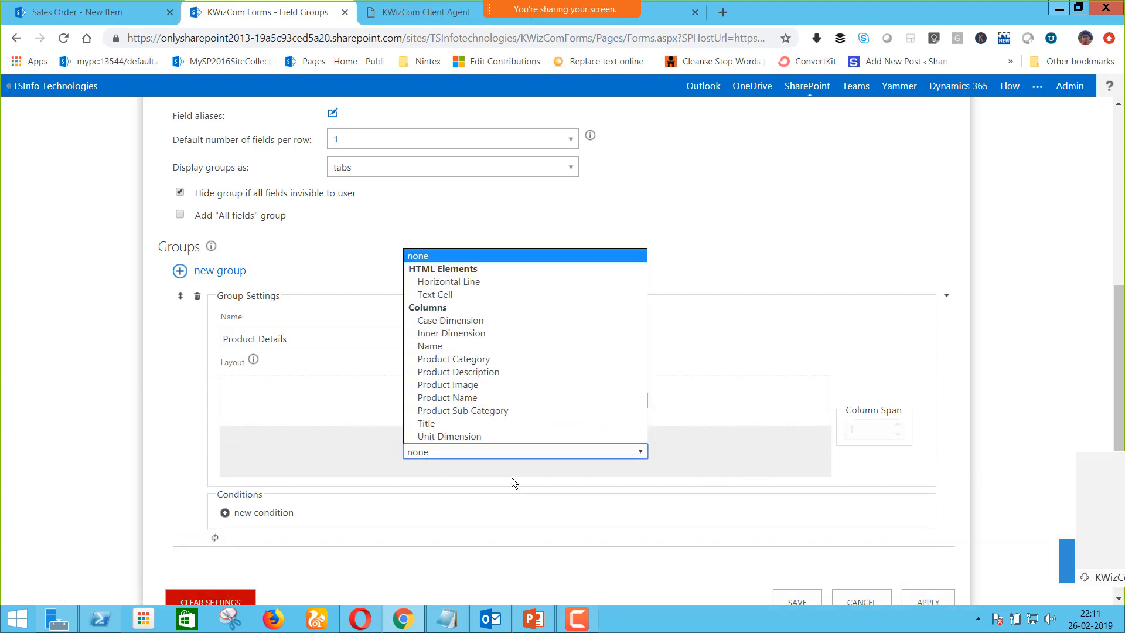
{"action": "left_click", "coordinate": [465, 374]}
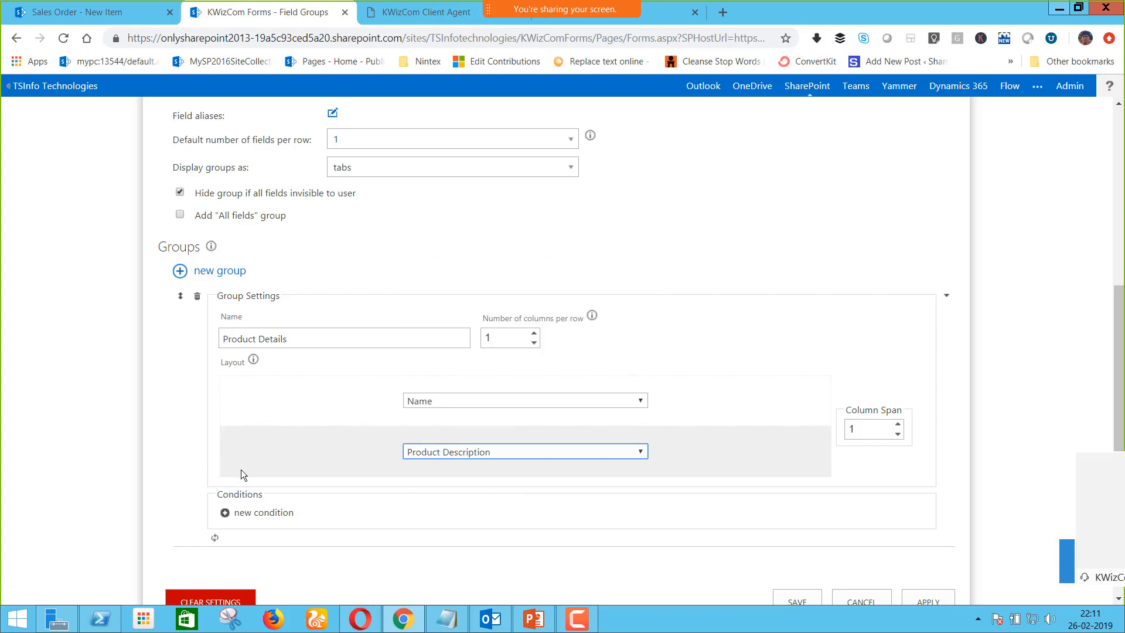
{"action": "scroll", "coordinate": [264, 458], "scroll_direction": "down", "scroll_amount": 1}
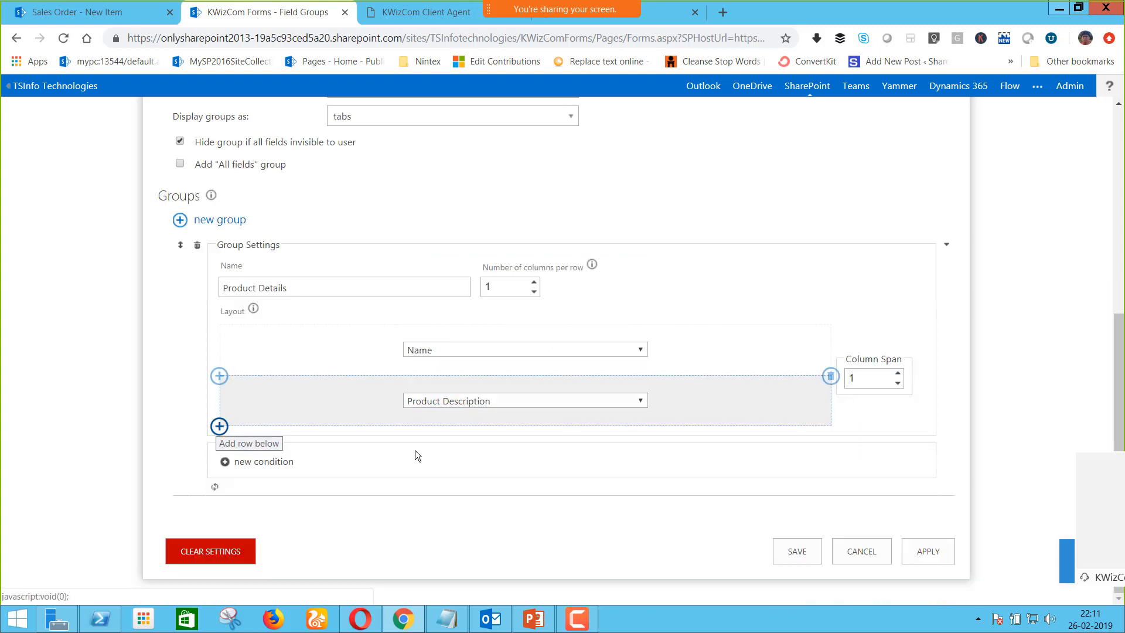
{"action": "left_click", "coordinate": [430, 451]}
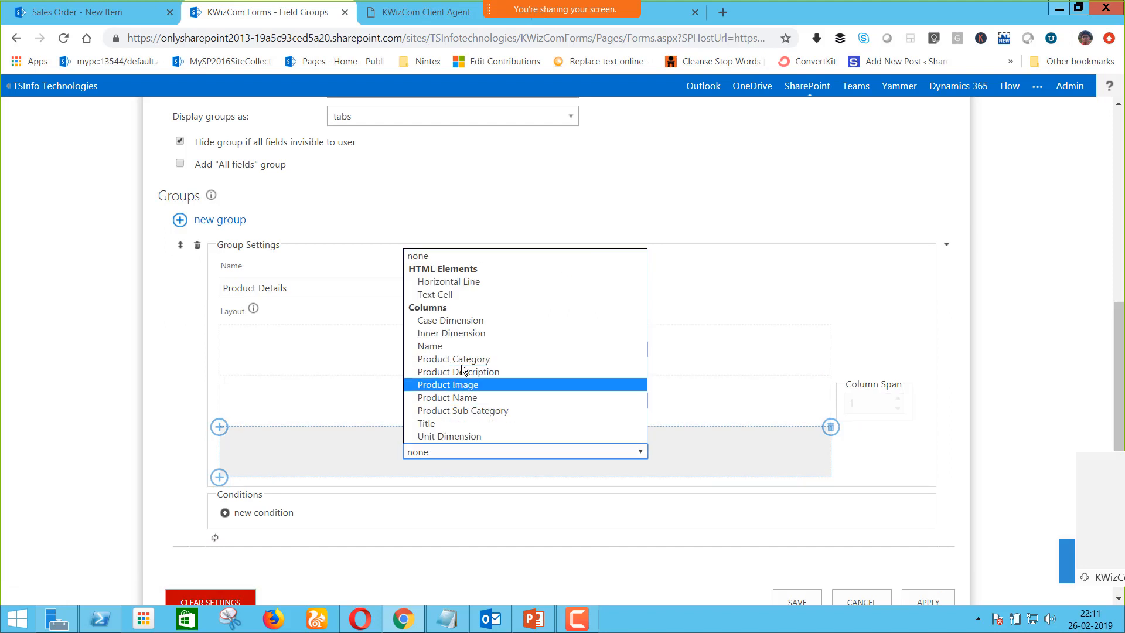
{"action": "left_click", "coordinate": [461, 359]}
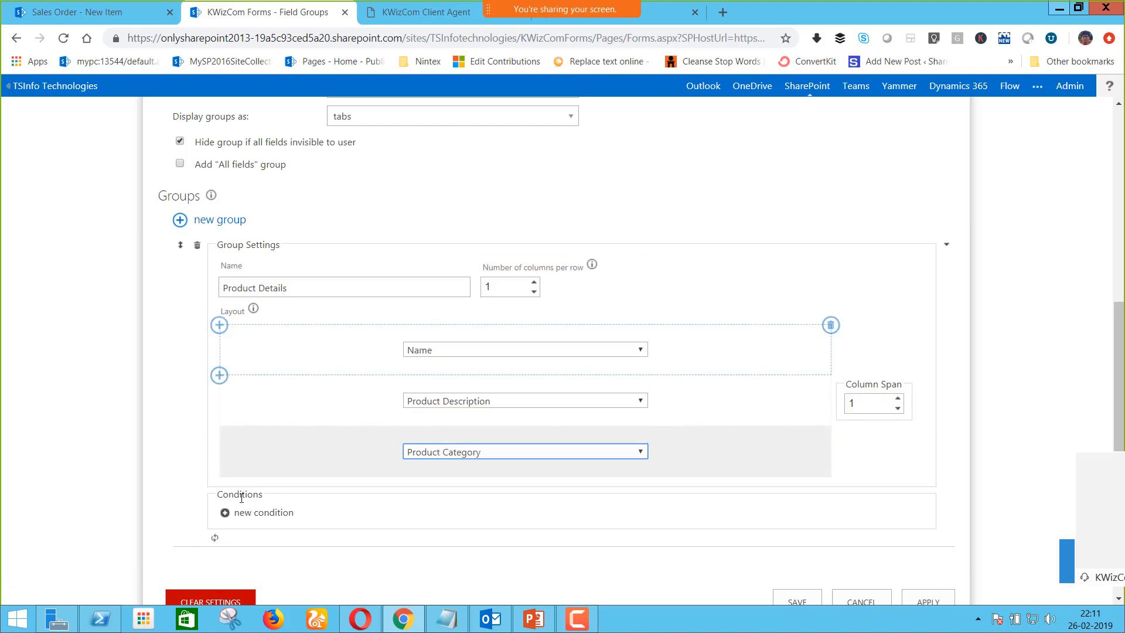
{"action": "left_click", "coordinate": [219, 477]}
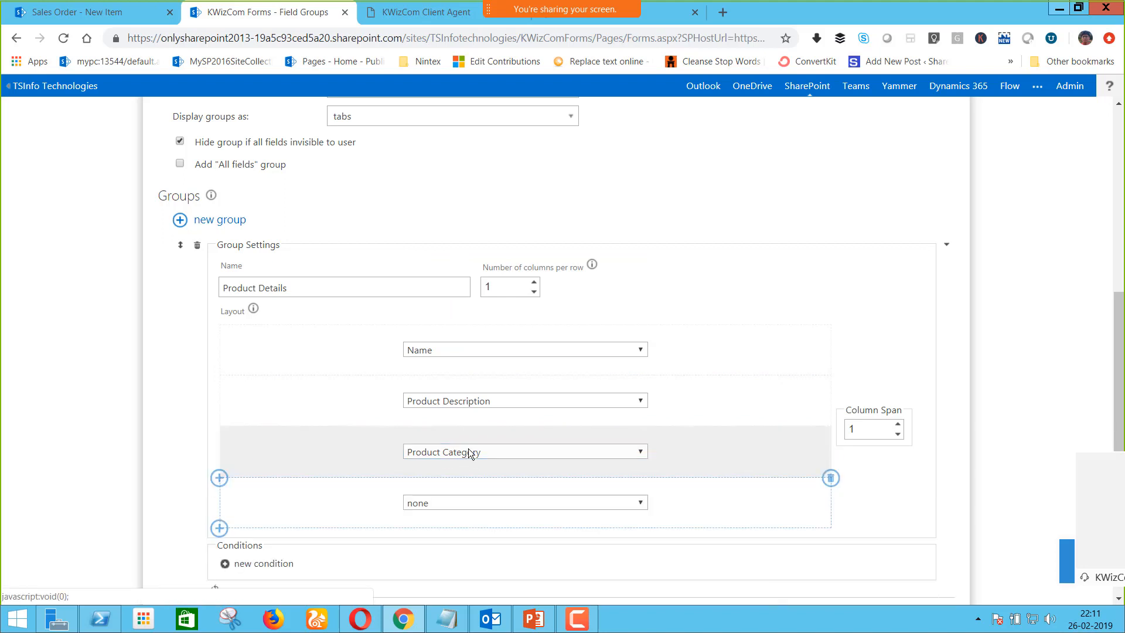
{"action": "left_click", "coordinate": [477, 501]}
{"action": "left_click", "coordinate": [481, 457]}
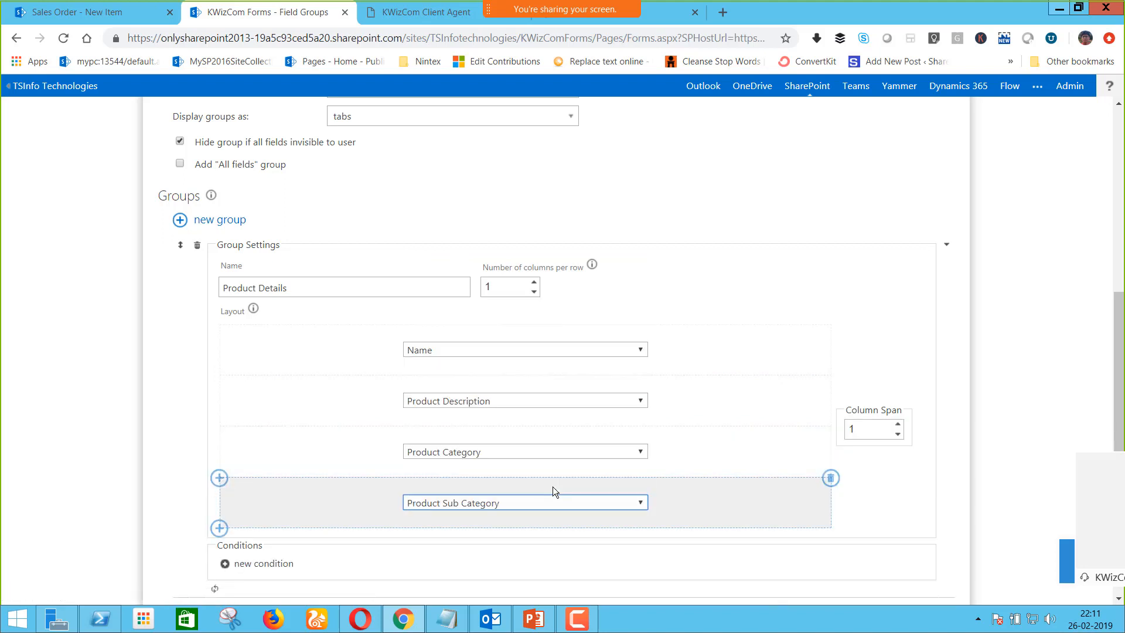
Add a second field group named Additional Details with Case Dimension in its first layout row
{"action": "scroll", "coordinate": [304, 485], "scroll_direction": "down", "scroll_amount": 2}
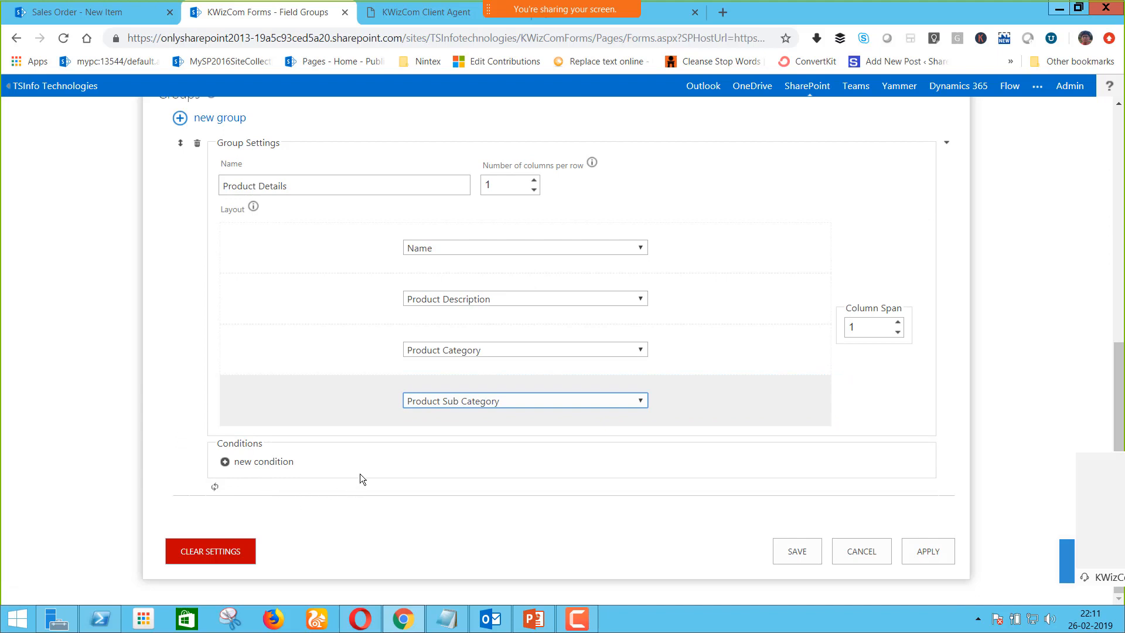
{"action": "scroll", "coordinate": [360, 473], "scroll_direction": "up", "scroll_amount": 4}
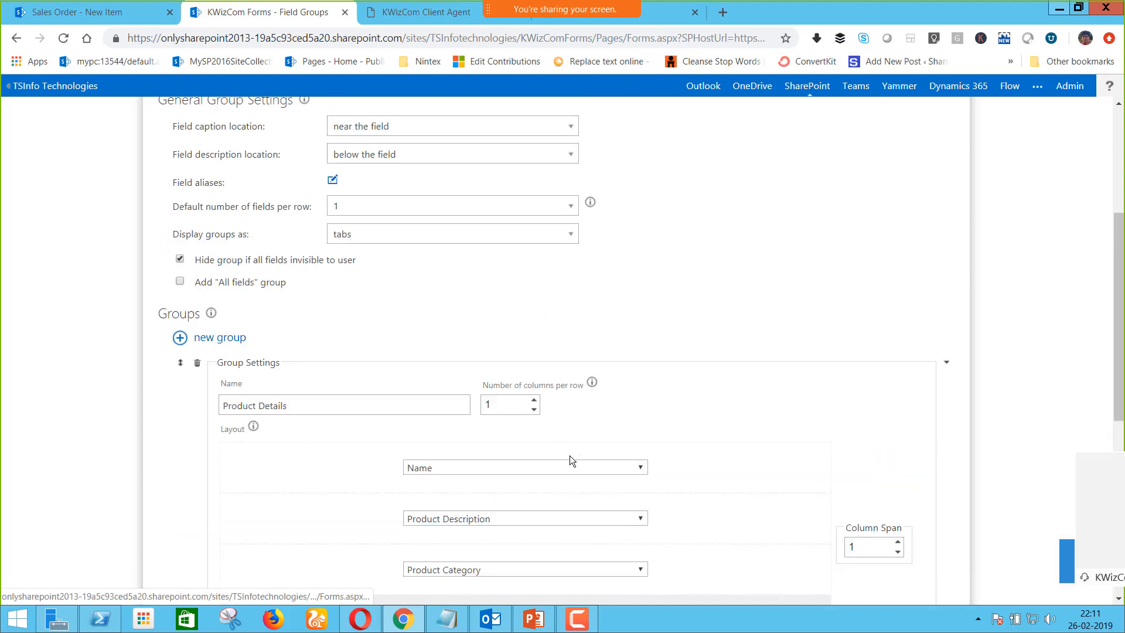
{"action": "scroll", "coordinate": [570, 456], "scroll_direction": "down", "scroll_amount": 2}
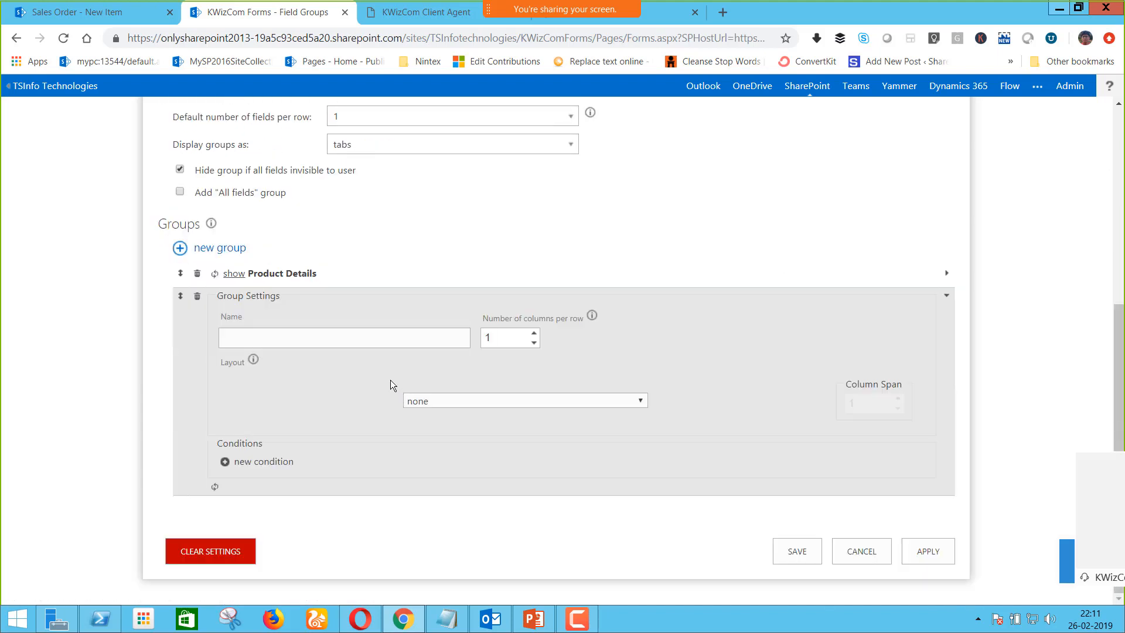
{"action": "left_click", "coordinate": [322, 338]}
{"action": "type", "text": "Additio"}
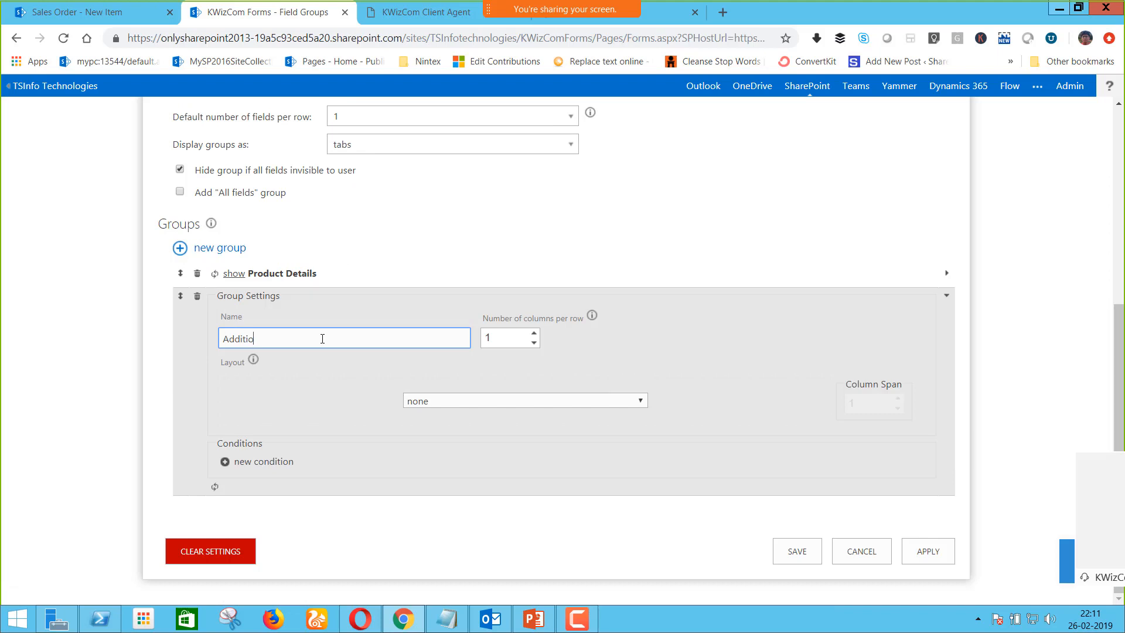
{"action": "type", "text": "nal Details"}
{"action": "left_click", "coordinate": [435, 400]}
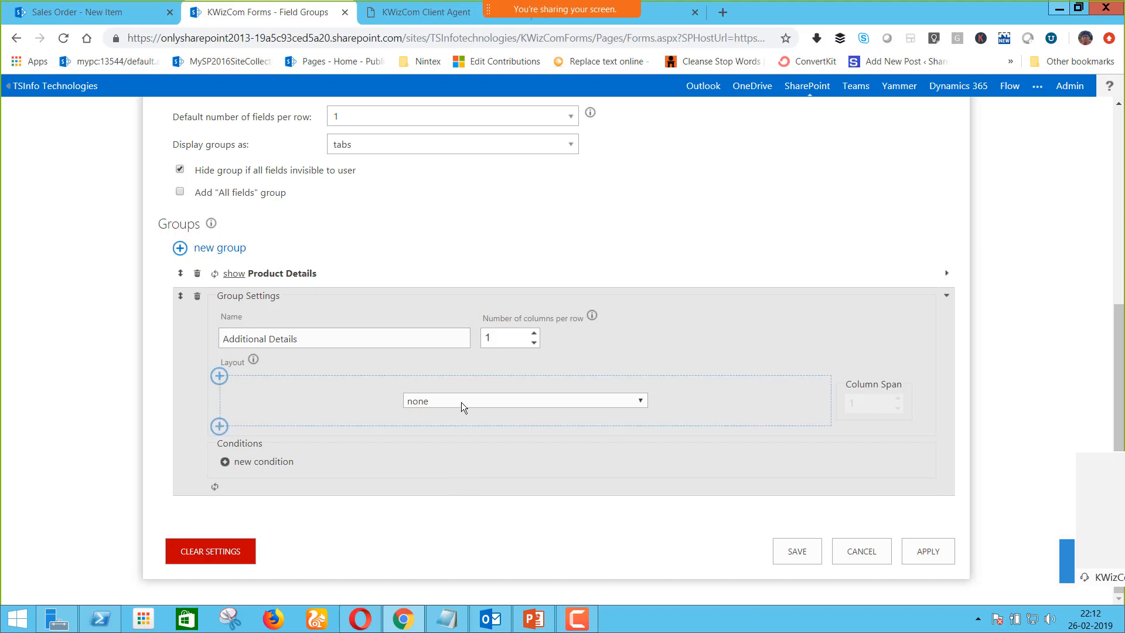
{"action": "left_click", "coordinate": [462, 401]}
{"action": "left_click", "coordinate": [470, 480]}
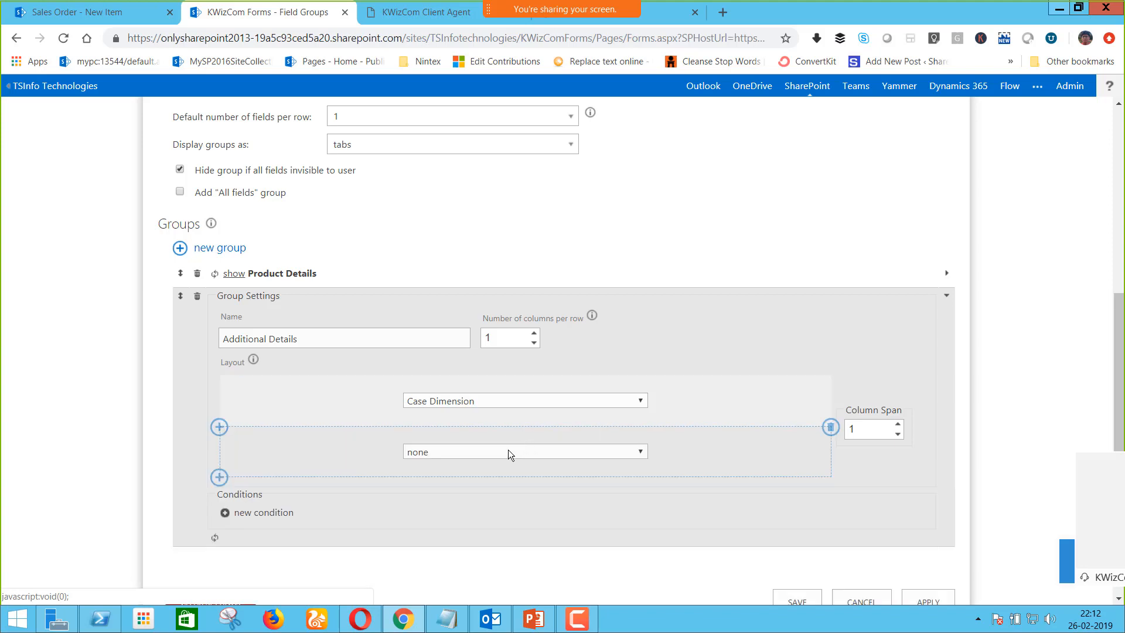
Add layout rows to Additional Details for Inner Dimension, Product Image and Unit Dimension
{"action": "left_click", "coordinate": [508, 452]}
{"action": "left_click", "coordinate": [463, 333]}
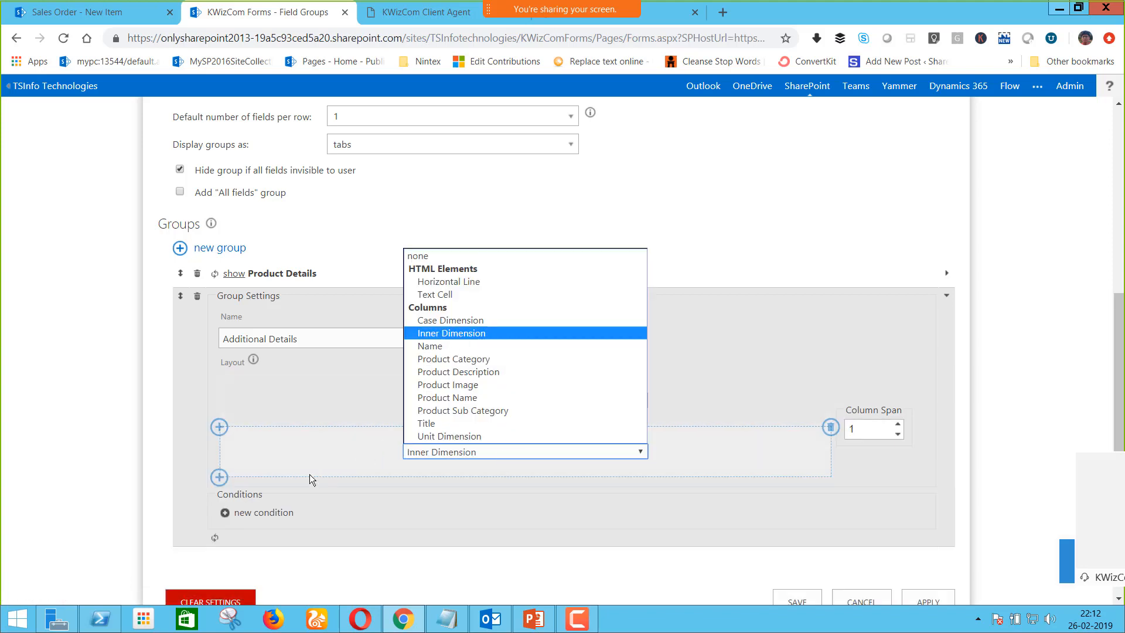
{"action": "left_click", "coordinate": [220, 477]}
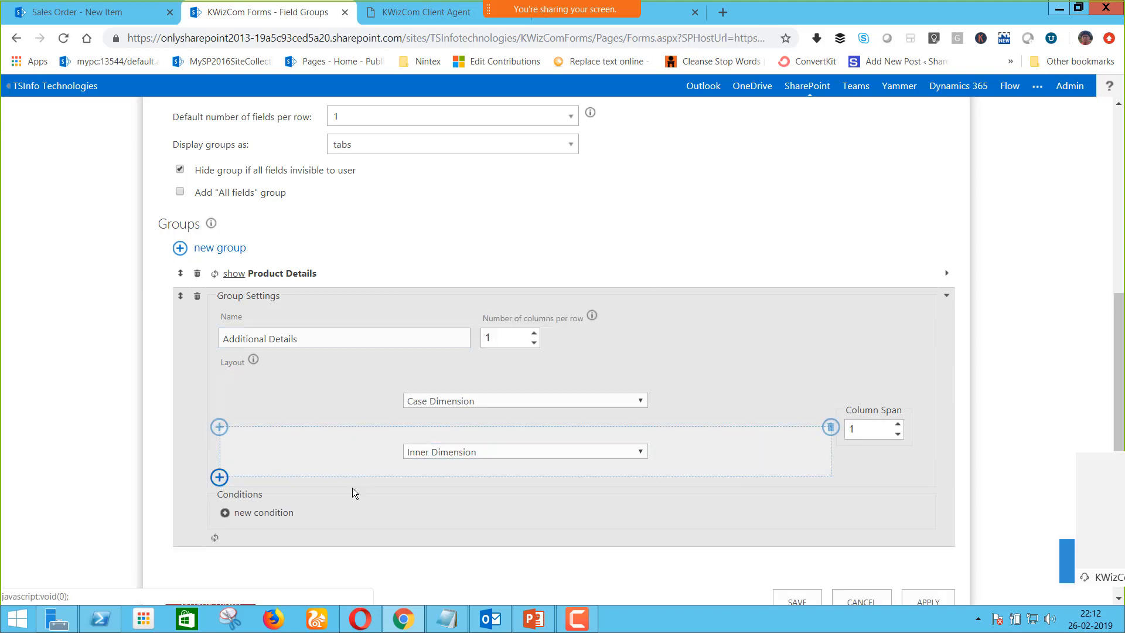
{"action": "left_click", "coordinate": [473, 503]}
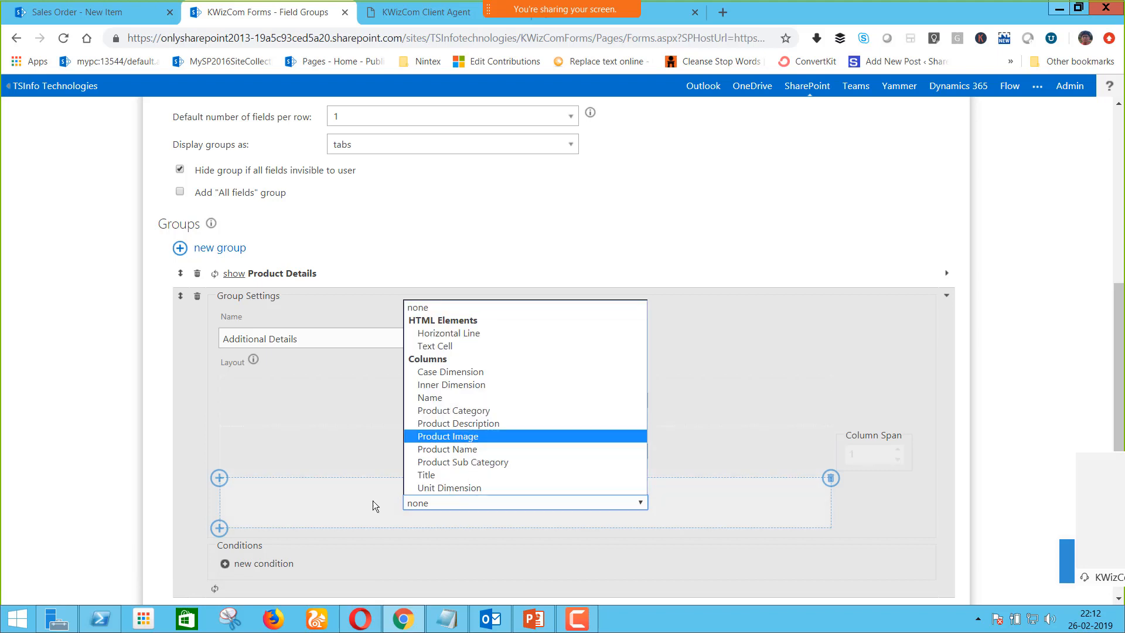
{"action": "left_click", "coordinate": [471, 437]}
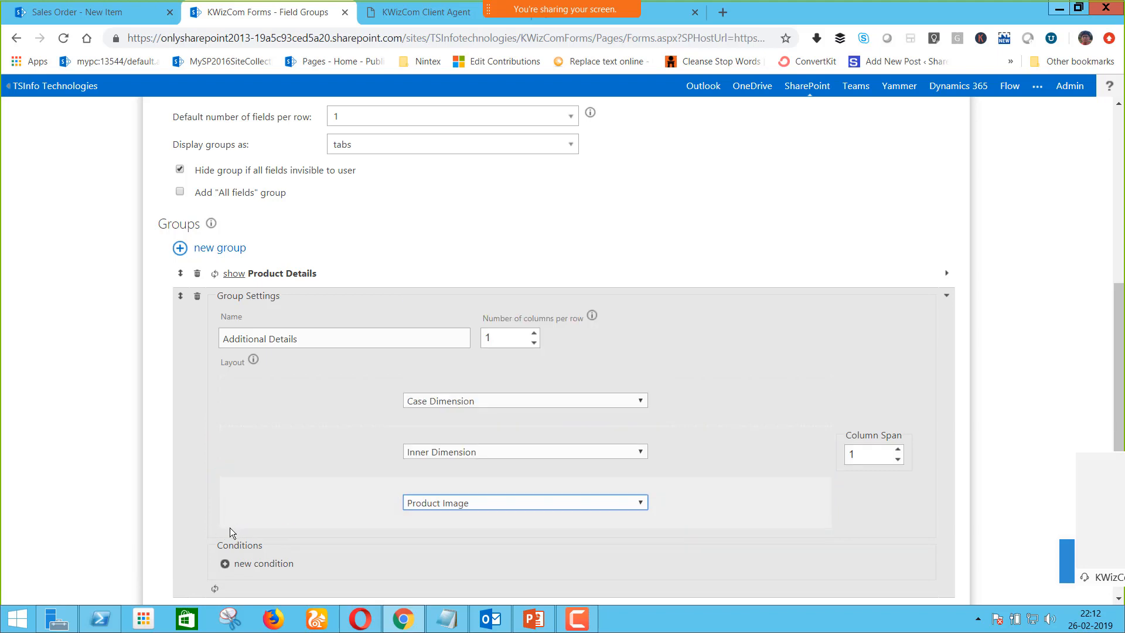
{"action": "left_click", "coordinate": [219, 528]}
{"action": "scroll", "coordinate": [433, 495], "scroll_direction": "down", "scroll_amount": 3}
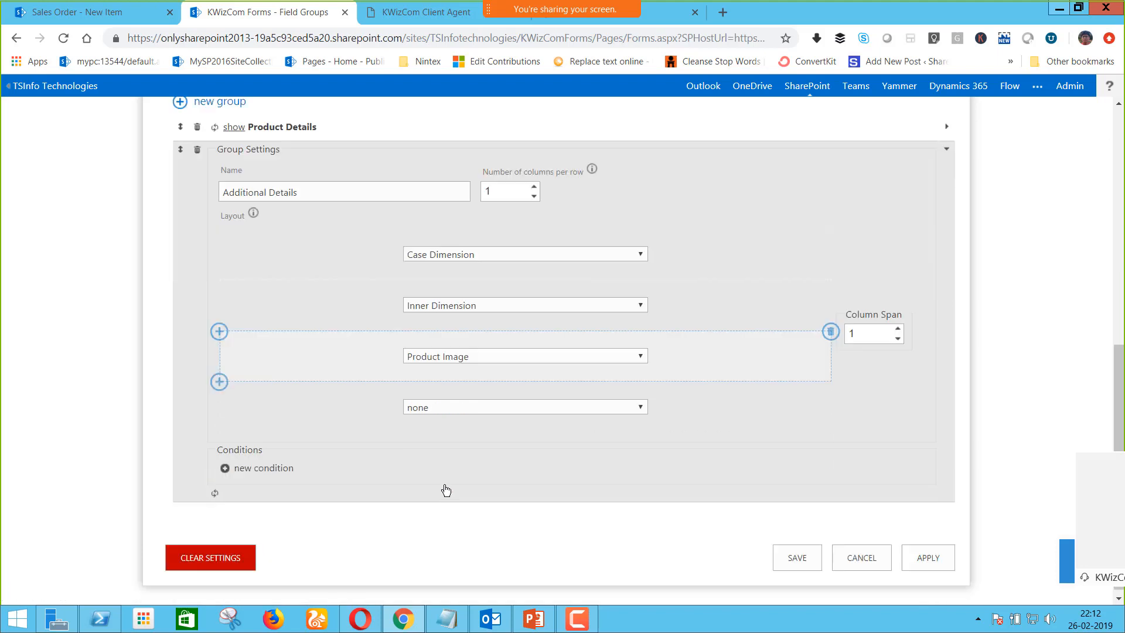
{"action": "left_click", "coordinate": [441, 410]}
{"action": "left_click", "coordinate": [456, 392]}
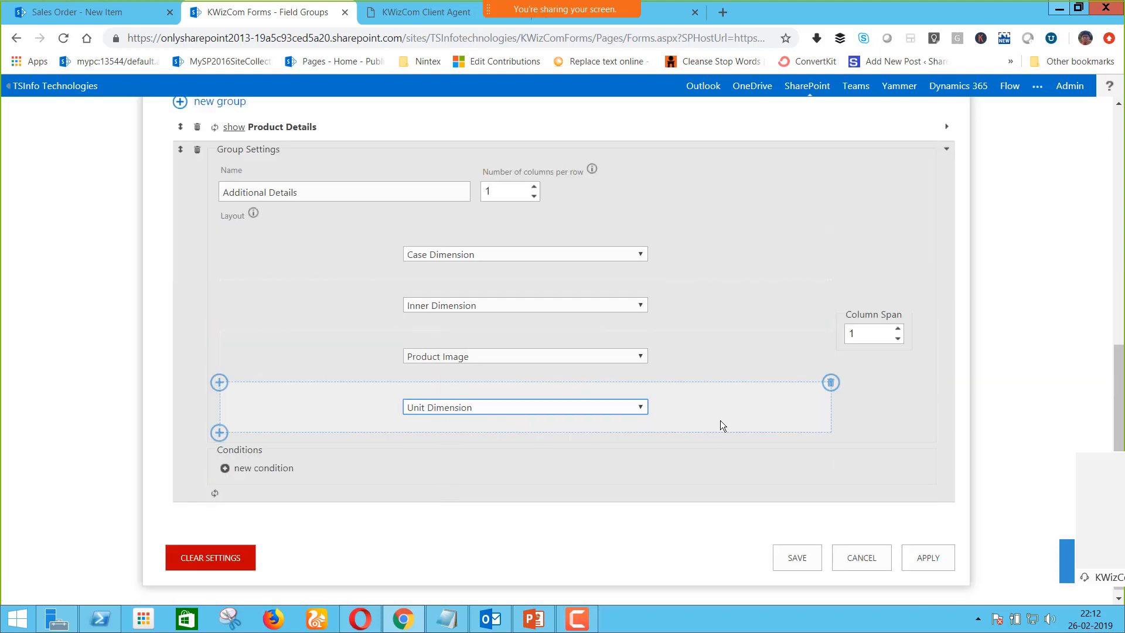
Review the general group settings and save the Products field groups configuration
{"action": "scroll", "coordinate": [781, 525], "scroll_direction": "up", "scroll_amount": 1}
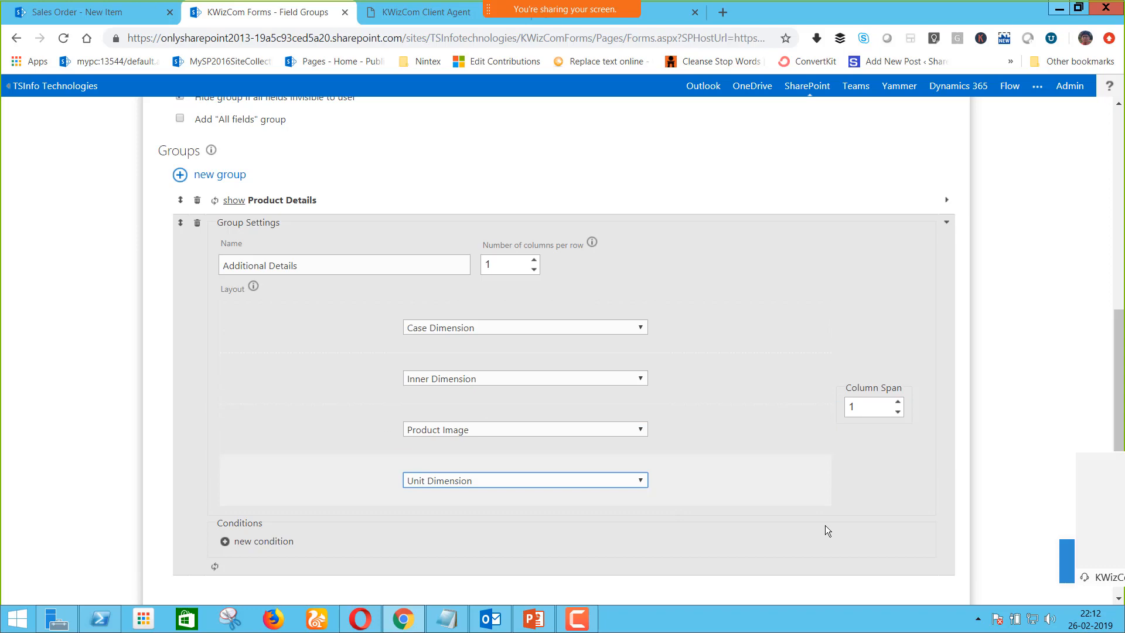
{"action": "scroll", "coordinate": [825, 525], "scroll_direction": "down", "scroll_amount": 1}
{"action": "scroll", "coordinate": [818, 521], "scroll_direction": "up", "scroll_amount": 3}
{"action": "scroll", "coordinate": [817, 520], "scroll_direction": "up", "scroll_amount": 3}
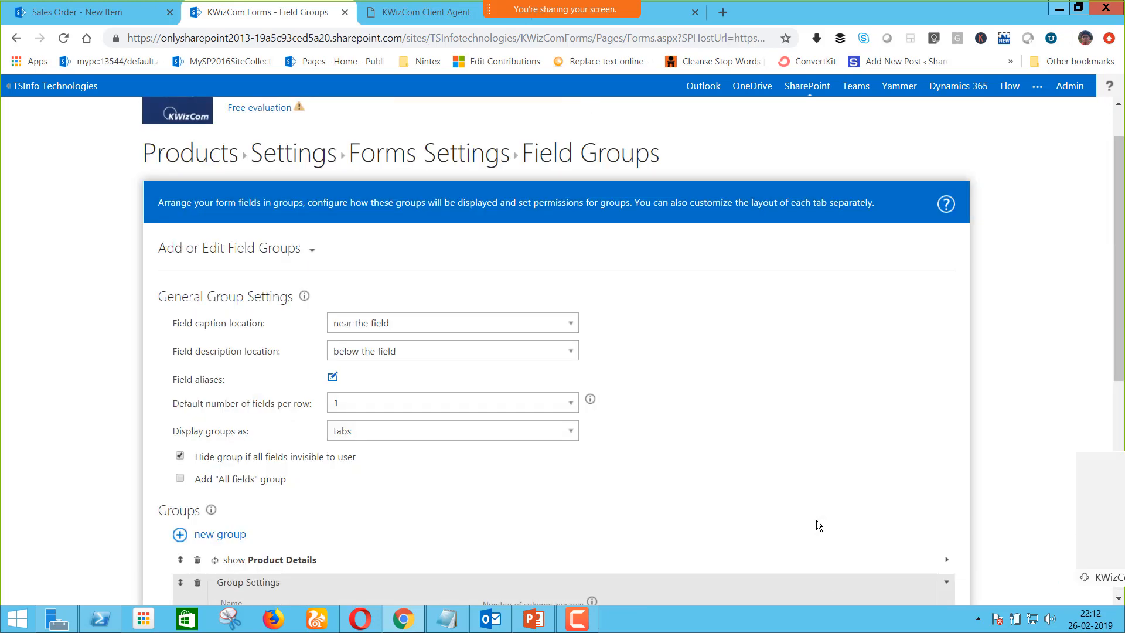
{"action": "scroll", "coordinate": [817, 521], "scroll_direction": "down", "scroll_amount": 6}
{"action": "left_click", "coordinate": [805, 551]}
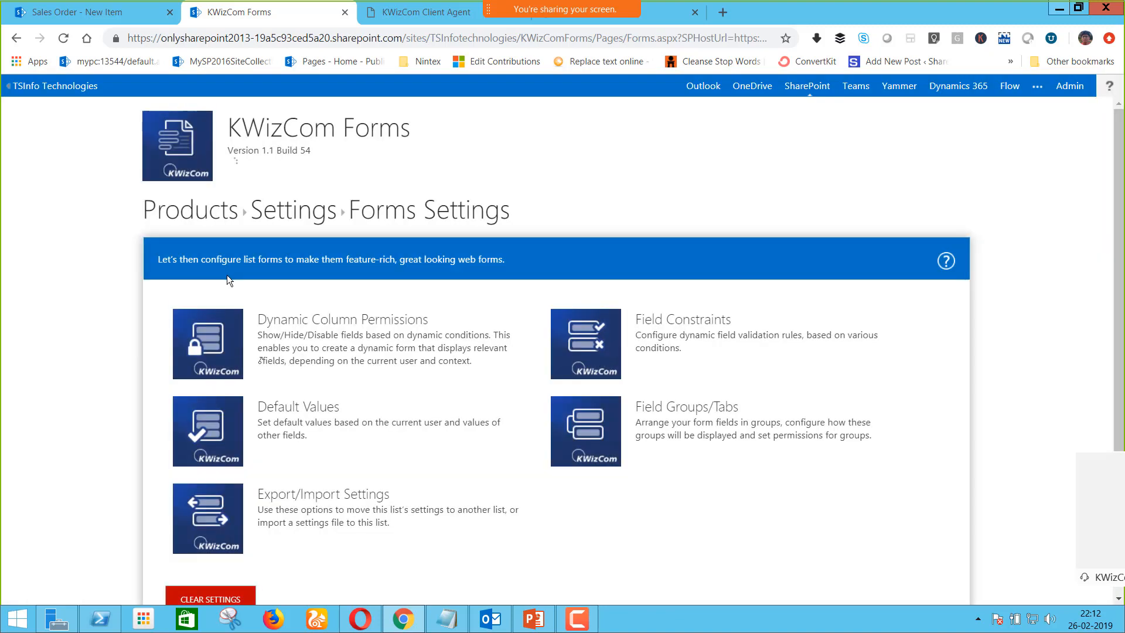
Return to the Products list, start a new item and check the fields in the Product Details and Additional Details groups
{"action": "left_click", "coordinate": [201, 221]}
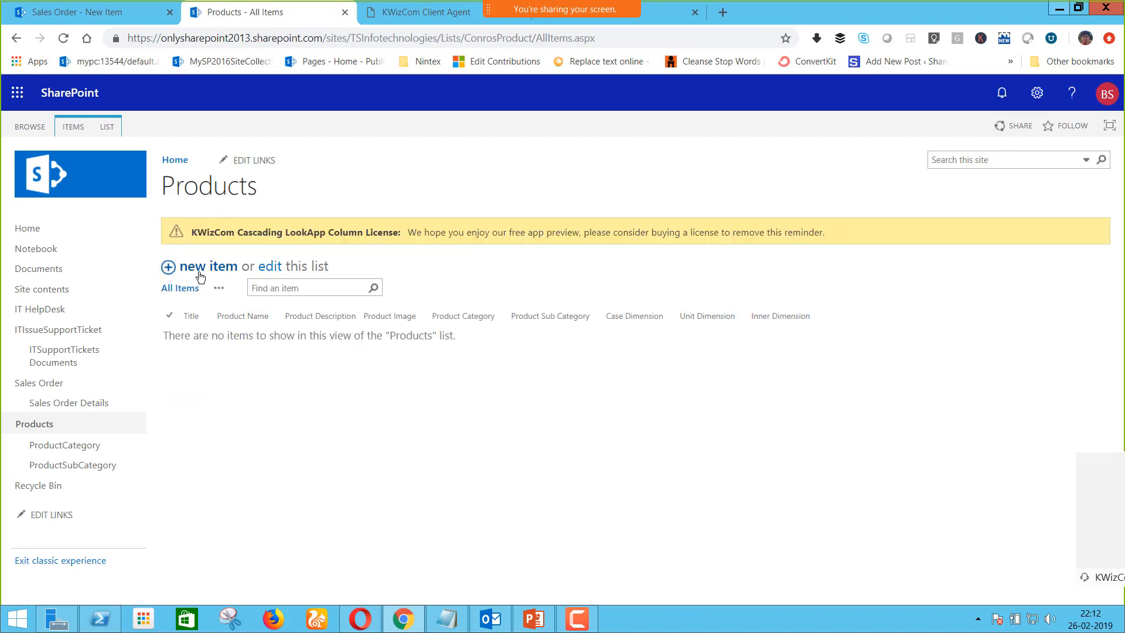
{"action": "left_click", "coordinate": [200, 276]}
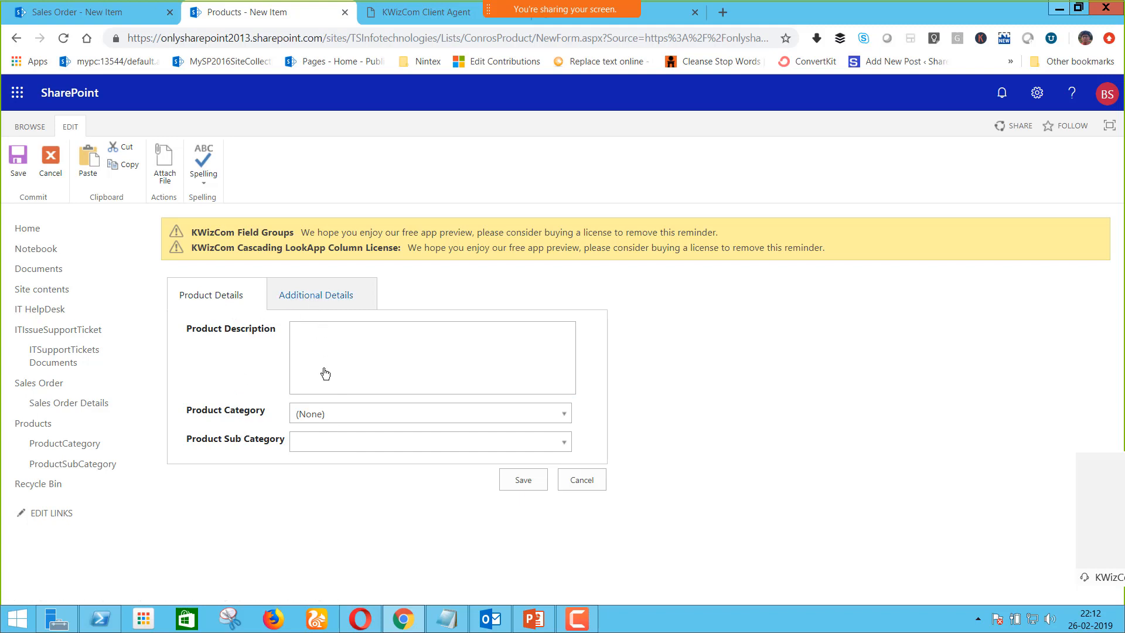
{"action": "left_click", "coordinate": [315, 295]}
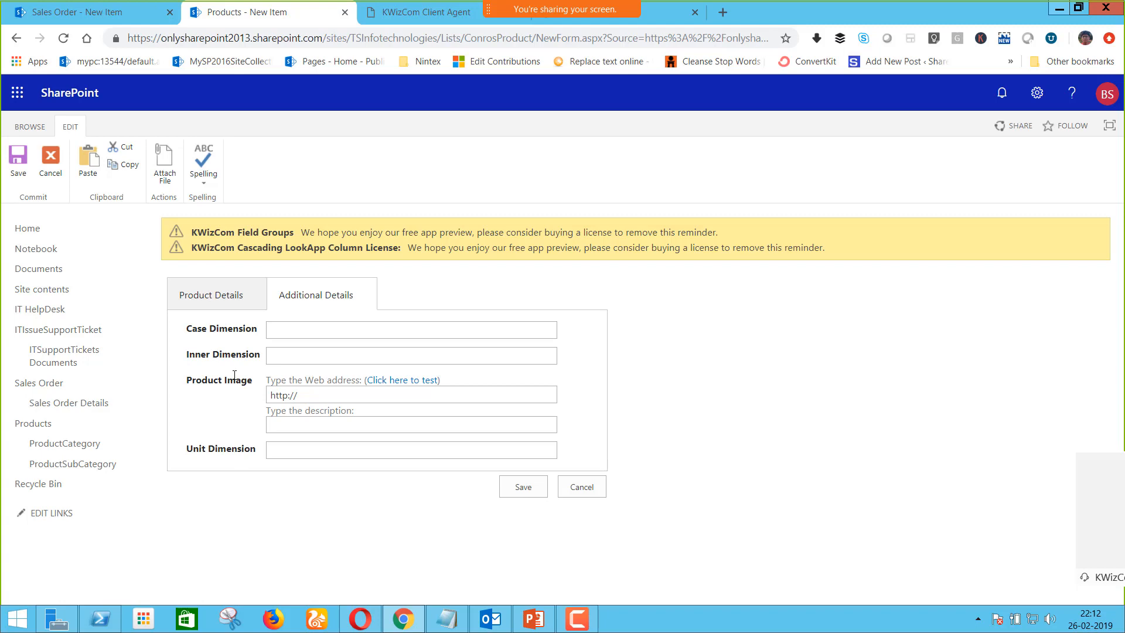
Show the Product Details group again, switch to the PowerPoint presentation and view slides 17 to 19 about KWizCom Forms and its editions
{"action": "left_click", "coordinate": [229, 296]}
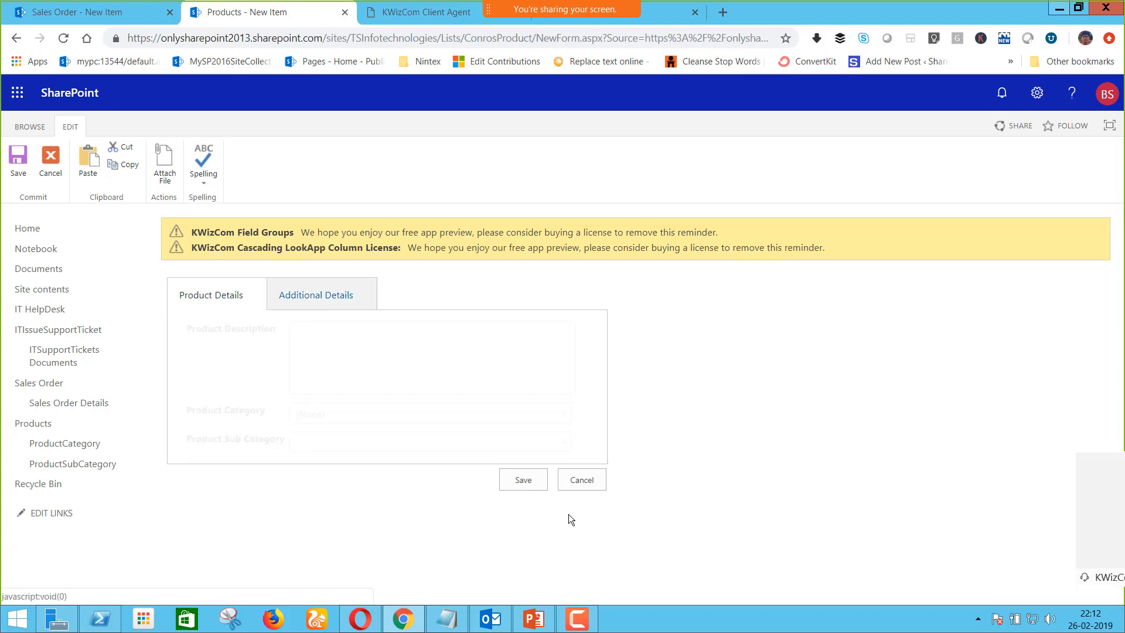
{"action": "left_click", "coordinate": [534, 618]}
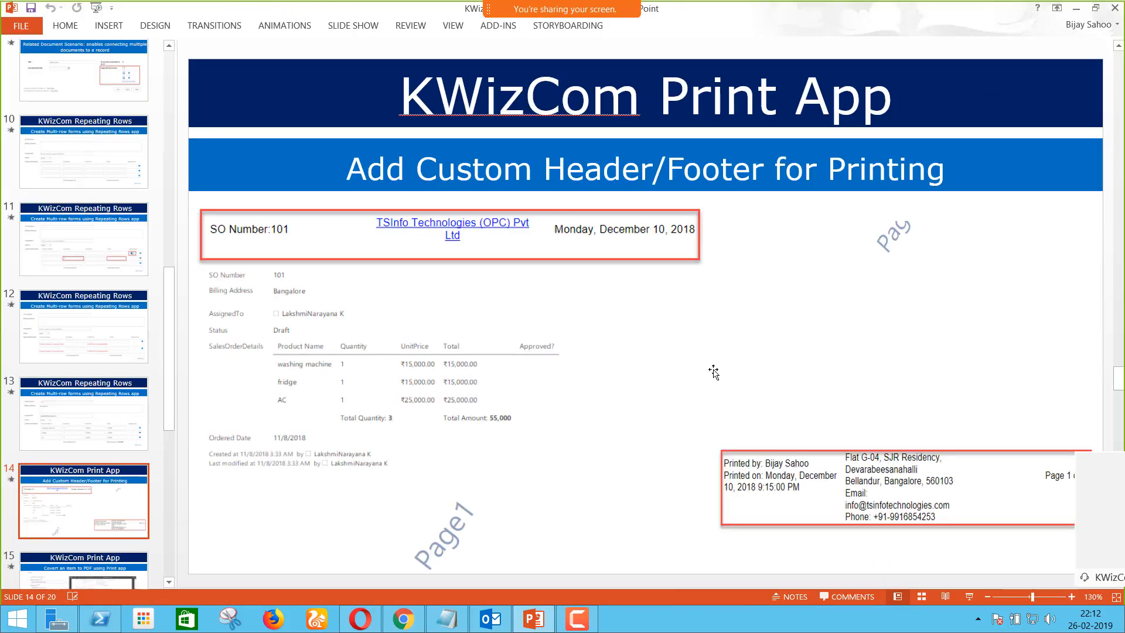
{"action": "scroll", "coordinate": [40, 513], "scroll_direction": "down", "scroll_amount": 3}
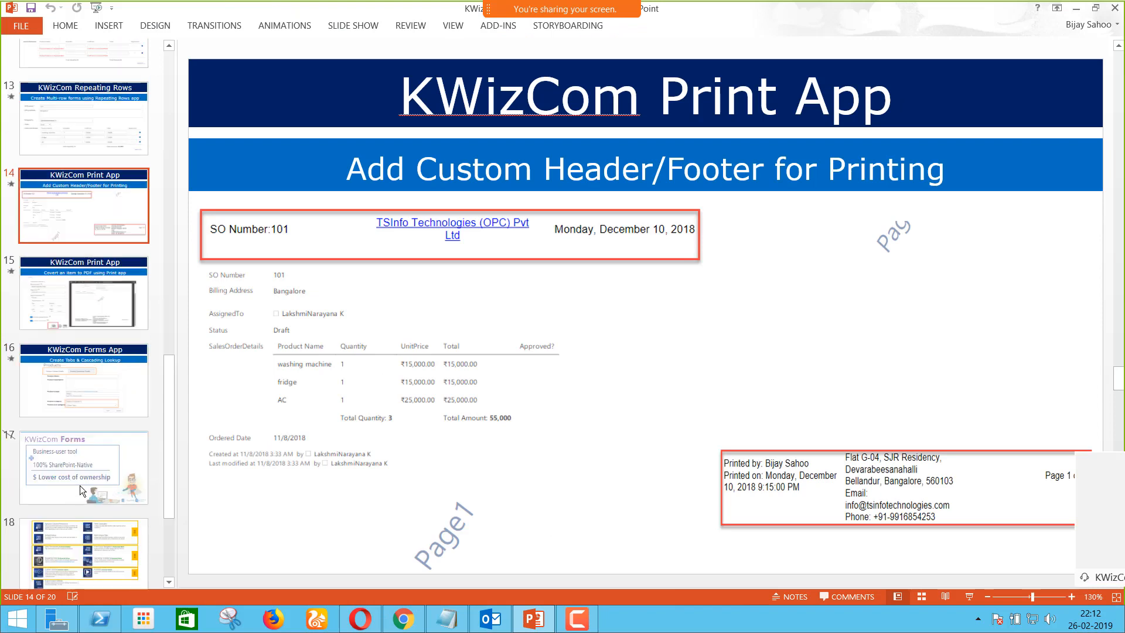
{"action": "left_click", "coordinate": [79, 448]}
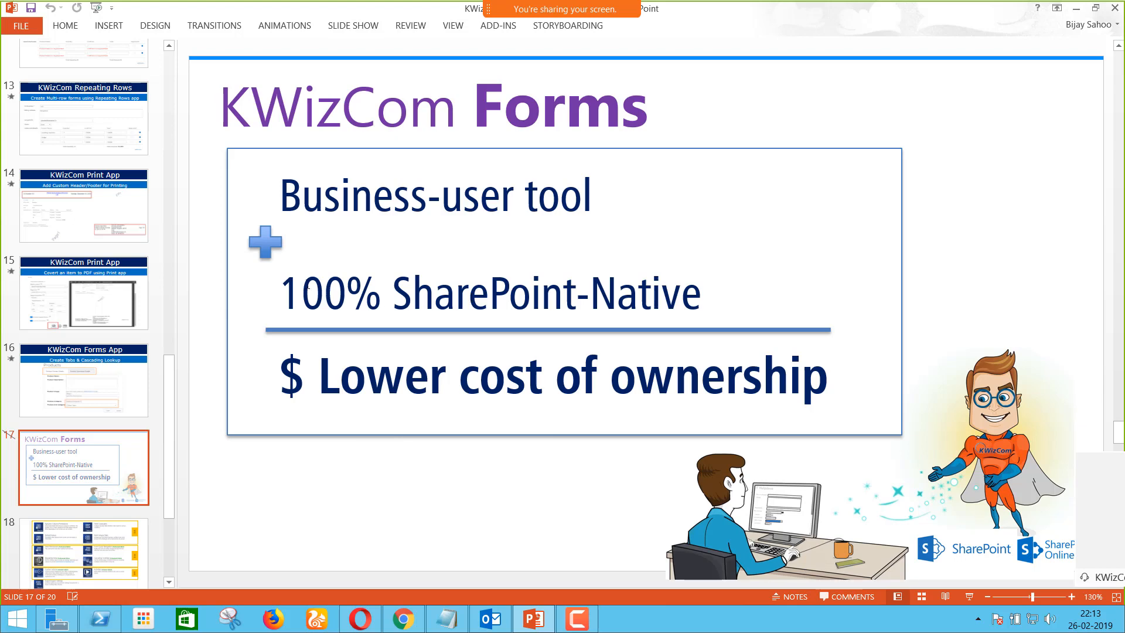
{"action": "left_click", "coordinate": [119, 544]}
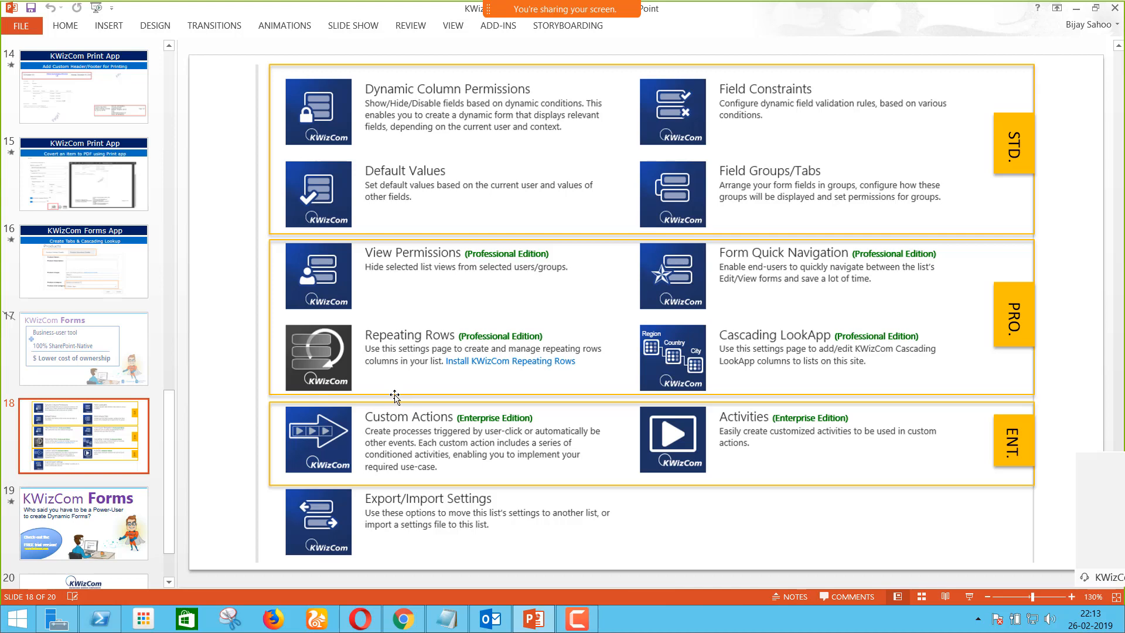
{"action": "left_click", "coordinate": [63, 538]}
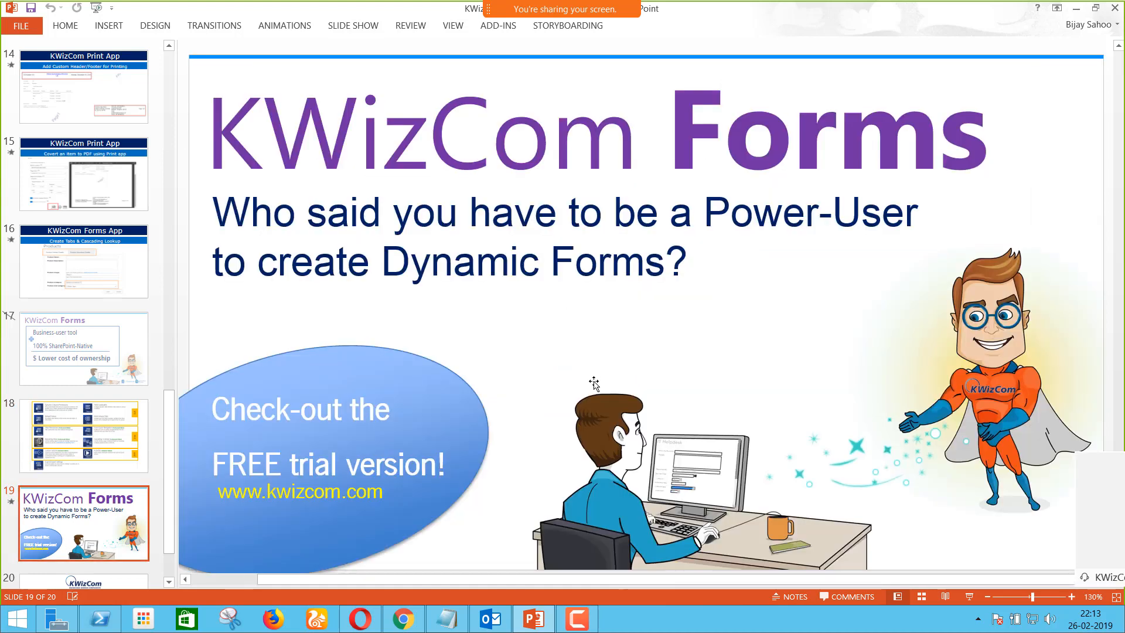